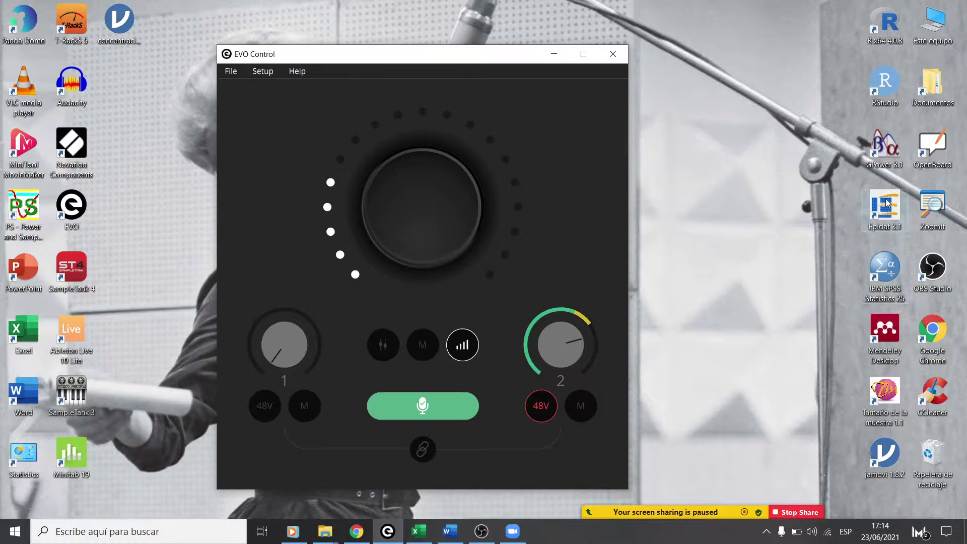
Step: Launch Epidat 3.1 from the desktop, dismiss its startup tips and minimize the program
double_click(883, 202)
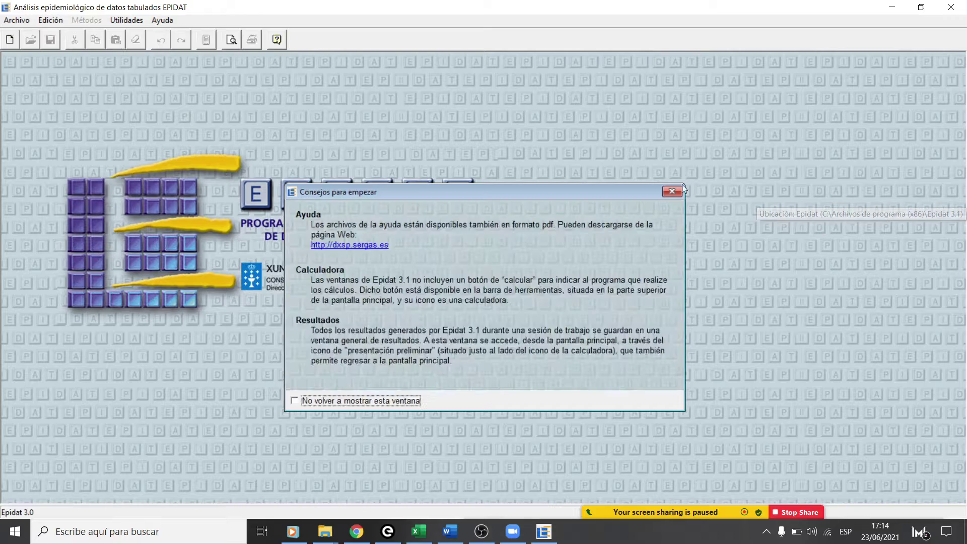
click(671, 192)
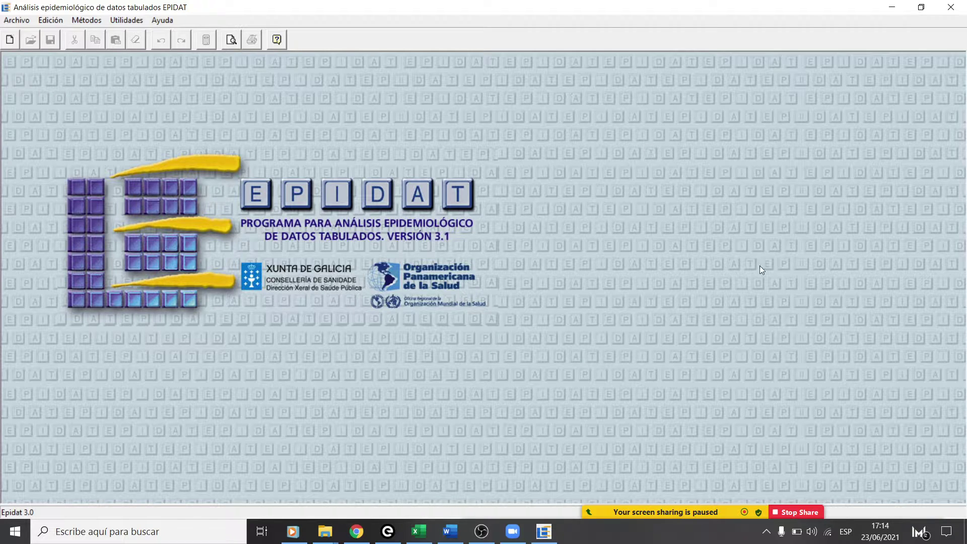
click(893, 7)
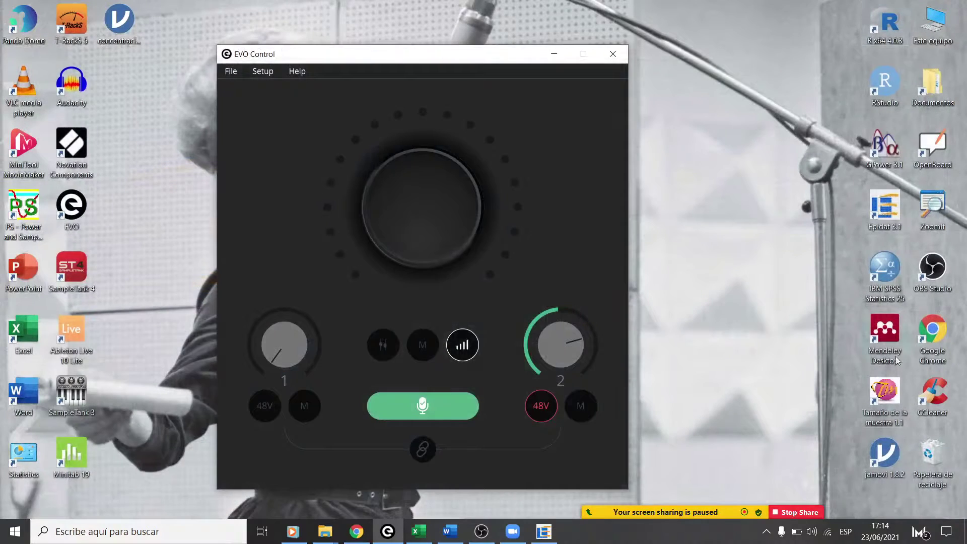
Step: Launch jamovi 1.8.2 from the desktop and maximize its window
click(880, 471)
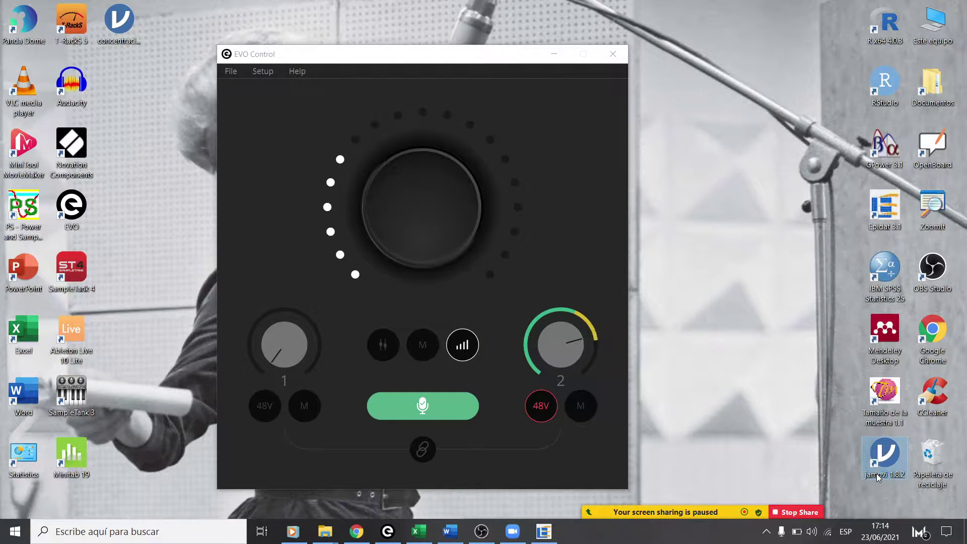
double_click(879, 472)
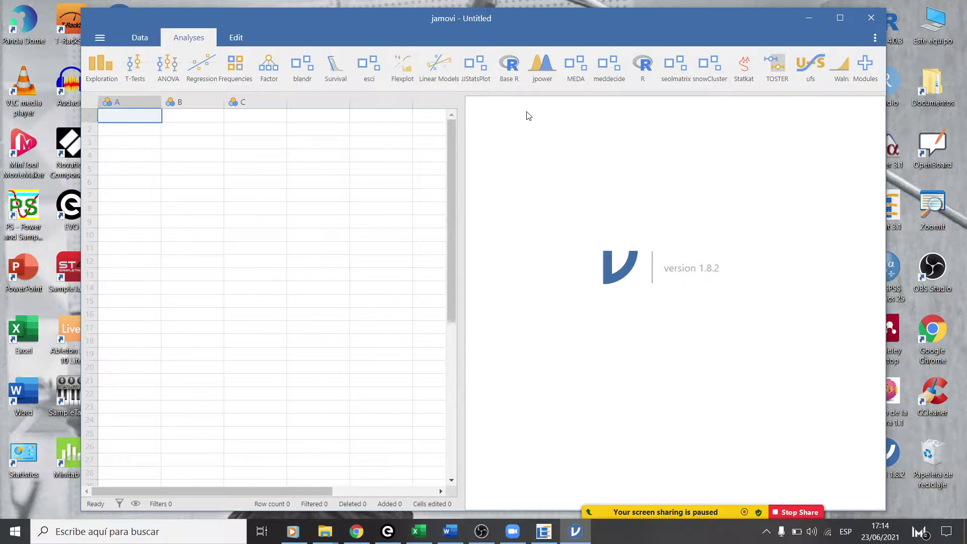
click(840, 18)
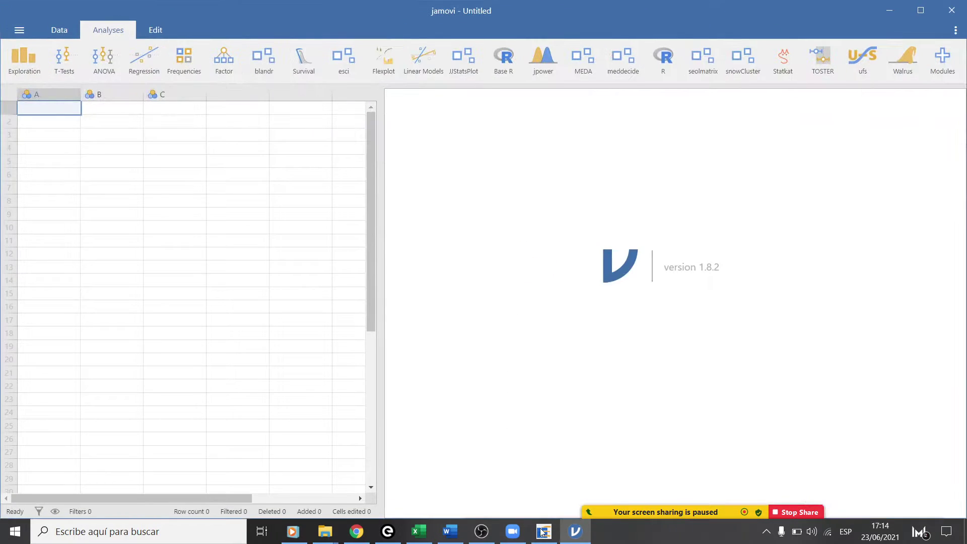
Step: Switch to the Excel workbook Plantilla grupo 1 and review the Demodex sp and Acné vulgar table on the transversal analítico sheet
click(544, 532)
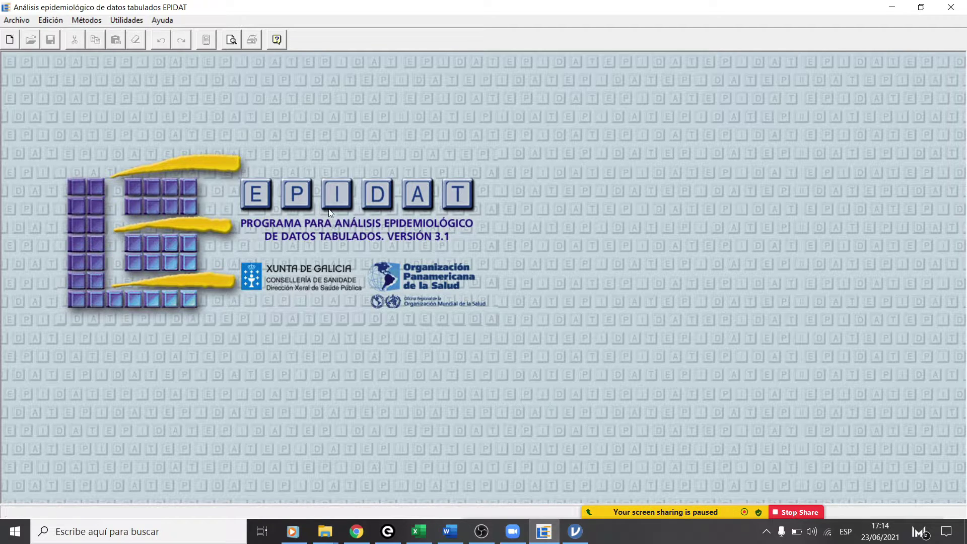
click(420, 532)
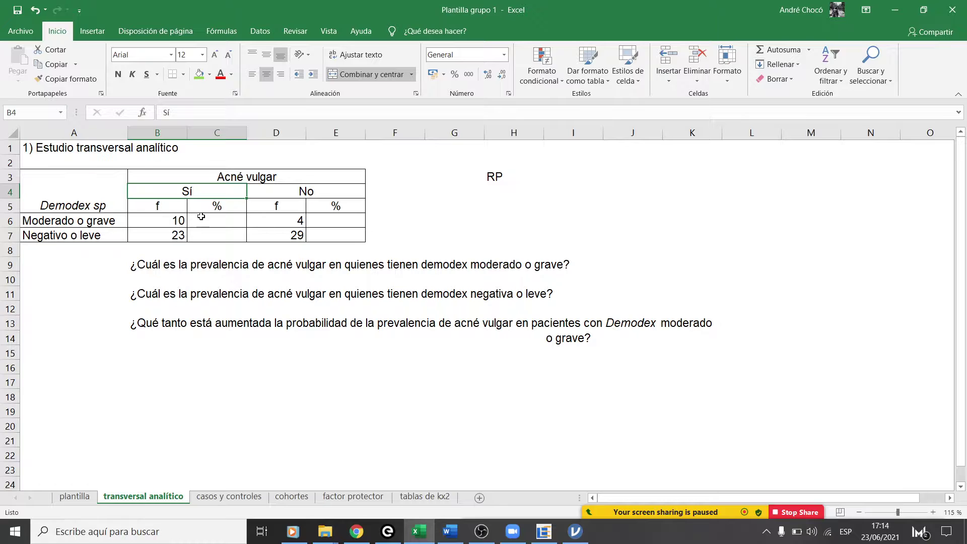
click(159, 210)
click(319, 261)
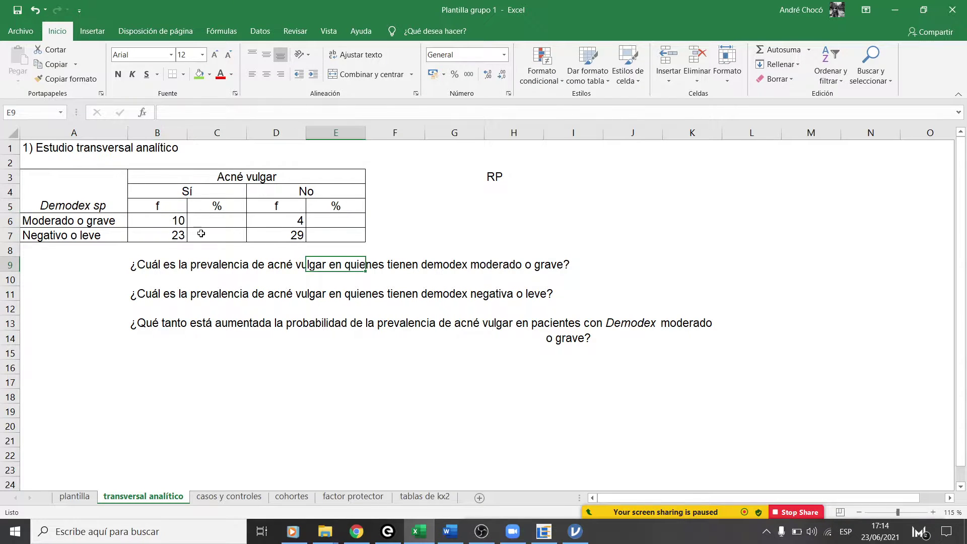
click(159, 217)
click(332, 419)
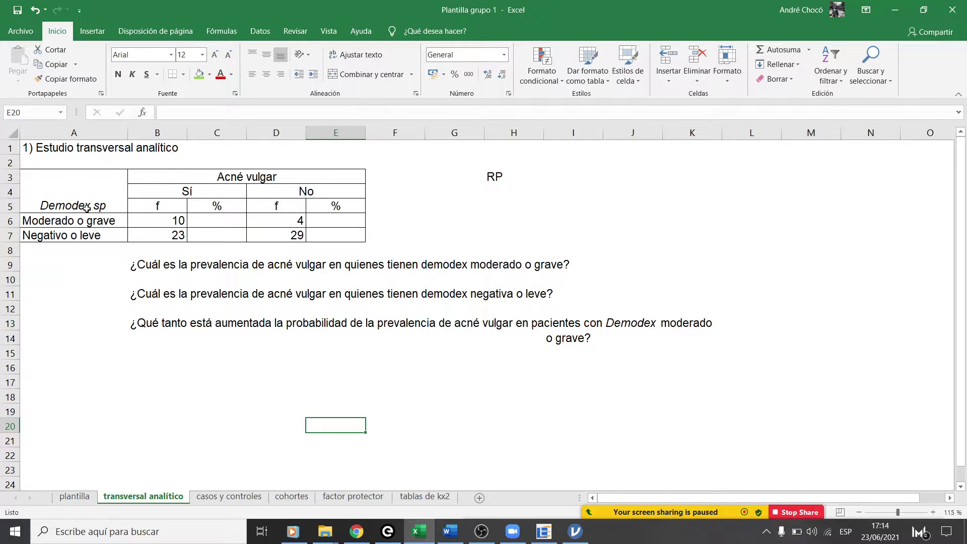
Step: Begin a label in cell D18, below the prevalence questions, with the text "Hip"
click(268, 395)
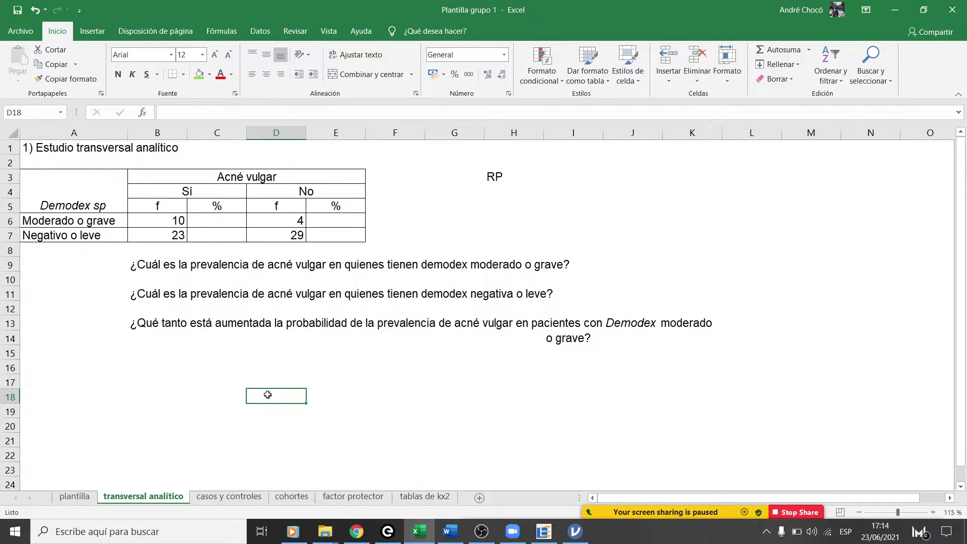
text(Hip)
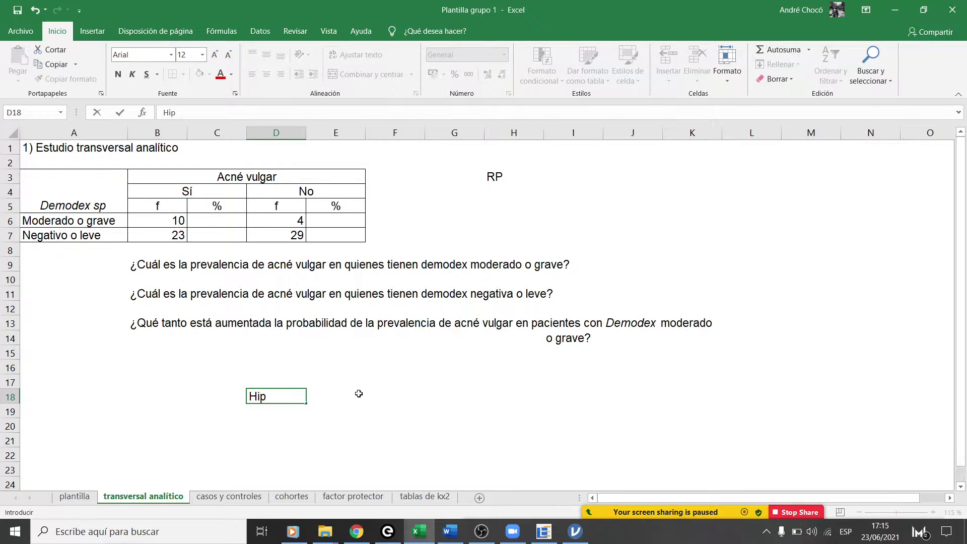
text(´´)
key(BackSpace)
key(BackSpace)
Step: Stop the paused screen share in Zoom and share the entire screen again
click(803, 482)
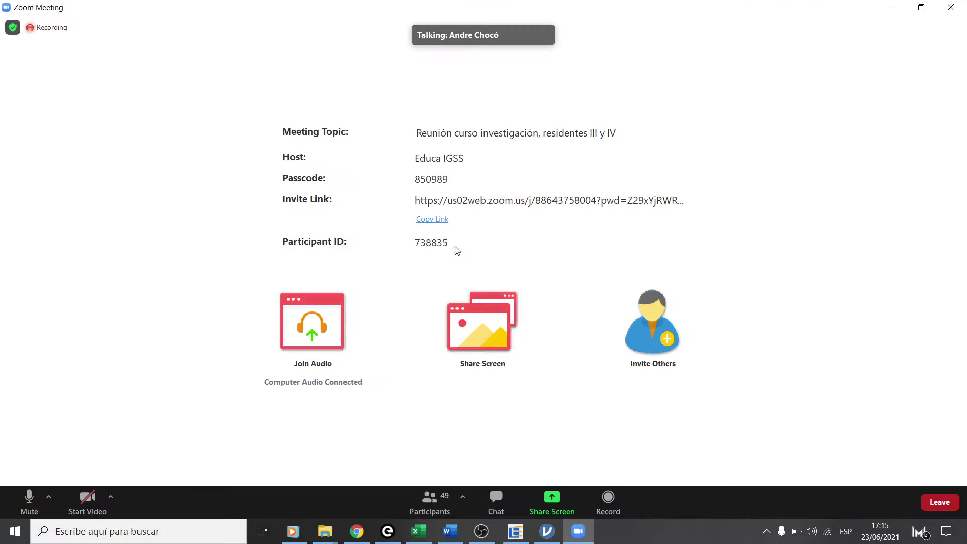
click(554, 500)
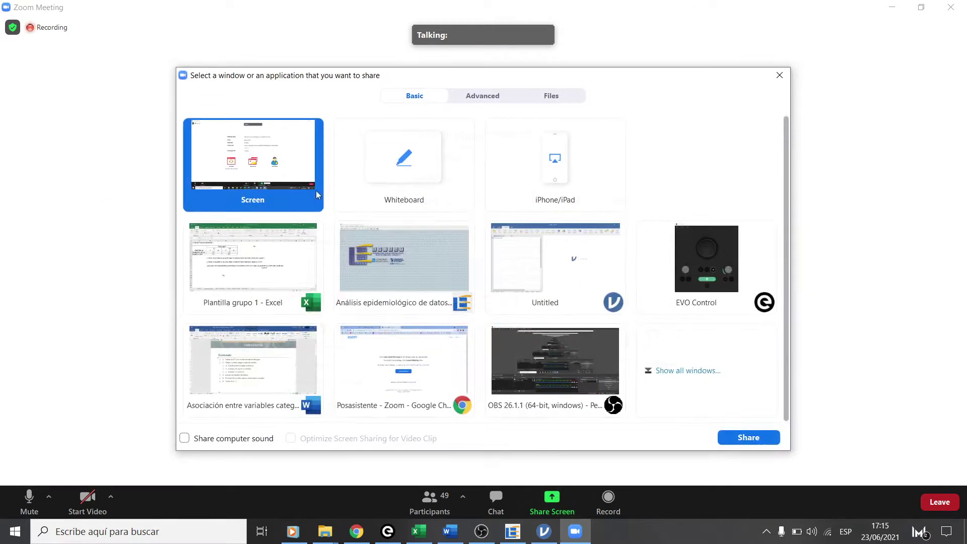
click(732, 439)
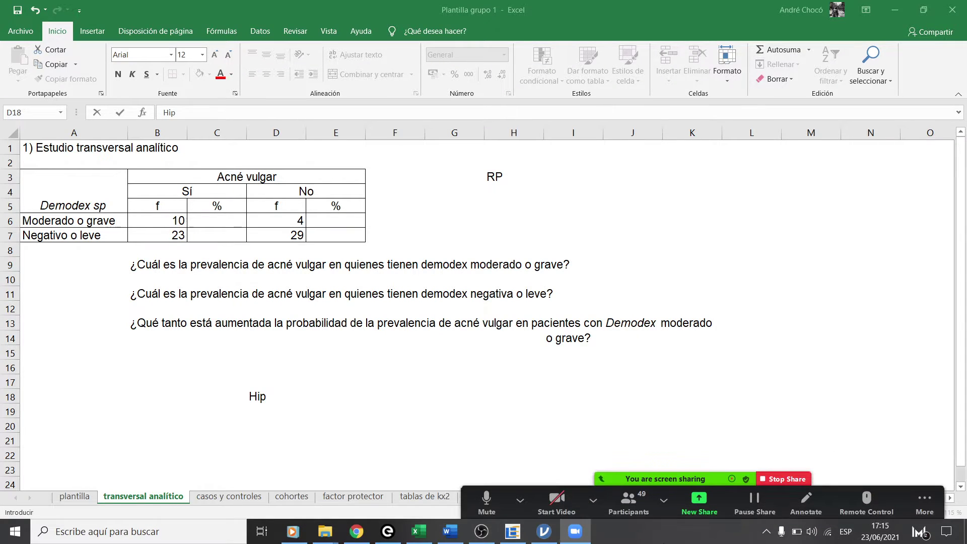
Step: Return to the Excel sheet and complete the label in cell D18 as "Hipótesis nula:"
click(278, 398)
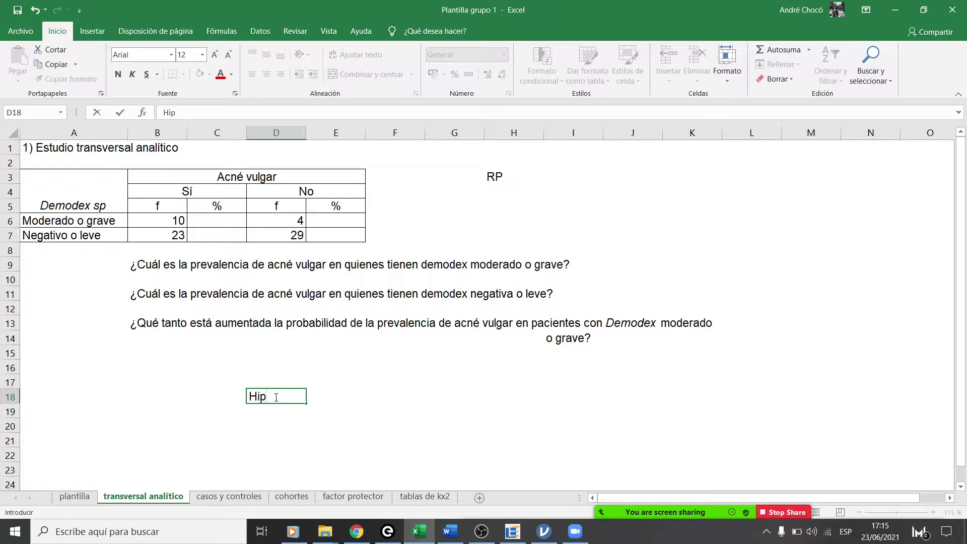
text(ótesis nula)
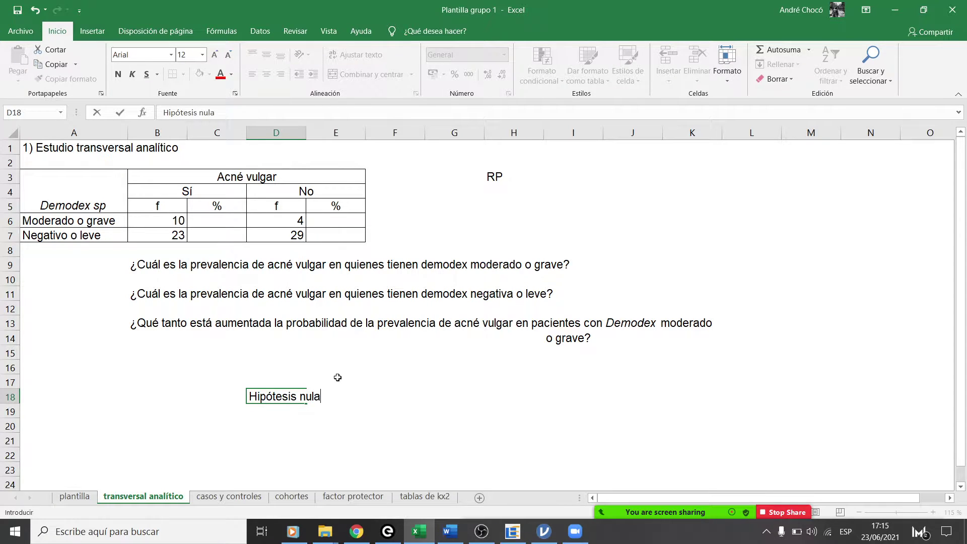
text(:)
key(Return)
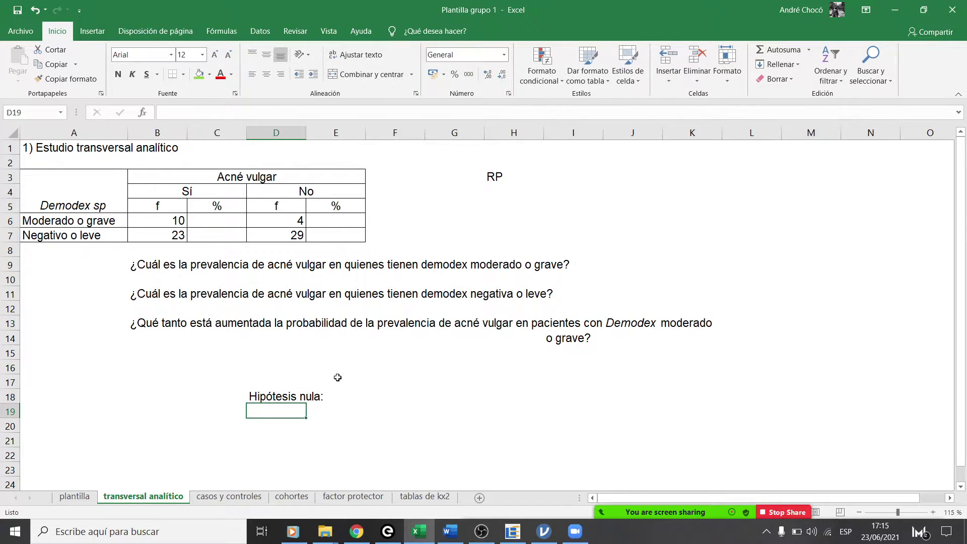
Step: Enter the label "Hipótesis alternativa:" in cell D20, leaving an empty row below the null hypothesis label
key(Return)
text(Hip)
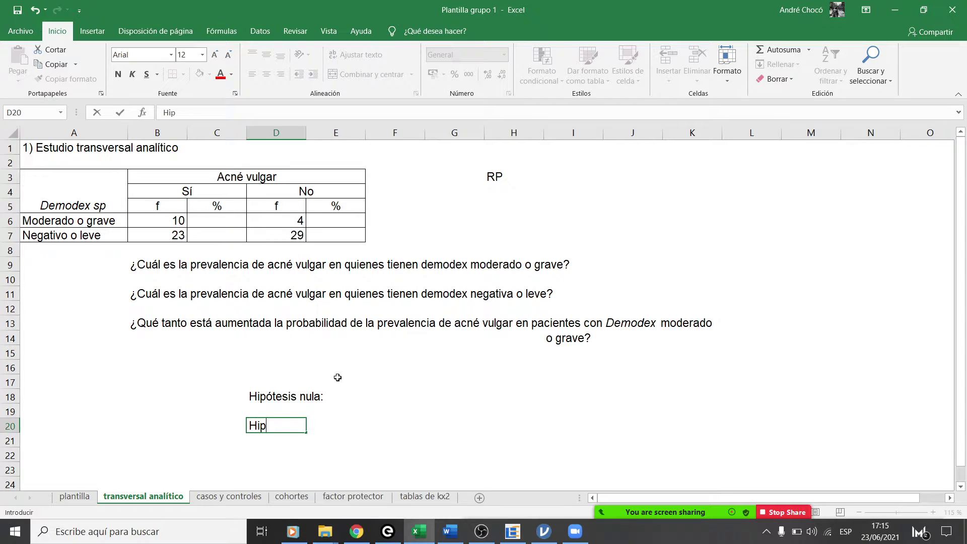
text(ótesis alternativa:)
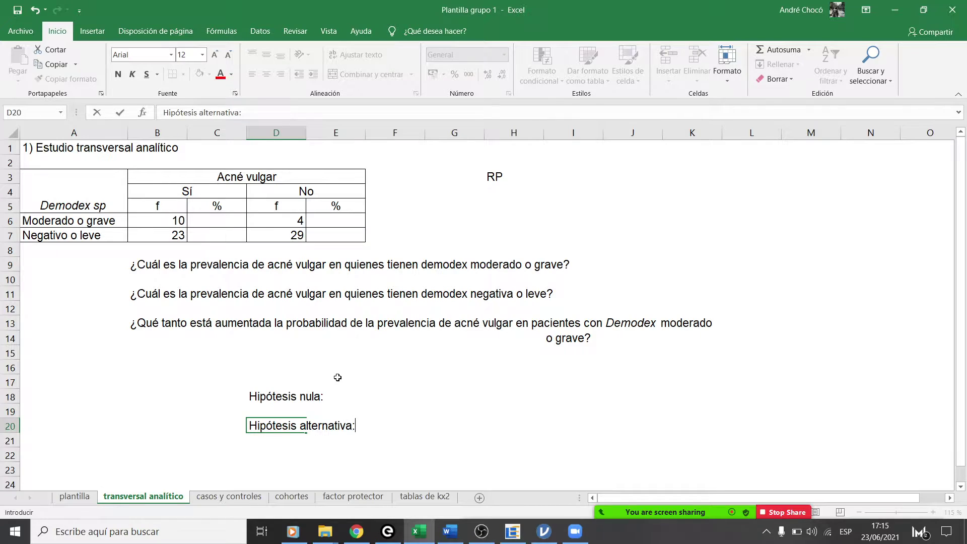
key(Return)
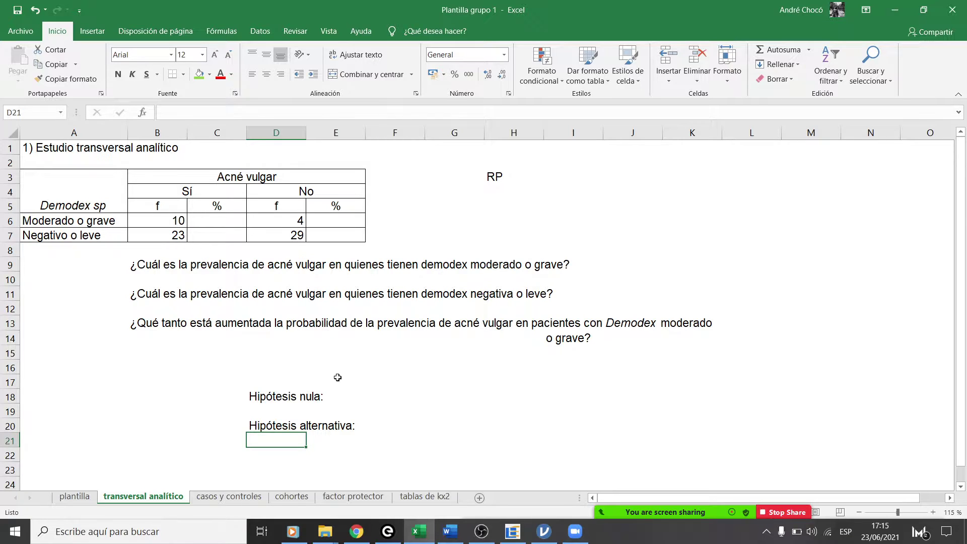
Step: Enter "Variables no están relacionadas" in cell F18 as the statement of the null hypothesis
click(96, 222)
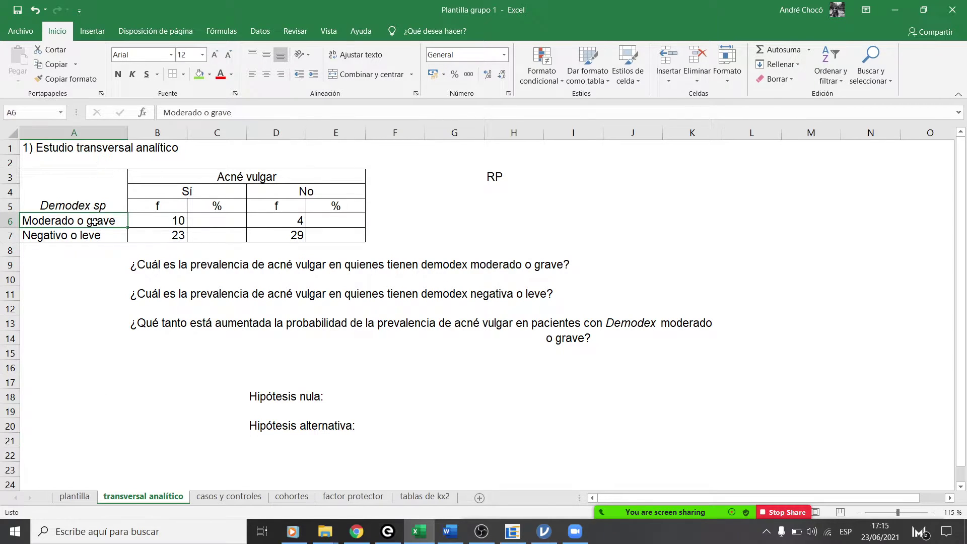
click(68, 181)
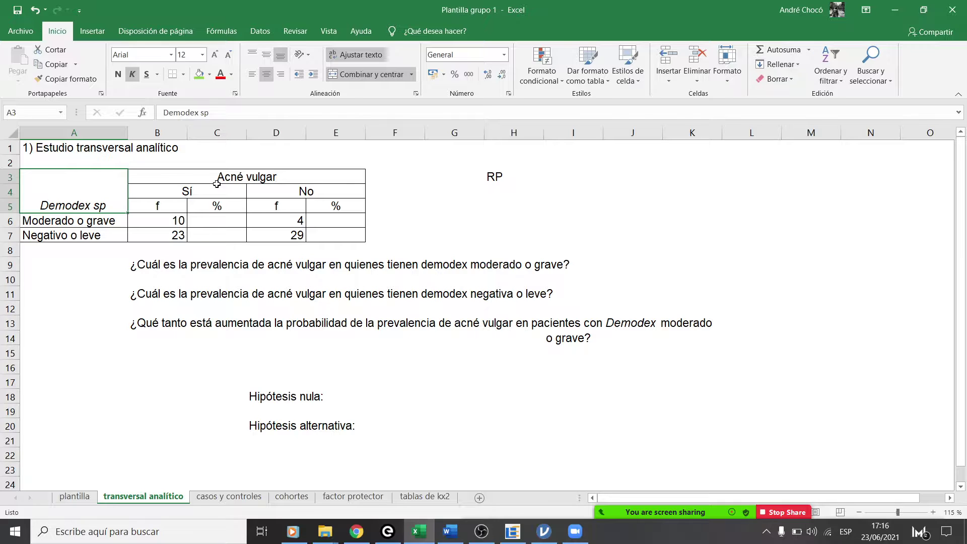
key(Down)
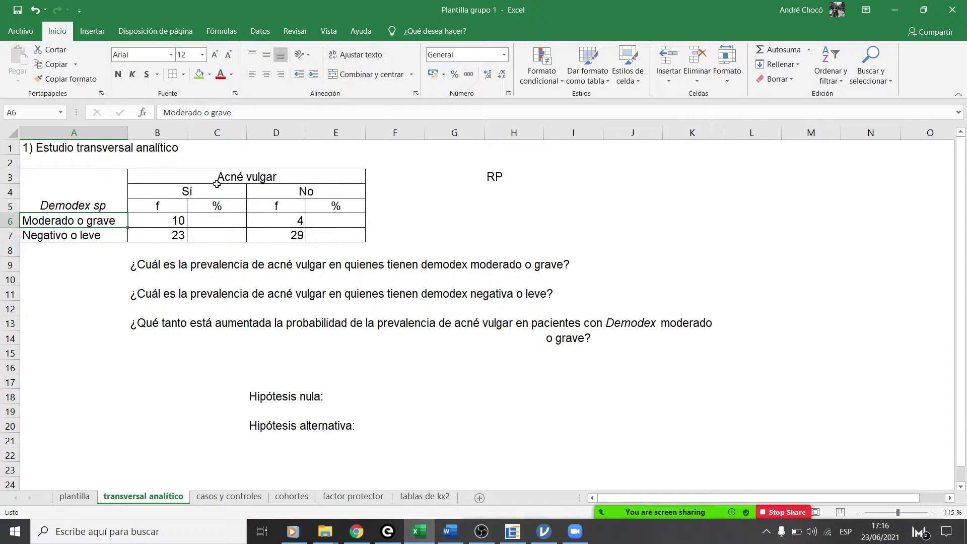
key(Down)
key(Down)
key(Down)
key(Down)
key(Down)
key(Down)
key(Down)
key(Down)
key(Down)
key(Right)
key(Right)
key(Right)
key(Down)
key(Down)
key(Down)
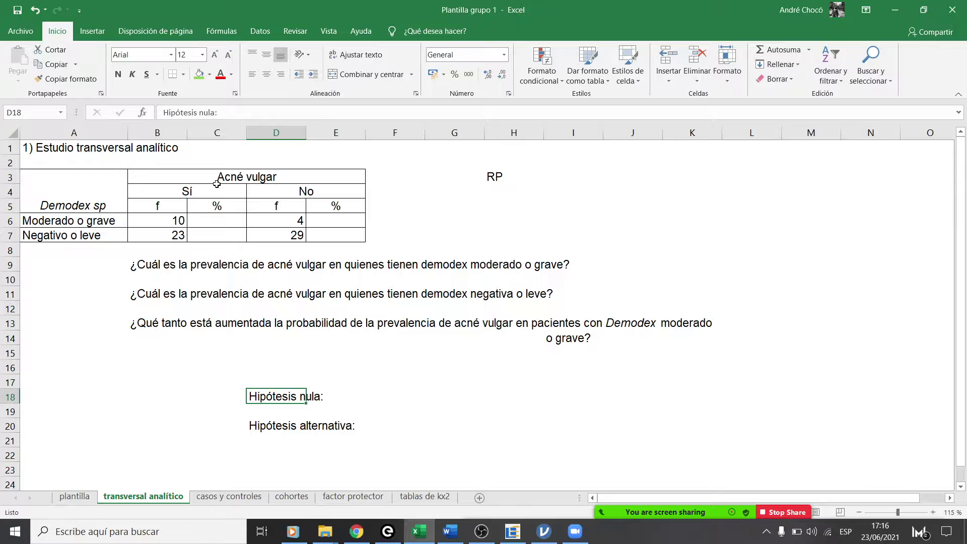
key(Right)
key(Right)
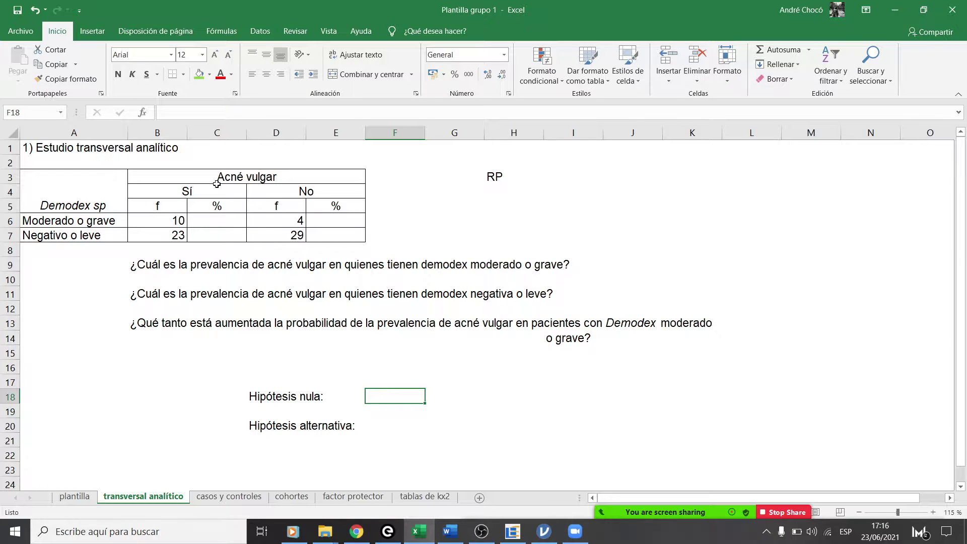
text(Variab)
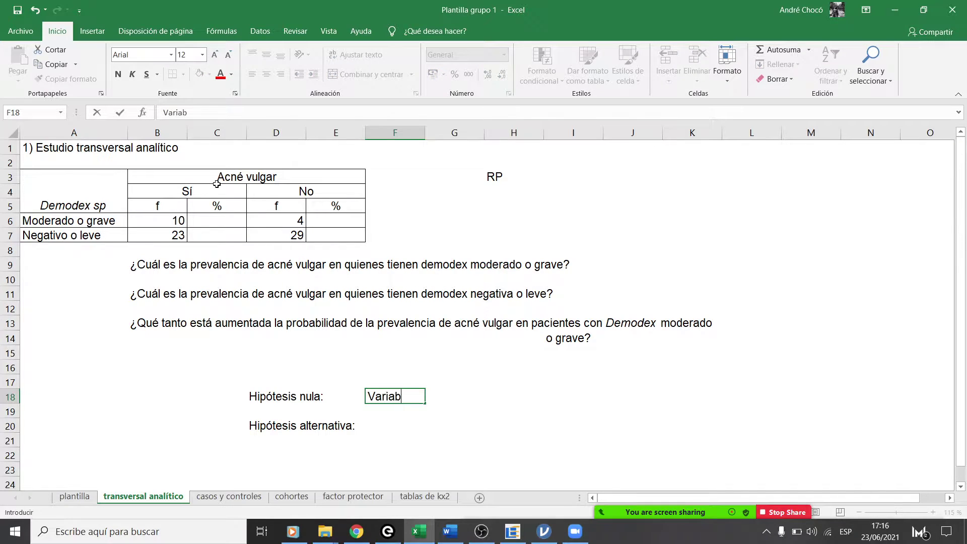
text(les no están relacionadas)
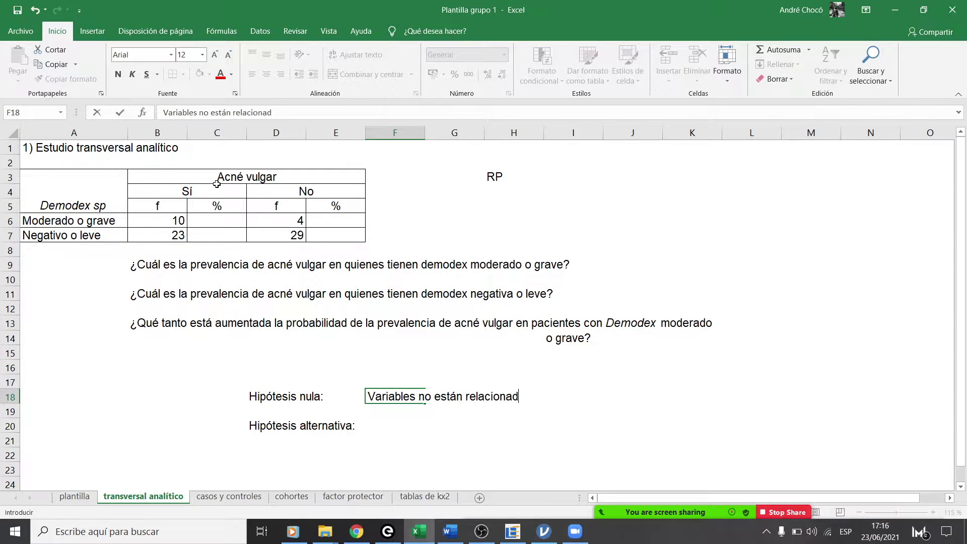
key(Return)
Step: Enter "Variables sí están relacionadas" in cell F20 as the statement of the alternative hypothesis
key(Down)
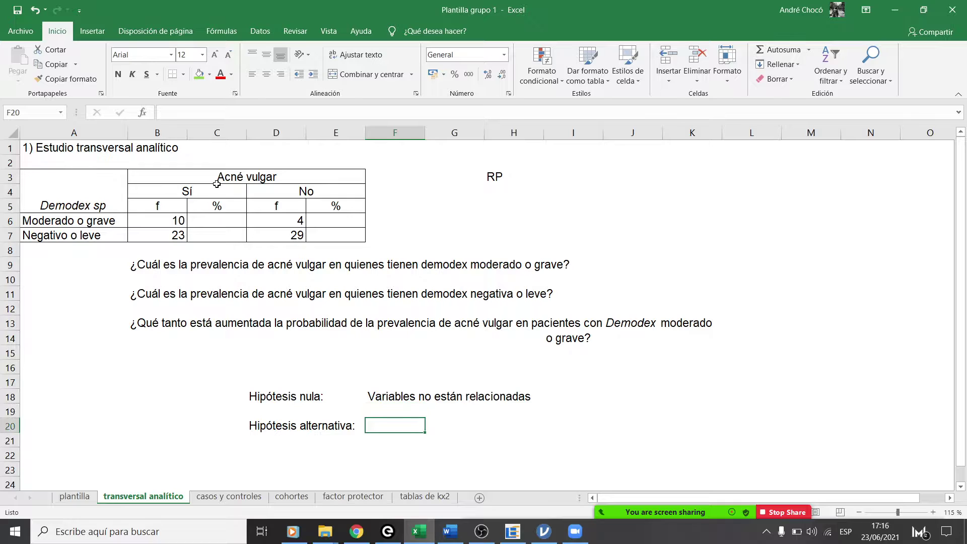
text(Va)
text(ria)
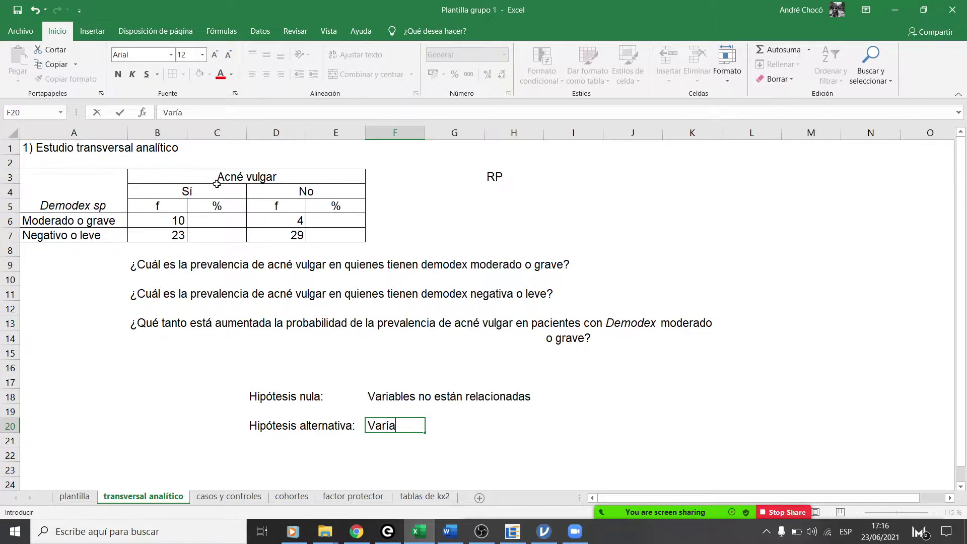
key(BackSpace)
key(BackSpace)
text(iables sí est)
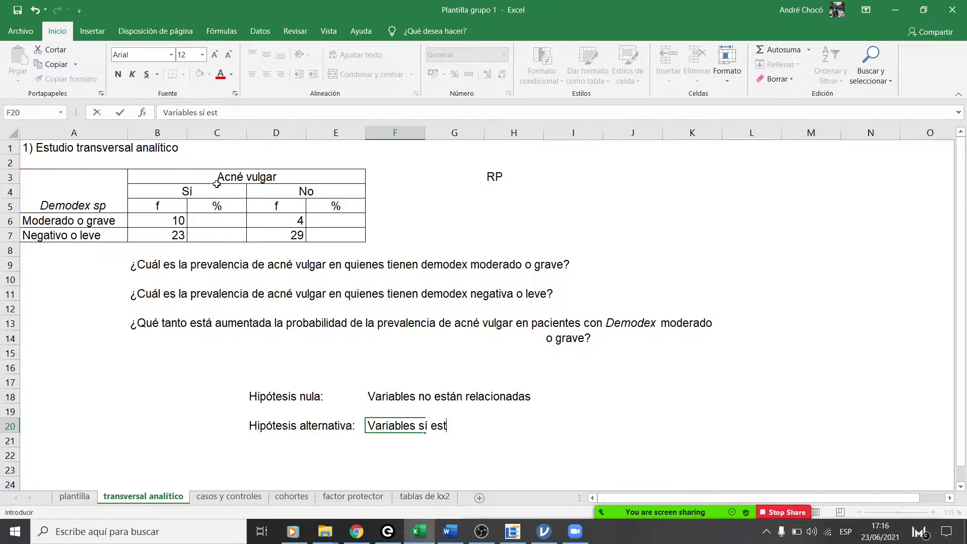
text(án relacionadas)
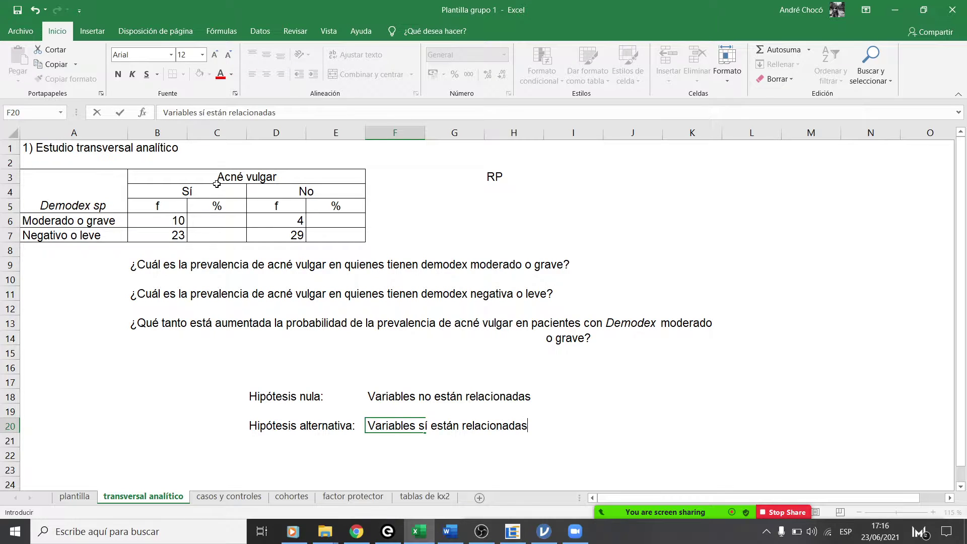
key(Return)
Step: Select the Demodex sp heading together with its two category cells, A3 to A7, in the table
key(Up)
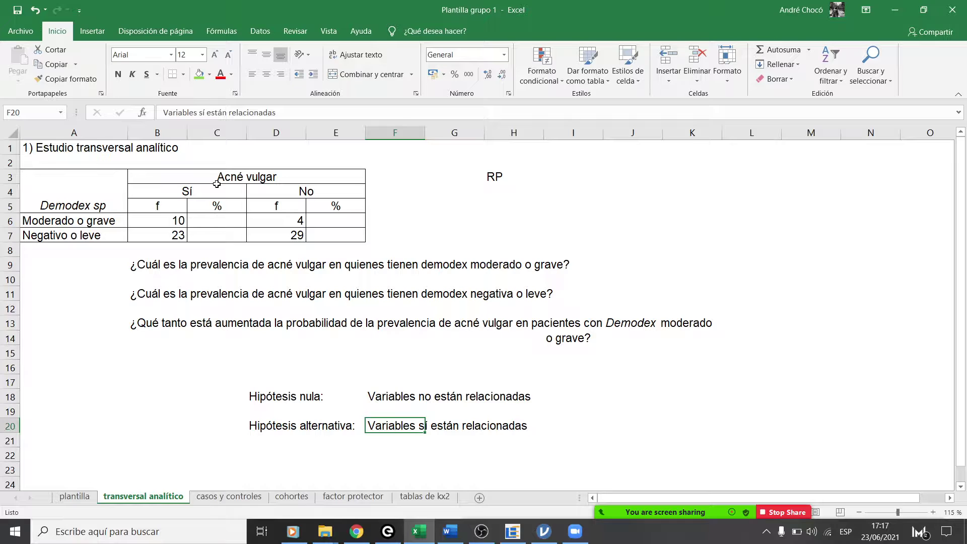
key(Up)
key(Up)
key(Left)
key(Left)
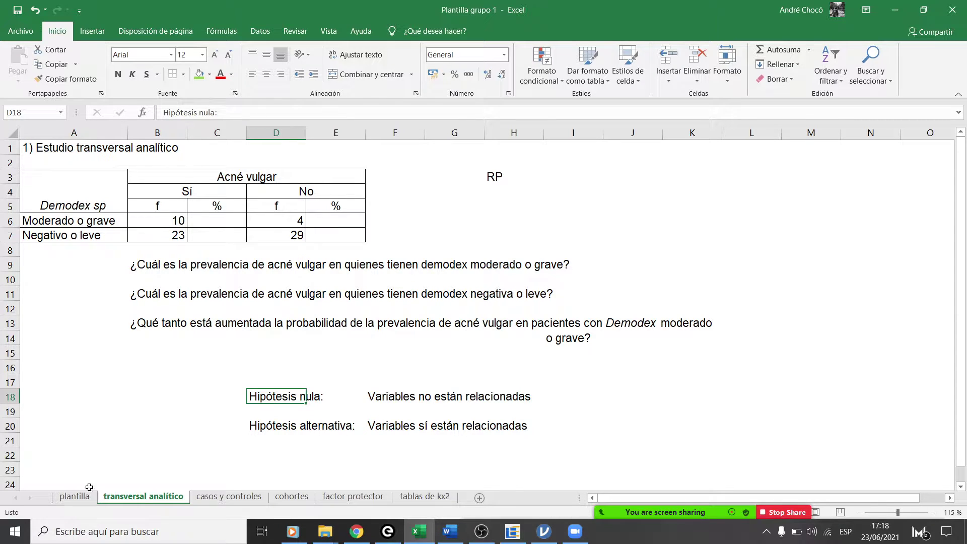
drag(67, 179, 65, 230)
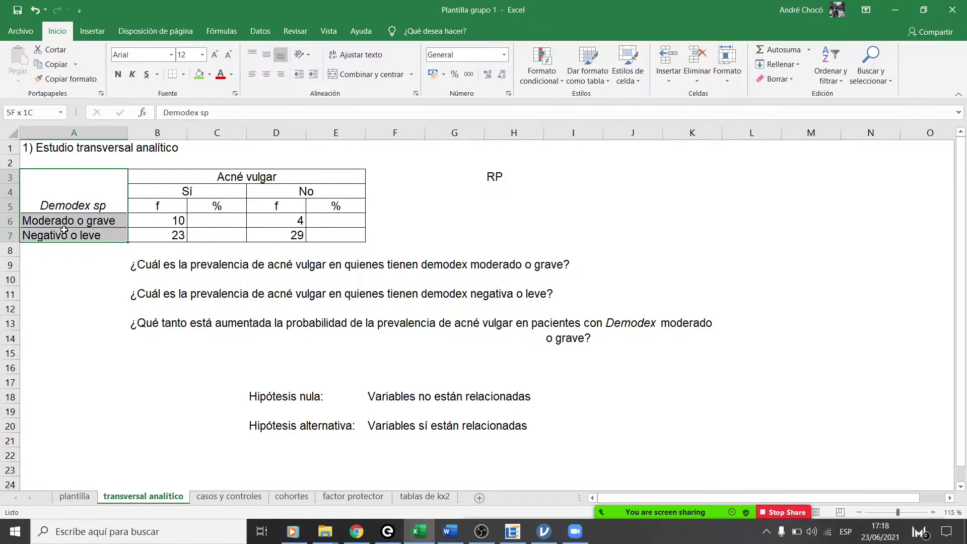
Step: Enter the label "Xi2" in cell K18, on the same row as the null hypothesis
click(238, 195)
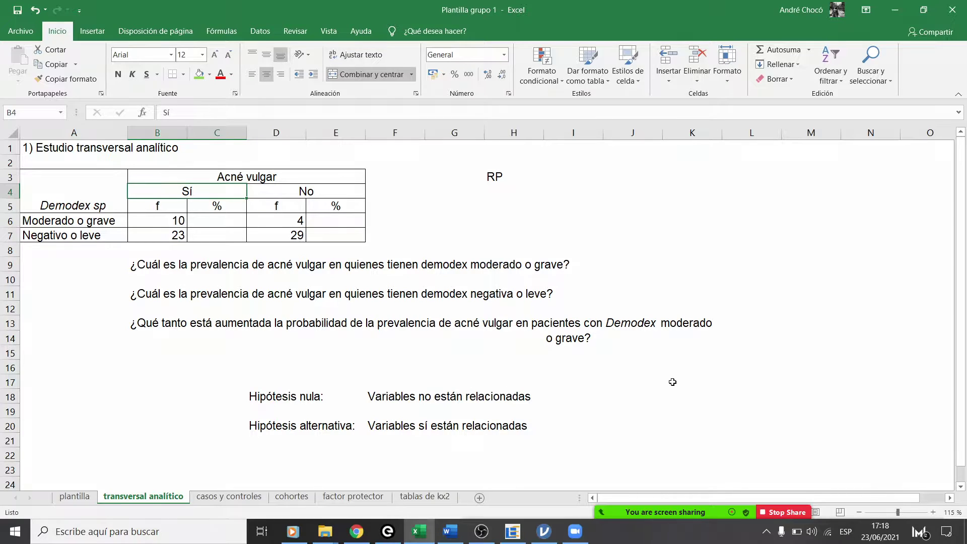
click(695, 397)
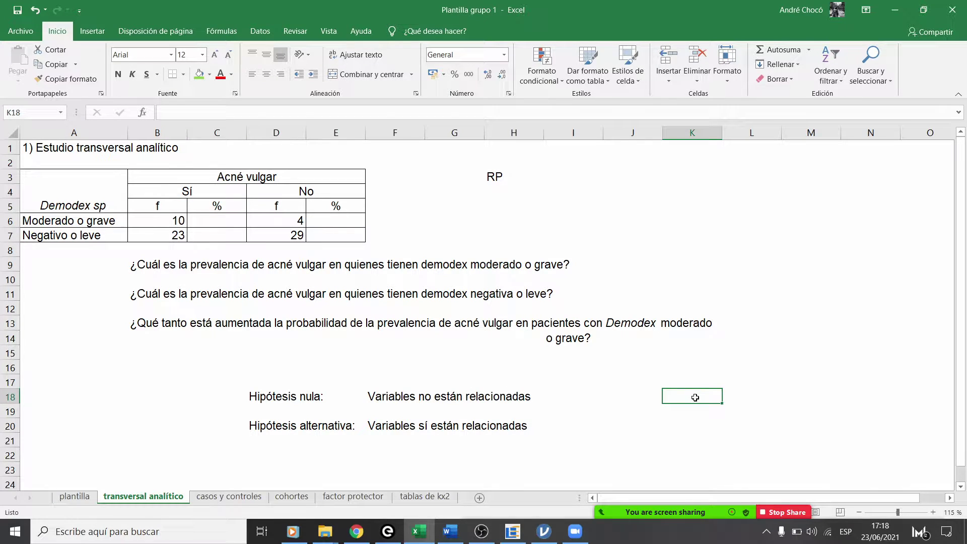
text(xi)
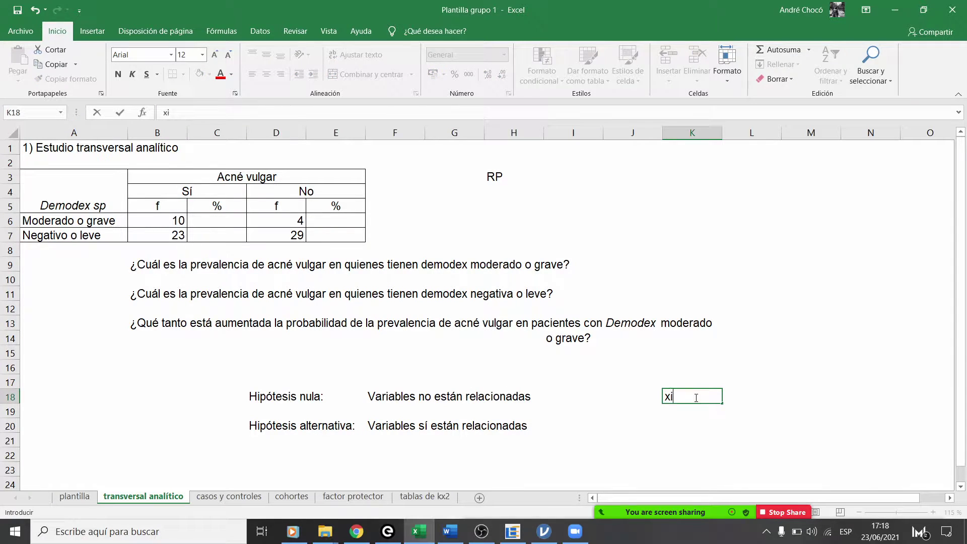
key(BackSpace)
key(BackSpace)
text(Xi2)
key(Return)
Step: Format the 2 of the Xi2 label in cell K18 as superscript
click(676, 396)
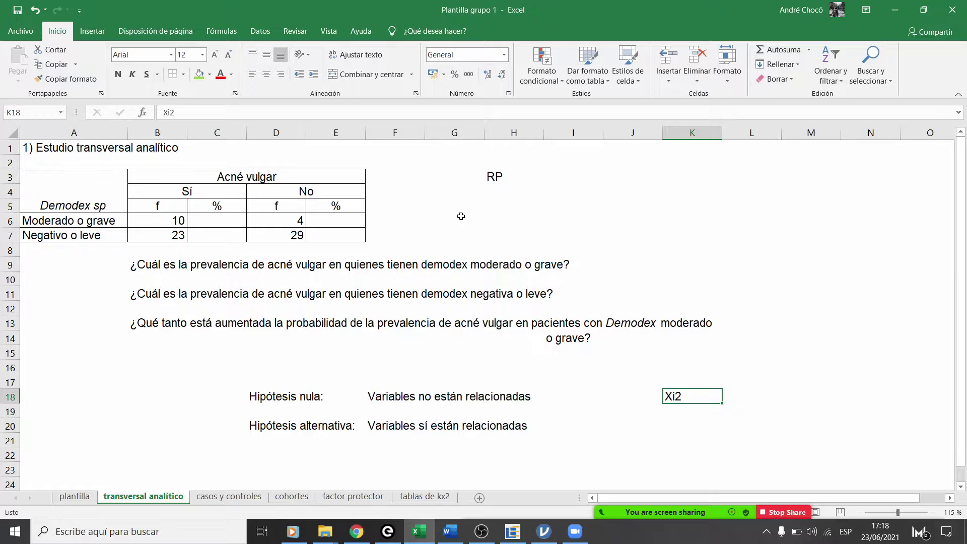
double_click(165, 111)
click(171, 112)
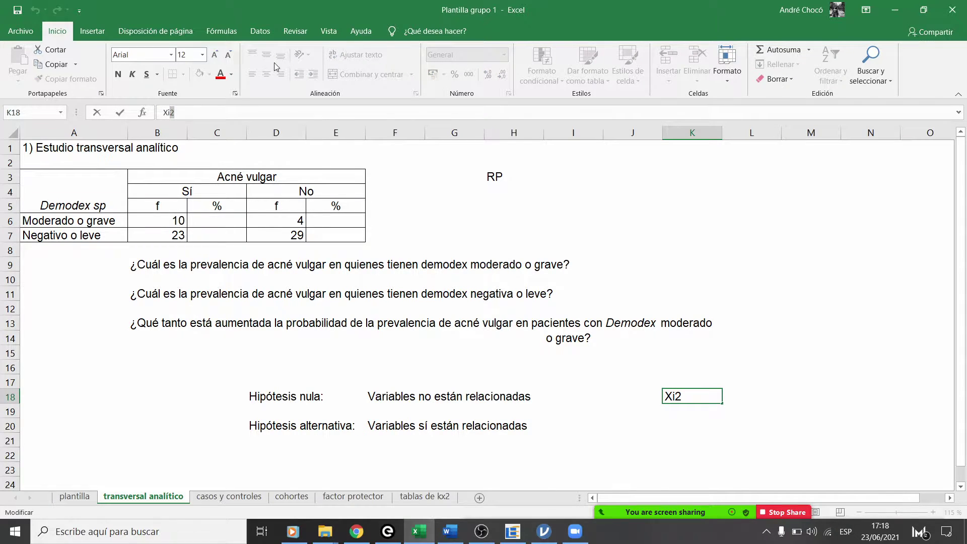
click(235, 94)
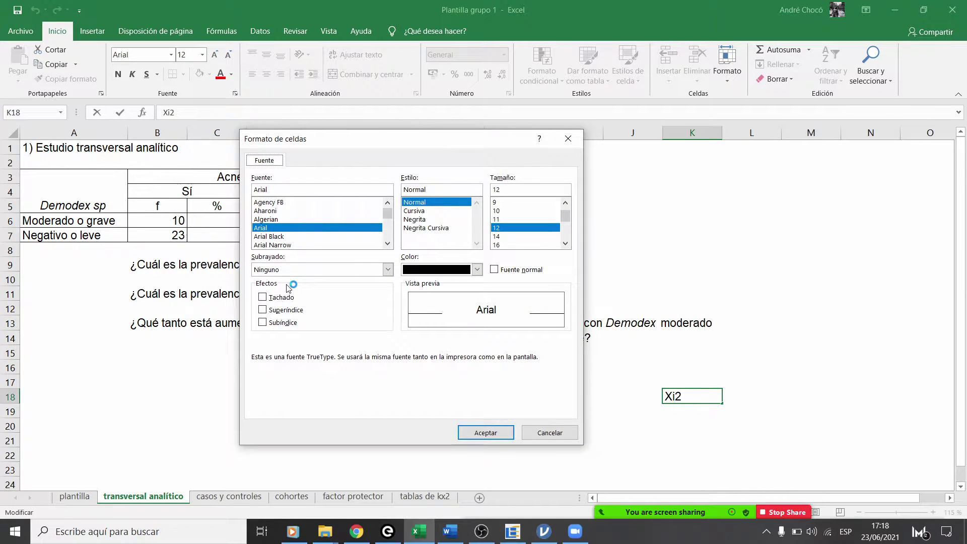
click(283, 310)
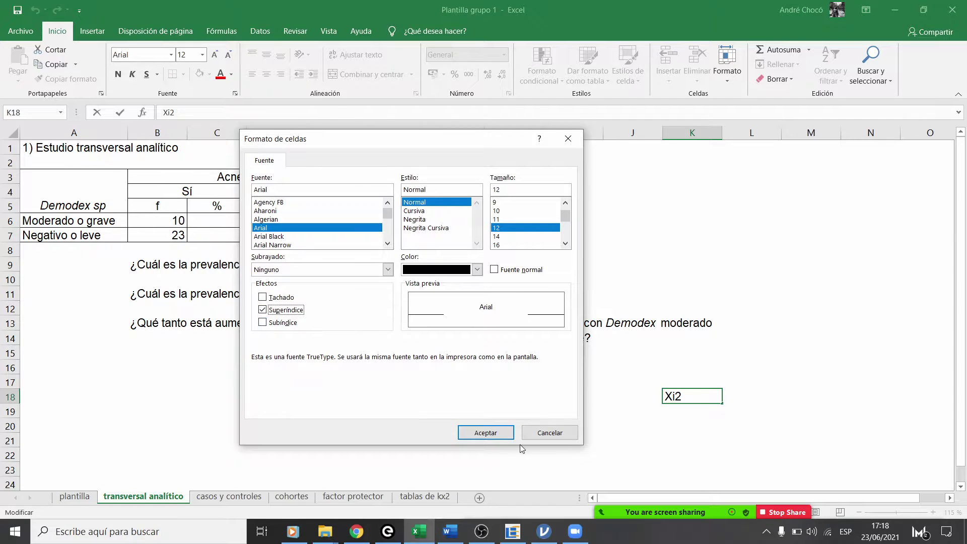
click(479, 433)
click(693, 467)
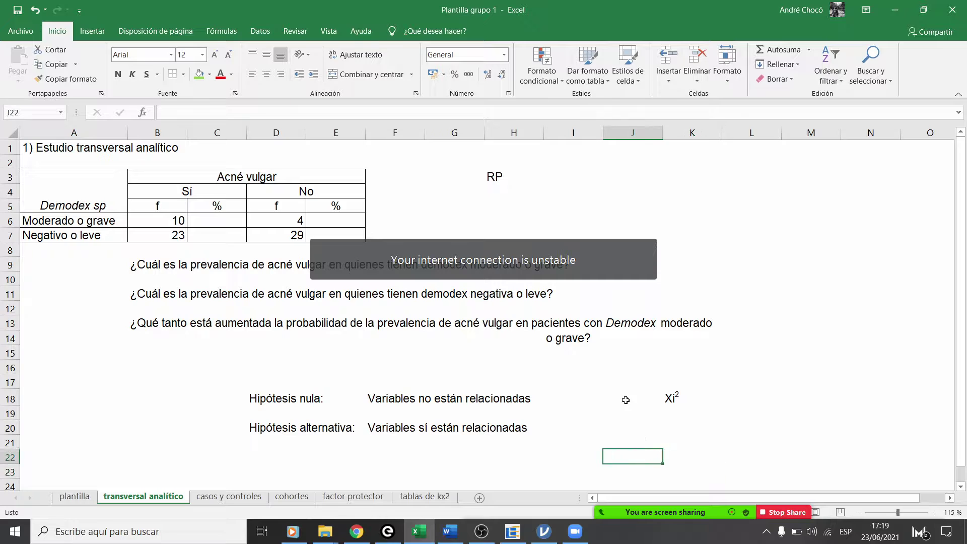
click(714, 402)
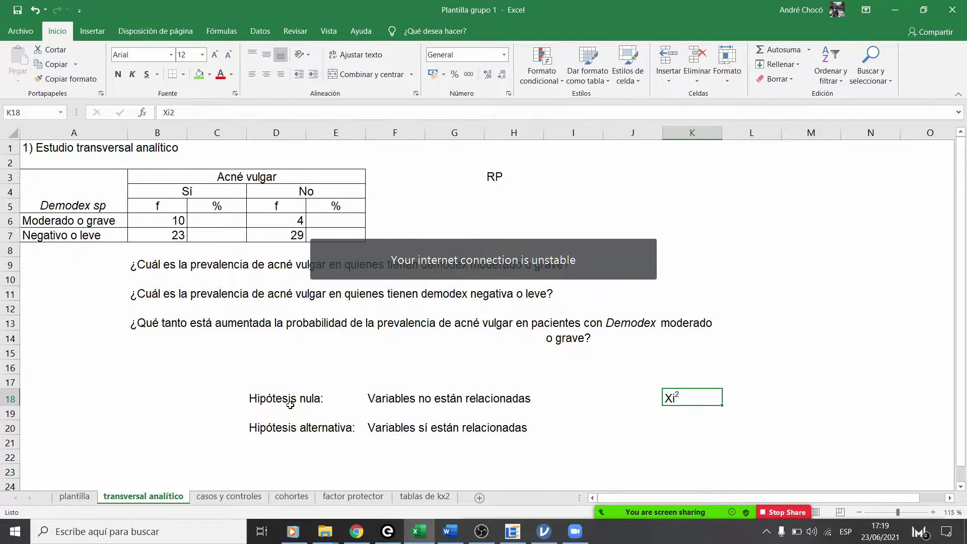
drag(293, 406, 297, 417)
click(677, 400)
click(788, 407)
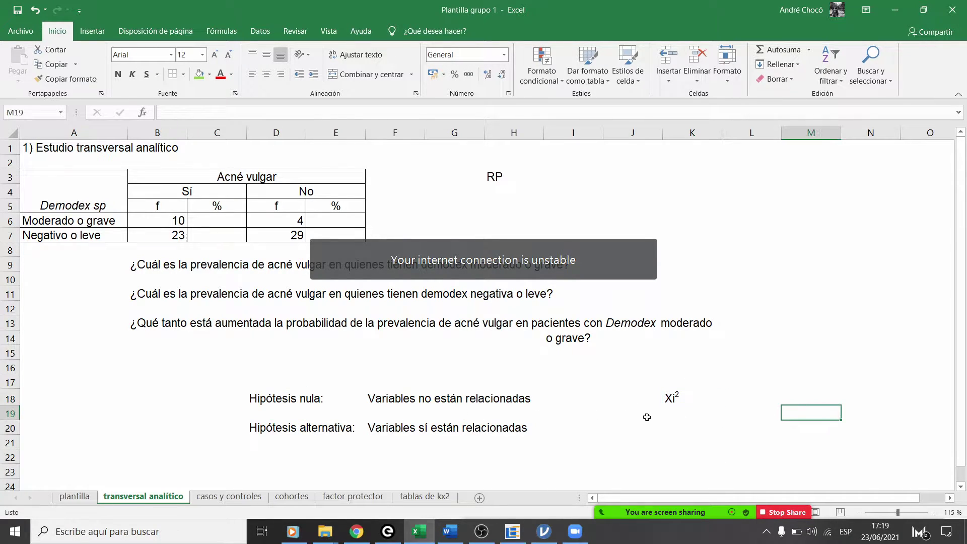
click(265, 400)
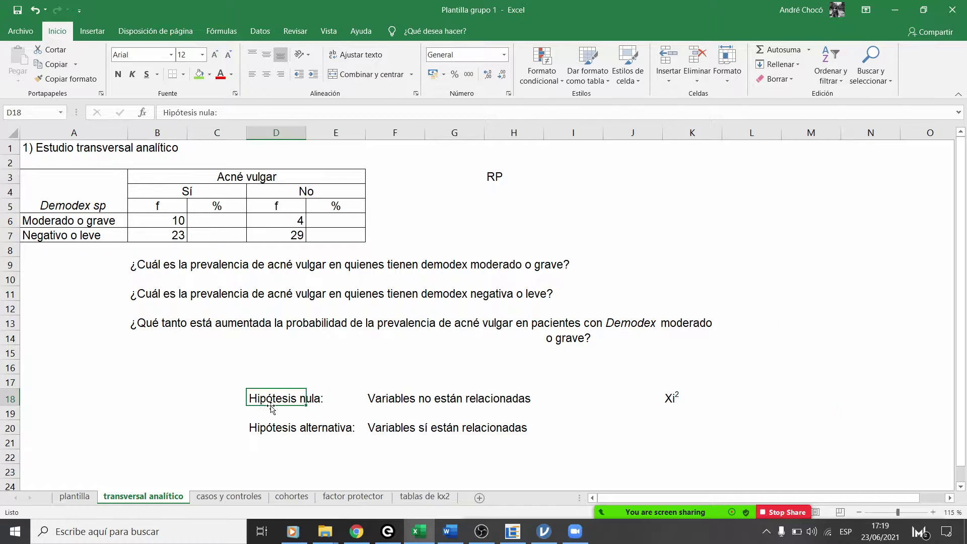
click(282, 429)
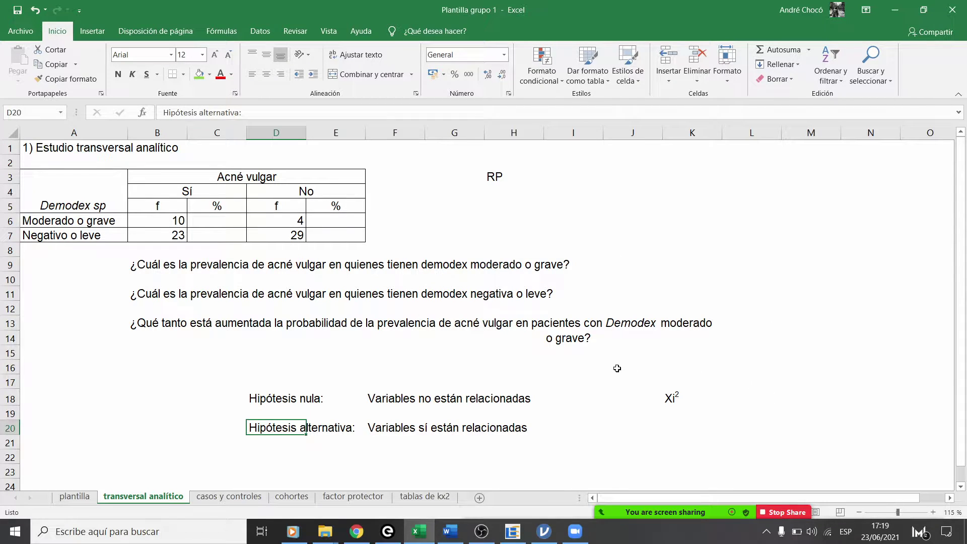
click(291, 402)
click(282, 426)
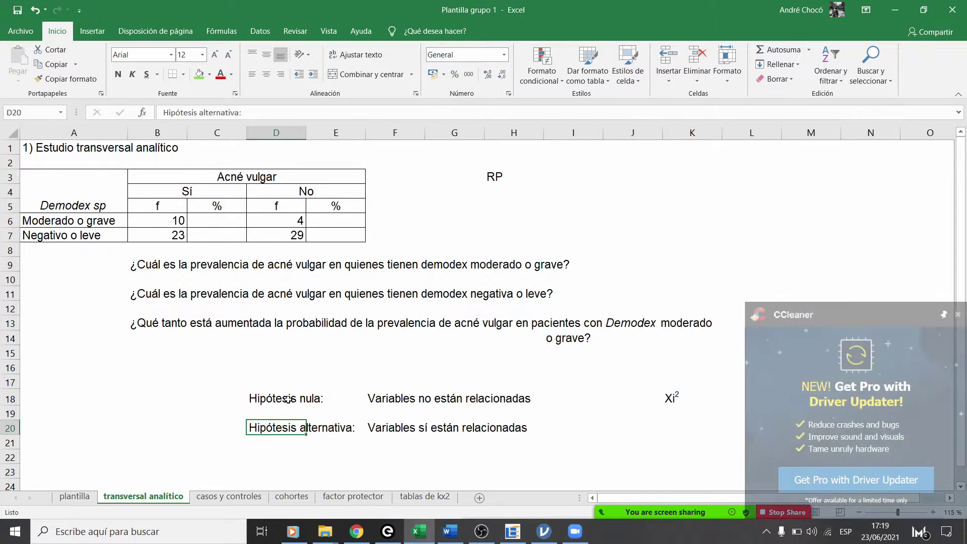
Step: Dismiss the CCleaner offer and enter the label "Valor p" in cell L18, beside the Xi2 label
click(957, 316)
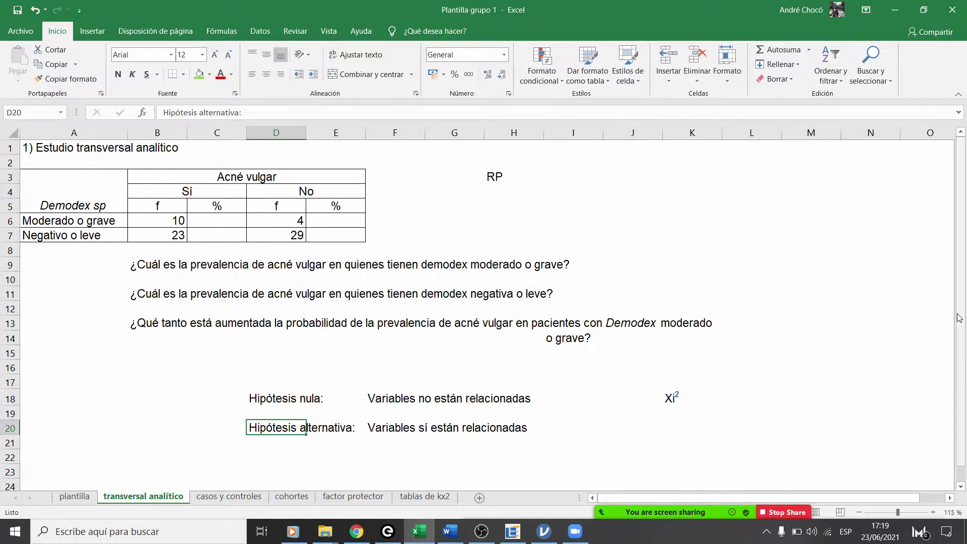
click(710, 416)
click(717, 400)
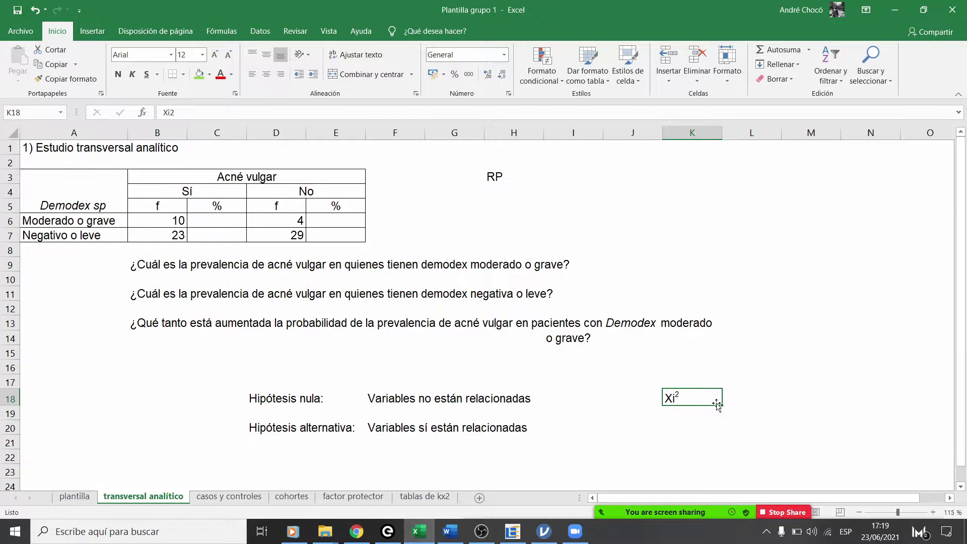
click(751, 399)
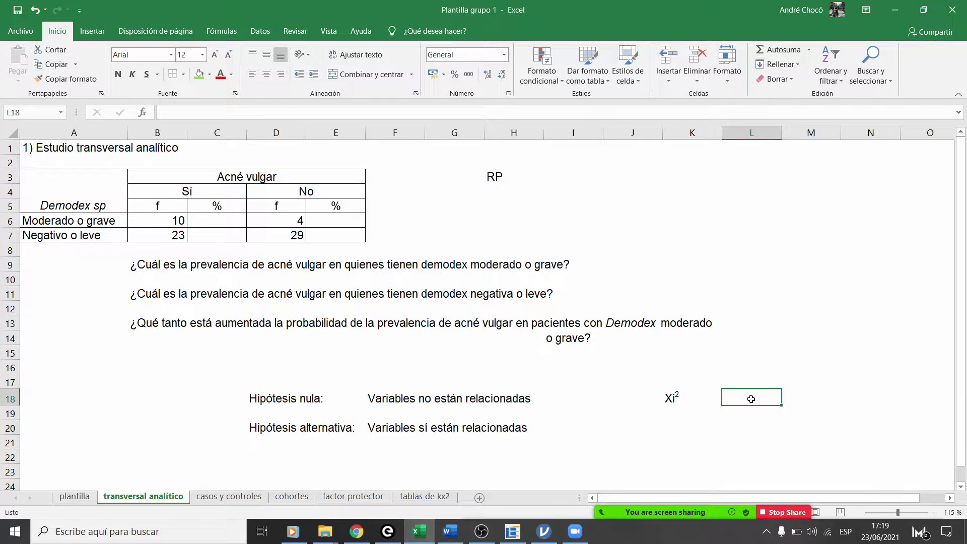
text(Valor)
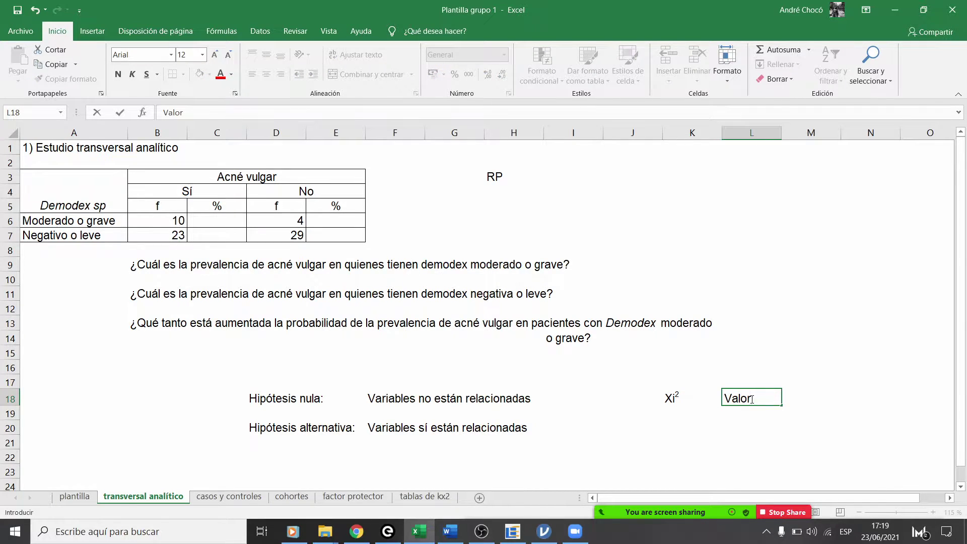
text( p)
key(Return)
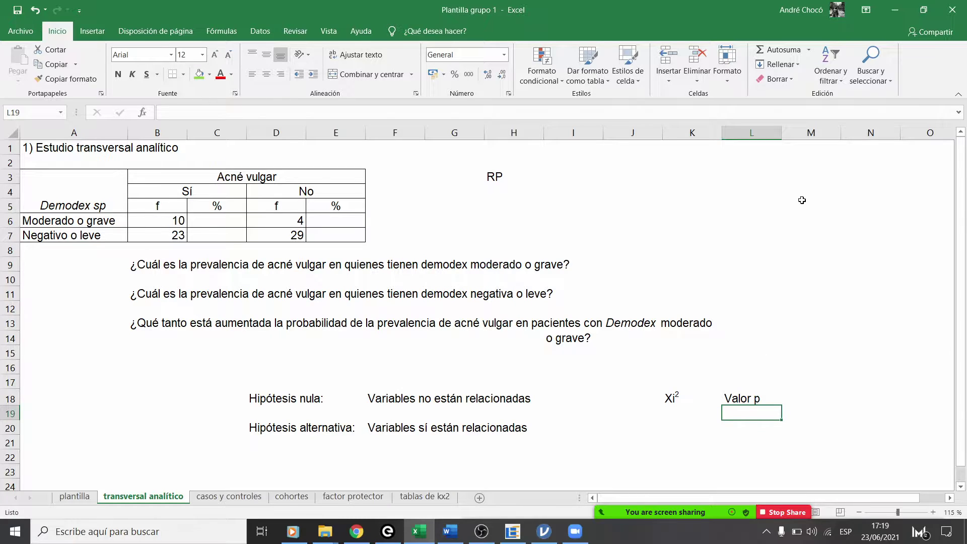
Step: Enter the label "NC" in cell L16 and its value 95% in cell M16
click(674, 376)
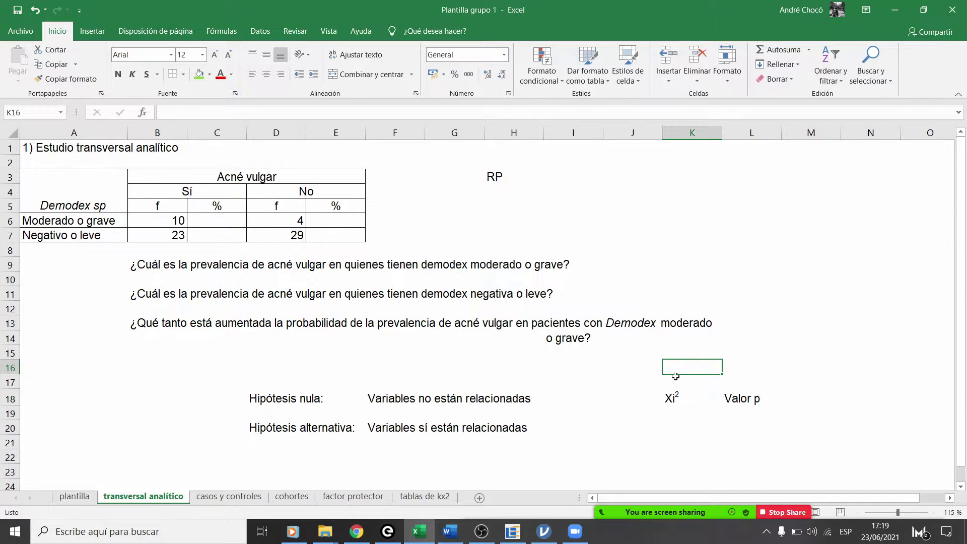
click(741, 372)
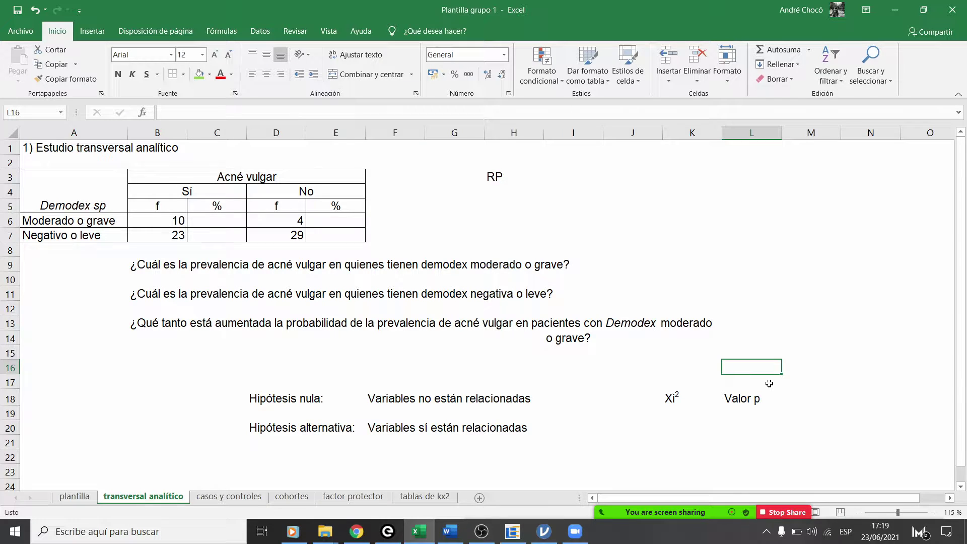
text(NC)
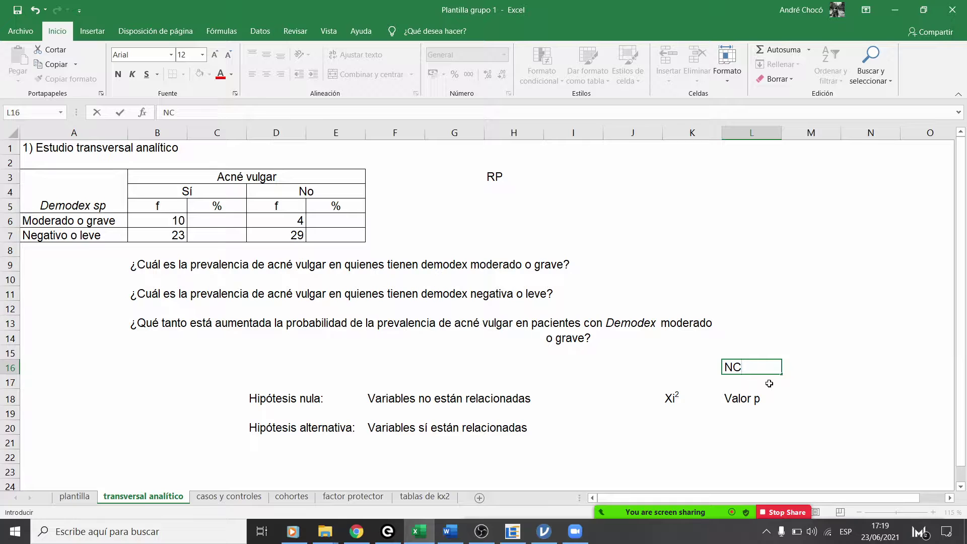
key(Tab)
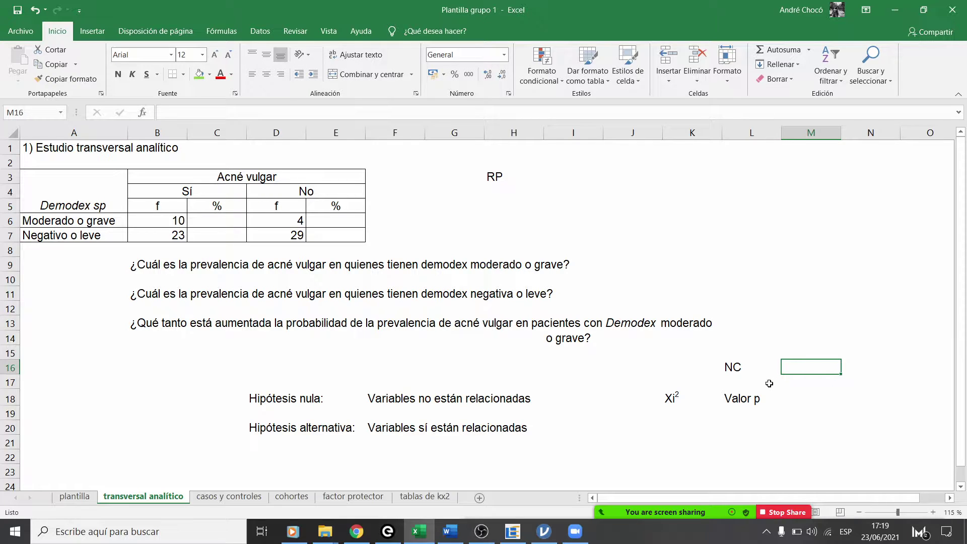
text(95%)
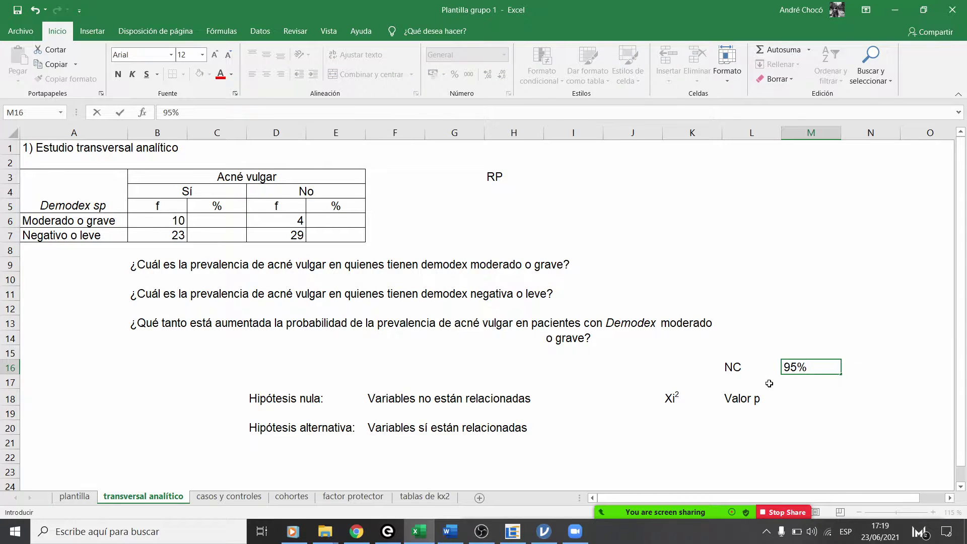
key(Tab)
Step: Enter the label "alfa" in cell L15, above NC, and its value 5% in cell M15
key(Left)
key(Left)
key(Up)
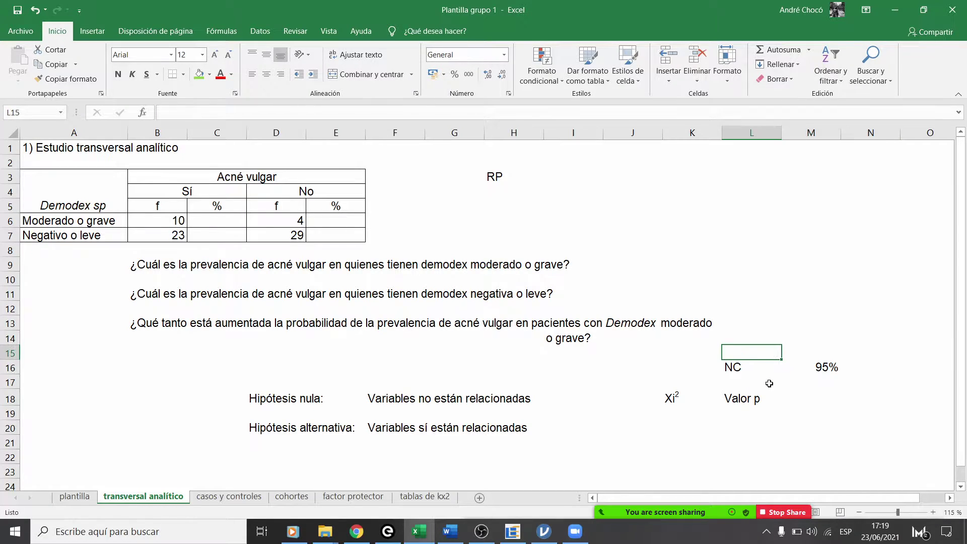
text(alfa)
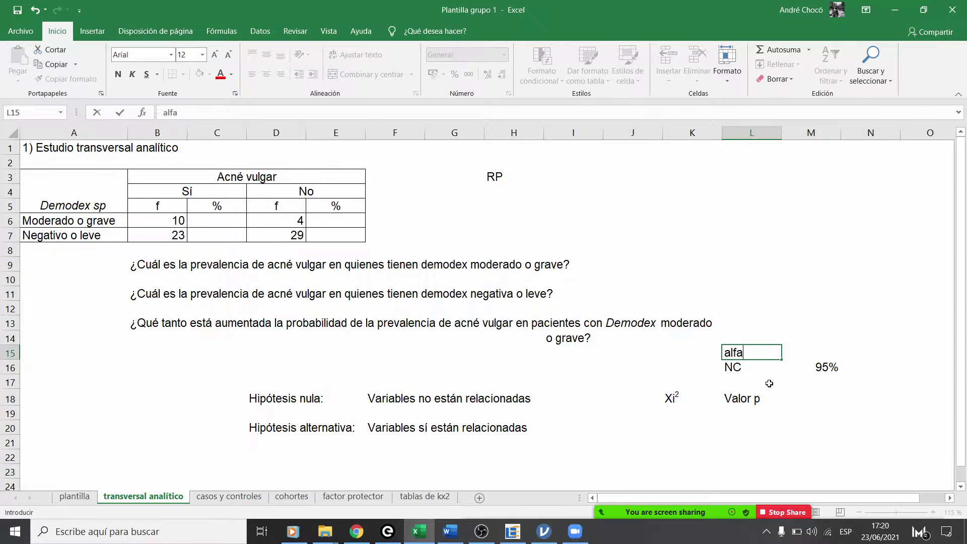
key(Tab)
text(5%)
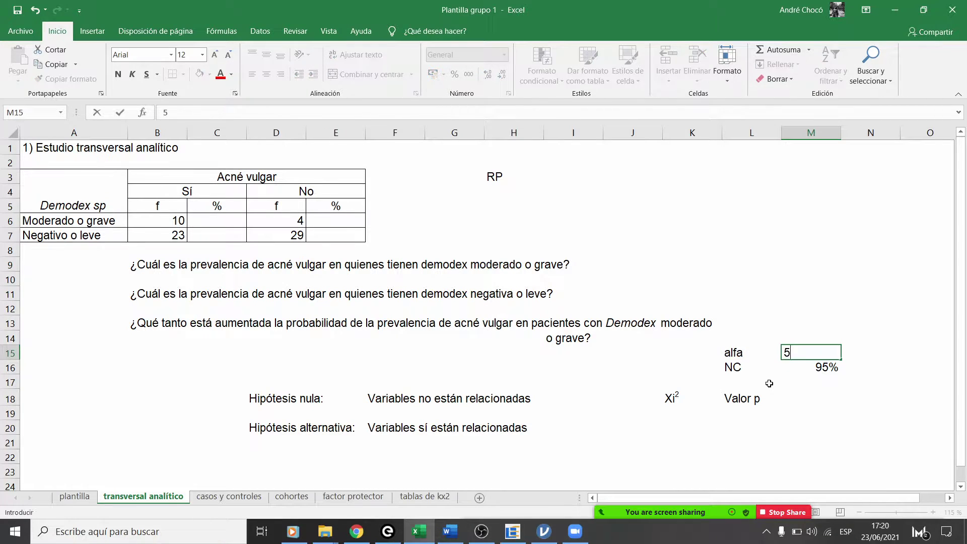
key(Return)
Step: Add the decimal equivalents beside the percentages: 0.95 for NC in N16 and 0.05 for alfa in N15
key(Right)
key(Right)
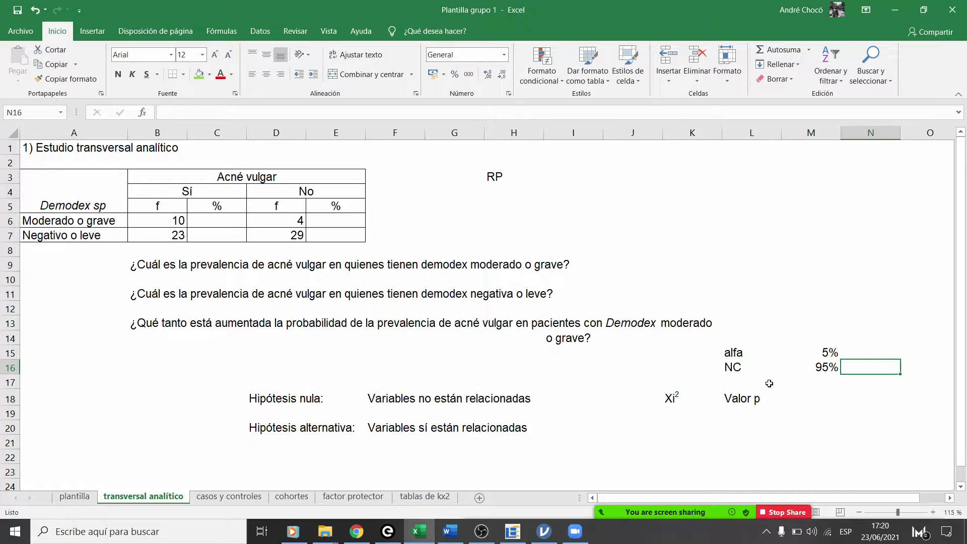
text(0.95)
key(Return)
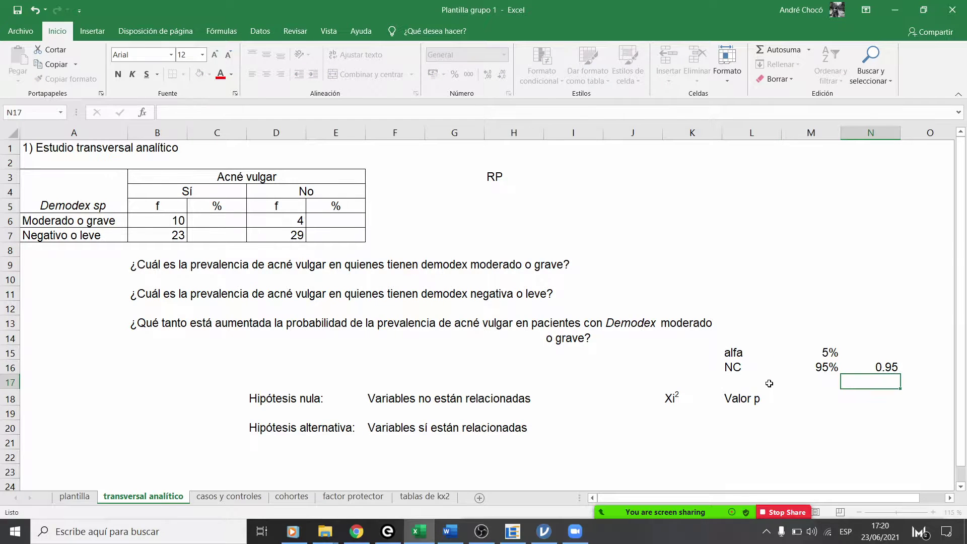
key(Up)
key(Up)
text(0.05)
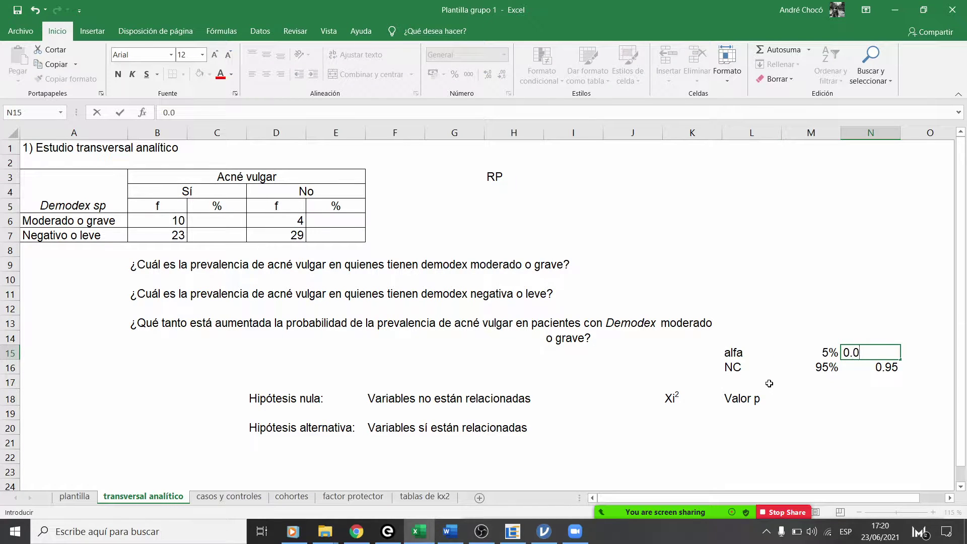
key(Return)
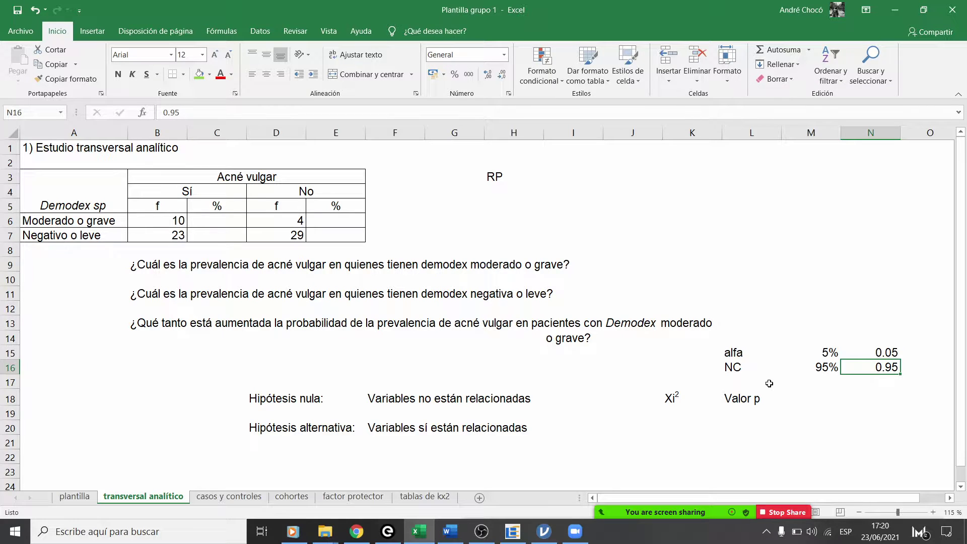
click(885, 353)
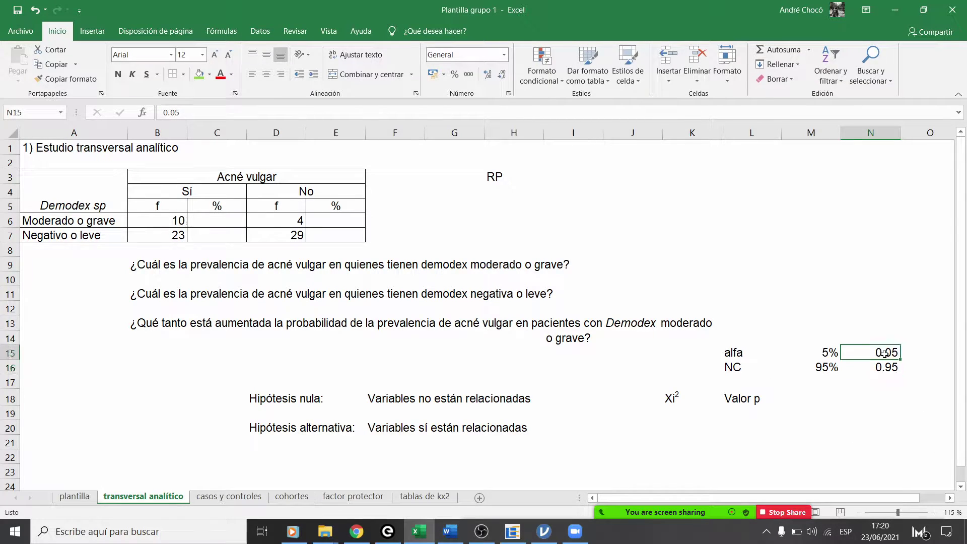
click(280, 398)
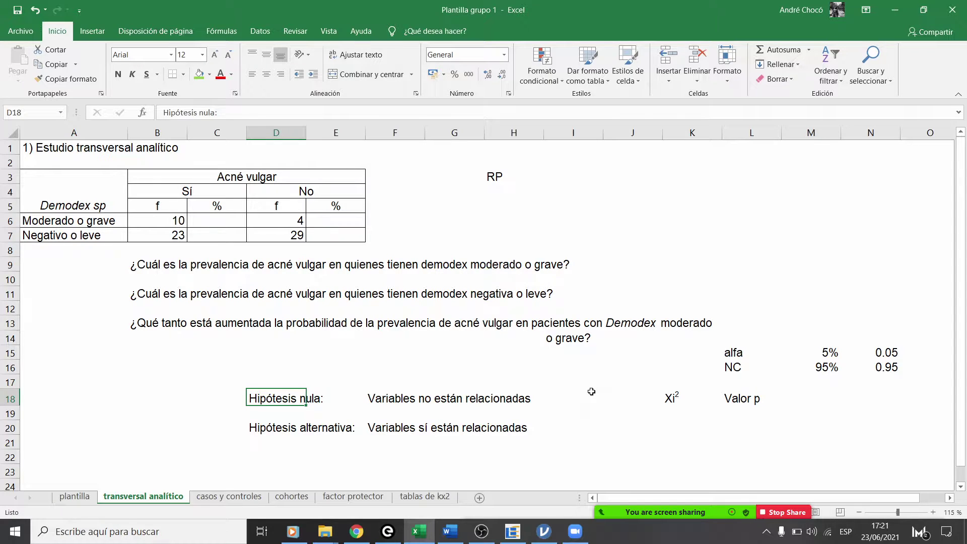
click(889, 354)
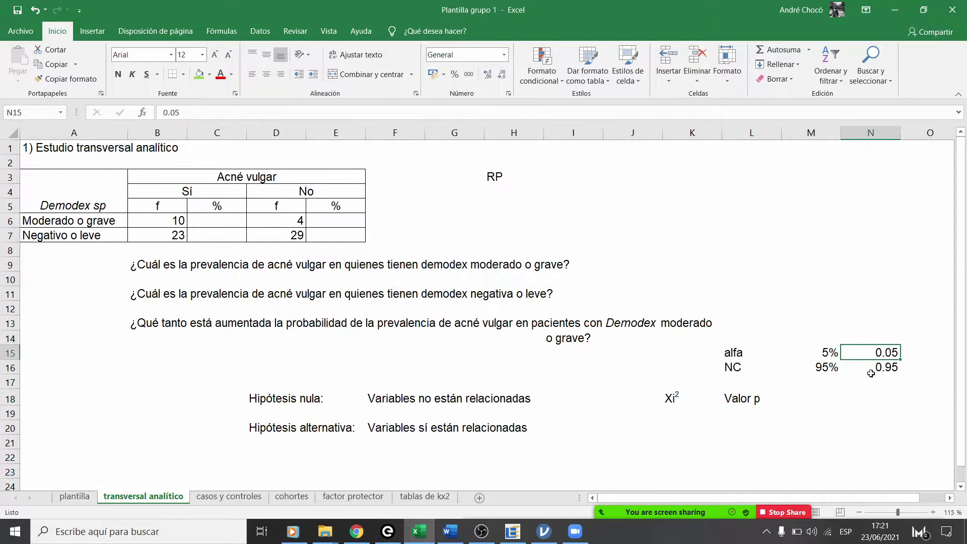
click(880, 368)
click(879, 355)
Step: Write the decision rule below the Valor p label: "Valor p < alfa" in L21 and "Se rechaza la hipótesis nula" in L22
click(745, 445)
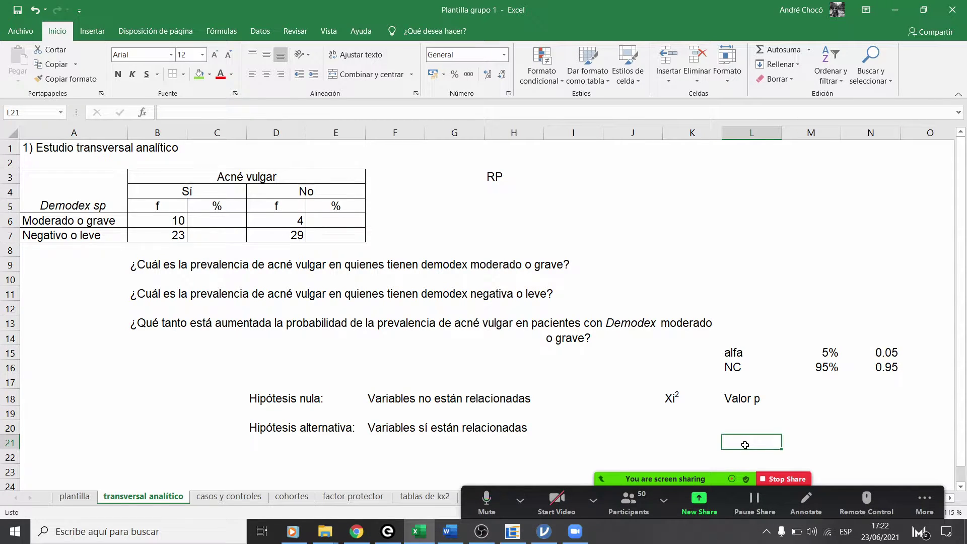
text(Valor)
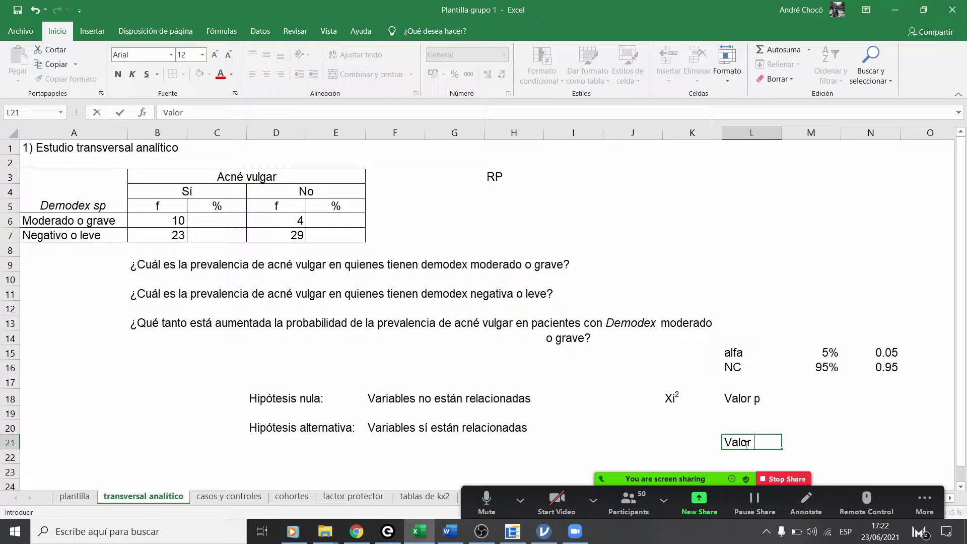
text( p <)
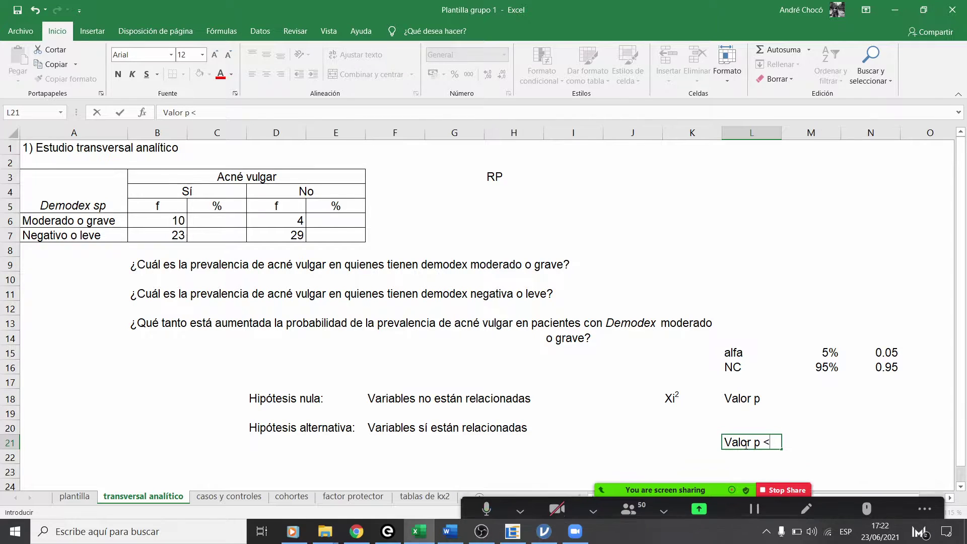
text( alfa)
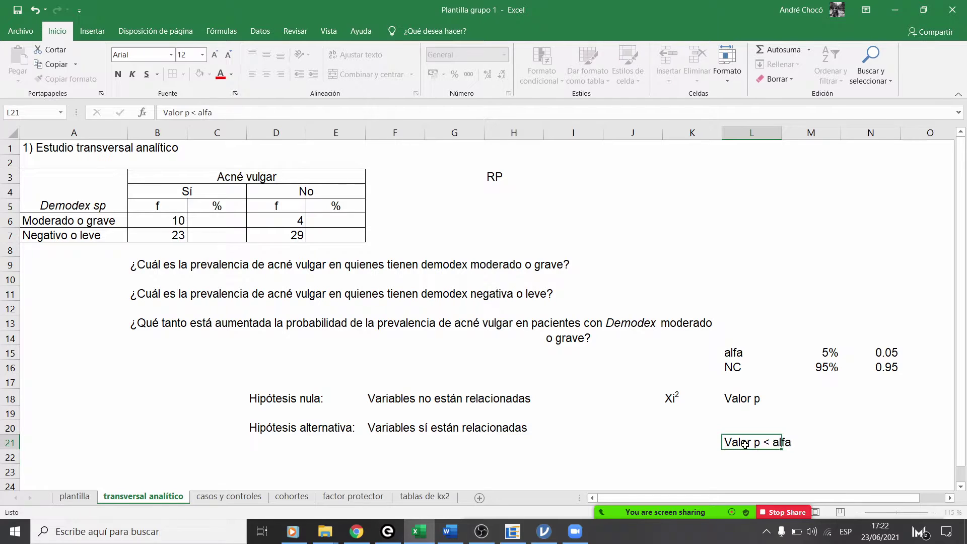
key(Return)
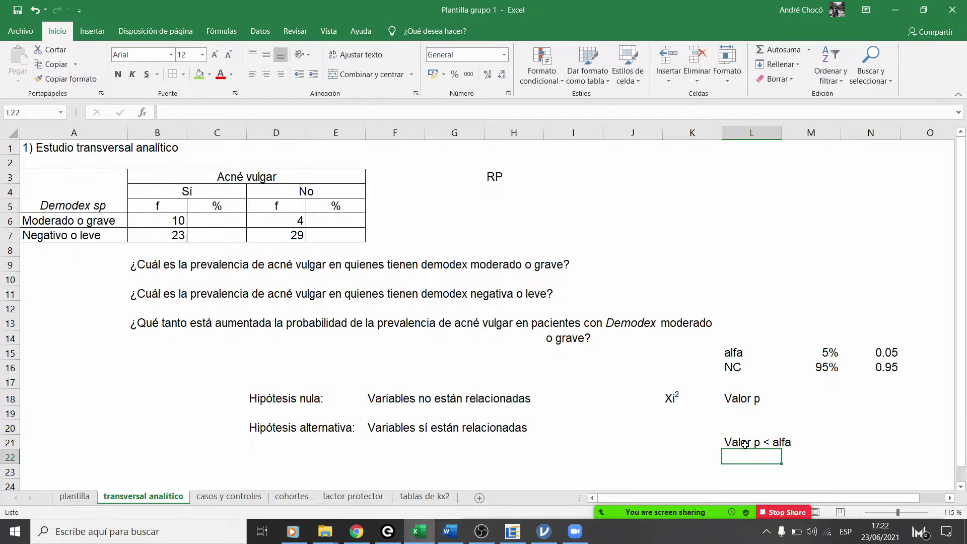
text(Se rec)
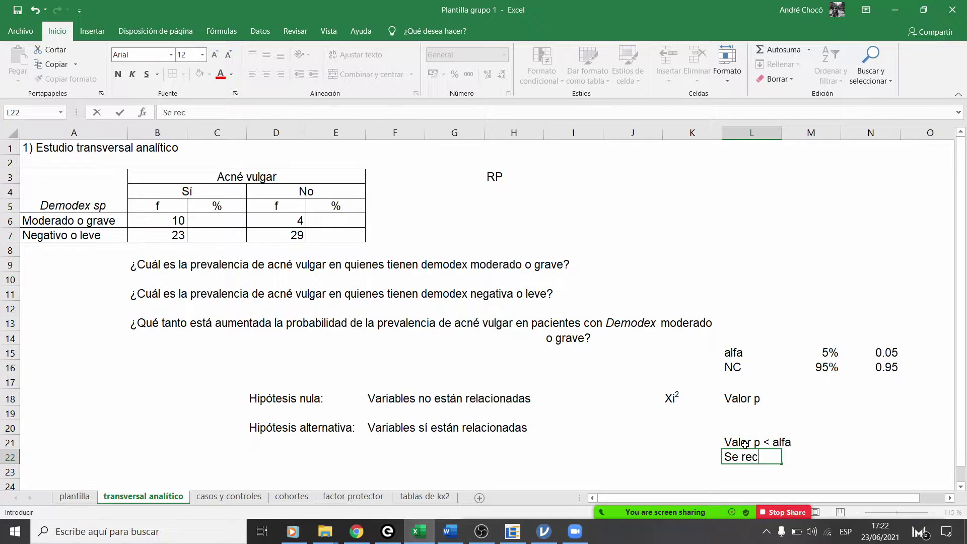
text(haza la hipótesis nula)
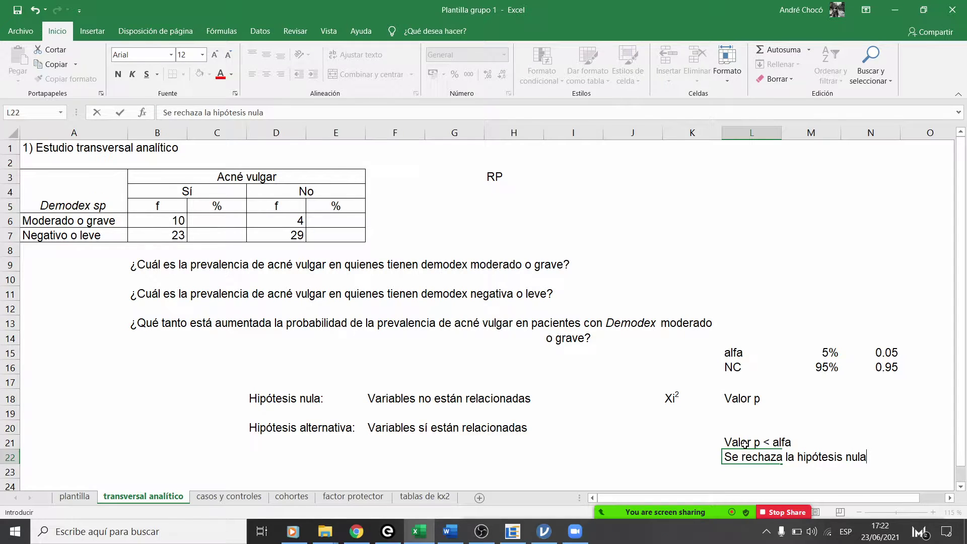
key(Return)
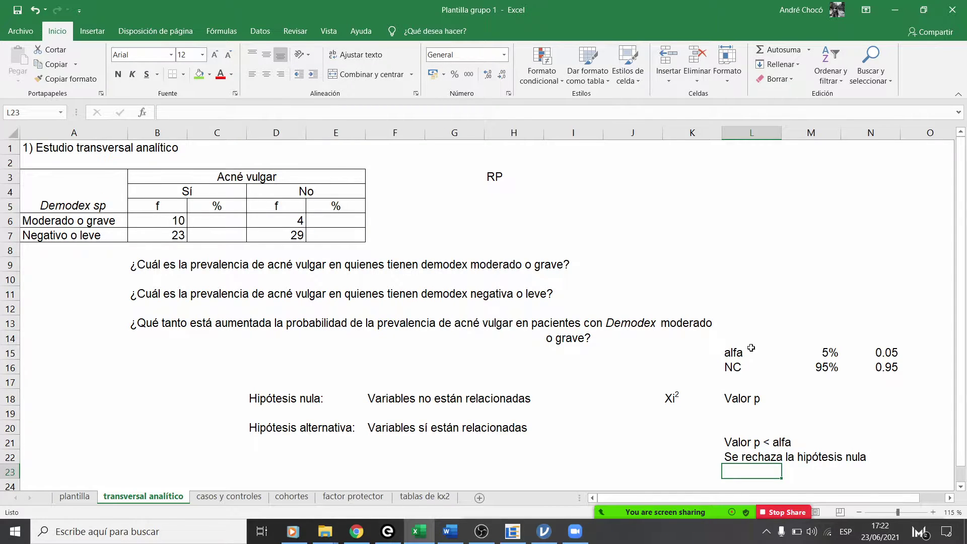
Step: Switch to EPIDAT and shrink its window so it floats over the worksheet with the Demodex table still visible
click(514, 416)
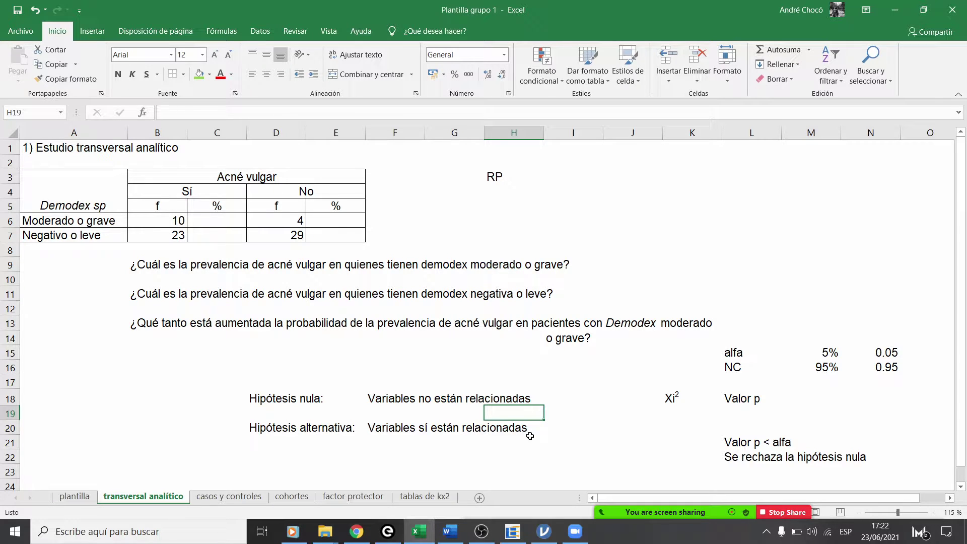
click(520, 500)
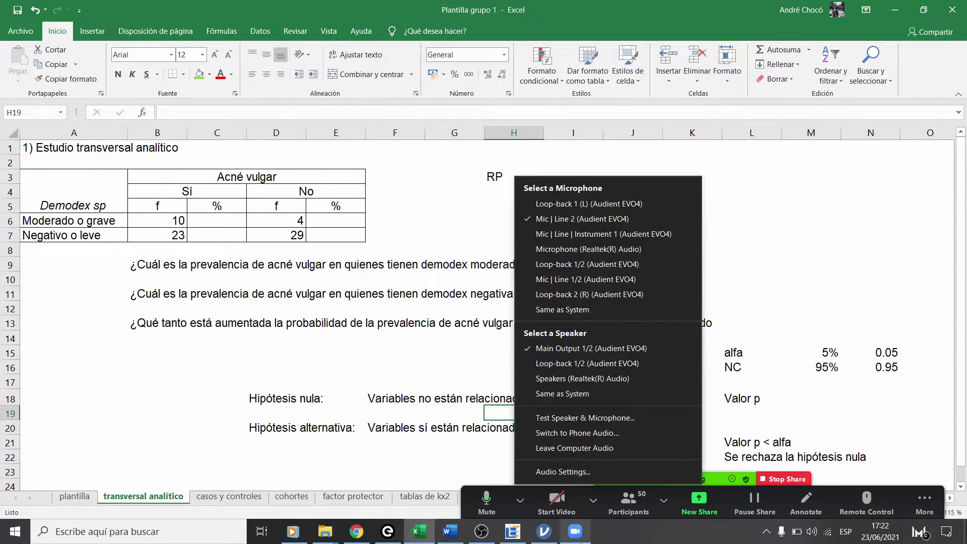
click(521, 501)
click(512, 531)
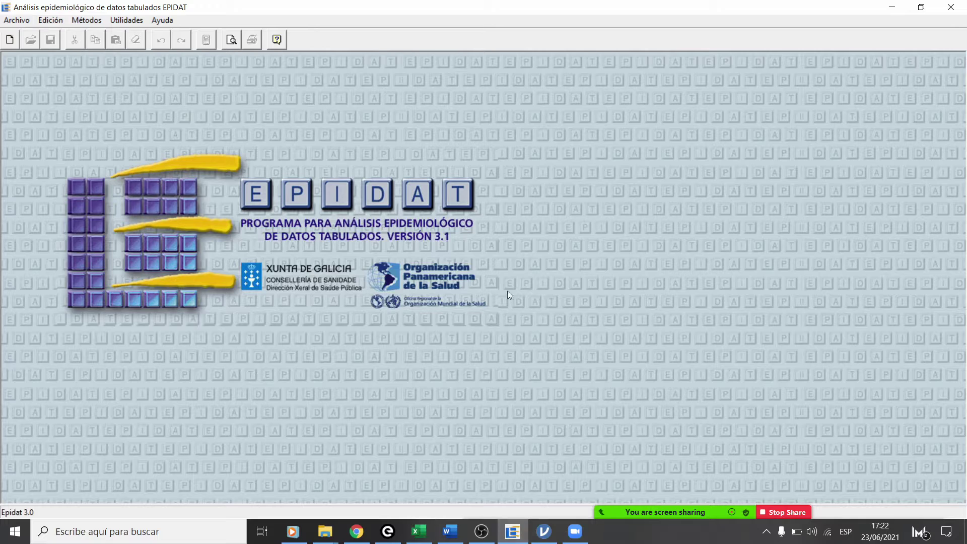
double_click(251, 10)
drag(250, 15, 632, 92)
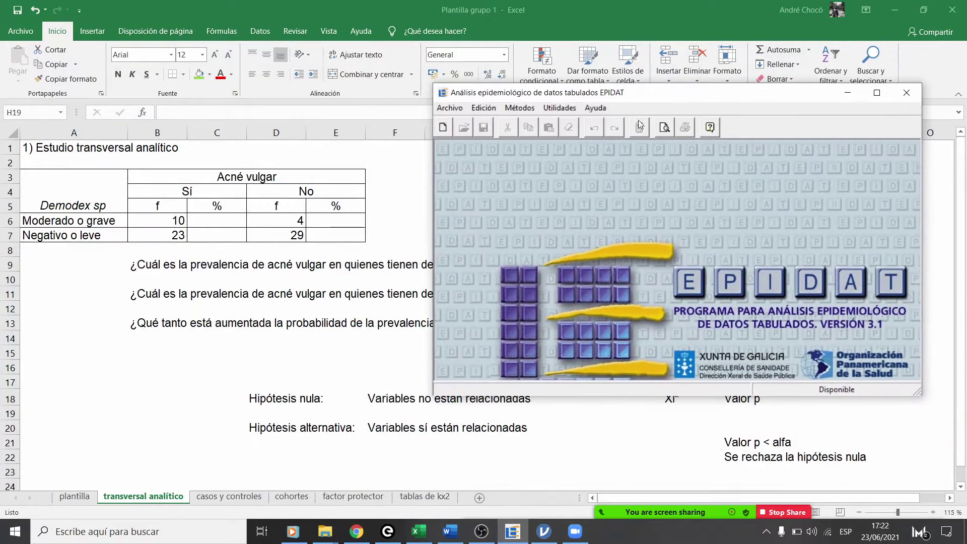
Step: Open EPIDAT's contingency table method for simple 2x2 tables
click(524, 107)
mouse_move(538, 152)
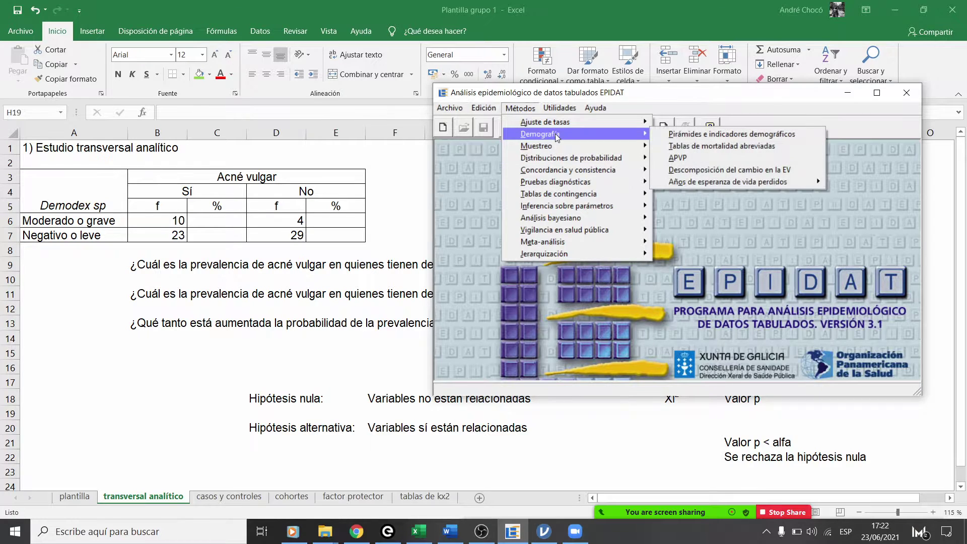
mouse_move(556, 198)
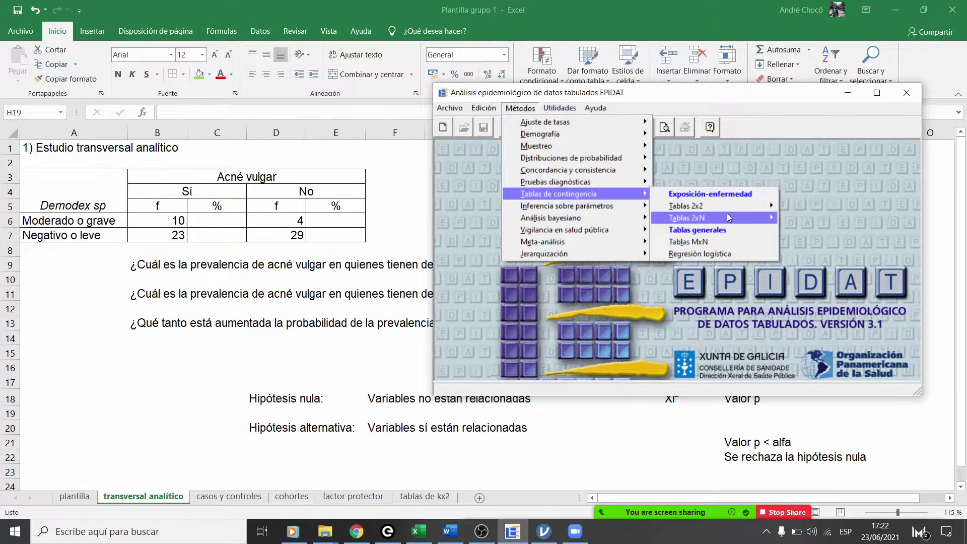
mouse_move(727, 212)
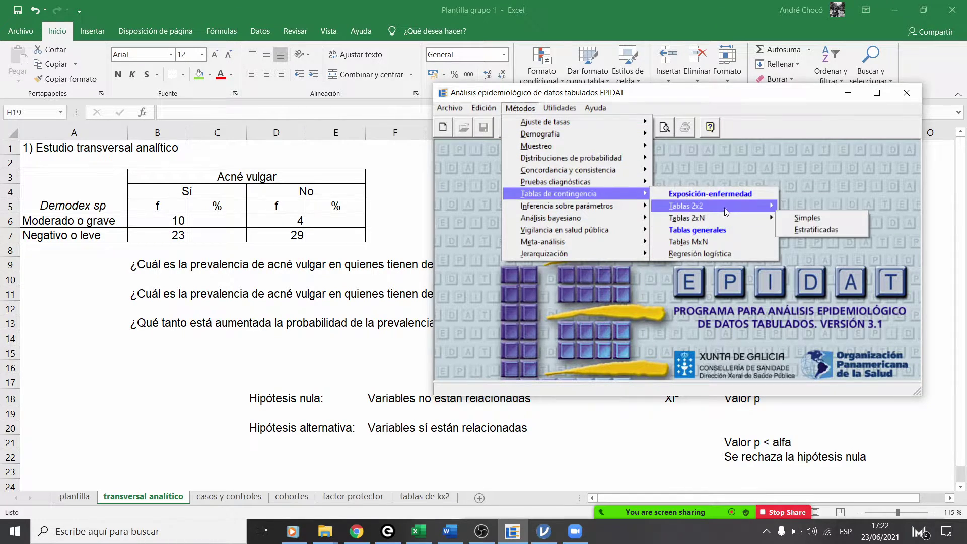
click(808, 207)
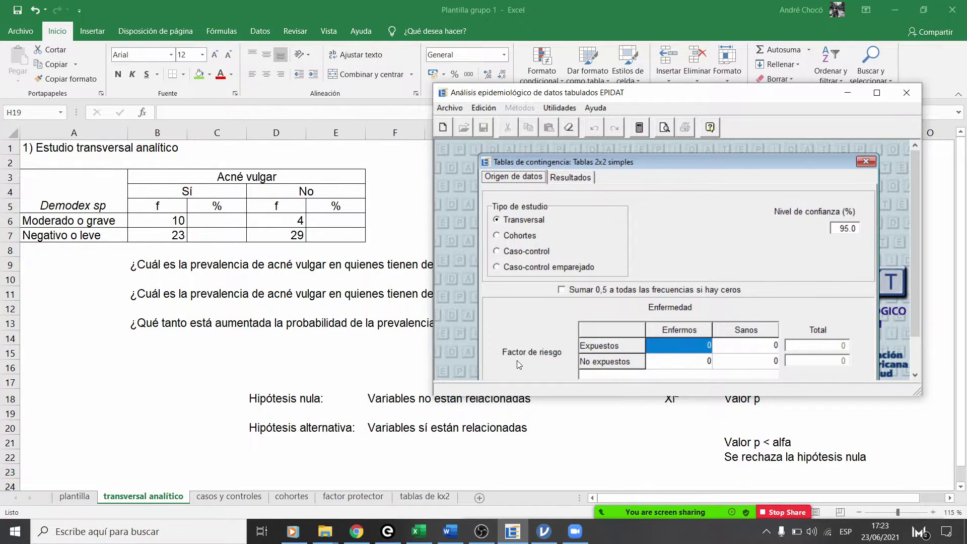
Step: Try the Cohortes, Caso-control and Caso-control emparejado study types, and set the study type back to Transversal
click(512, 237)
click(510, 252)
click(510, 267)
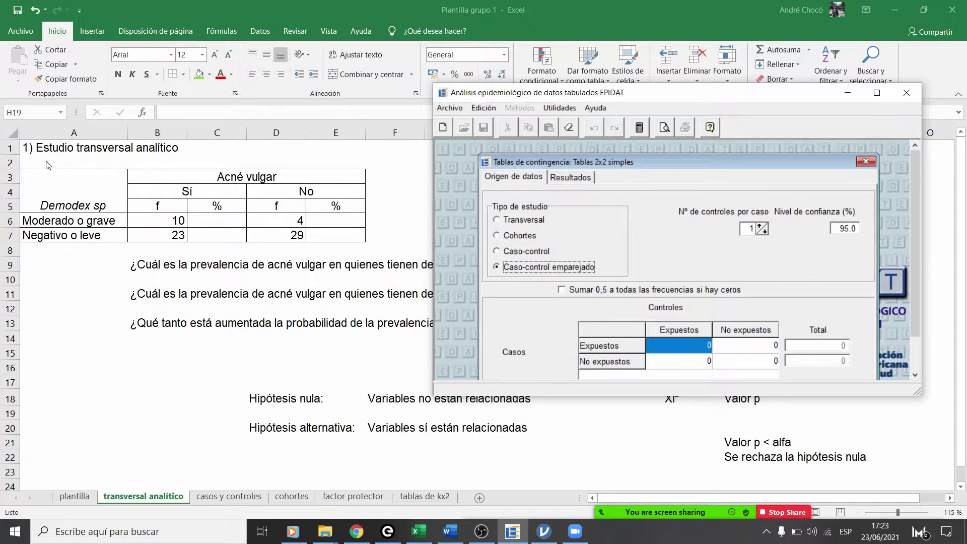
click(527, 220)
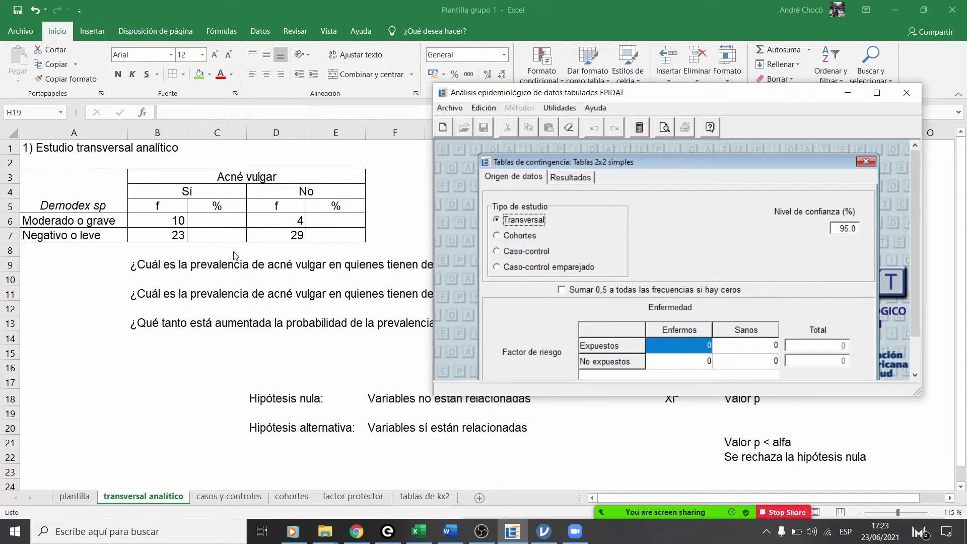
Step: Fill the 2x2 table with 10 Enfermos and 4 Sanos for Expuestos, and 23 Enfermos and 29 Sanos for No expuestos
click(697, 347)
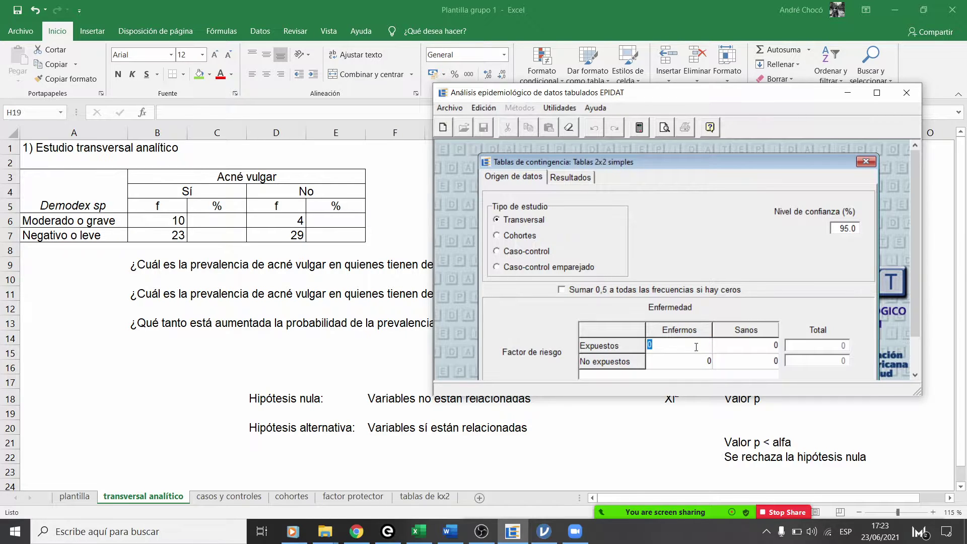
text(10)
click(682, 365)
text(23)
click(733, 352)
text(4)
click(740, 365)
text(29)
click(638, 419)
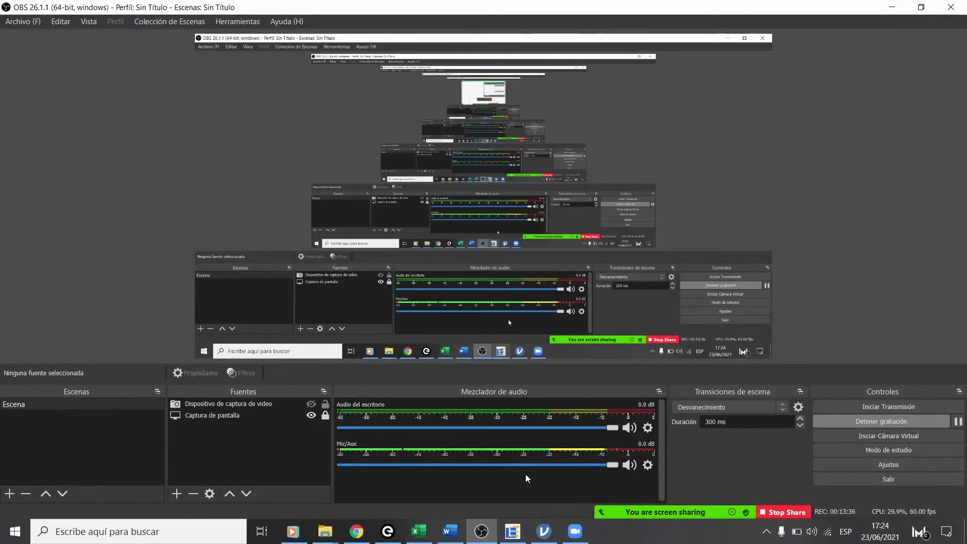
click(513, 531)
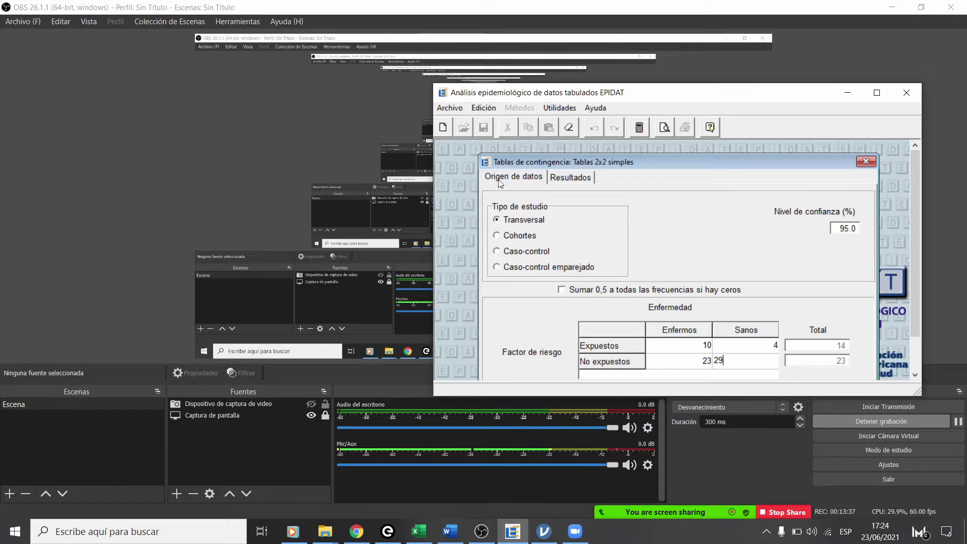
click(892, 7)
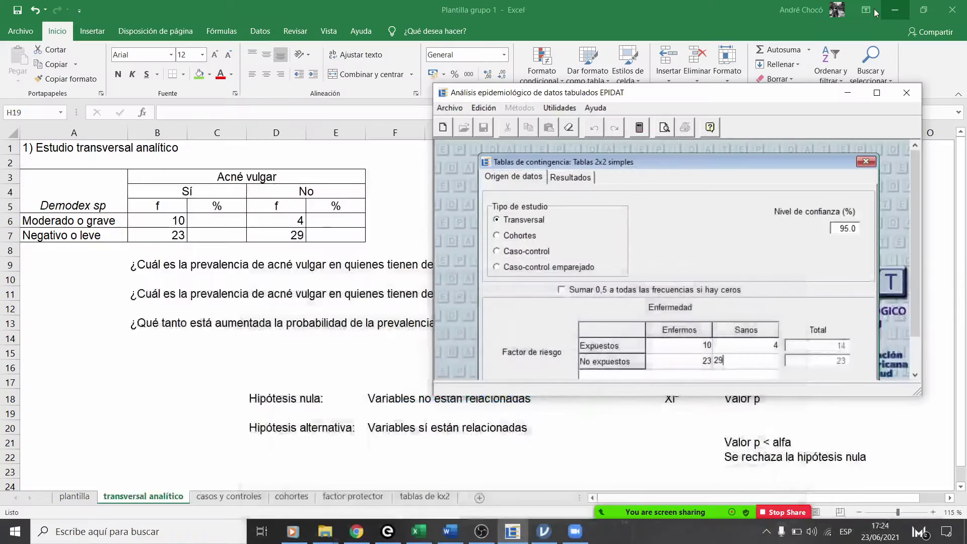
Step: Calculate the 2x2 table analysis and show its output in the maximized EPIDAT window
click(640, 128)
click(665, 132)
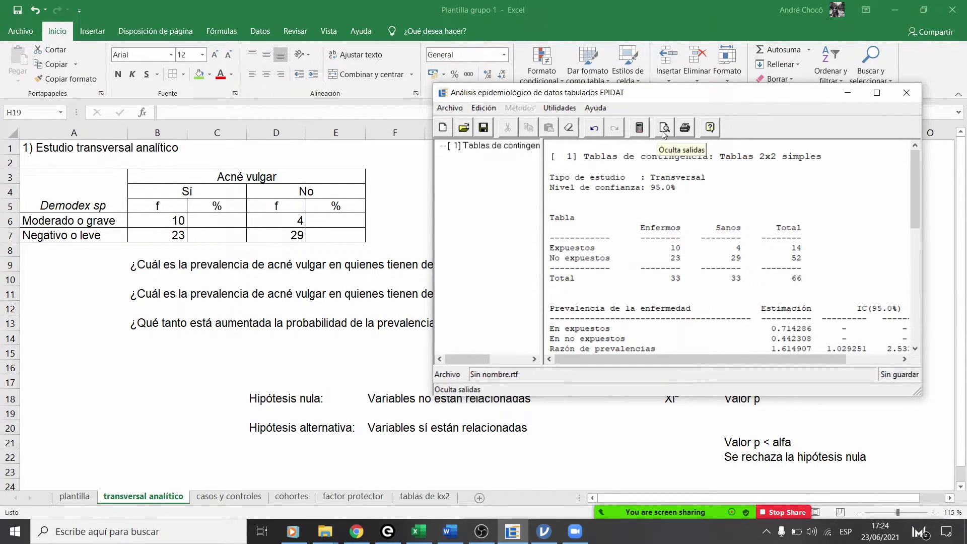
click(878, 93)
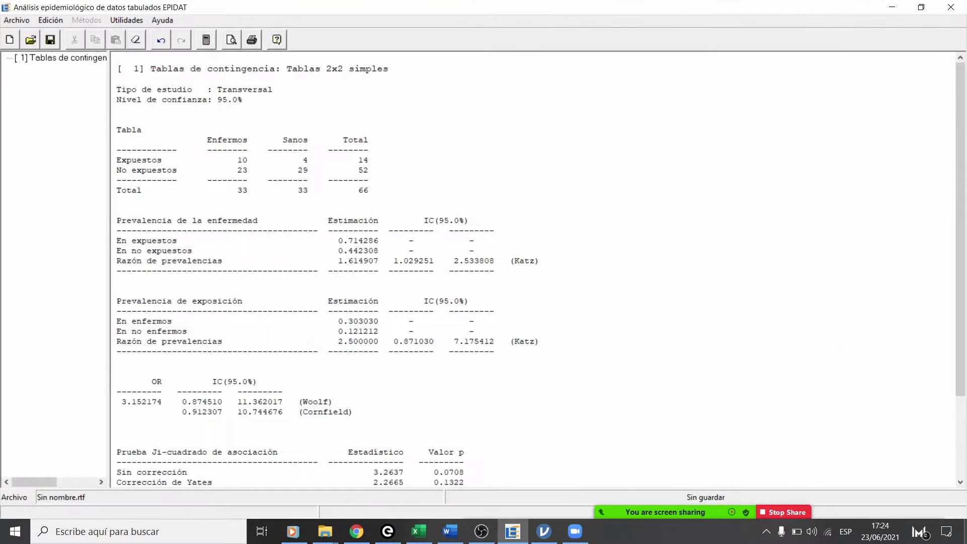
Step: Examine the Ji-cuadrado association test, comparing the statistic and p-value of the Sin corrección and Corrección de Yates rows
scroll(329, 282, down, 3)
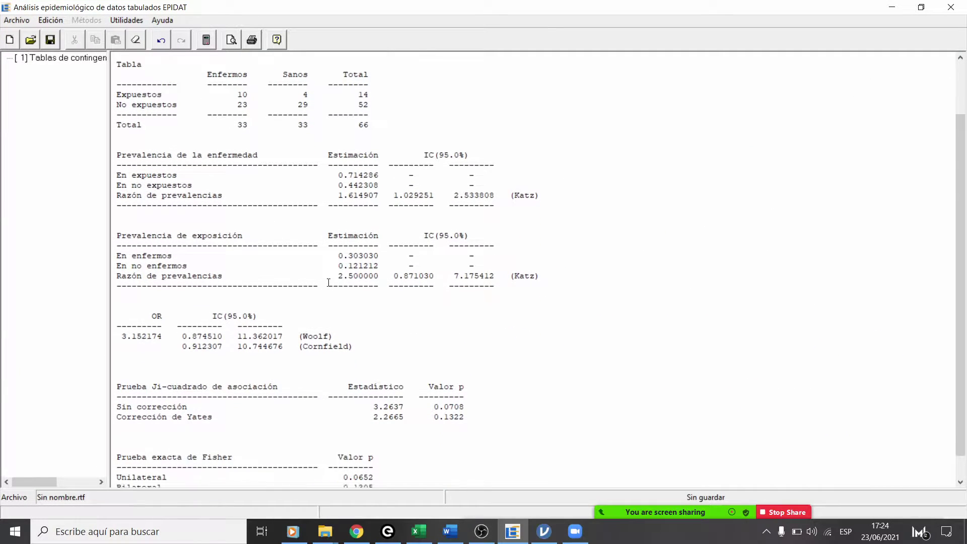
scroll(328, 282, down, 1)
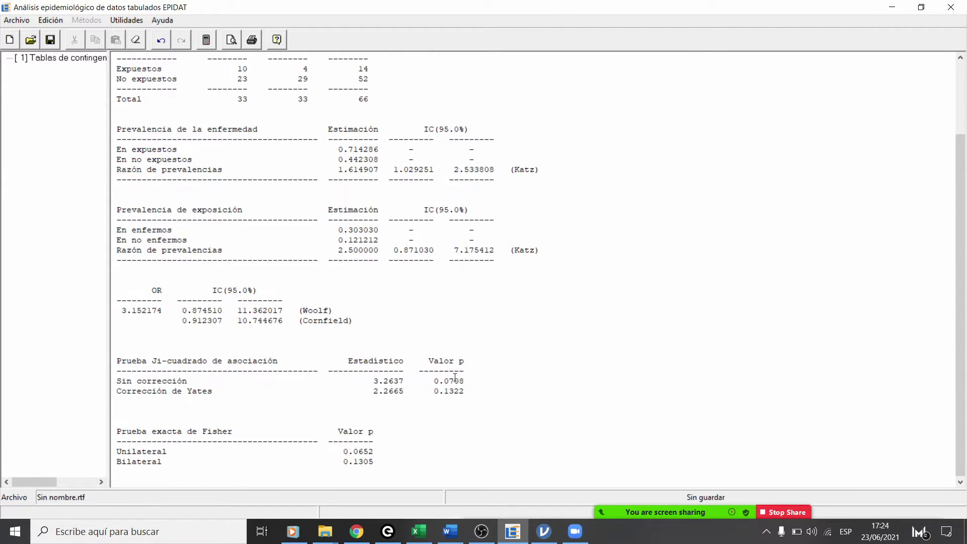
drag(465, 381, 427, 379)
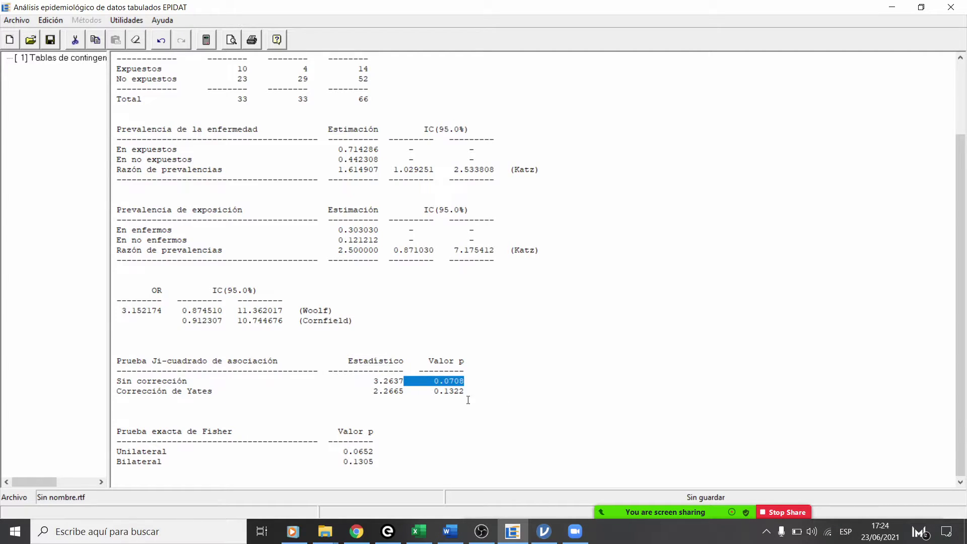
click(473, 383)
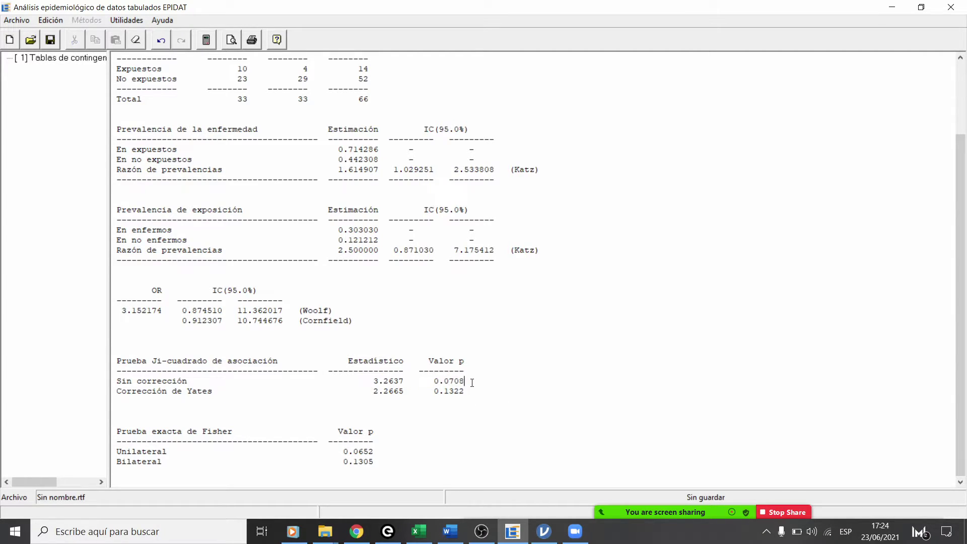
drag(473, 383, 121, 386)
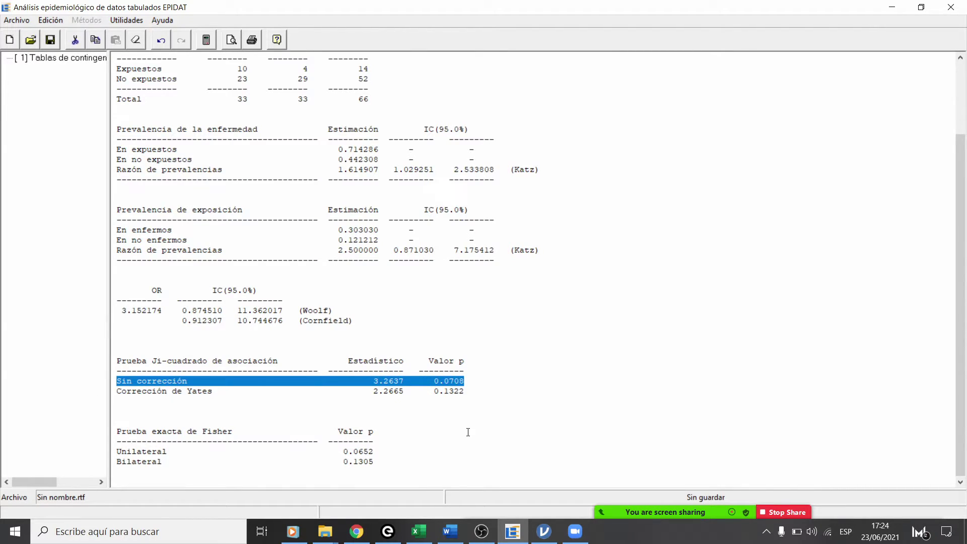
click(502, 426)
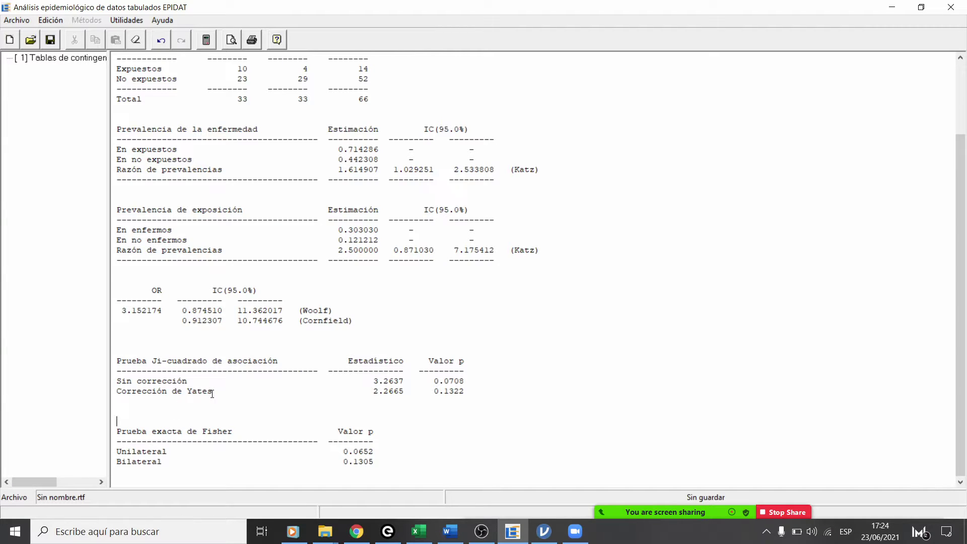
drag(212, 393, 138, 393)
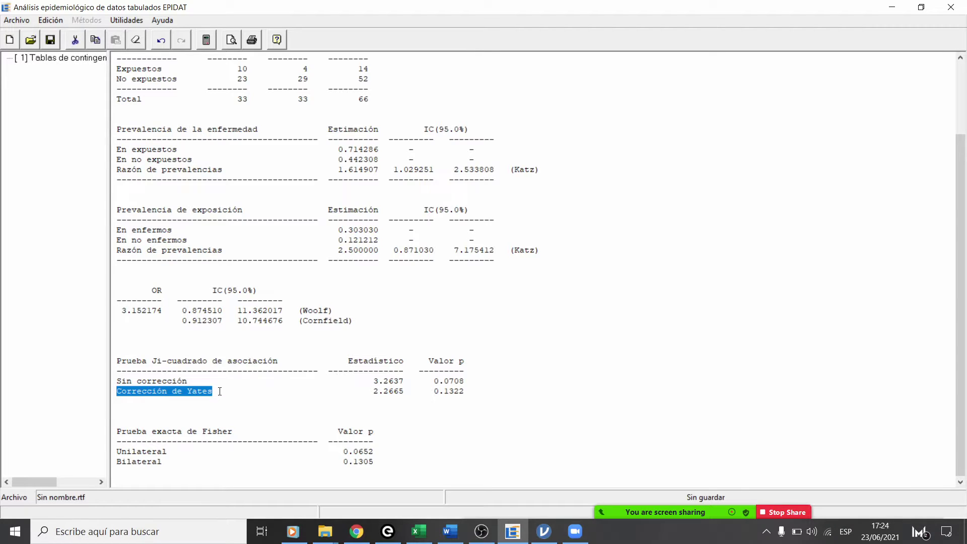
click(119, 381)
triple_click(334, 371)
triple_click(461, 381)
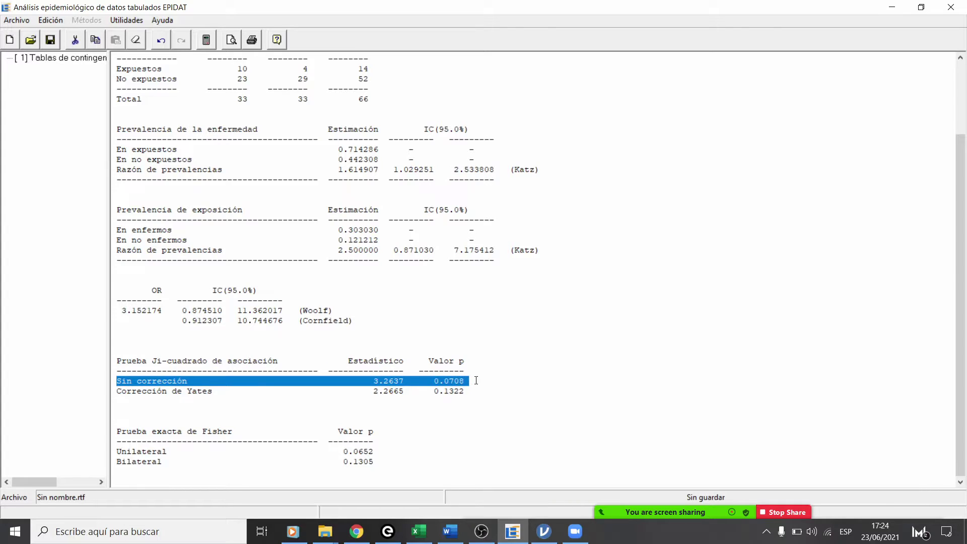
click(210, 389)
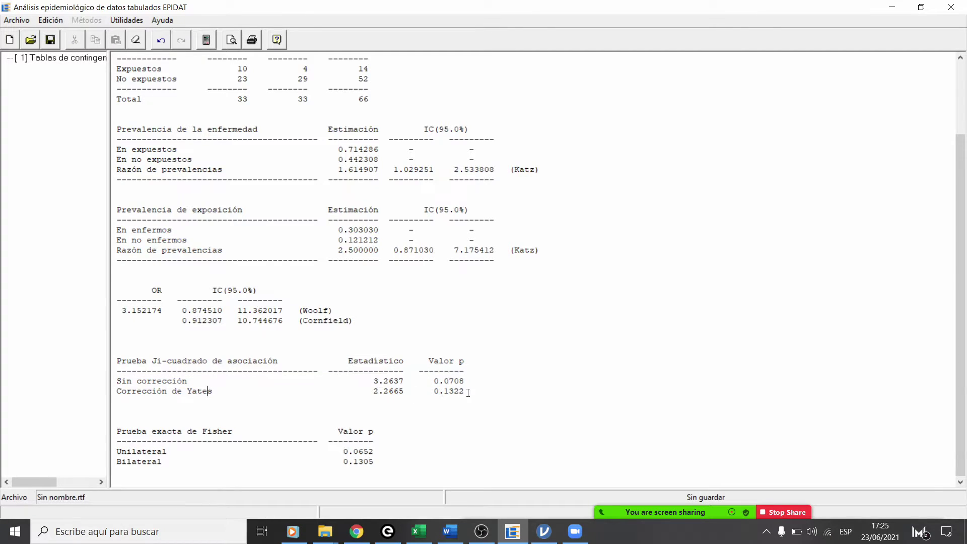
drag(402, 381, 318, 382)
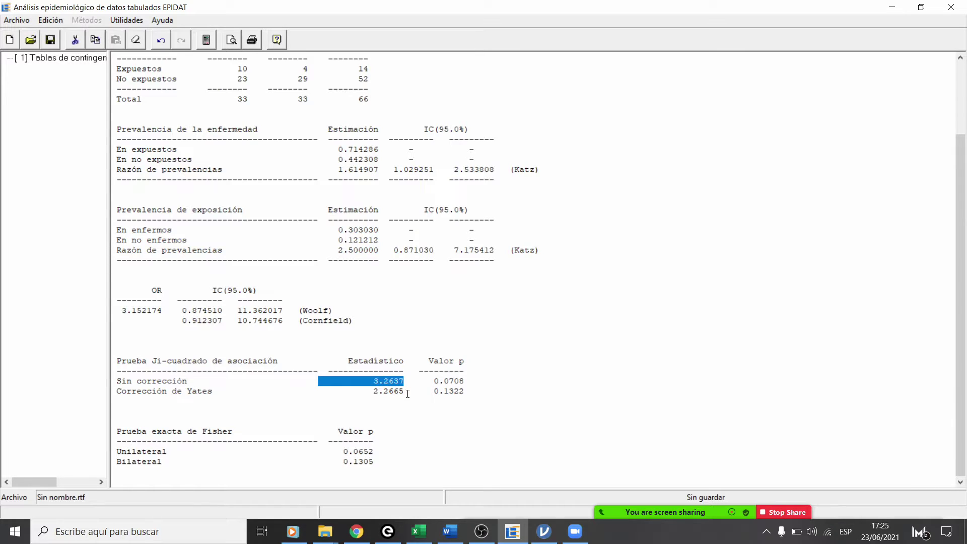
drag(406, 391, 379, 393)
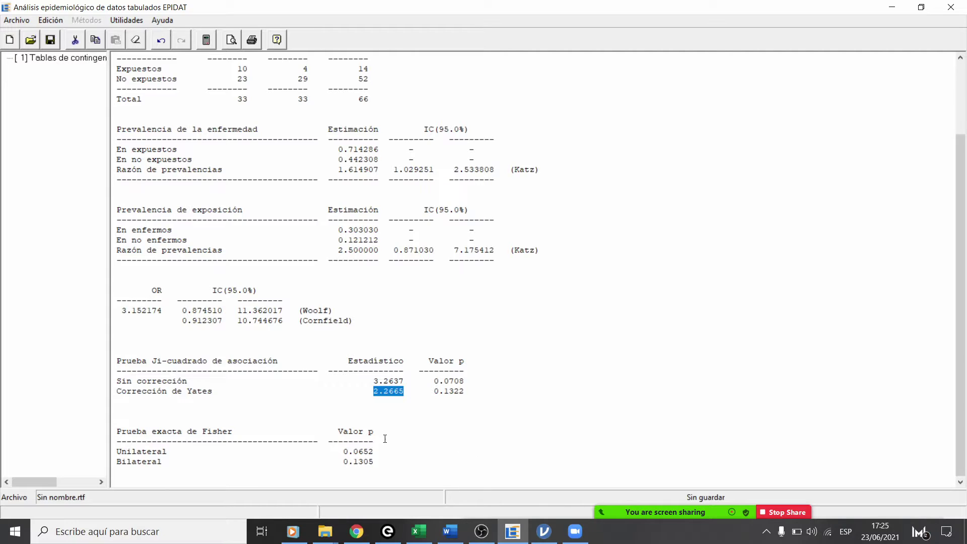
Step: Compare the Corrección de Yates p-value with the Unilateral p-value of the Prueba exacta de Fisher
drag(464, 392, 113, 391)
click(286, 409)
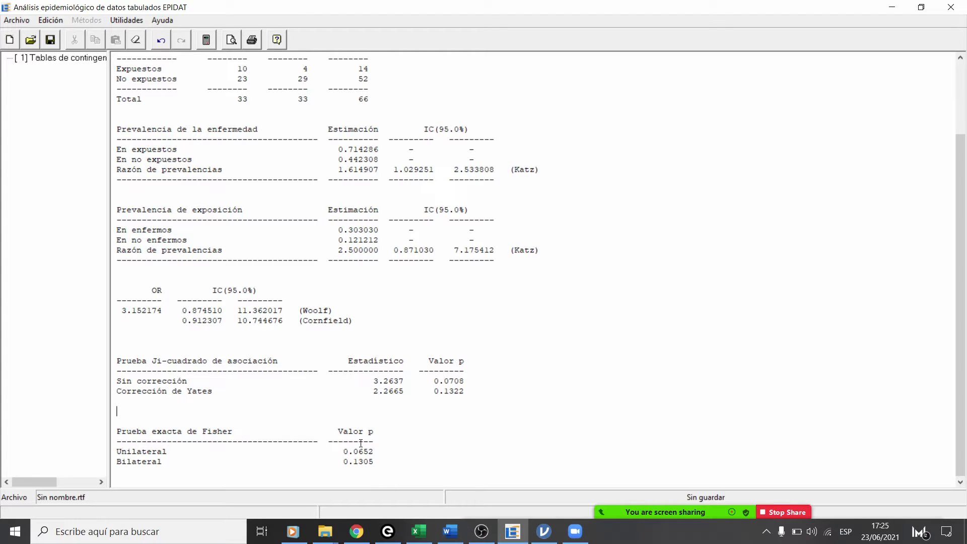
drag(387, 451, 181, 452)
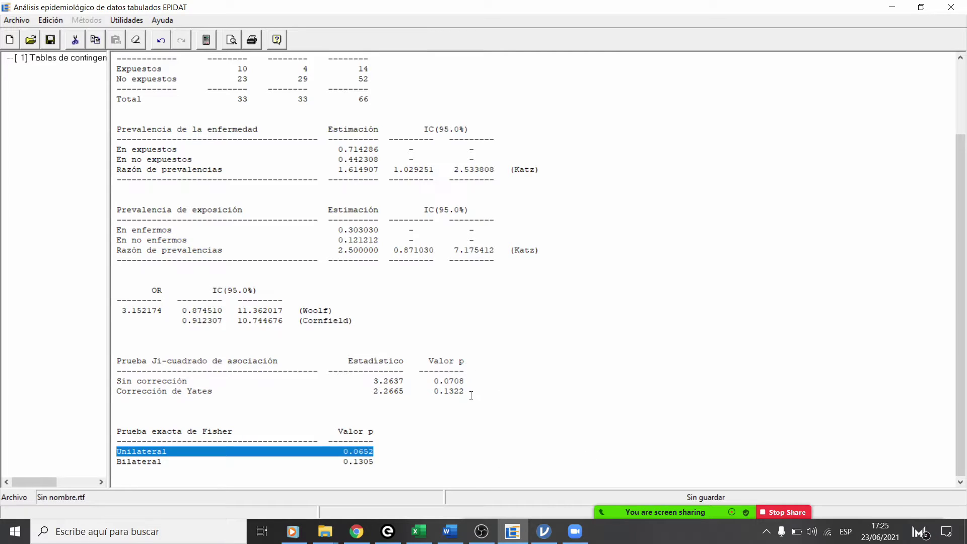
drag(467, 392, 440, 396)
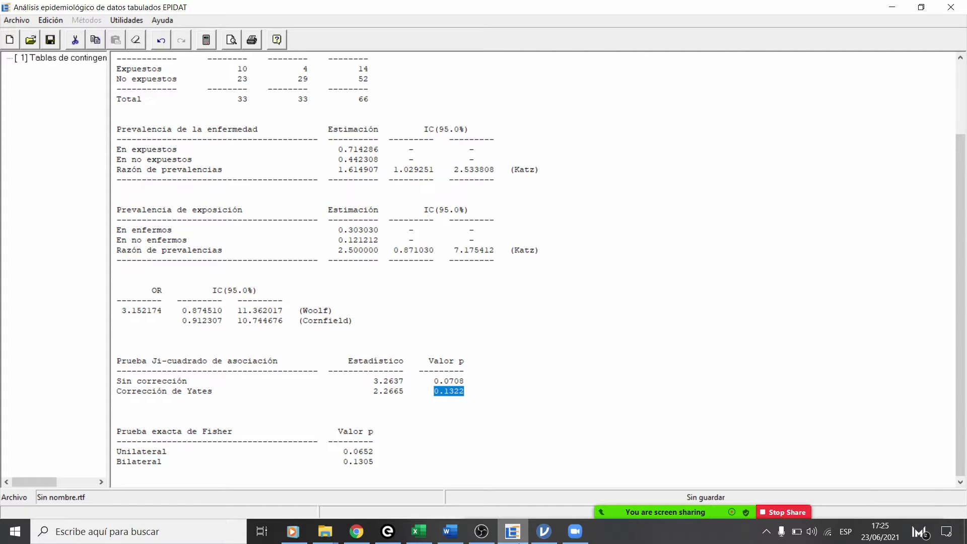
Step: Switch to the Excel workbook and enter the p-value 0.132 in cell L20 under Valor p
click(513, 536)
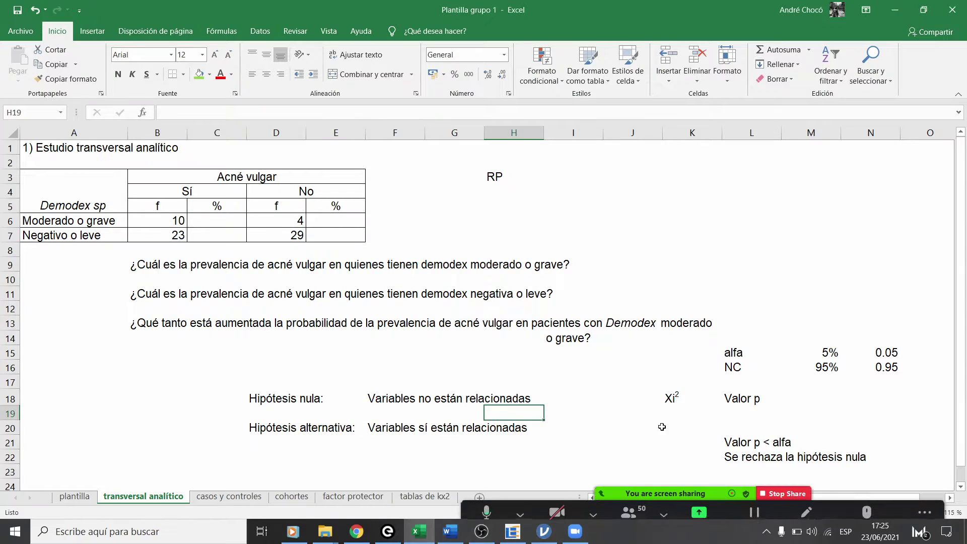
click(683, 426)
click(742, 425)
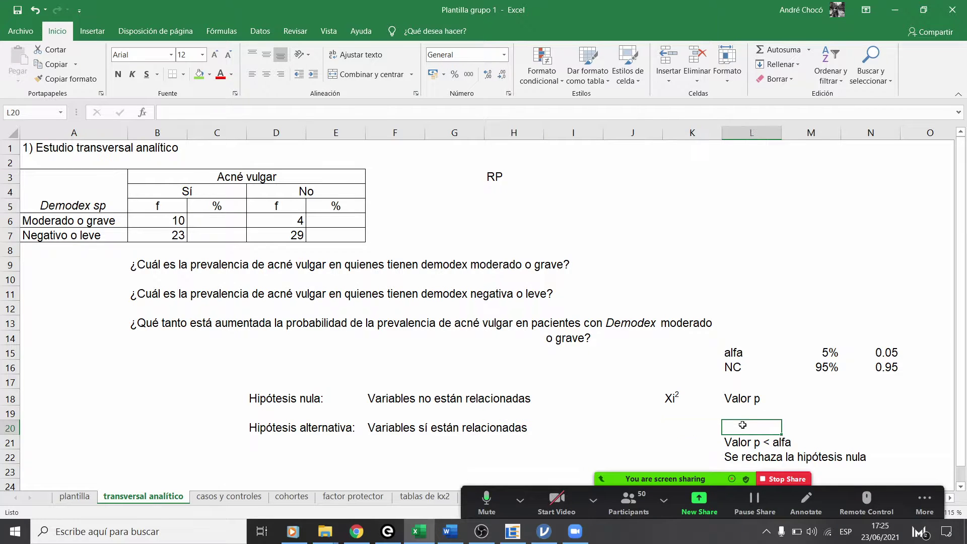
text(0.1)
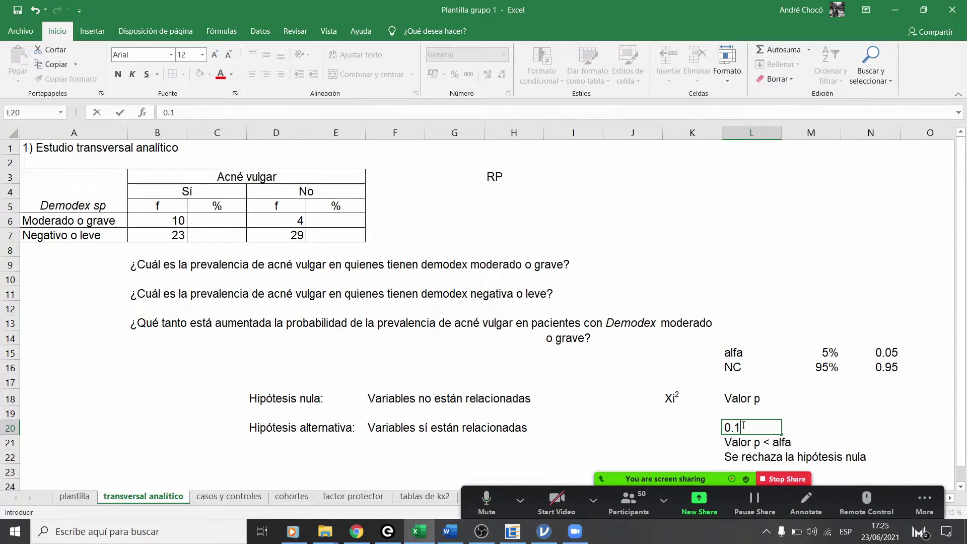
text(32)
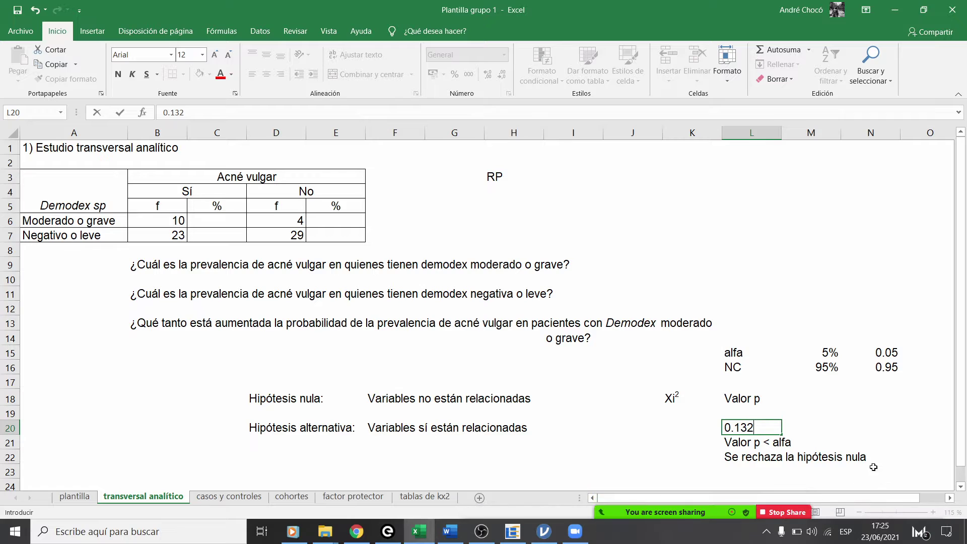
click(817, 421)
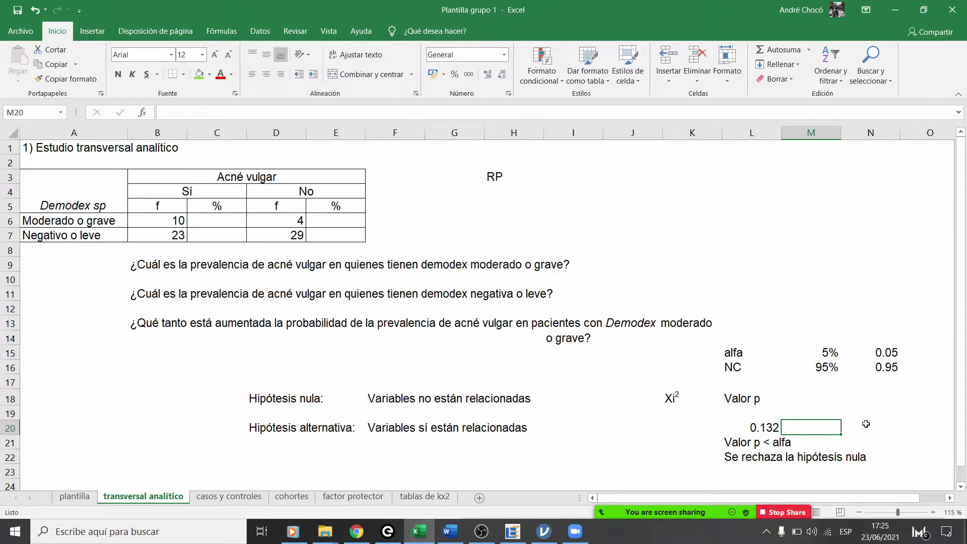
Step: Enter the alpha 0.05 in cell N20 and a > sign in M20 between the two values
click(866, 425)
text(0)
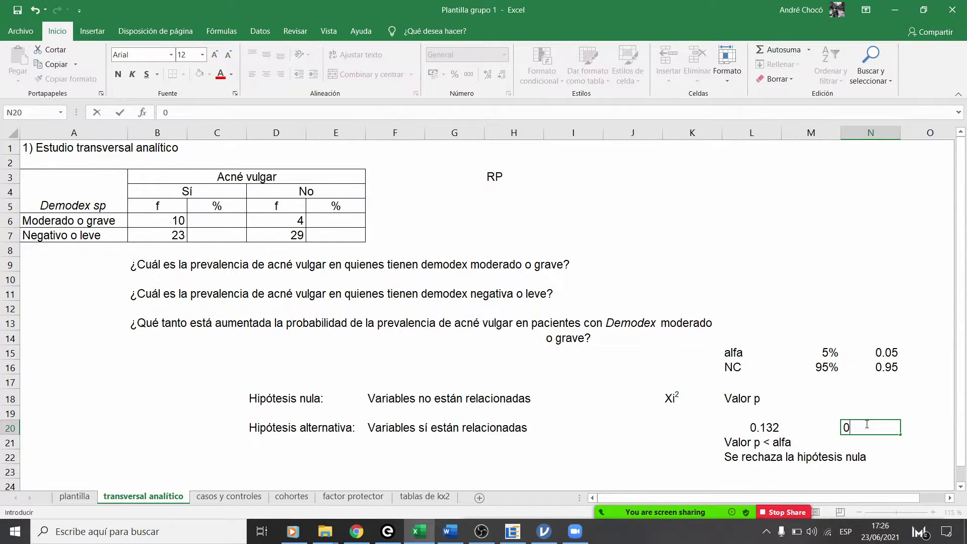
text(.05)
key(Return)
click(866, 425)
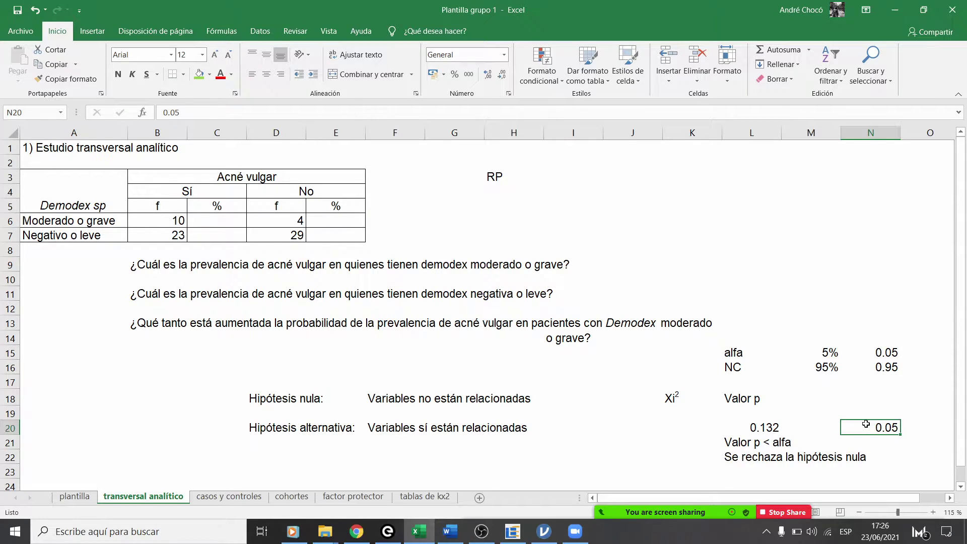
key(Left)
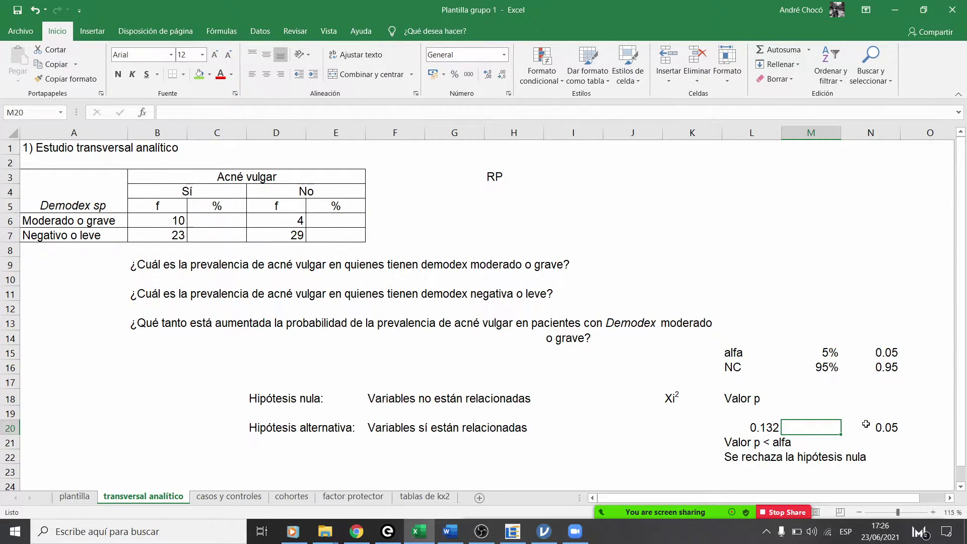
text(>)
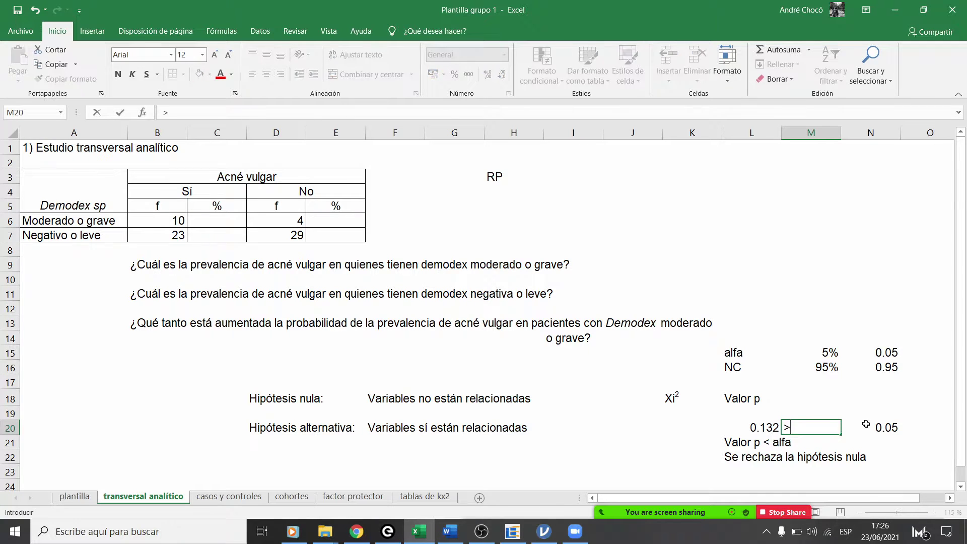
key(Return)
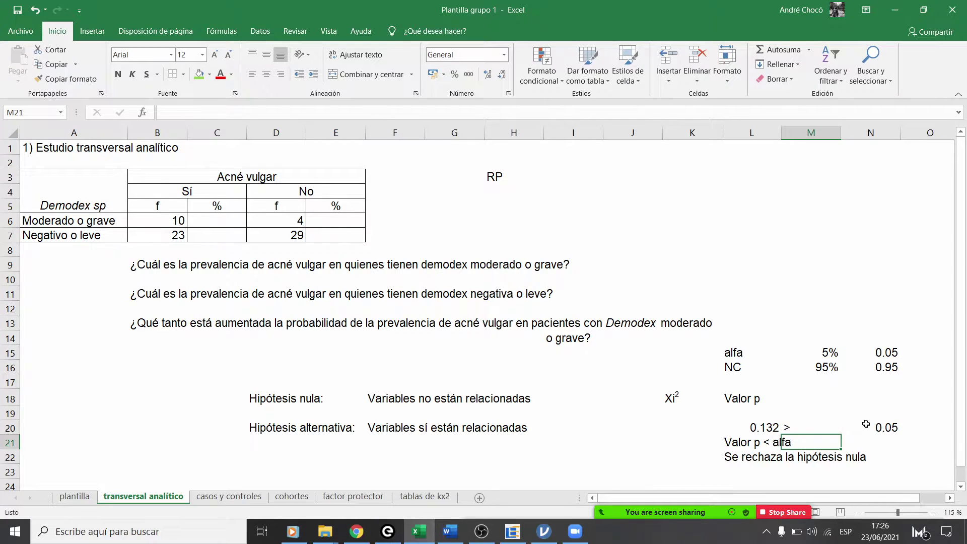
Step: Enter the verdict Acepto in cell I18, beside the null hypothesis statement
click(776, 432)
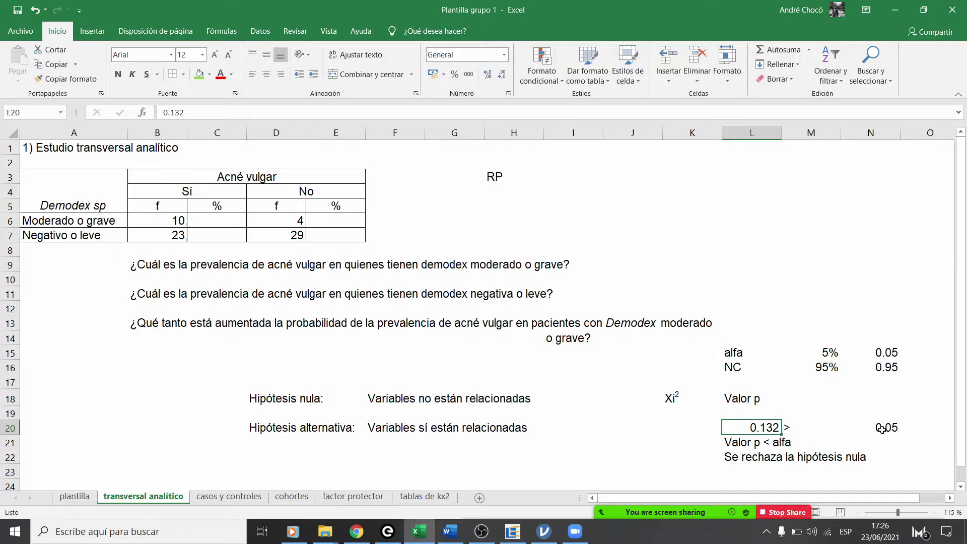
click(881, 429)
click(406, 402)
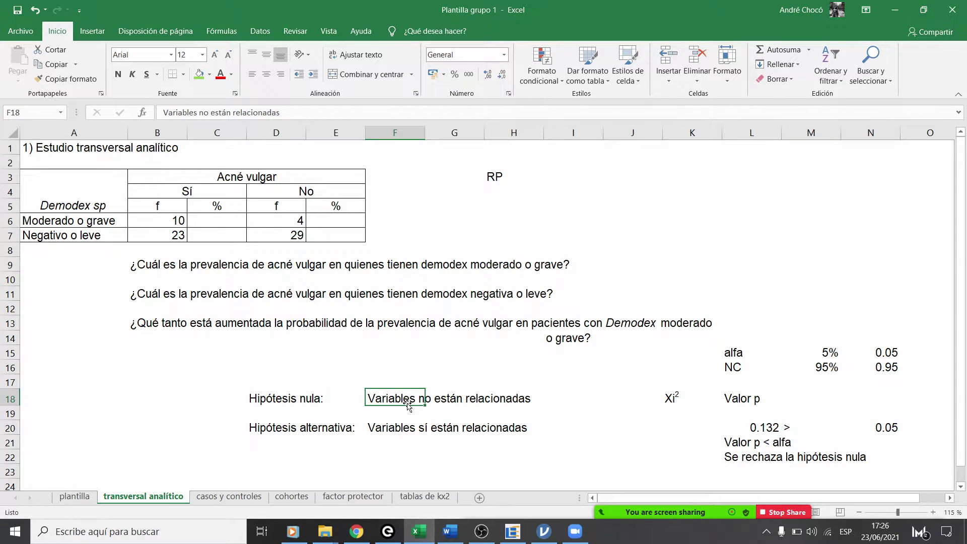
click(542, 400)
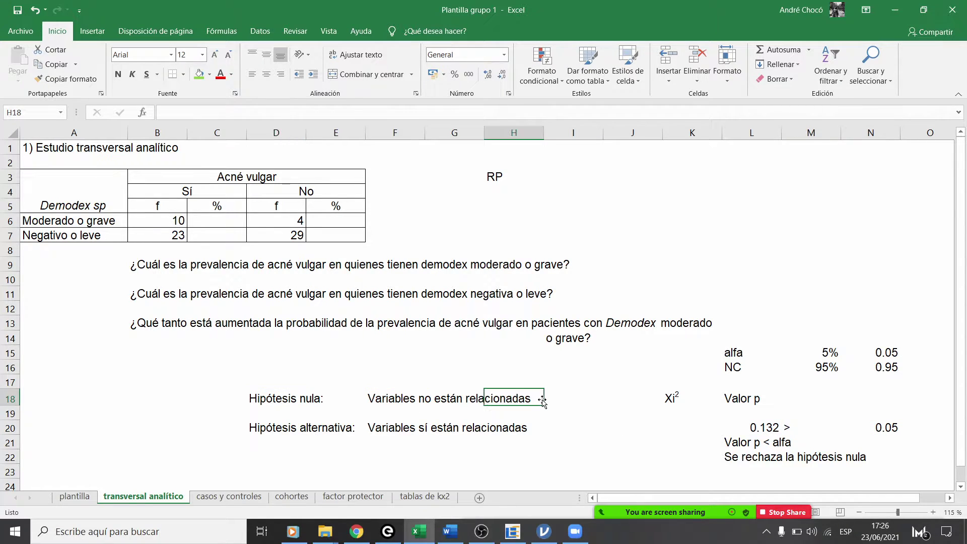
click(565, 396)
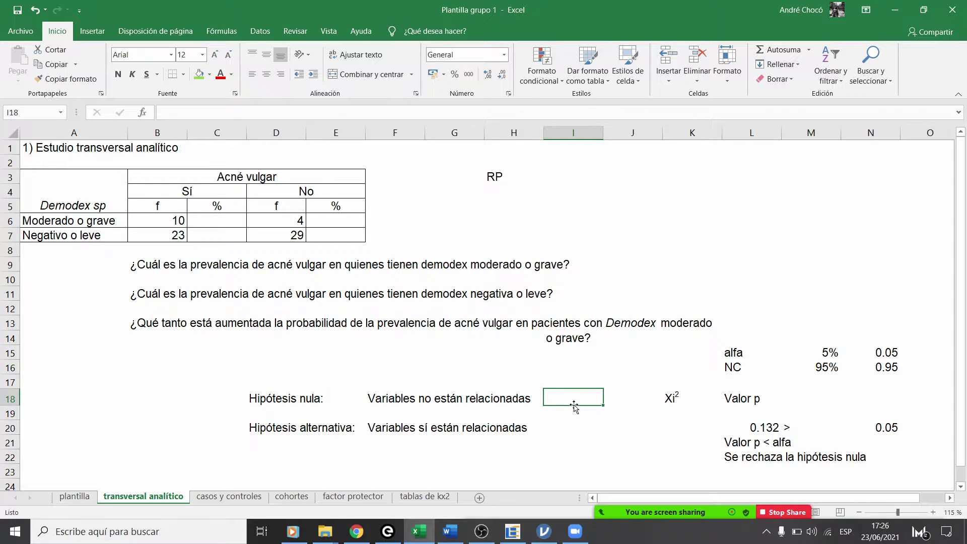
text(Acepto)
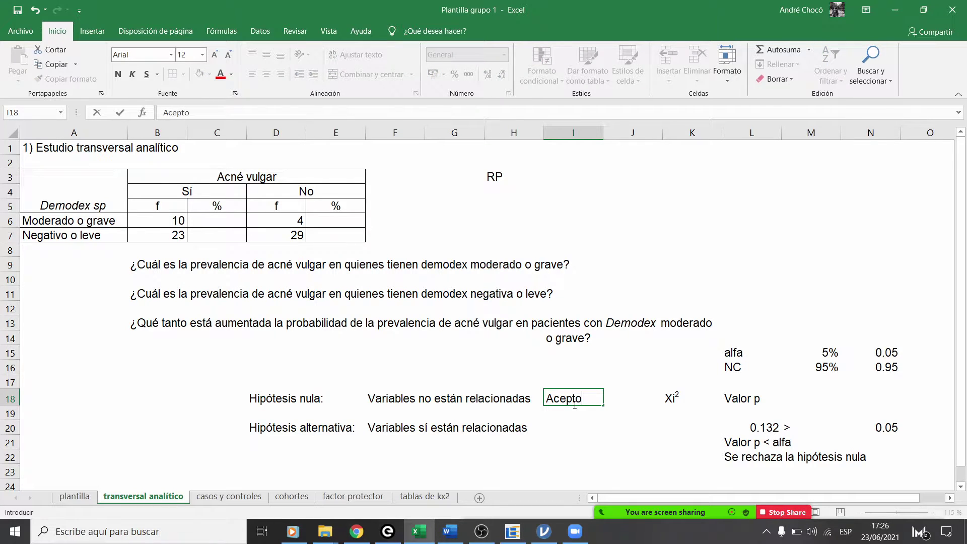
key(Return)
Step: Fill the Hipótesis nula row from D18 to I18 with green
drag(264, 398, 598, 399)
click(200, 74)
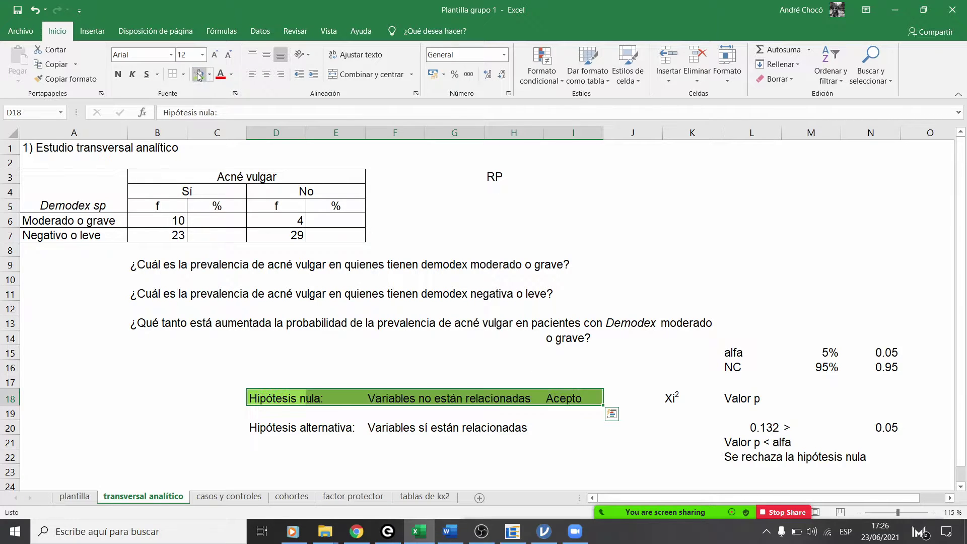
click(333, 375)
click(575, 403)
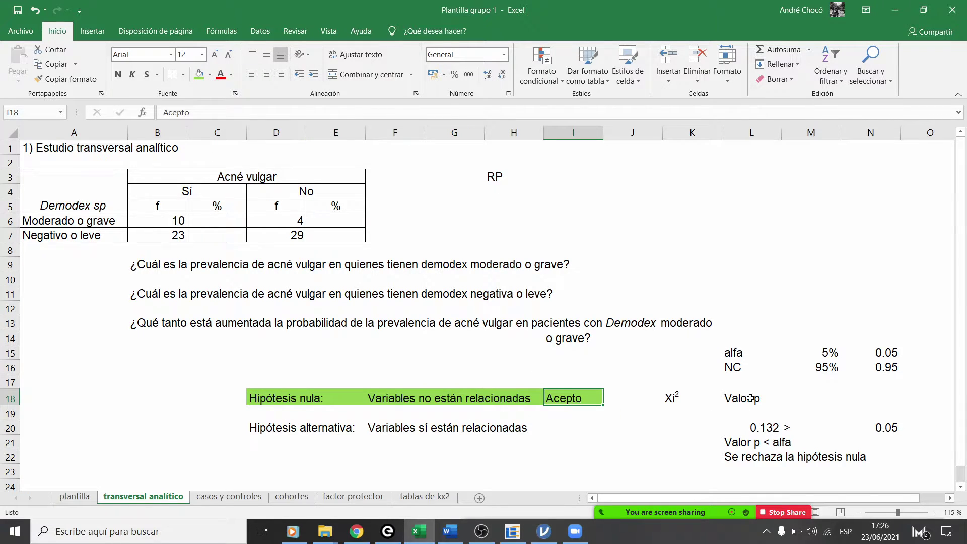
click(764, 428)
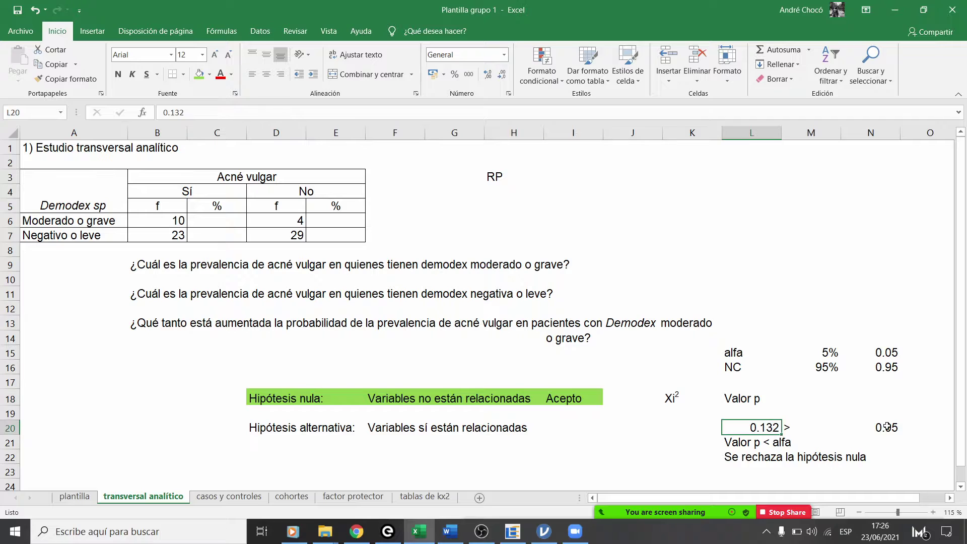
click(887, 427)
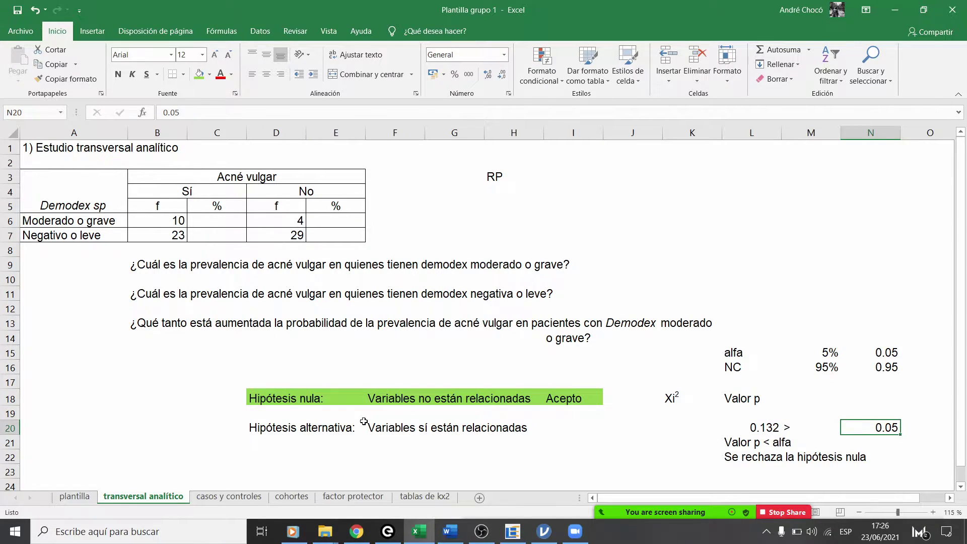
click(378, 430)
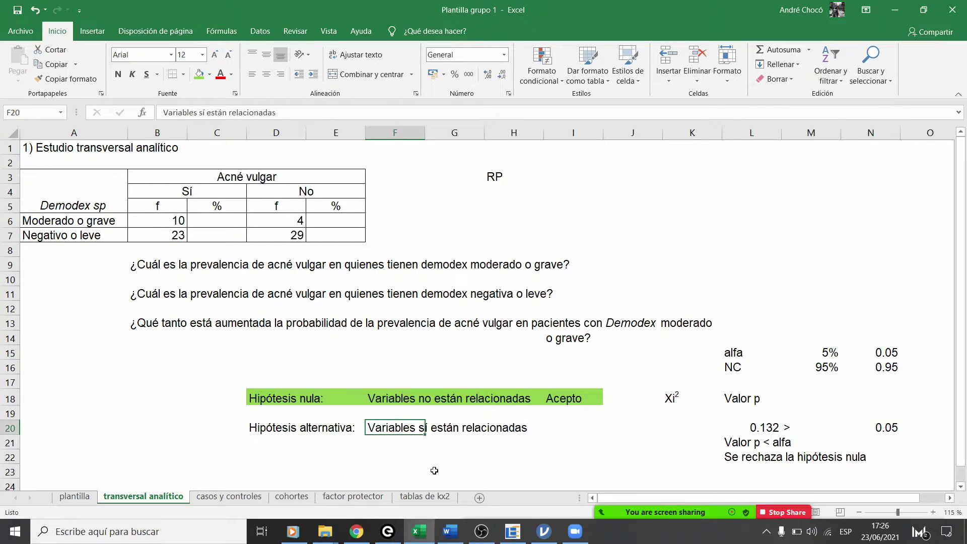
click(268, 422)
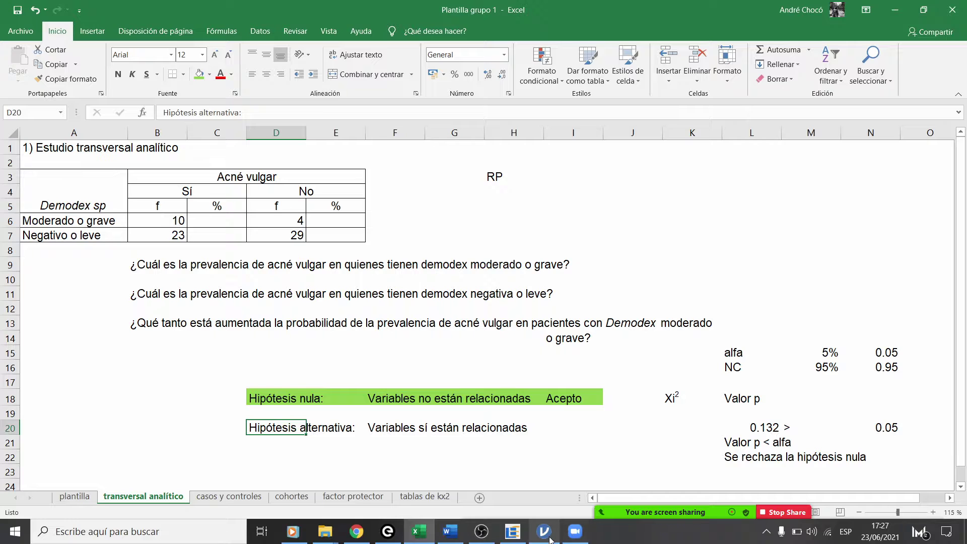
Step: Switch to jamovi, place its window beside the Excel table, and rename variable A as Demodex
mouse_move(547, 540)
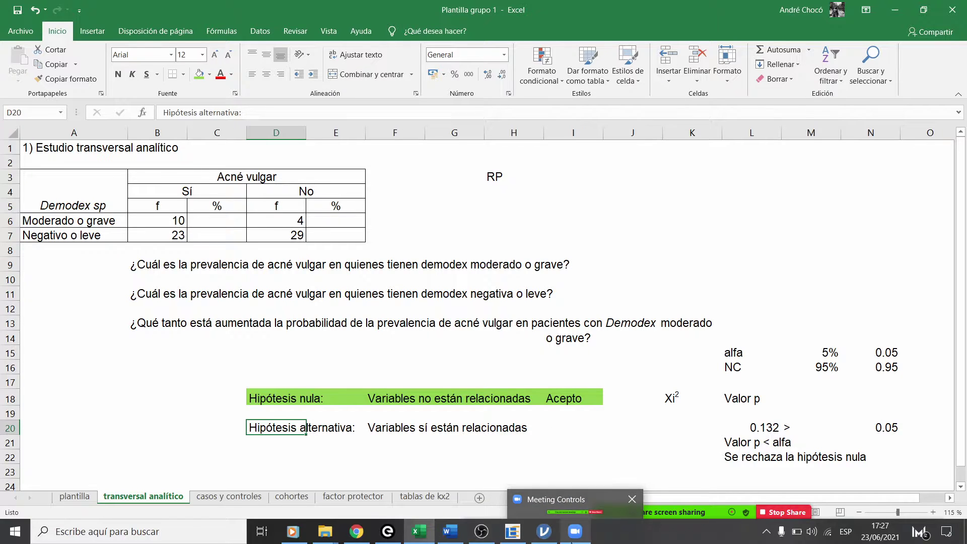
click(547, 540)
drag(368, 23, 765, 76)
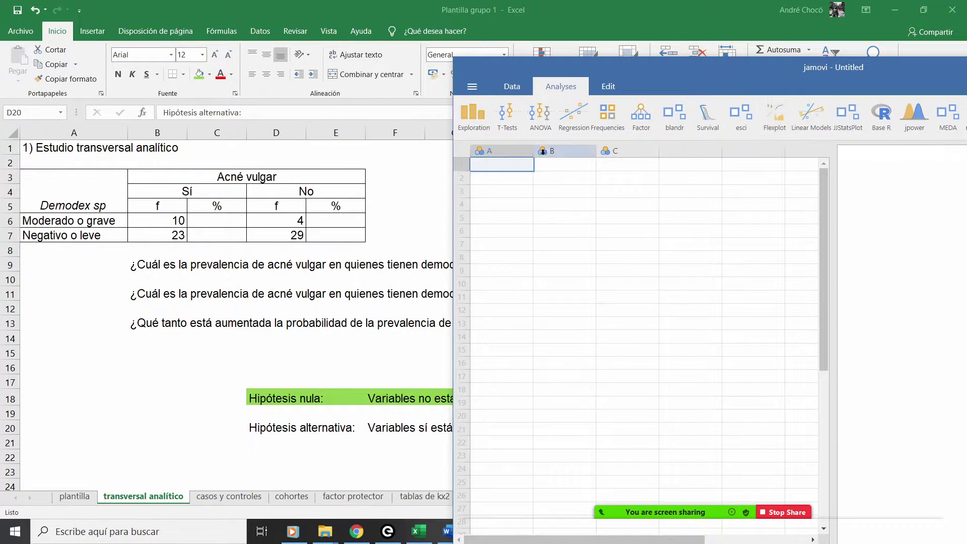
double_click(508, 151)
click(748, 171)
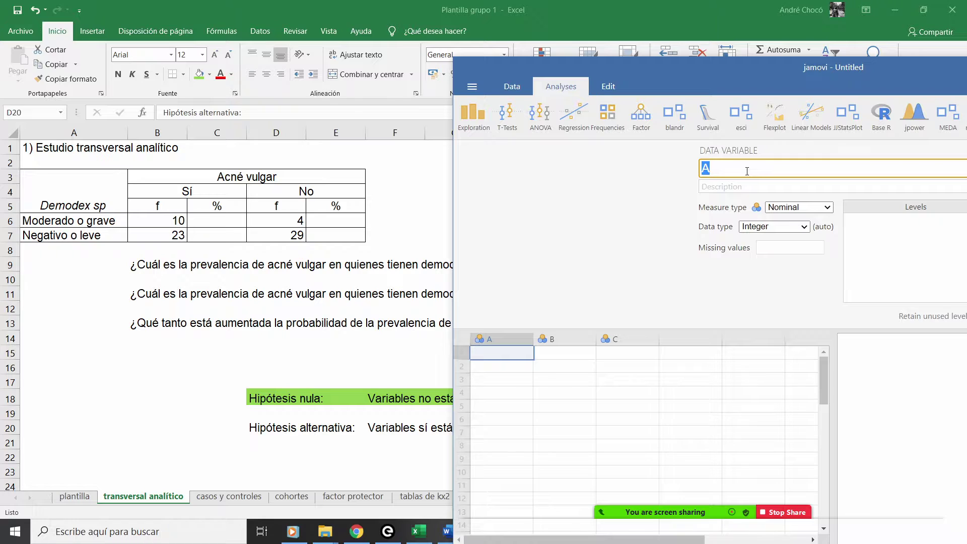
text(Demodex)
click(615, 395)
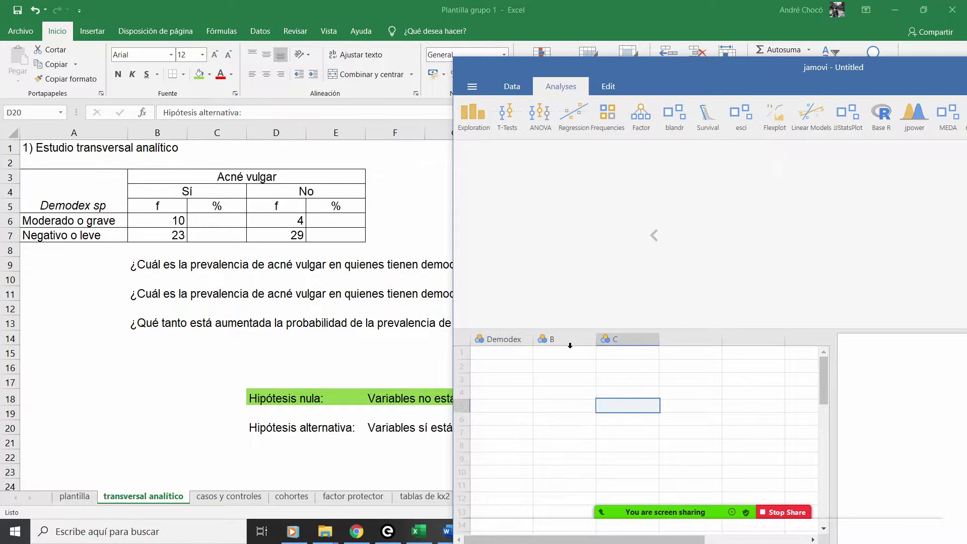
Step: Rename variable B as Acne vulgar
click(570, 345)
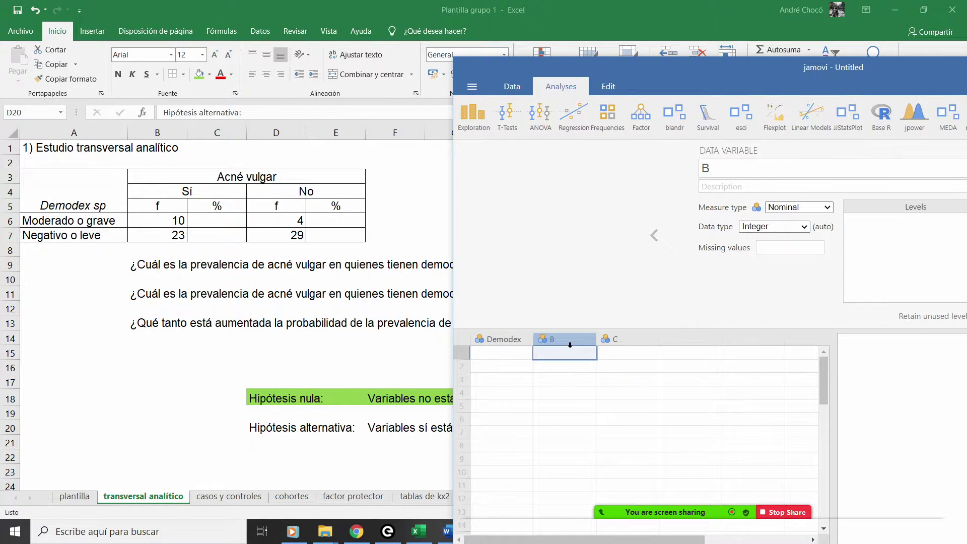
click(748, 169)
text(Acne)
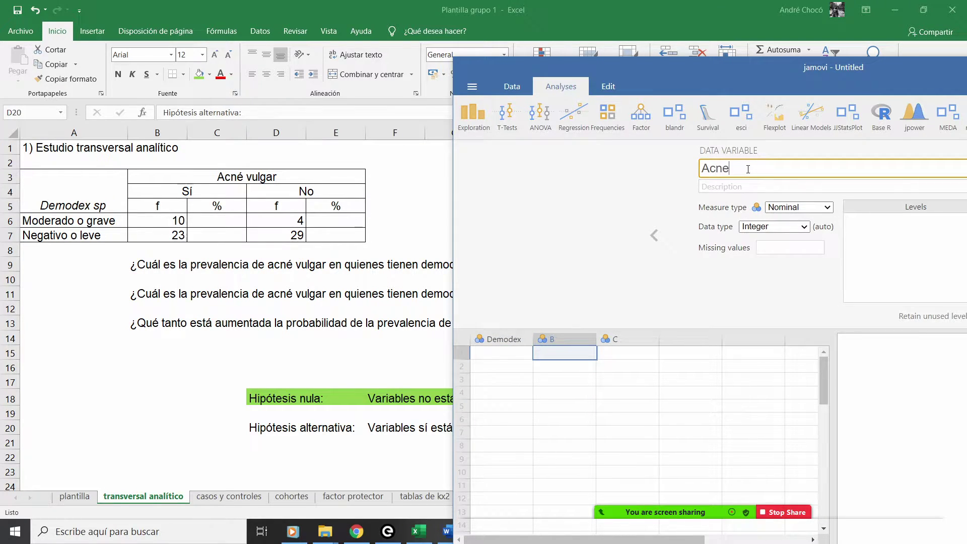
text( vulgar)
click(645, 378)
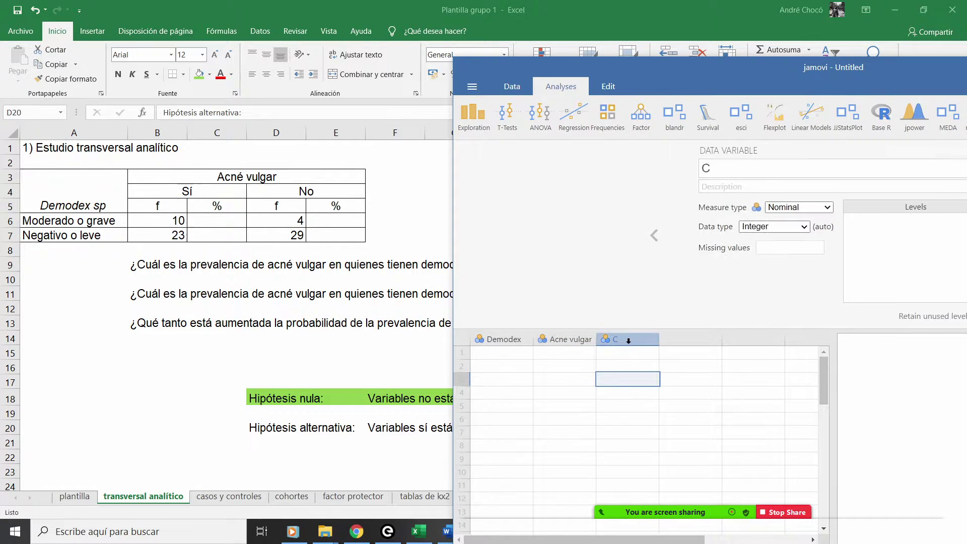
Step: Rename variable C as frecuencias
click(629, 341)
click(730, 172)
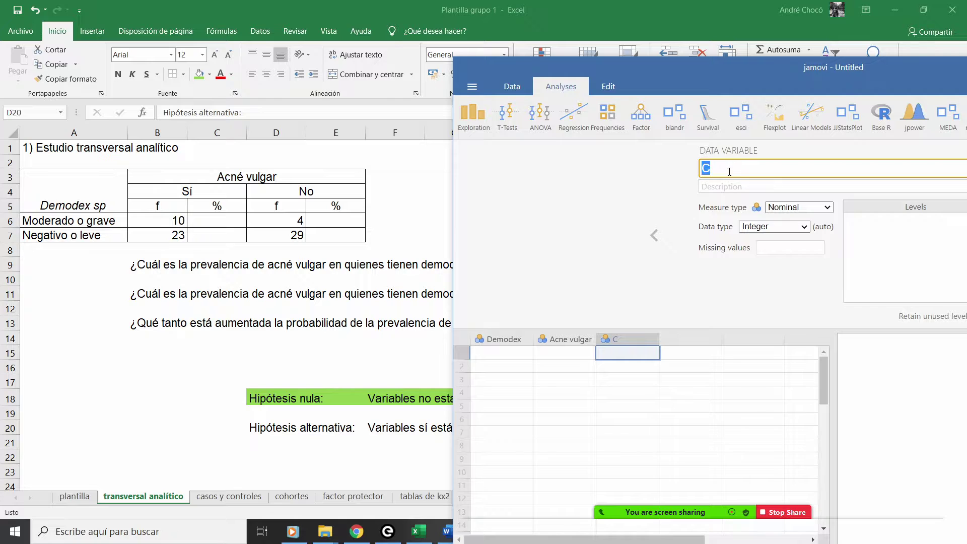
text(frecuencias)
click(742, 382)
Step: Set the measure type of the frecuencias variable to Continuous
click(622, 340)
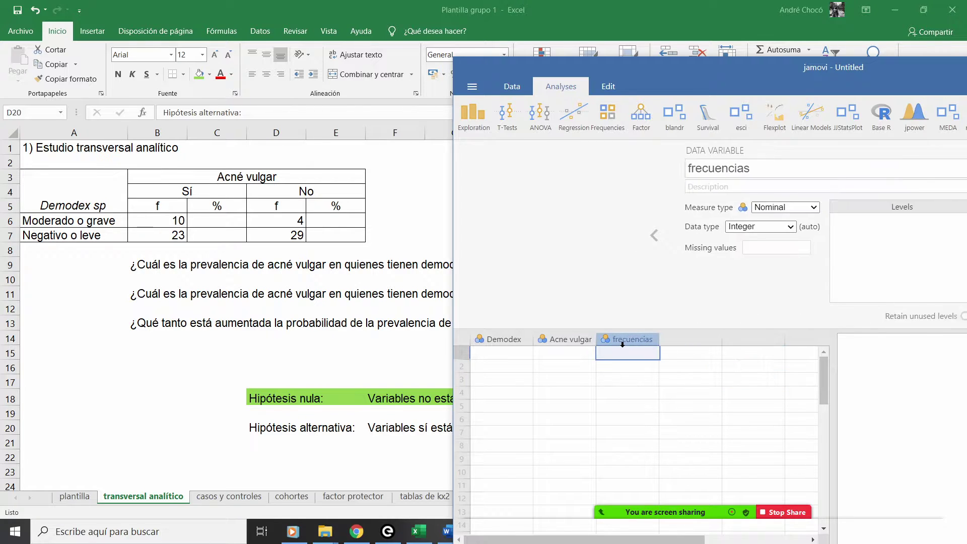
click(805, 228)
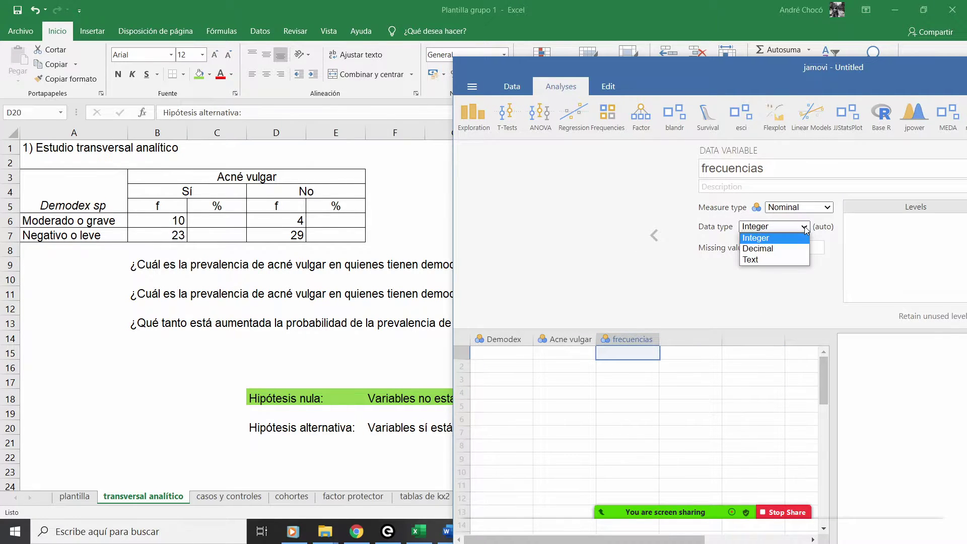
click(806, 207)
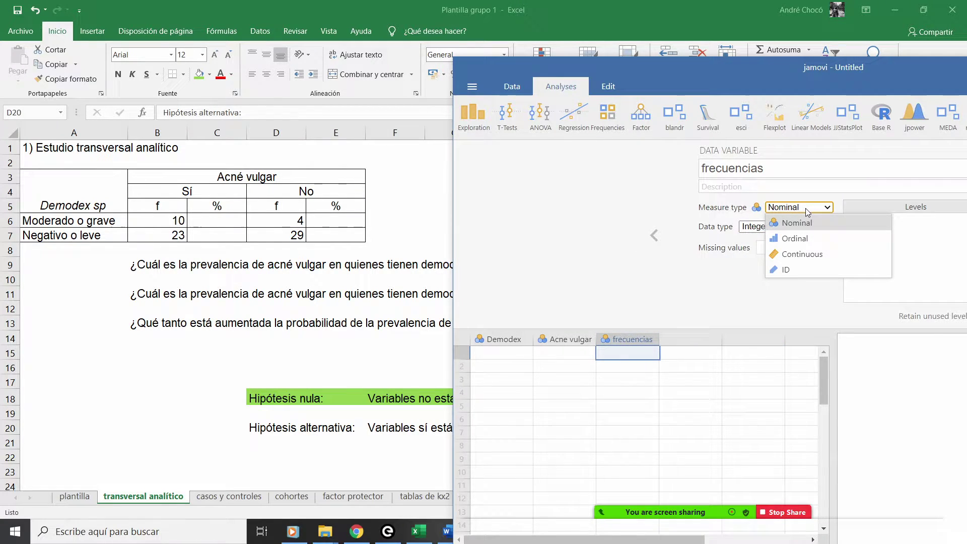
click(801, 255)
click(677, 432)
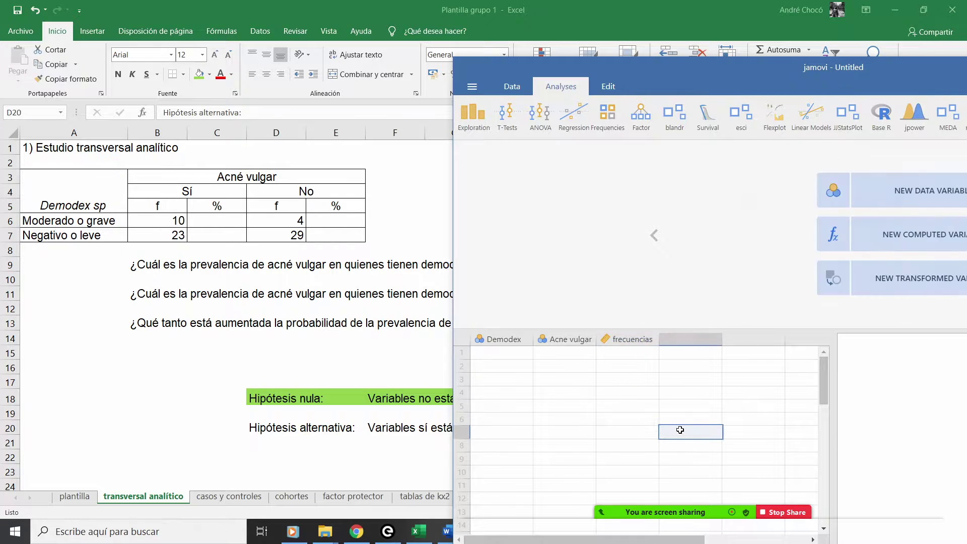
Step: Switch to Excel and review how the Moderado o grave row crosses with the Sí and No categories of Acné vulgar
click(521, 380)
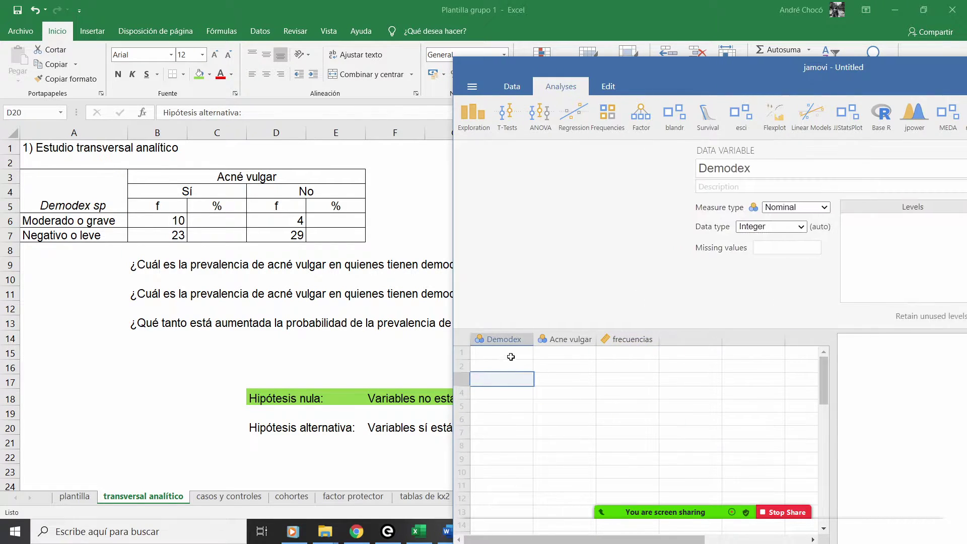
click(512, 354)
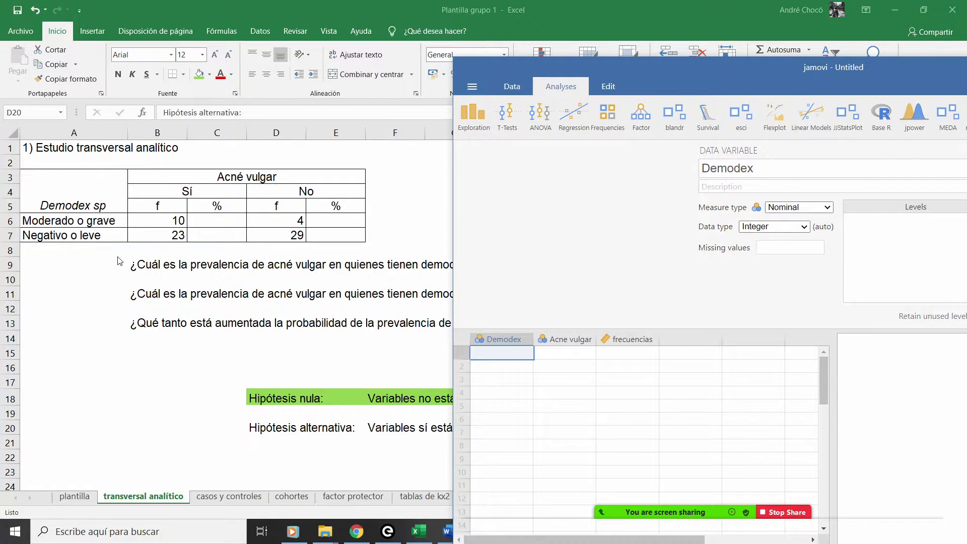
key(alt+Tab)
click(65, 220)
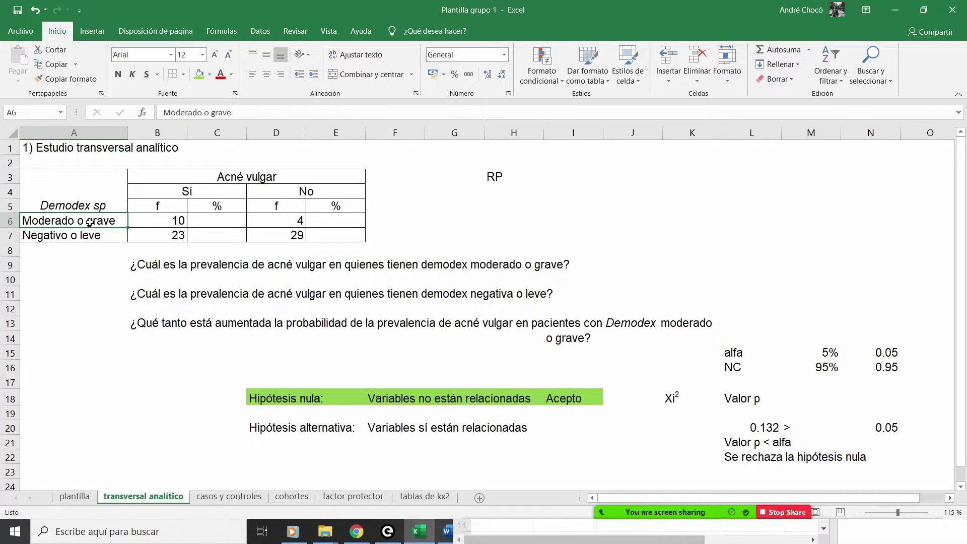
click(173, 192)
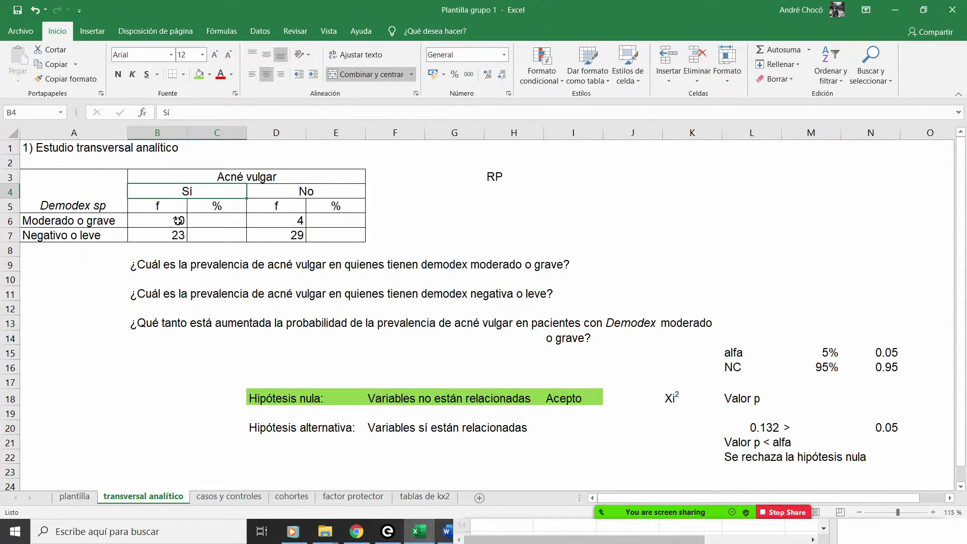
click(91, 227)
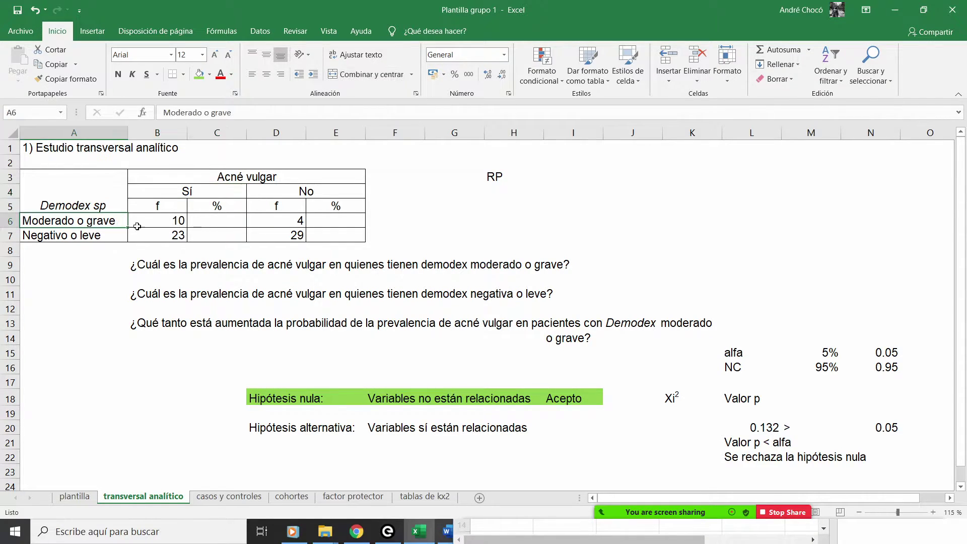
click(280, 227)
click(310, 191)
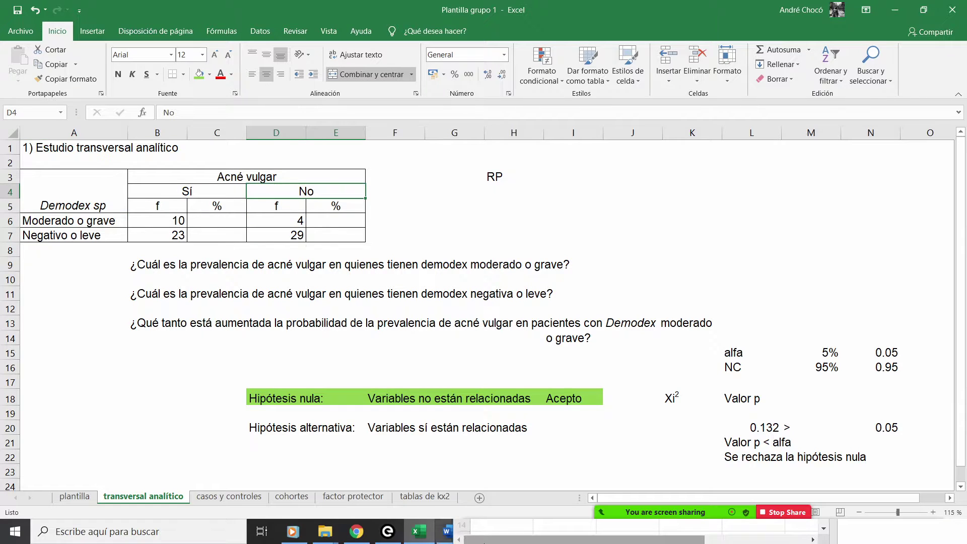
Step: Move the screen-sharing bar up beside the Acné vulgar table and switch back to jamovi
click(515, 504)
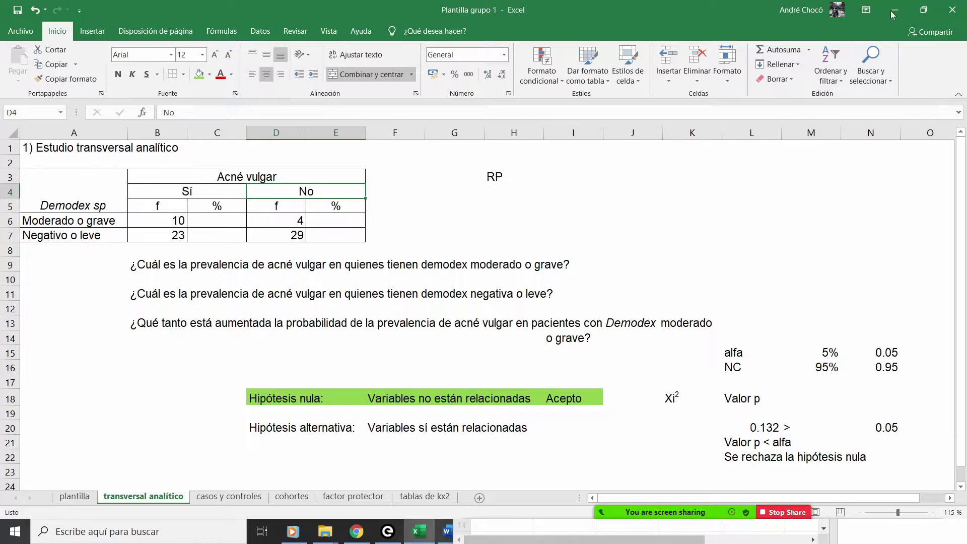
click(640, 514)
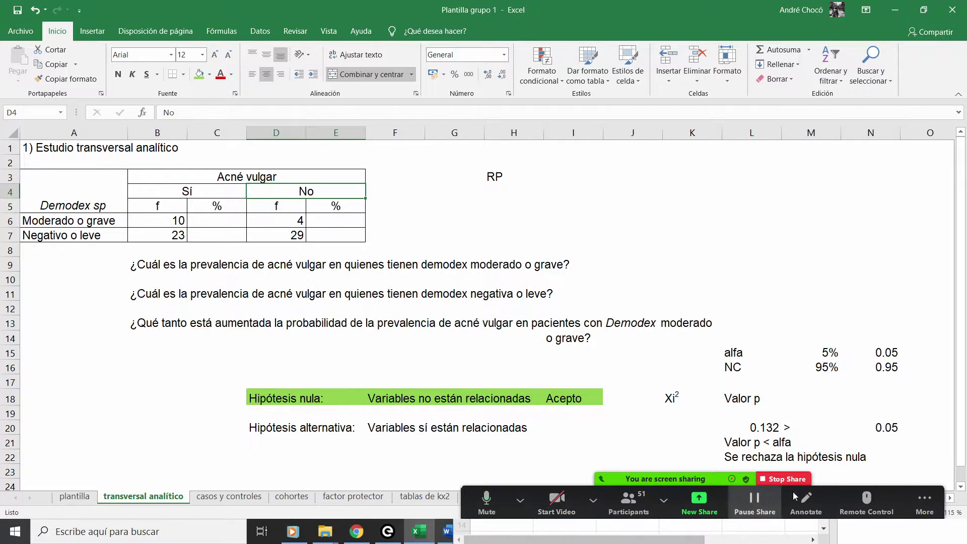
drag(839, 494, 604, 132)
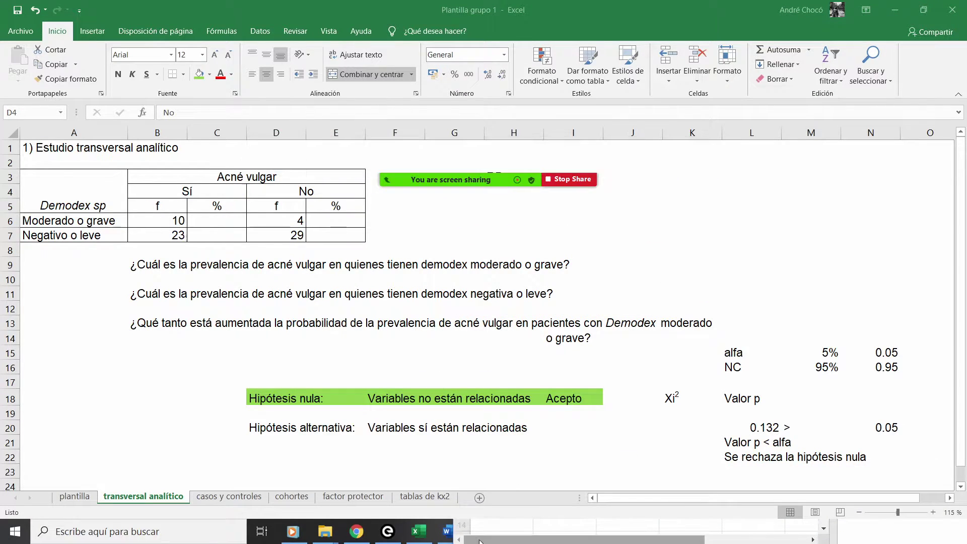
click(630, 527)
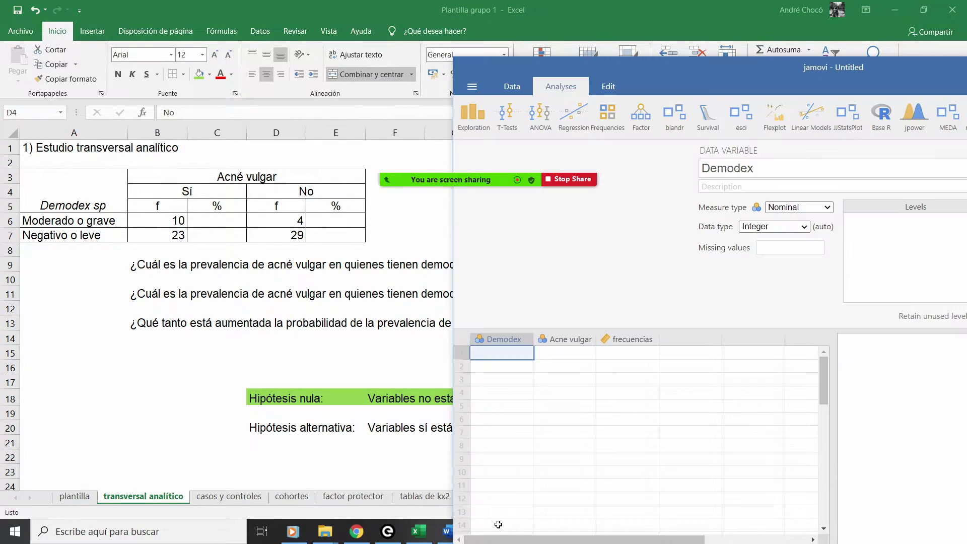
Step: Enter "Conc alta" in rows 1 and 2 of the Demodex column
click(579, 355)
click(518, 355)
text(Contr)
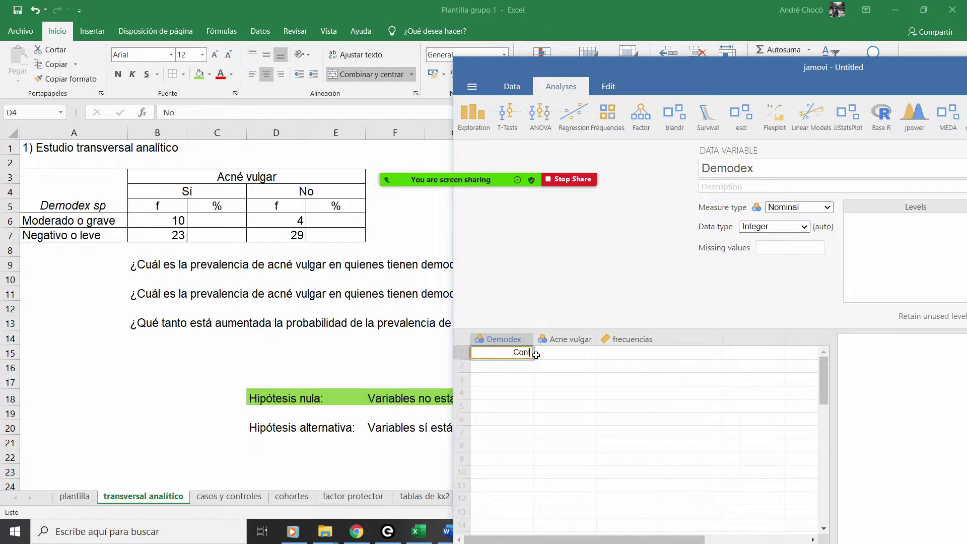
key(BackSpace)
key(BackSpace)
text(d)
text( alta)
key(Return)
text(co)
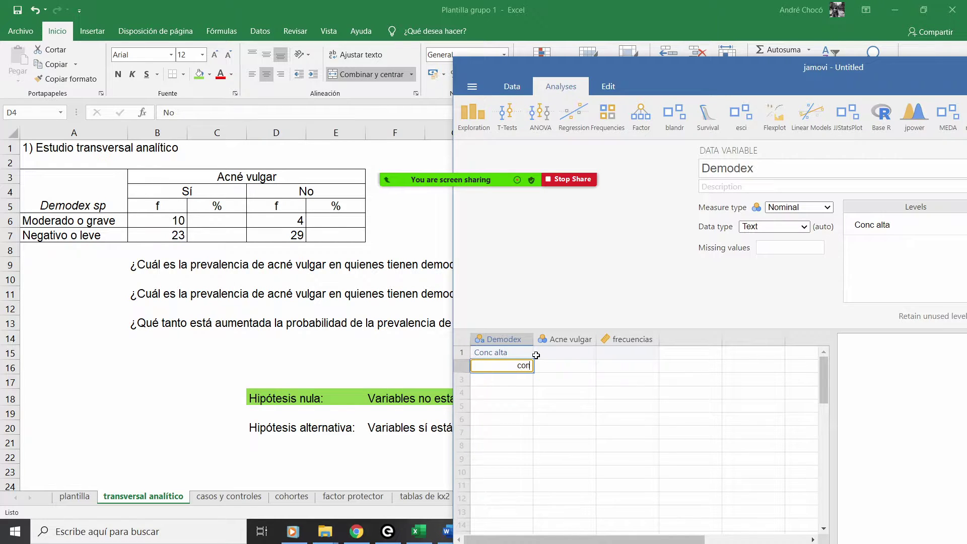
text(nc alta)
key(Return)
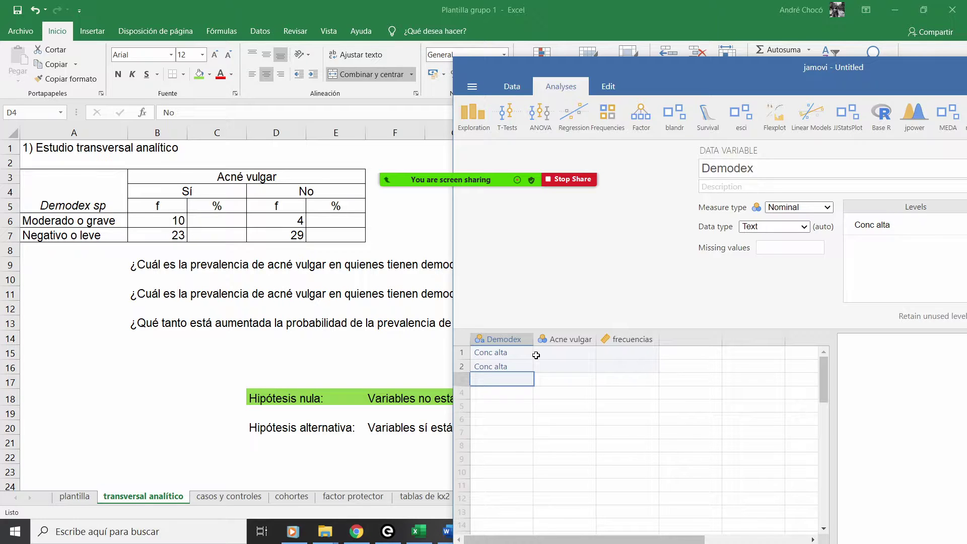
Step: Enter "Conc baja" in rows 3 and 4 of the Demodex column
text(Con)
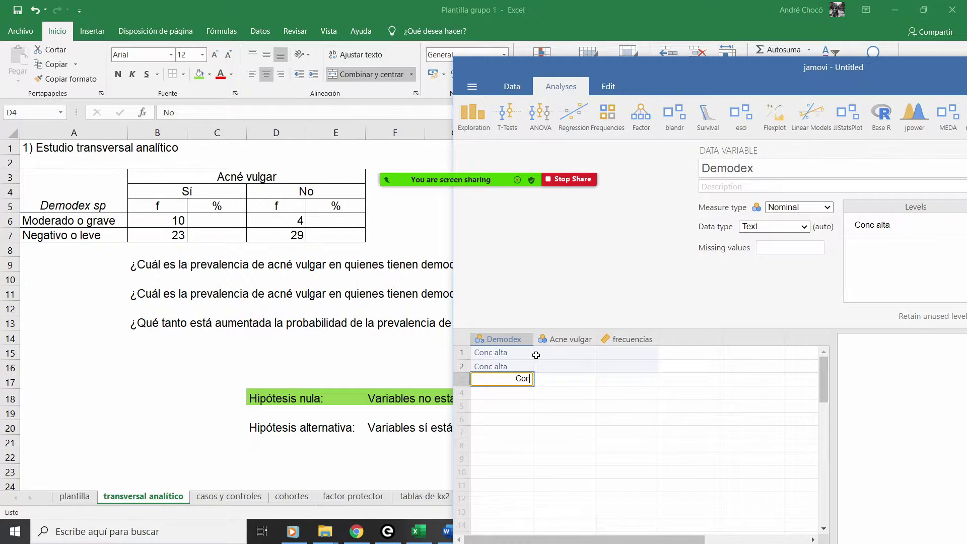
text(c baja)
key(Return)
text(Con)
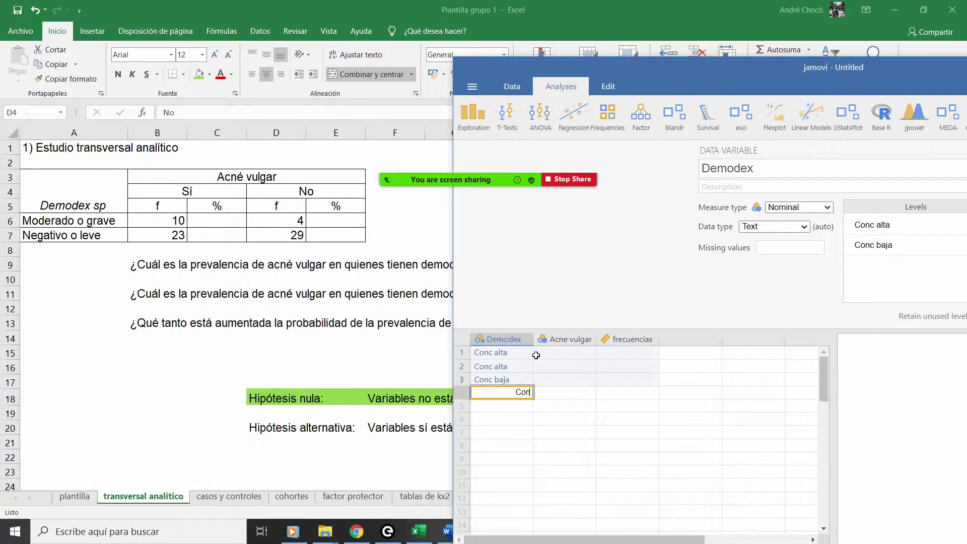
text(c baja)
key(Return)
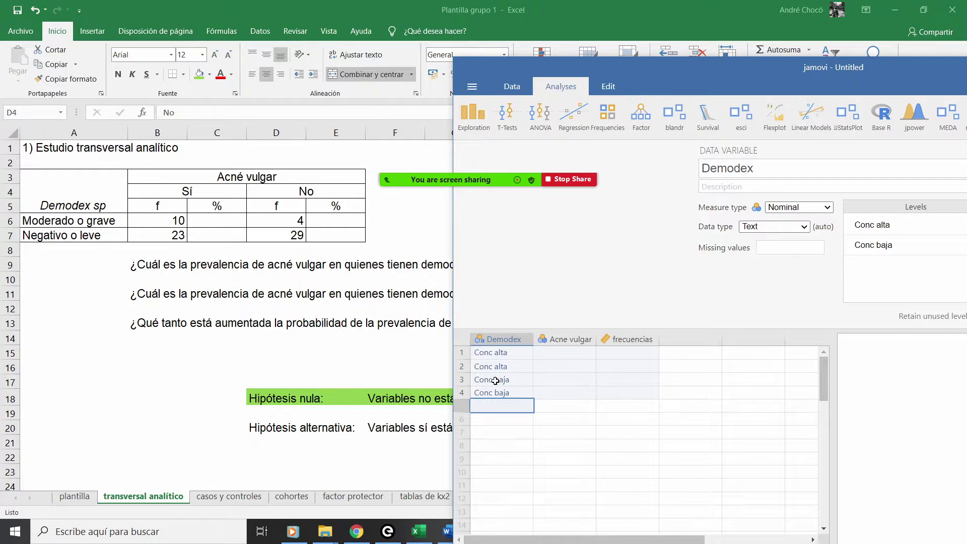
click(498, 418)
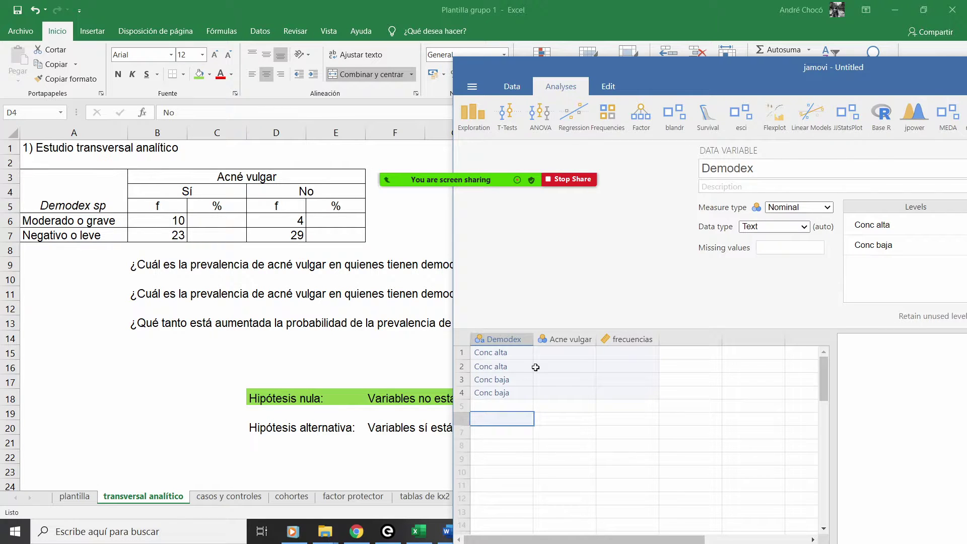
Step: Fill rows 1 to 4 of the Acne vulgar column with Si, No, Si and No
click(550, 358)
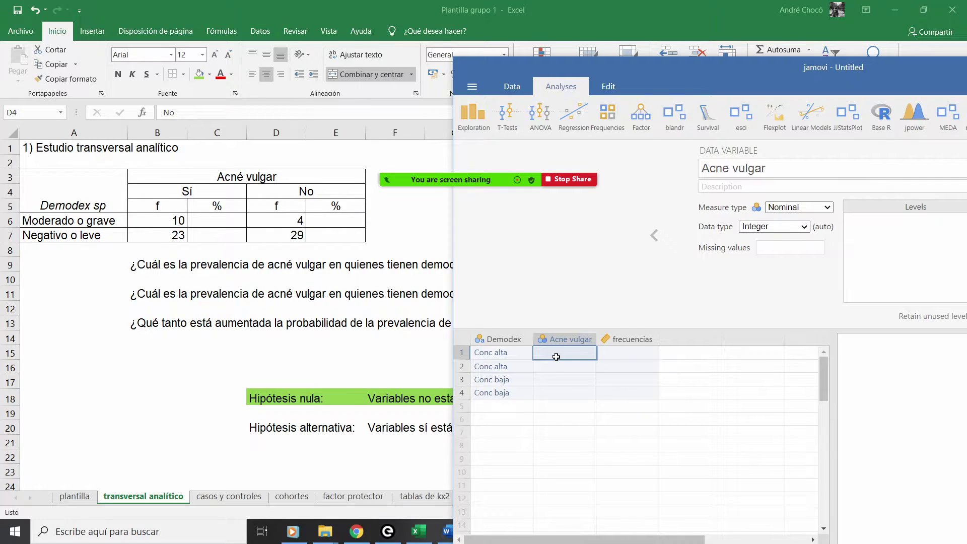
text(Si)
key(Return)
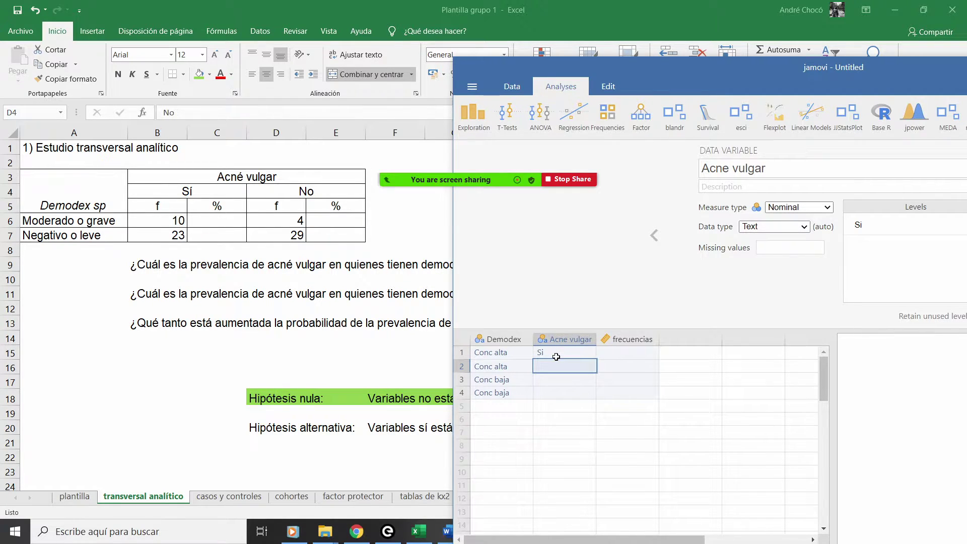
text(No)
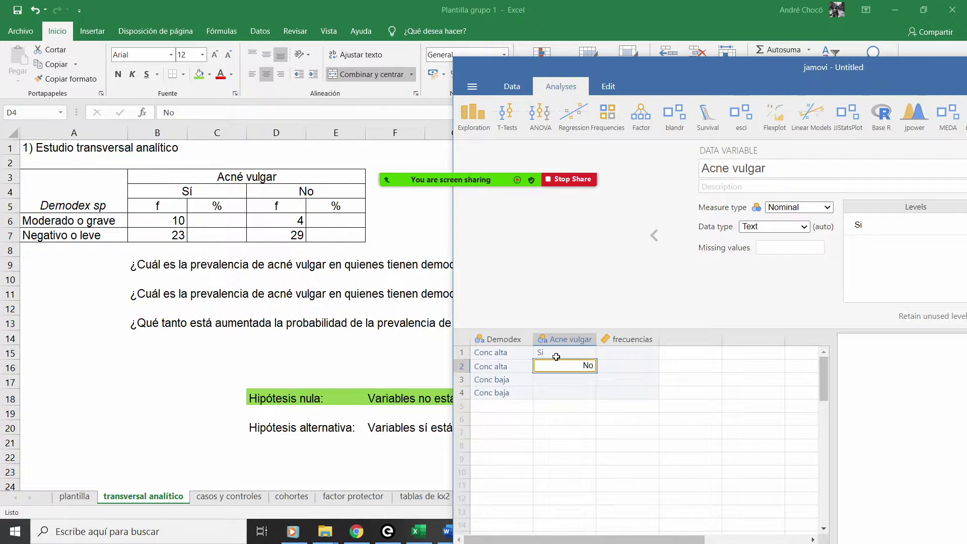
key(Return)
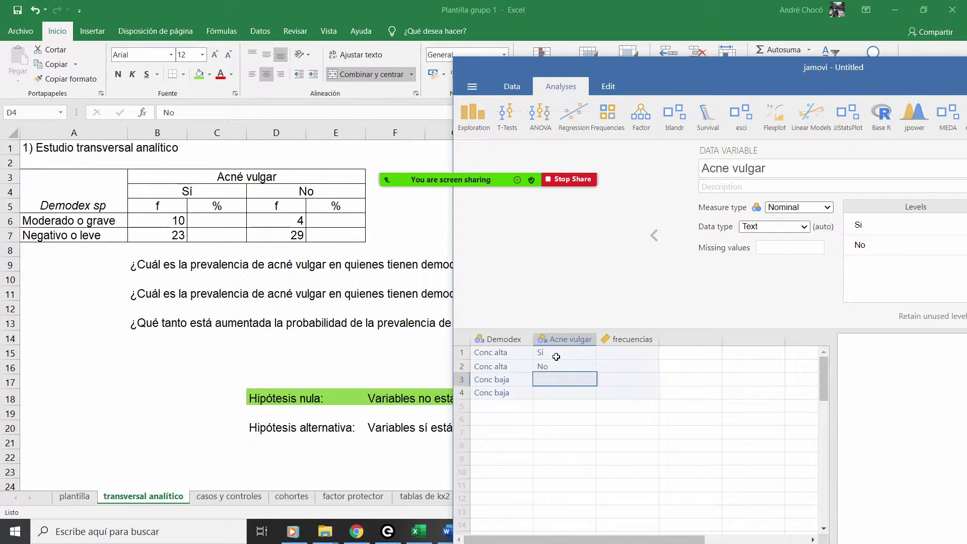
text(S)
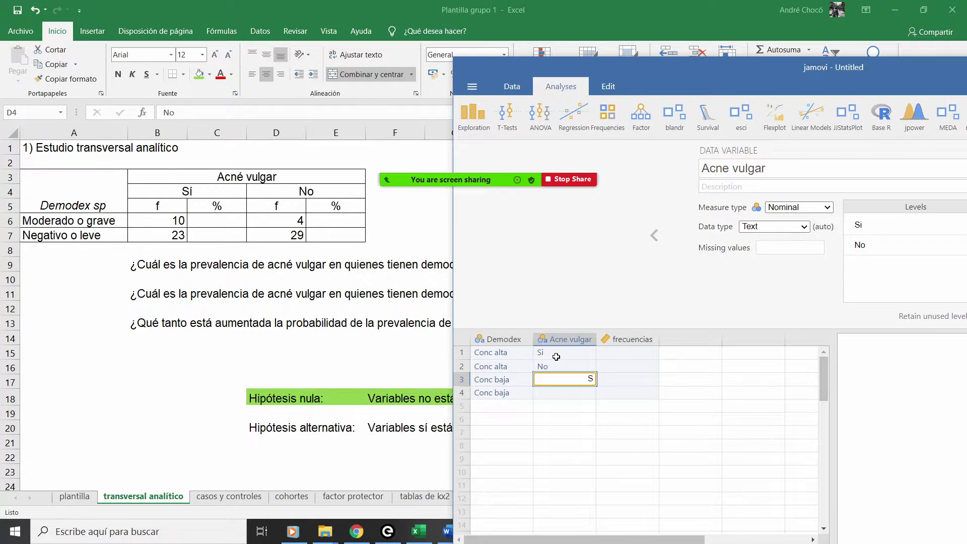
text(i)
key(Return)
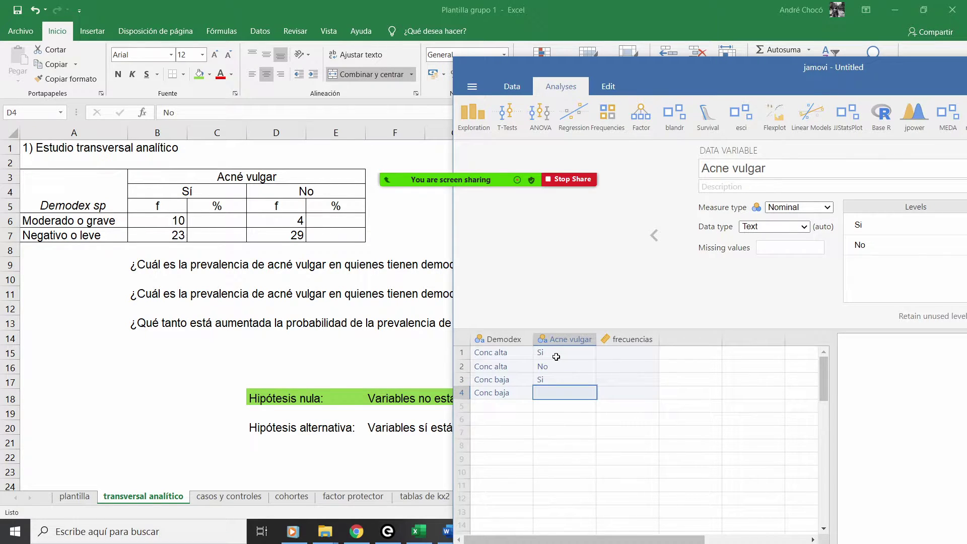
text(No)
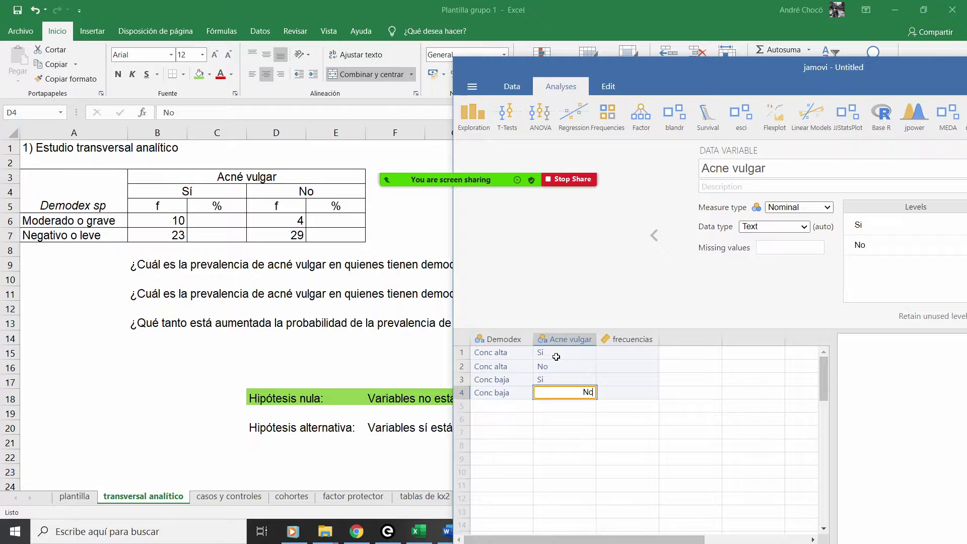
key(Return)
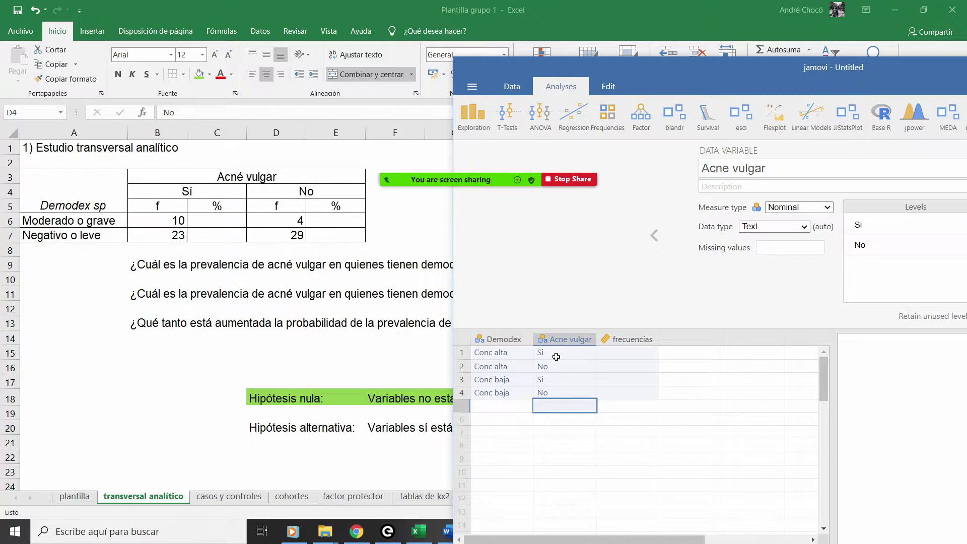
mouse_move(461, 145)
click(710, 157)
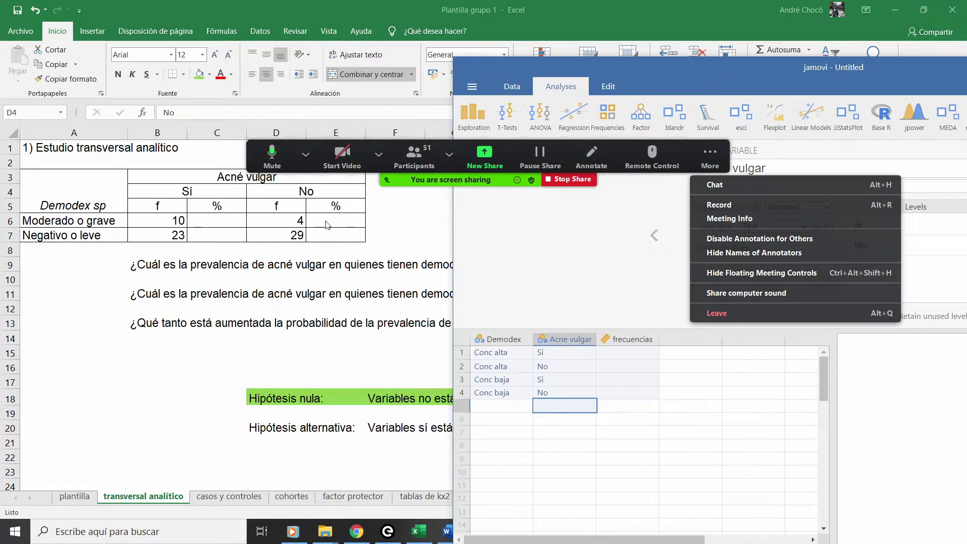
click(328, 226)
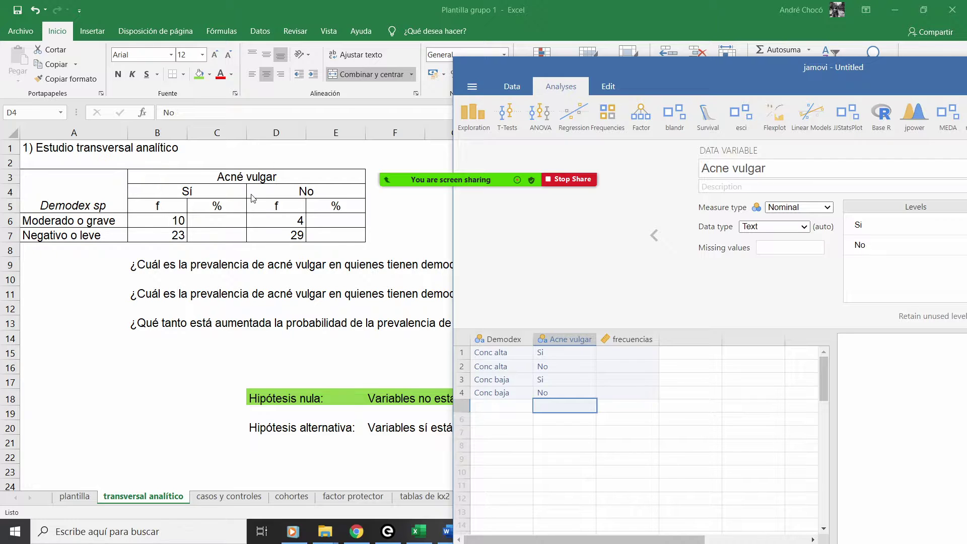
Step: Fill rows 1 to 4 of the frecuencias column with 10, 4, 23 and 29
click(627, 356)
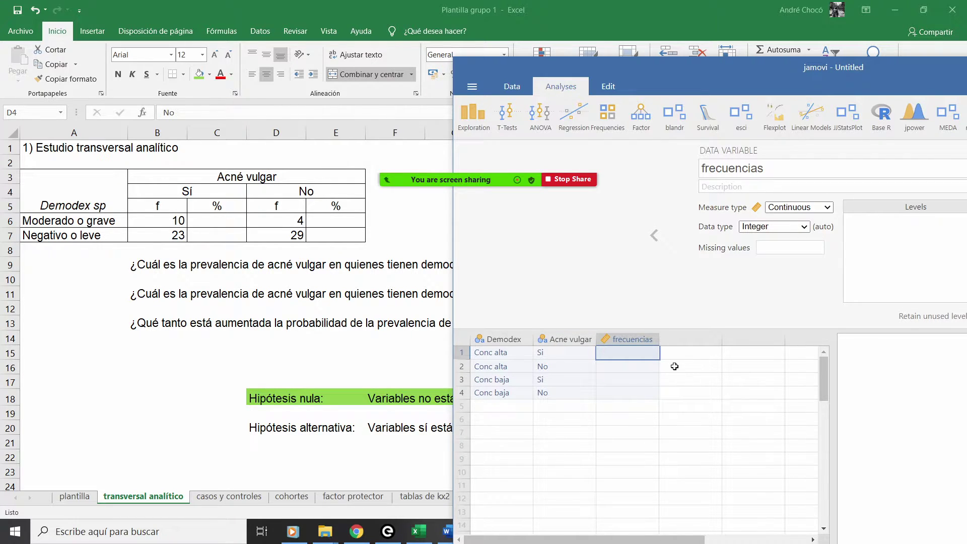
text(10)
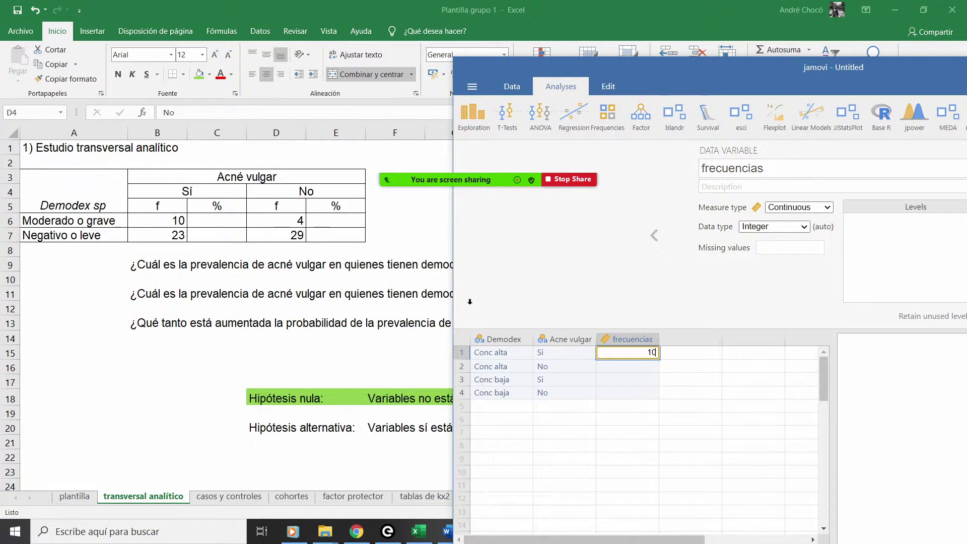
click(638, 367)
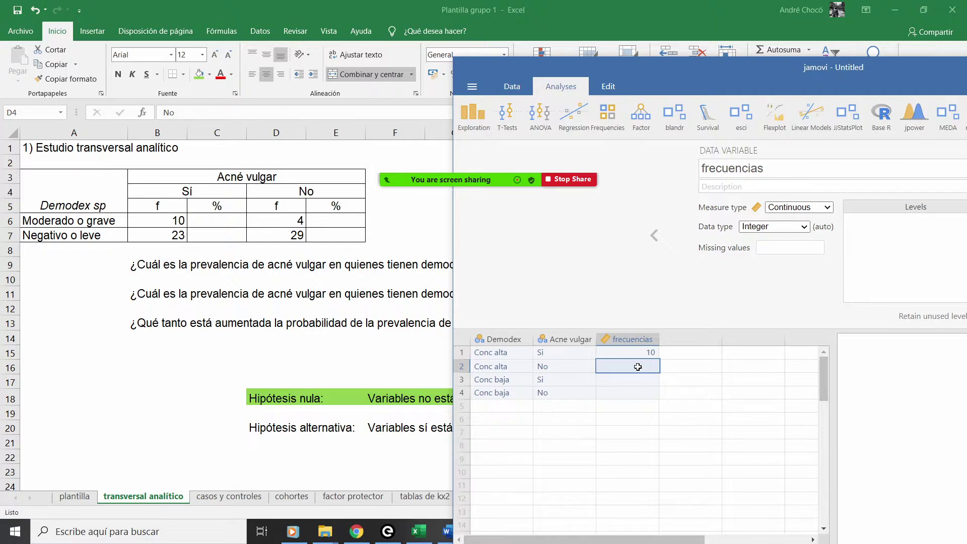
text(4)
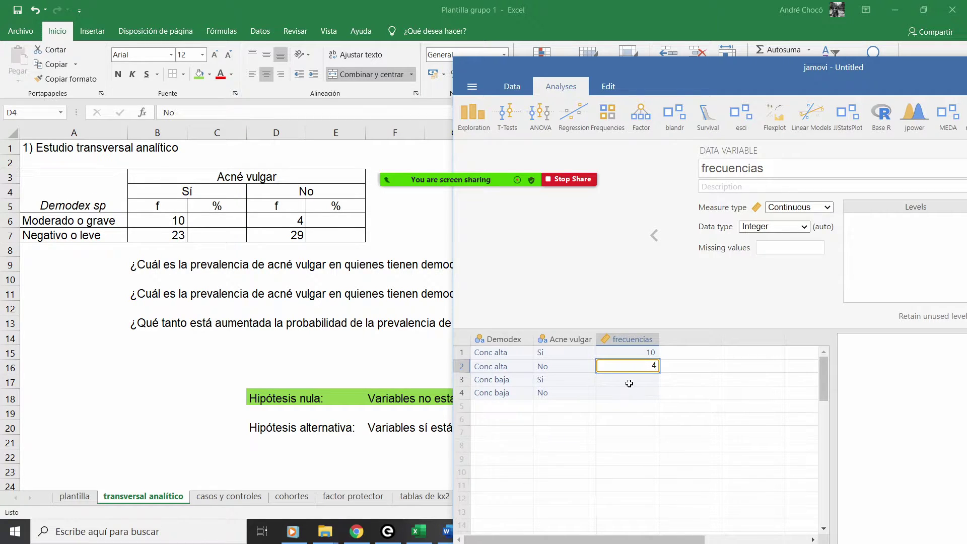
click(630, 384)
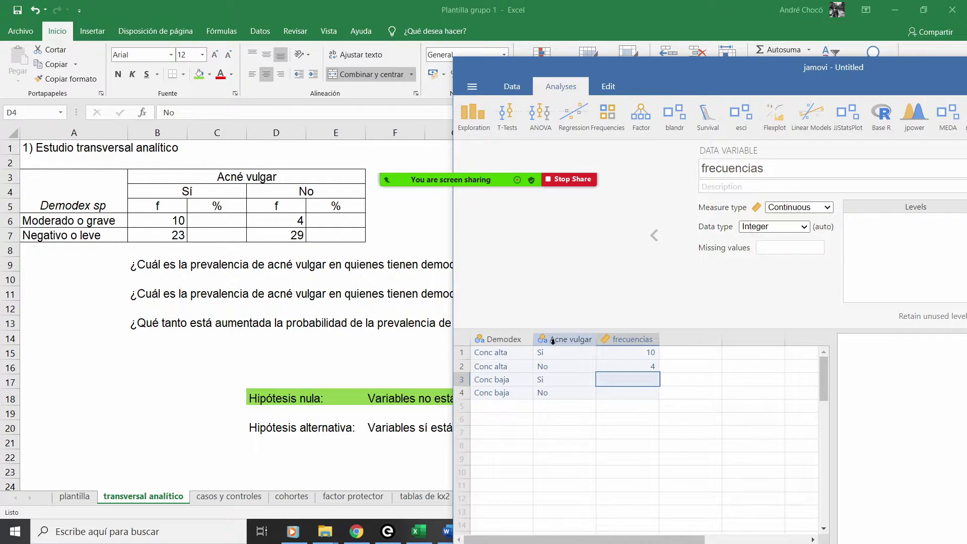
text(23)
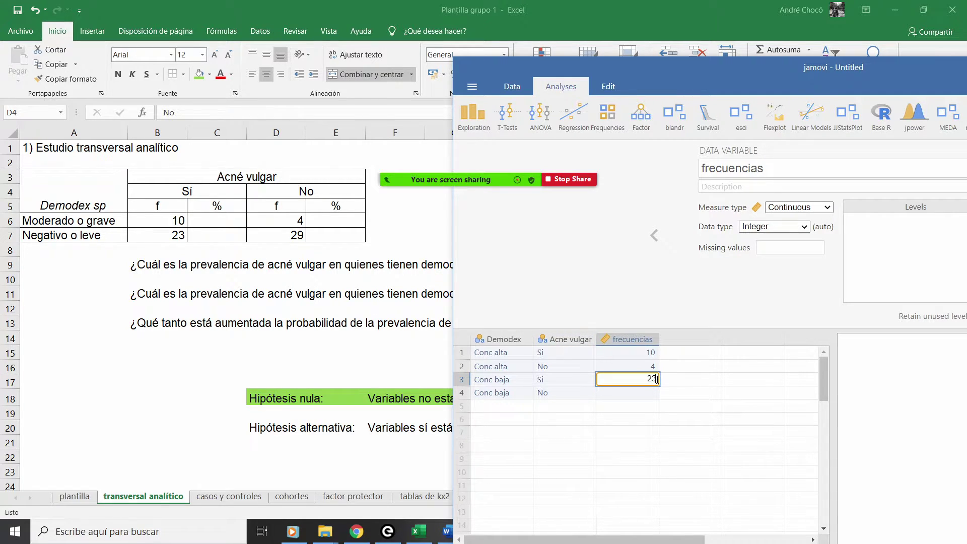
click(638, 391)
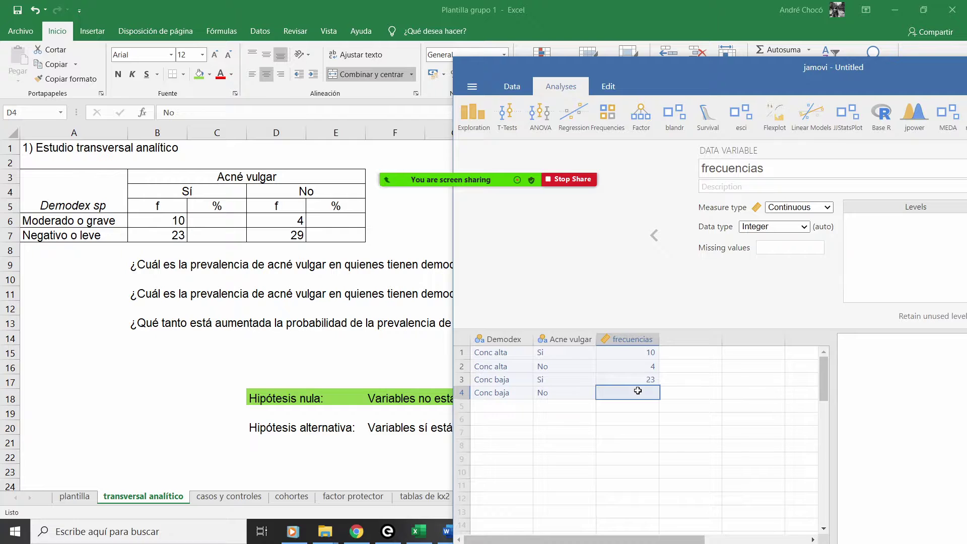
text(29)
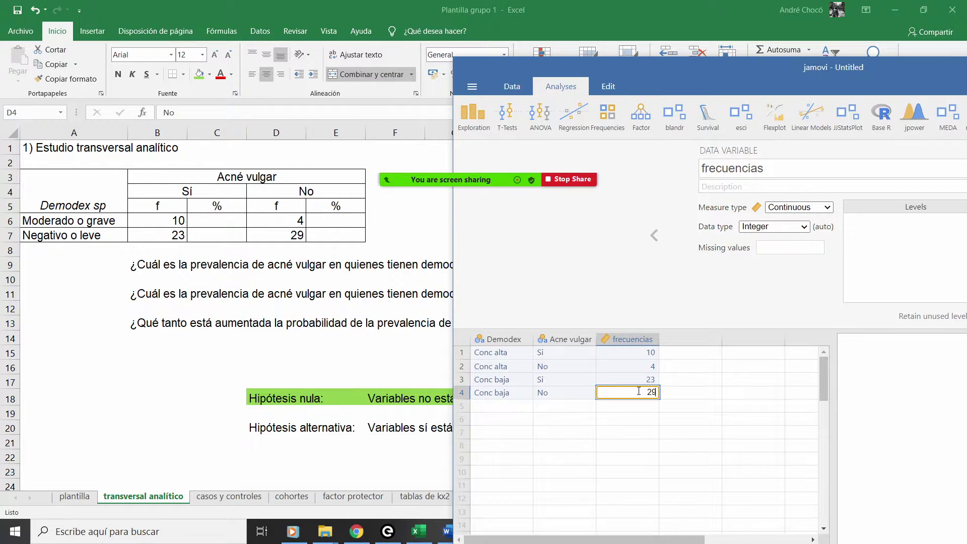
key(Return)
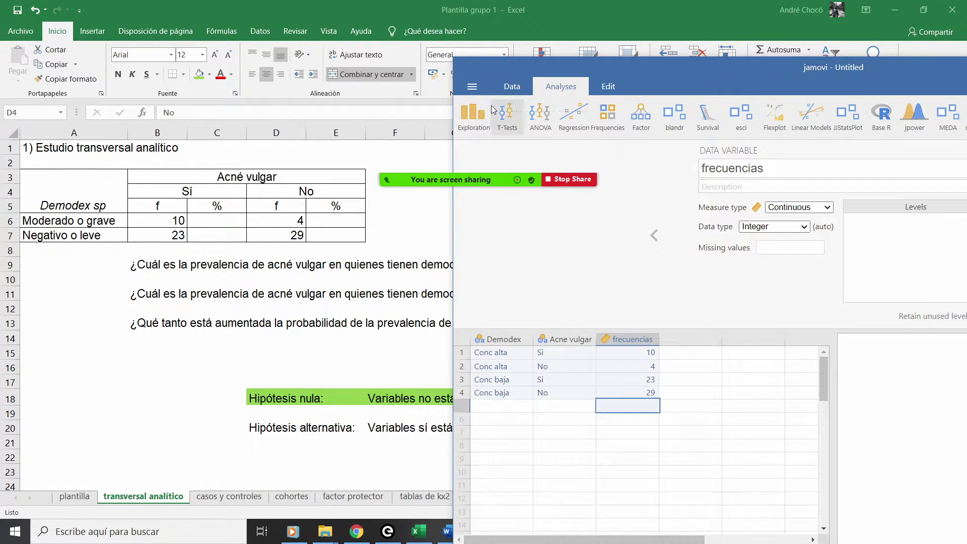
Step: Save the data as a jamovi file named "demodex y acne" in the dataframes_jamovi folder and maximize the jamovi window
click(472, 86)
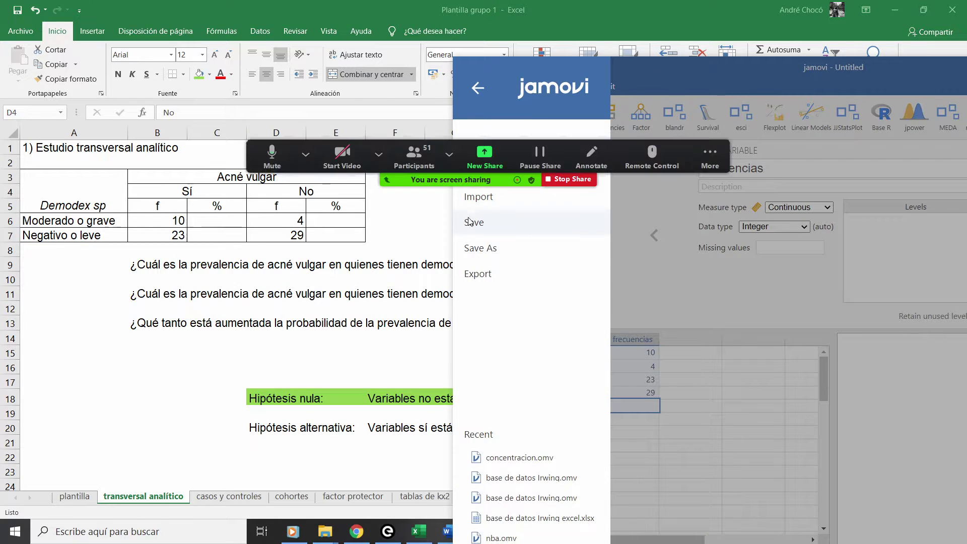
click(481, 249)
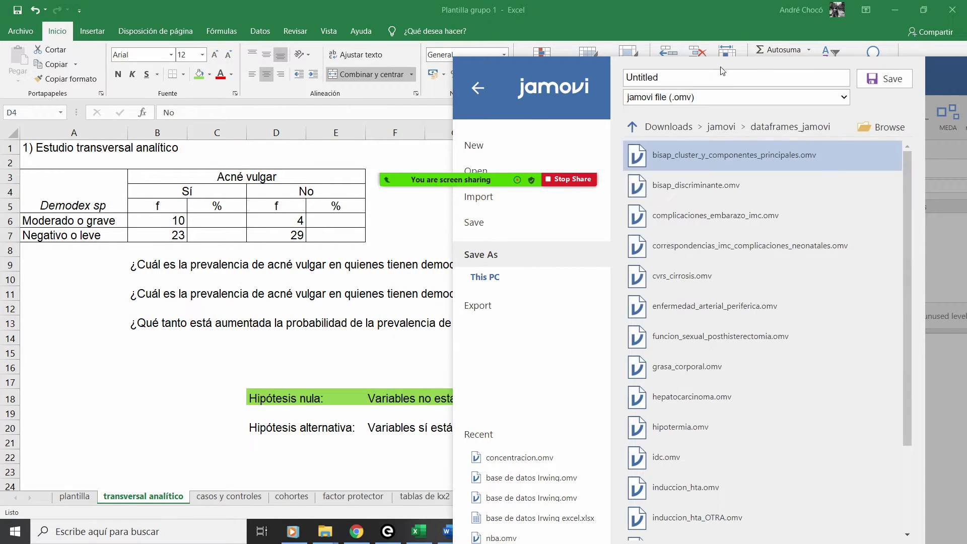
click(877, 127)
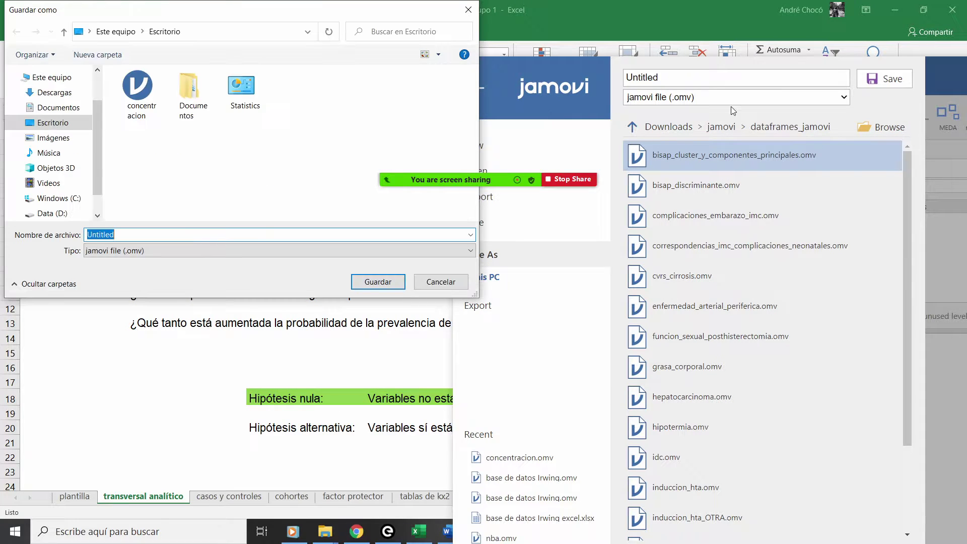
click(686, 82)
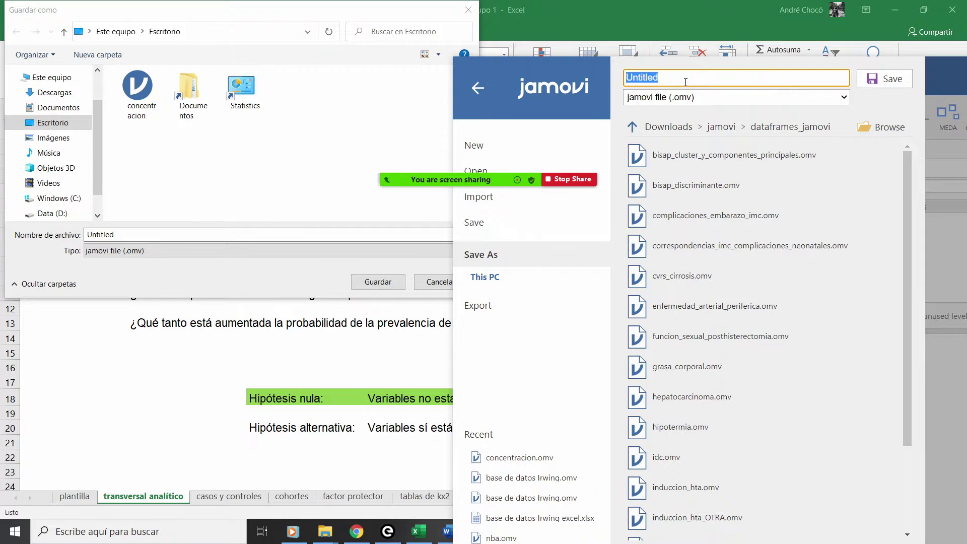
text(demodex)
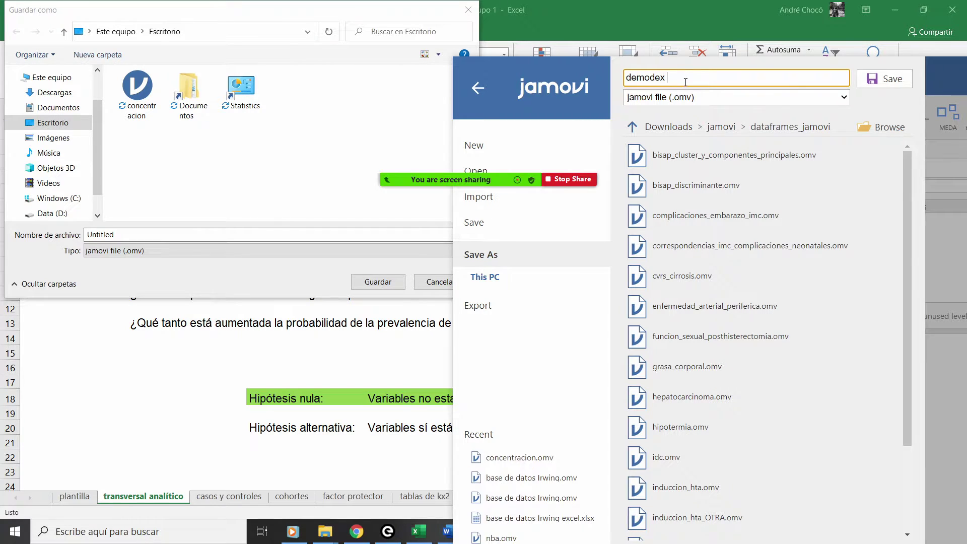
text( y acne)
click(899, 84)
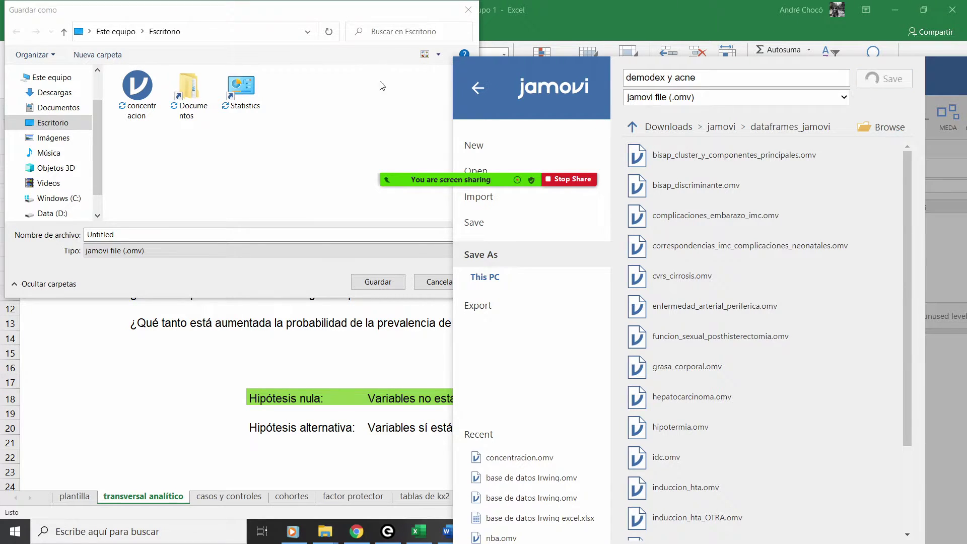
drag(930, 71, 544, 60)
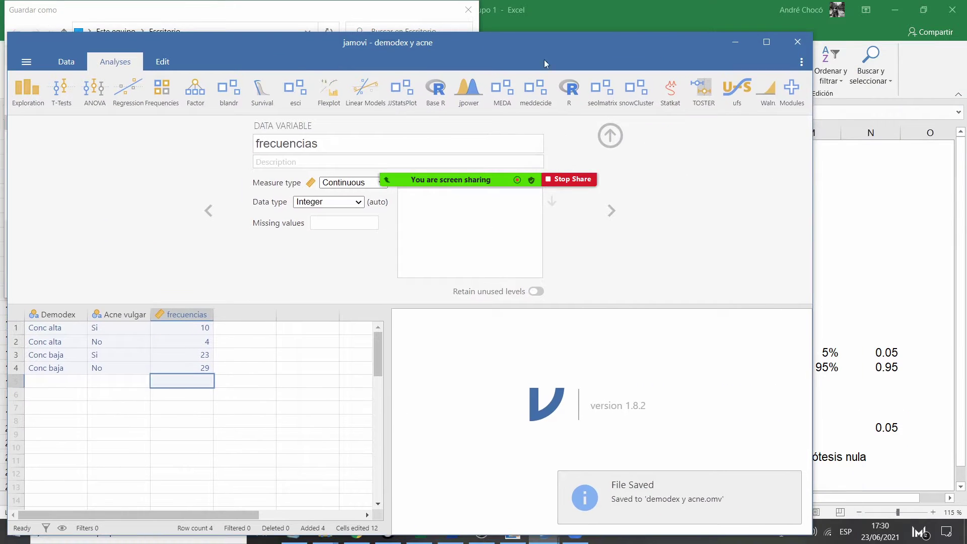
click(766, 42)
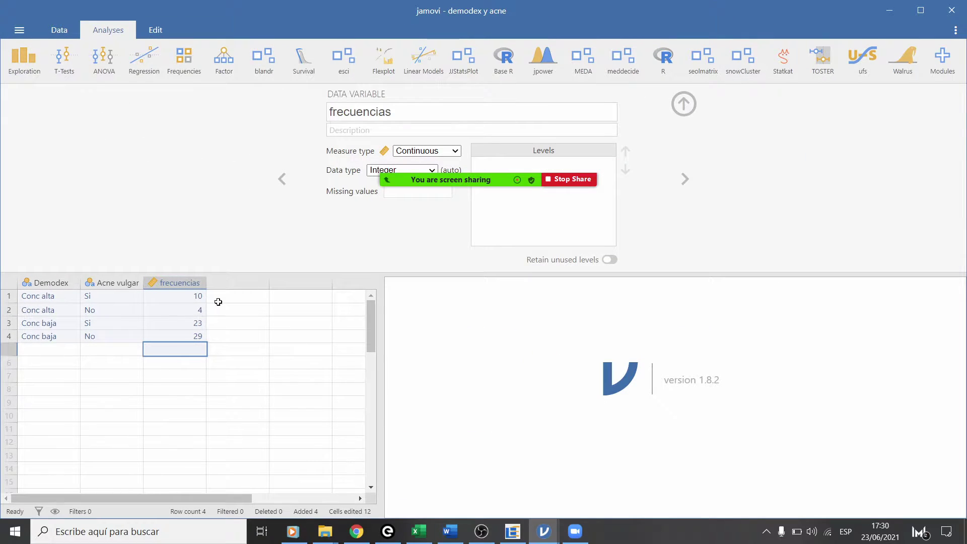
Step: Create an independent samples contingency table with Demodex as rows, Acne vulgar as columns and frecuencias as counts
click(189, 57)
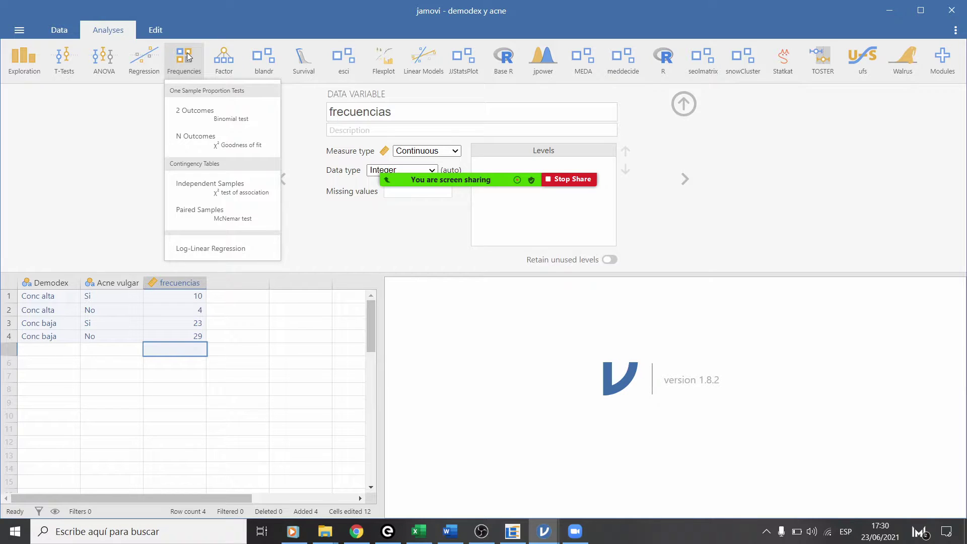
click(211, 192)
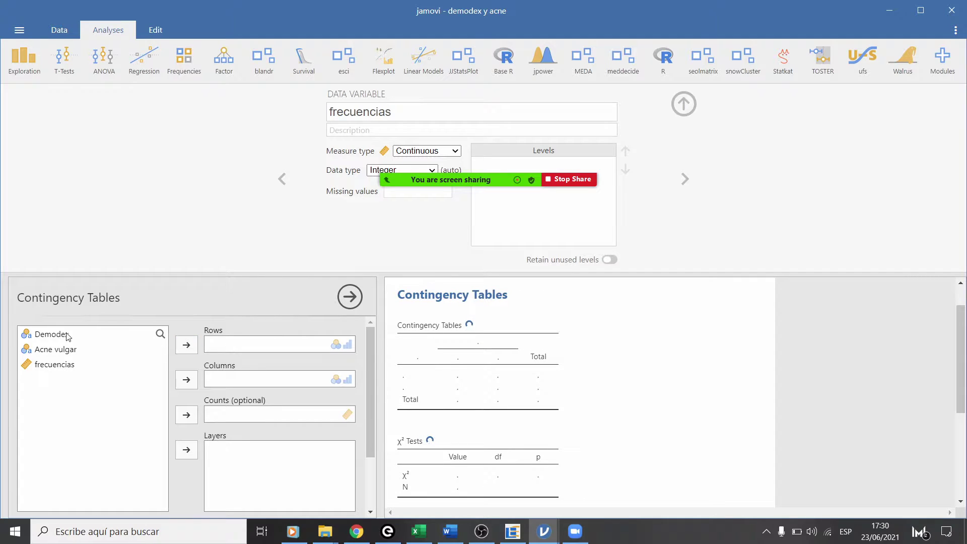
click(54, 335)
click(187, 345)
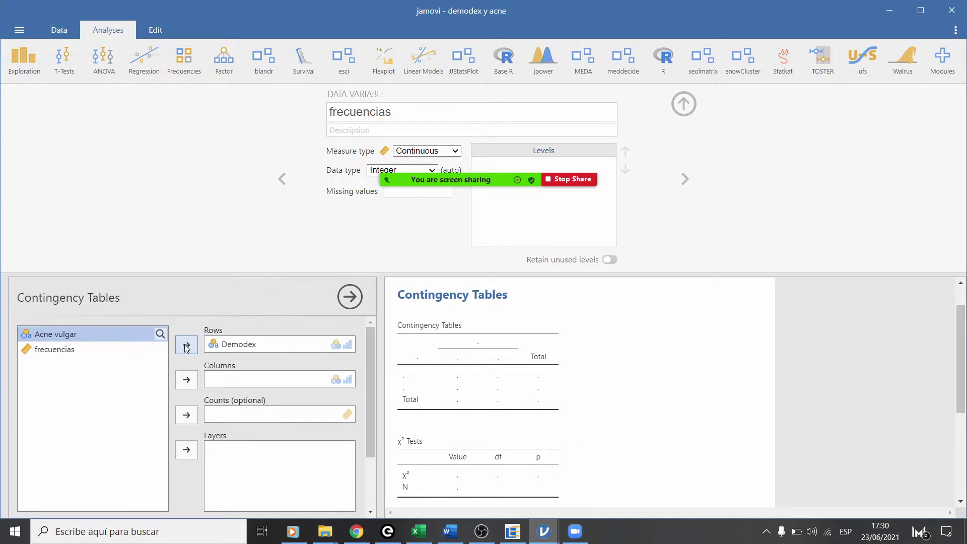
click(188, 379)
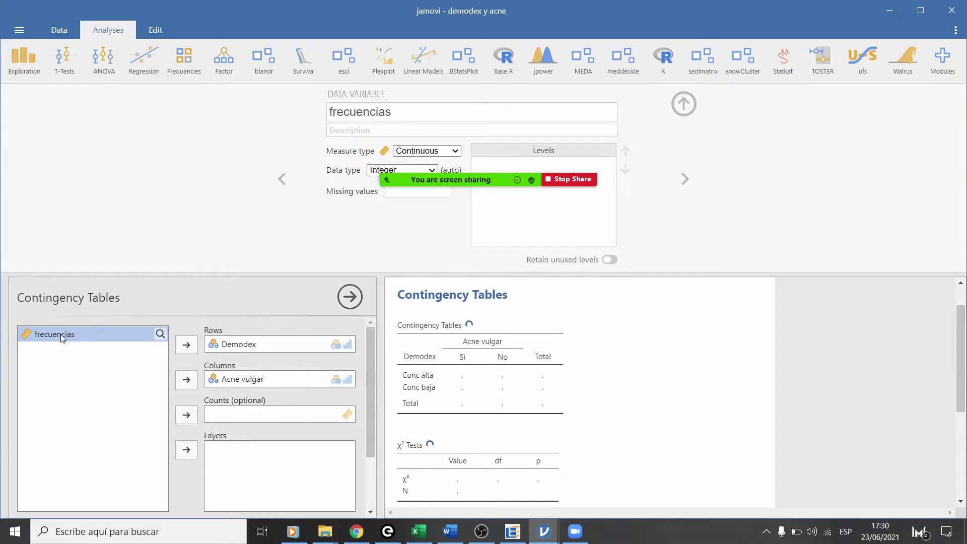
click(187, 415)
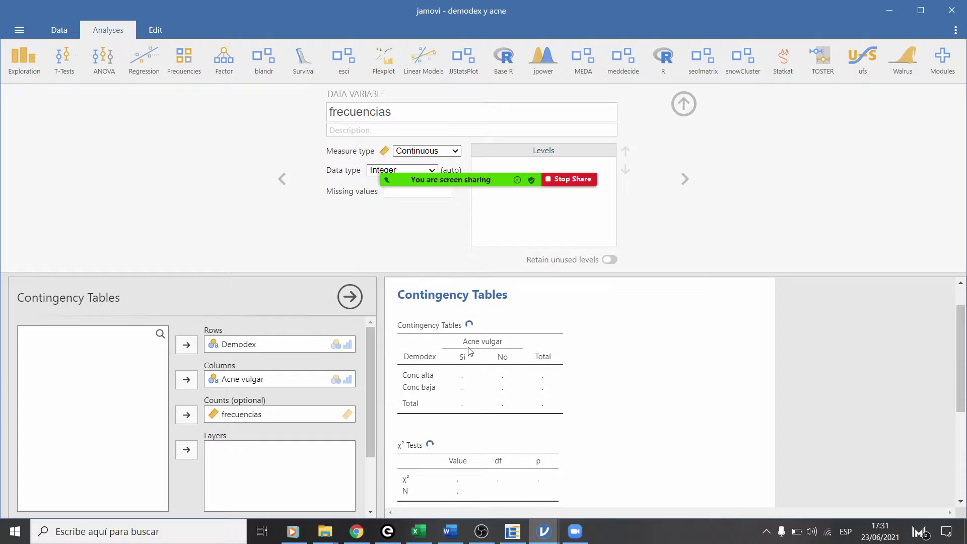
scroll(596, 396, down, 1)
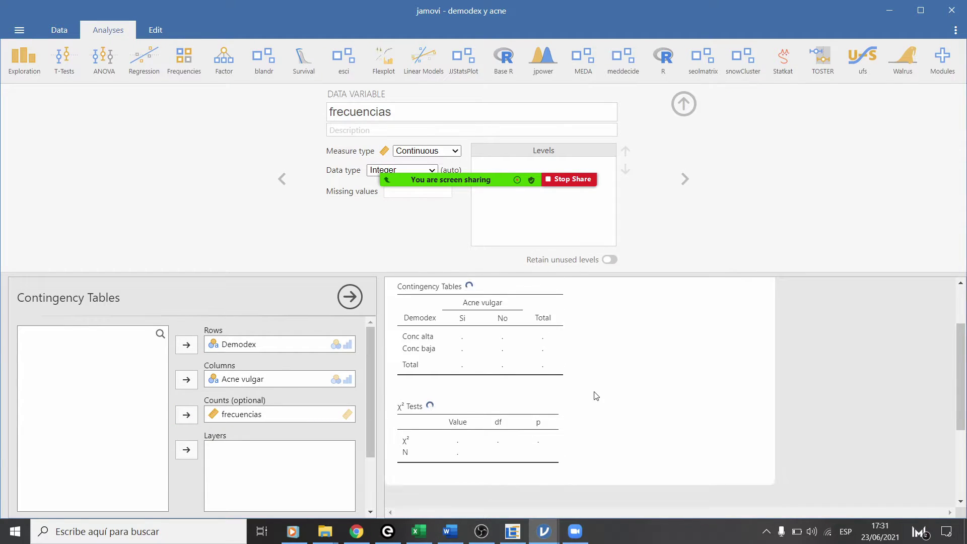
scroll(596, 397, up, 1)
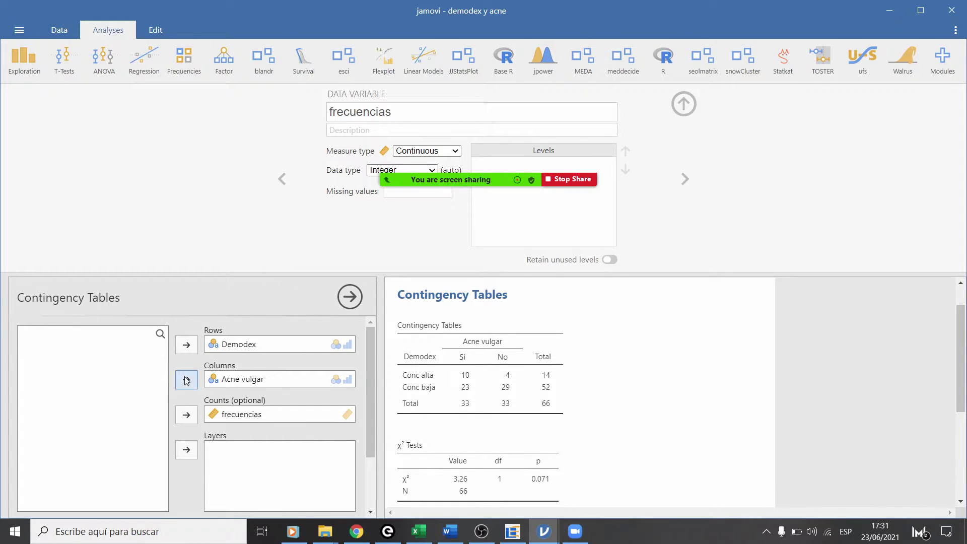
Step: Add expected counts to the cells of the contingency table
scroll(169, 388, down, 2)
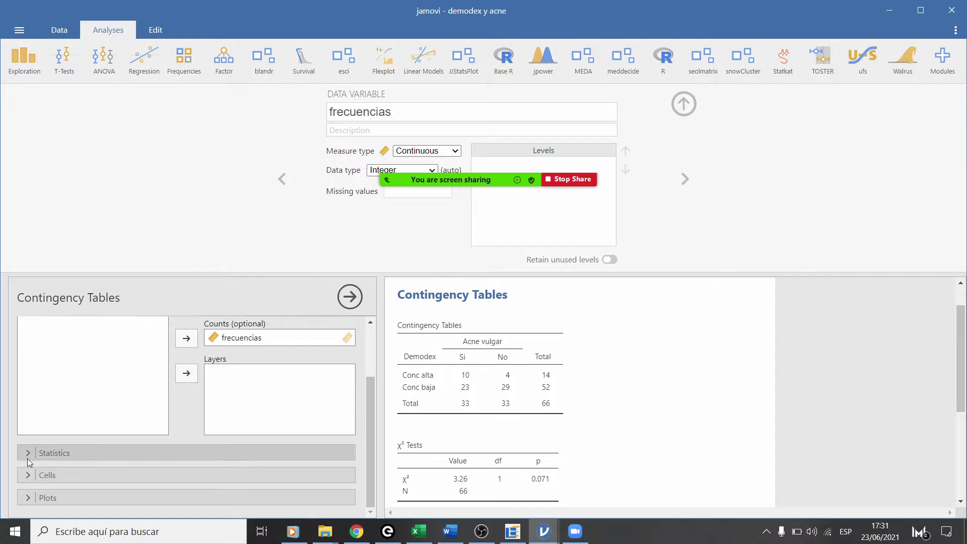
click(28, 479)
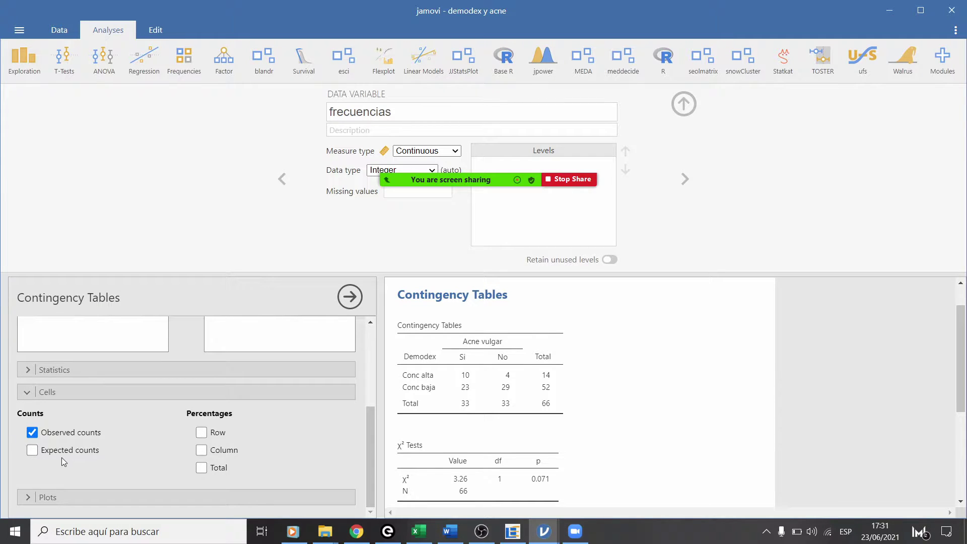
scroll(62, 458, up, 2)
scroll(61, 458, up, 2)
scroll(61, 457, down, 3)
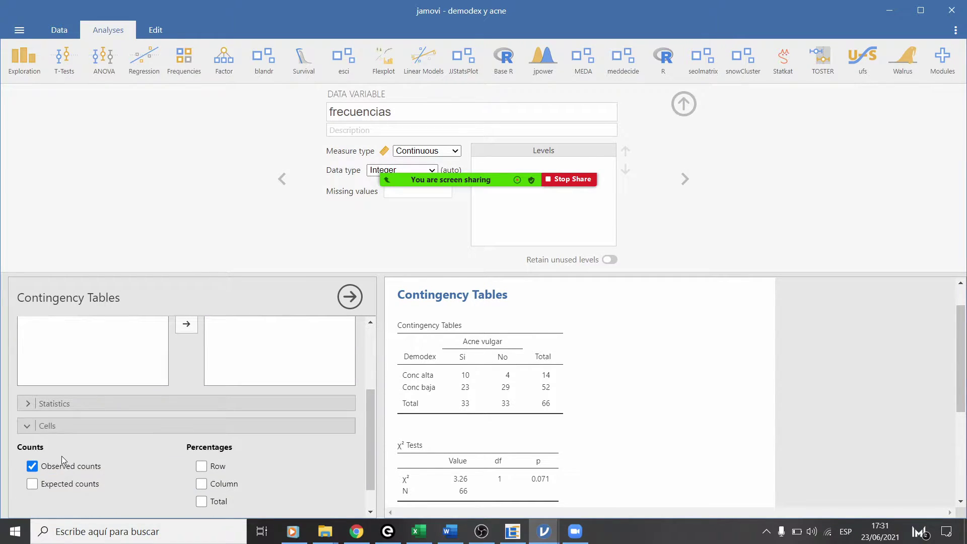
scroll(62, 455, down, 1)
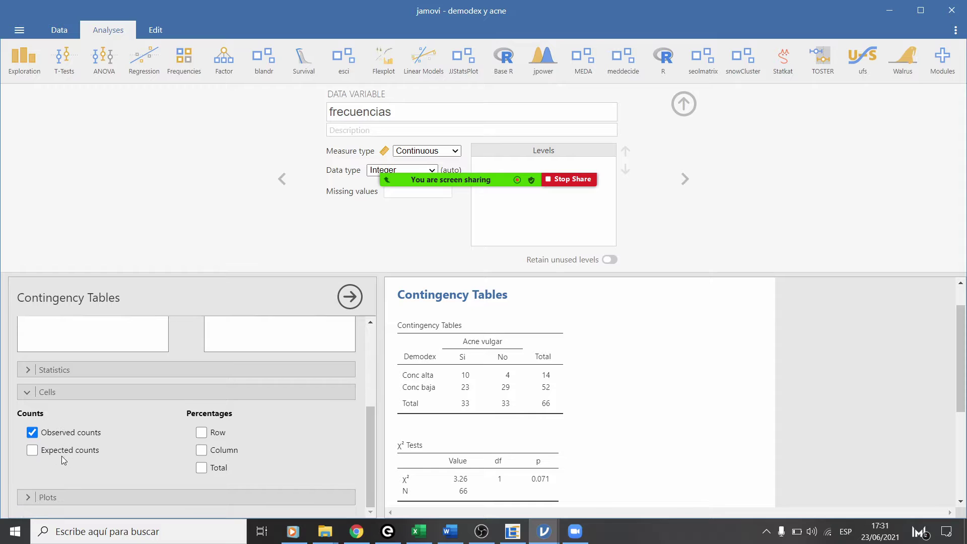
click(31, 451)
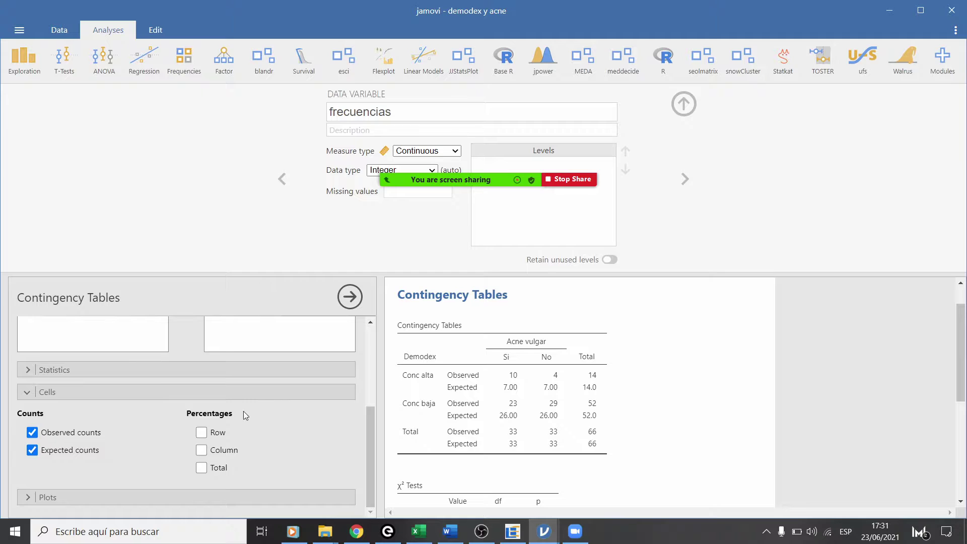
Step: Replace the plain χ² test with the χ² continuity correction and add Fisher's exact test
scroll(110, 394, up, 3)
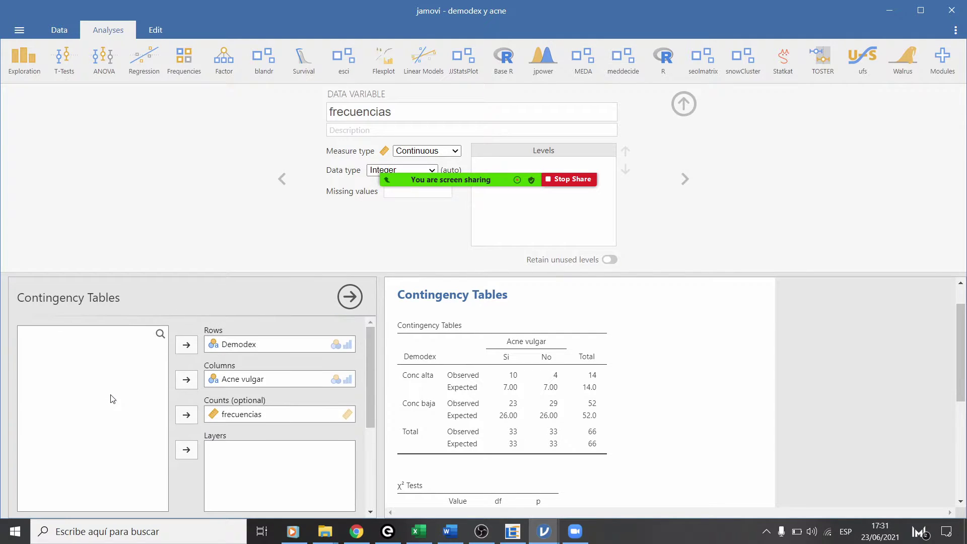
scroll(111, 394, down, 3)
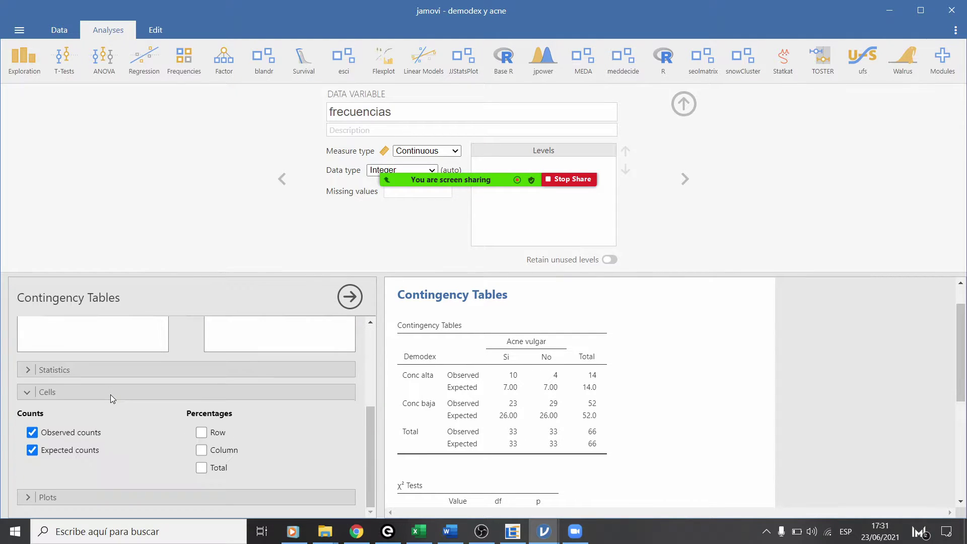
click(29, 369)
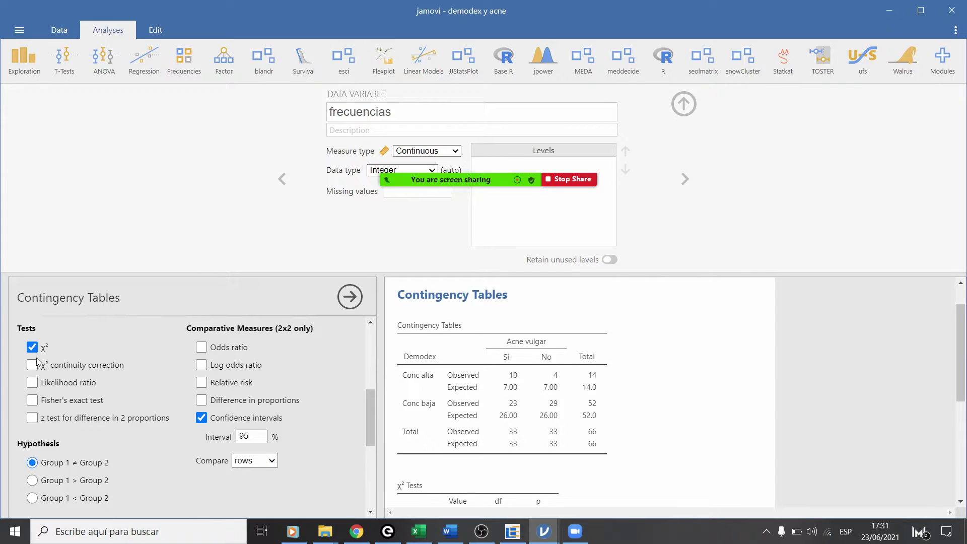
click(33, 366)
click(33, 347)
scroll(543, 441, down, 3)
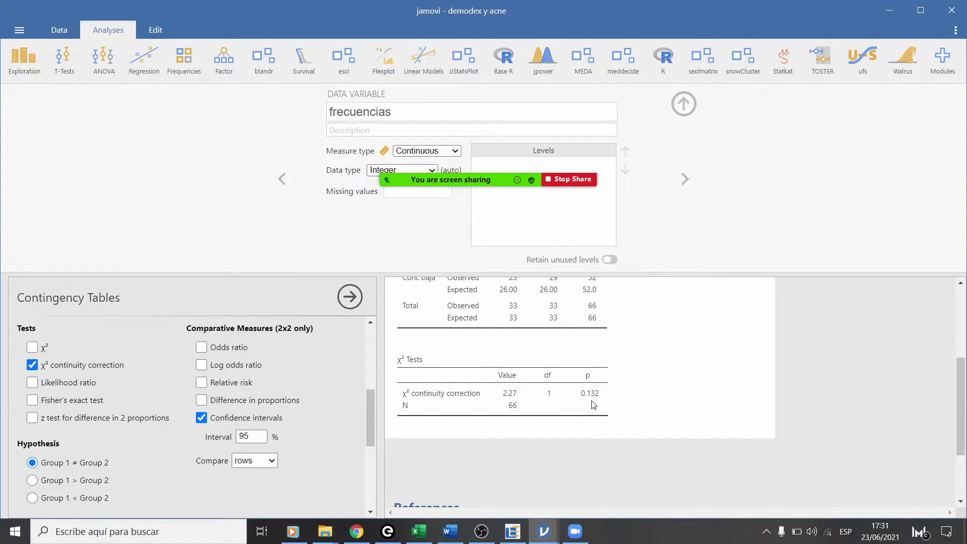
click(39, 405)
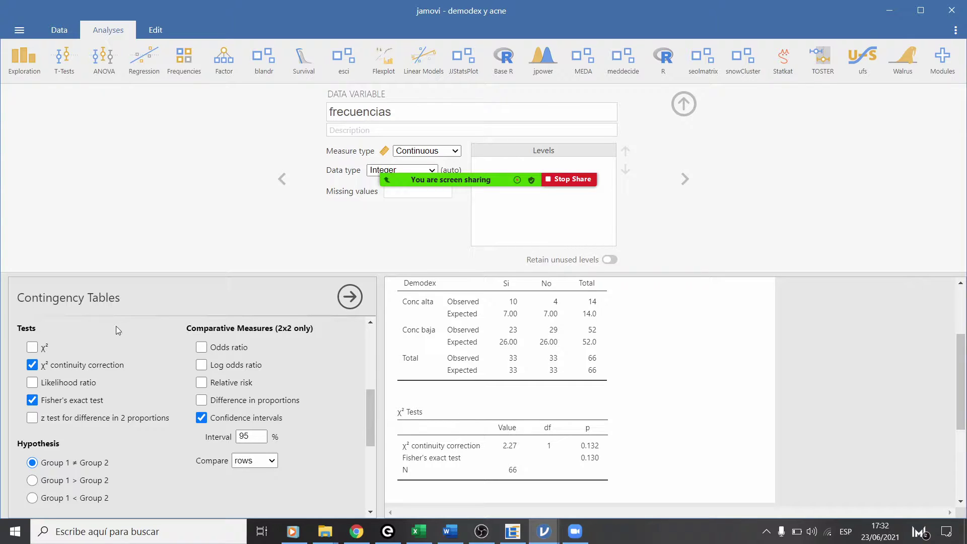
Step: Switch to the Plantilla grupo 1 workbook in Excel and total the acne Sí frequencies B6:B7 in cell B8 with AutoSum
scroll(107, 386, down, 8)
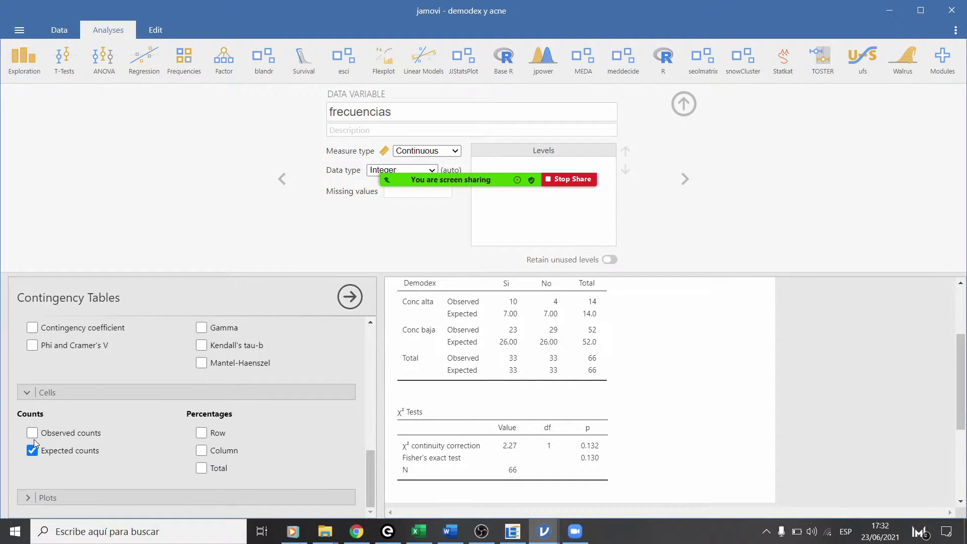
click(419, 532)
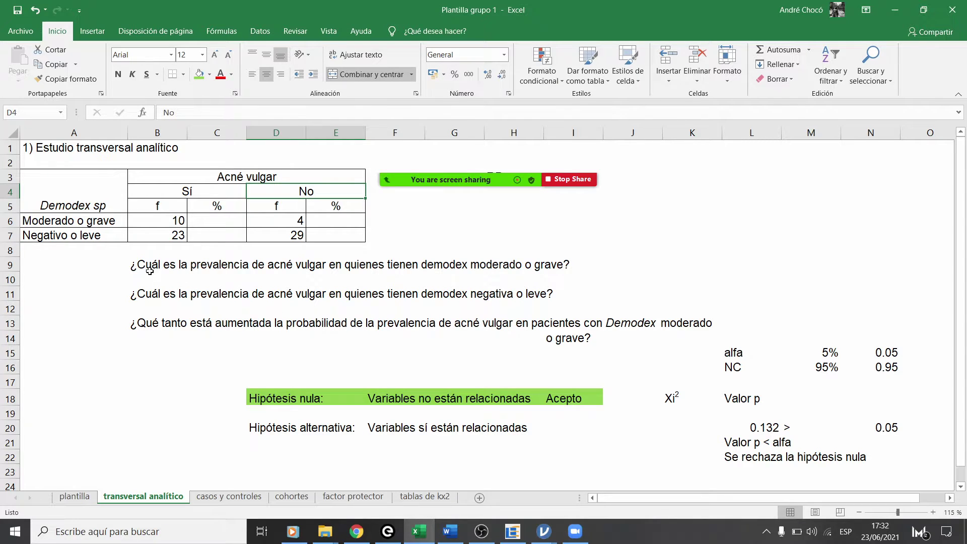
click(167, 251)
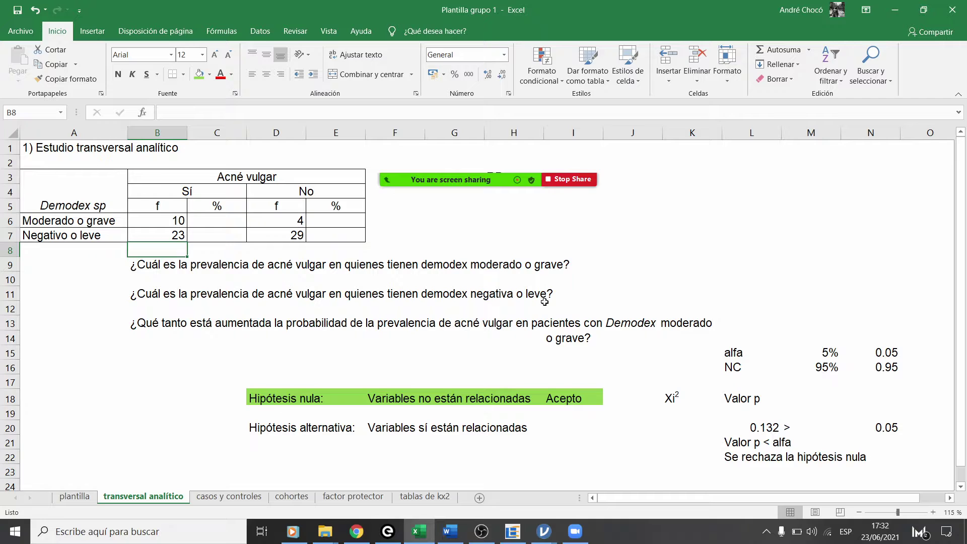
mouse_move(505, 150)
drag(505, 151, 572, 35)
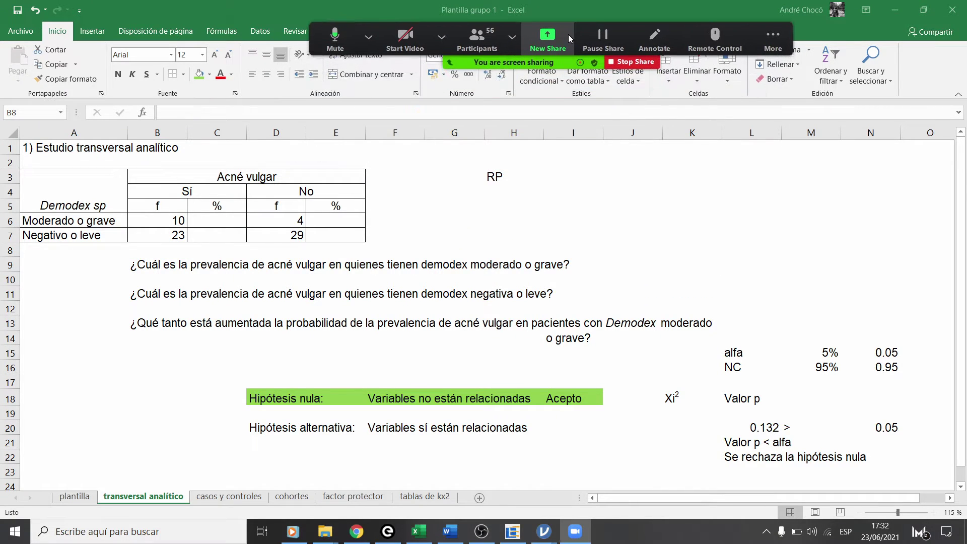
click(142, 253)
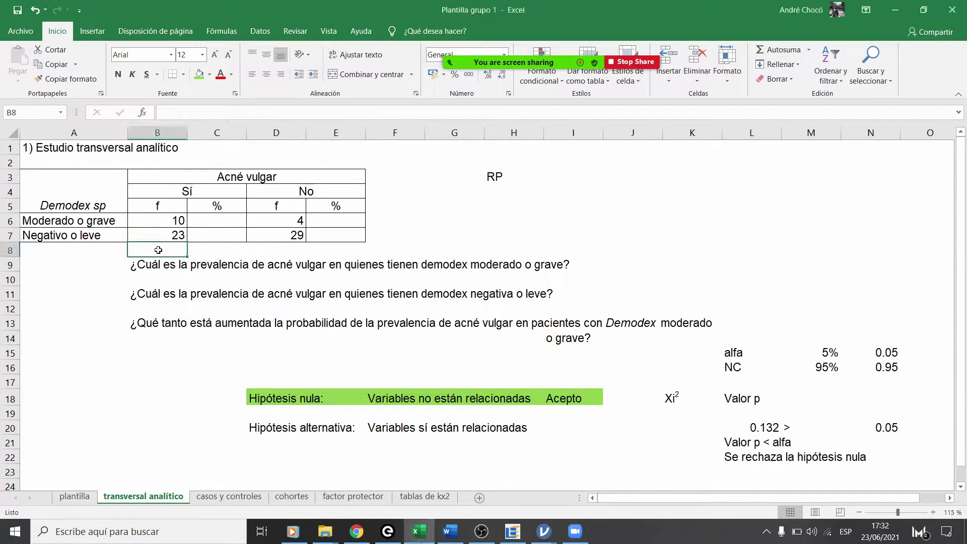
click(780, 51)
key(Return)
key(Up)
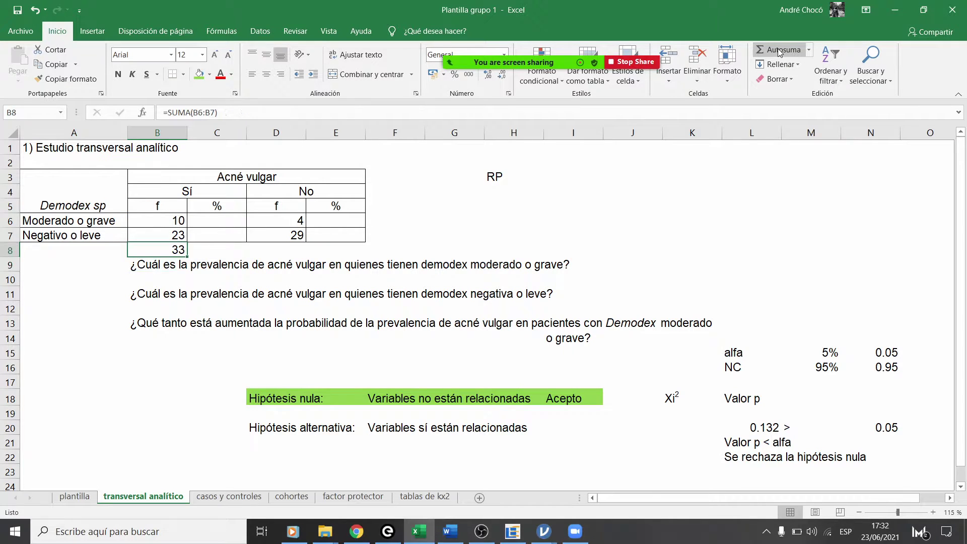
Step: Copy the total formula from B8 to D8 to total the acne No frequencies
key(Right)
key(Right)
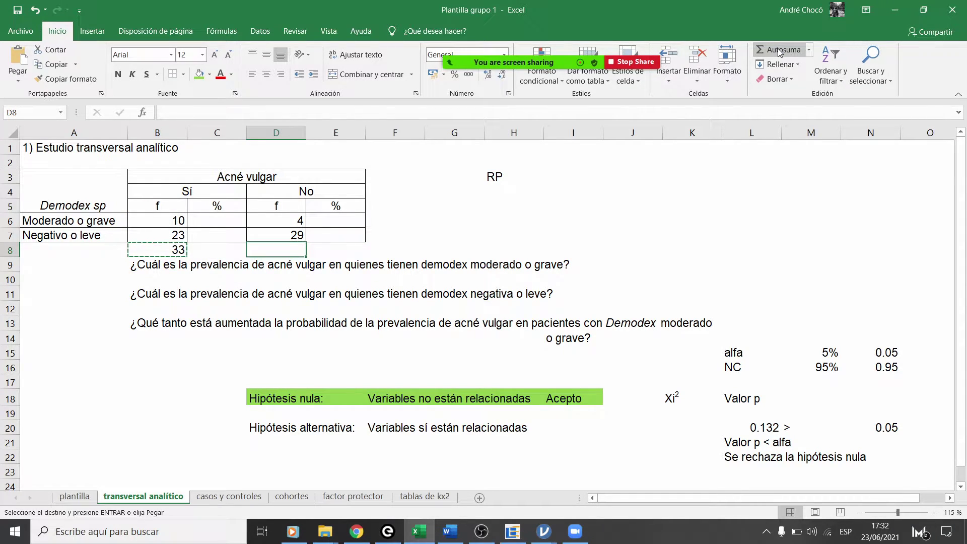
text(33)
Step: Calculate the grand total in F8 with the formula =B8+D8
key(Right)
key(Right)
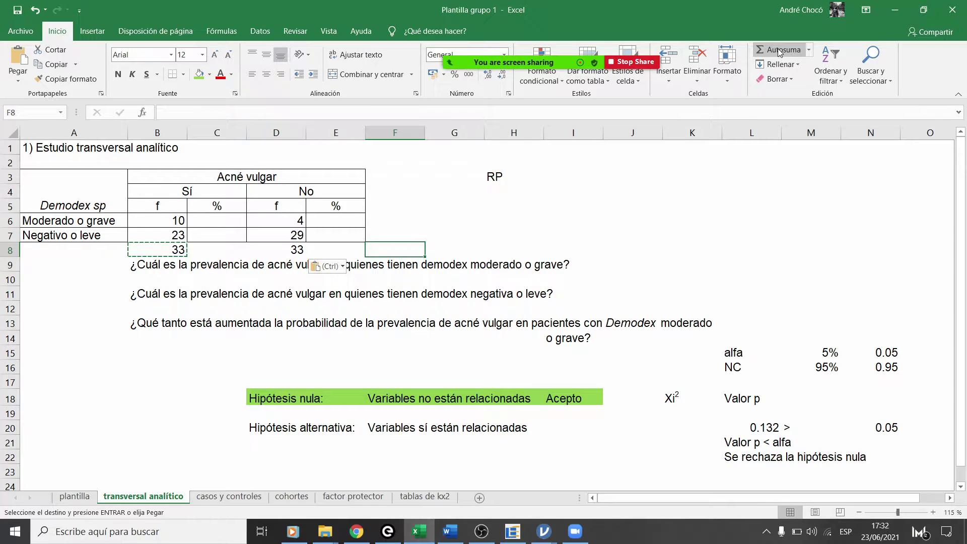
text(=)
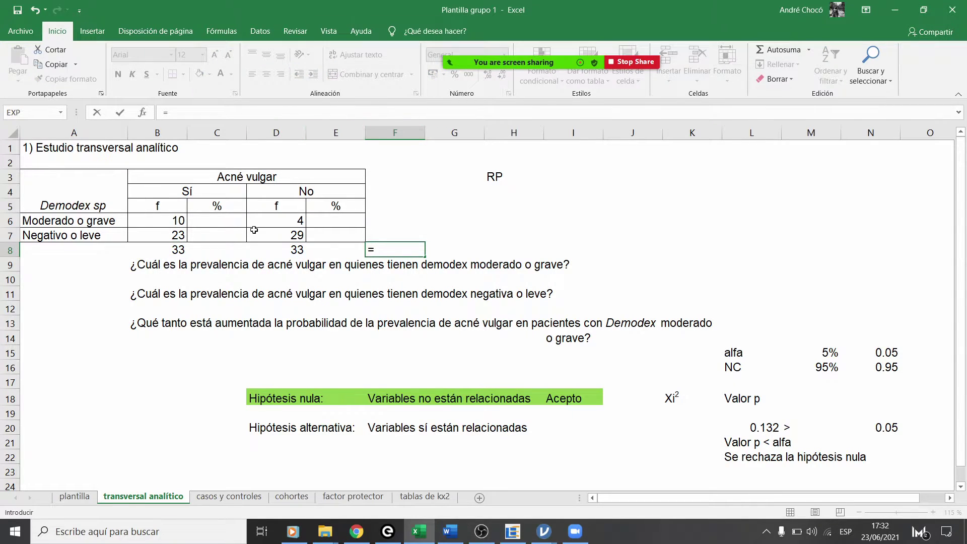
click(178, 250)
text(+)
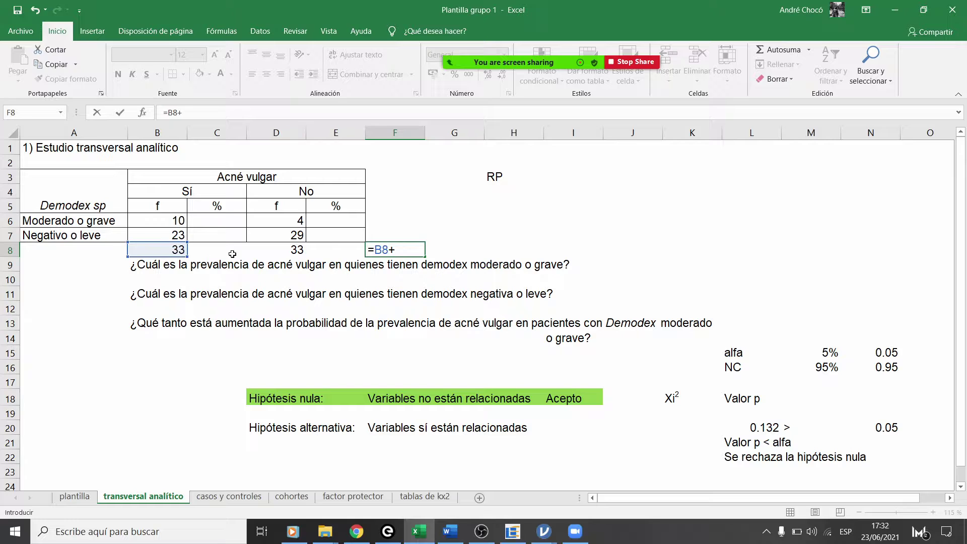
click(273, 251)
key(Return)
Step: Calculate the Moderado o grave row total in F6 with =B6+D6 and fill the formula down to F7
key(Up)
key(Up)
key(Up)
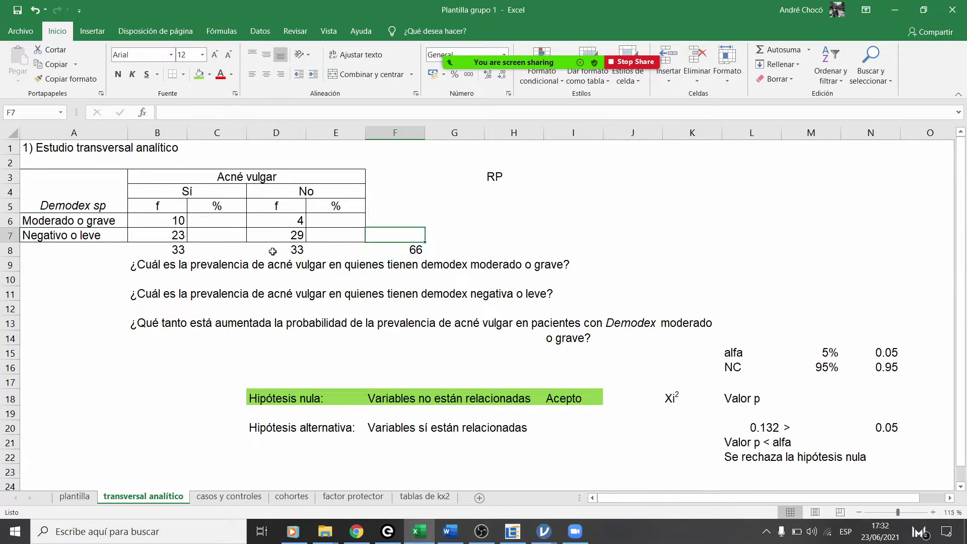
text(=)
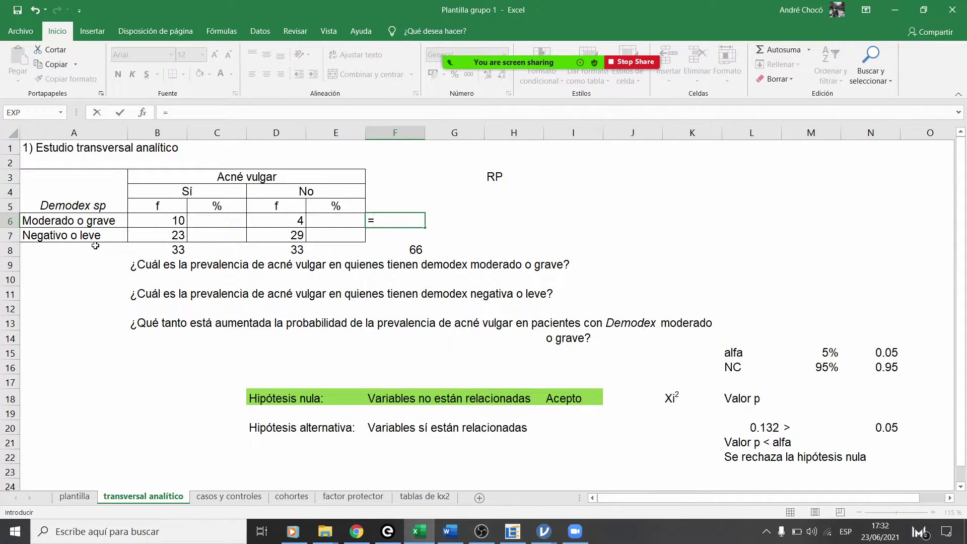
click(151, 226)
text(+)
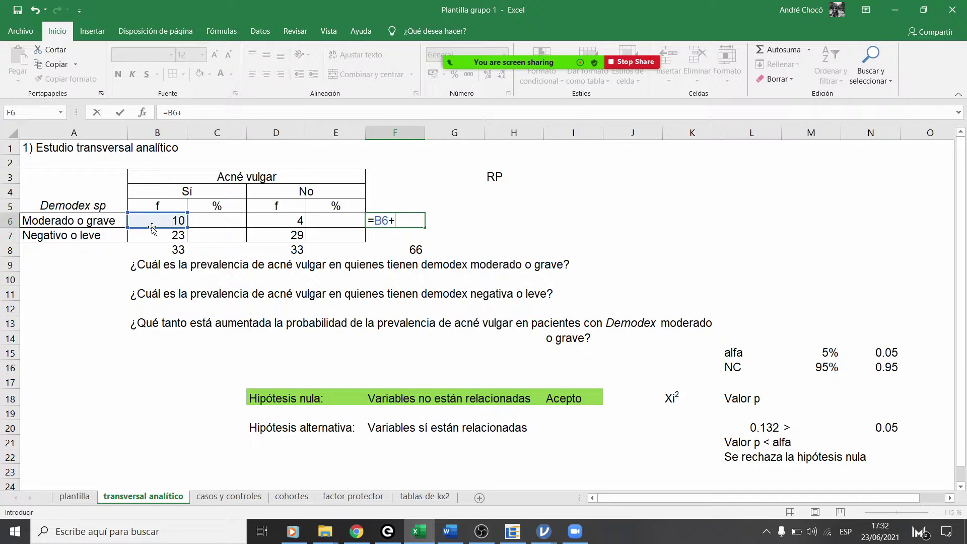
click(262, 221)
key(Return)
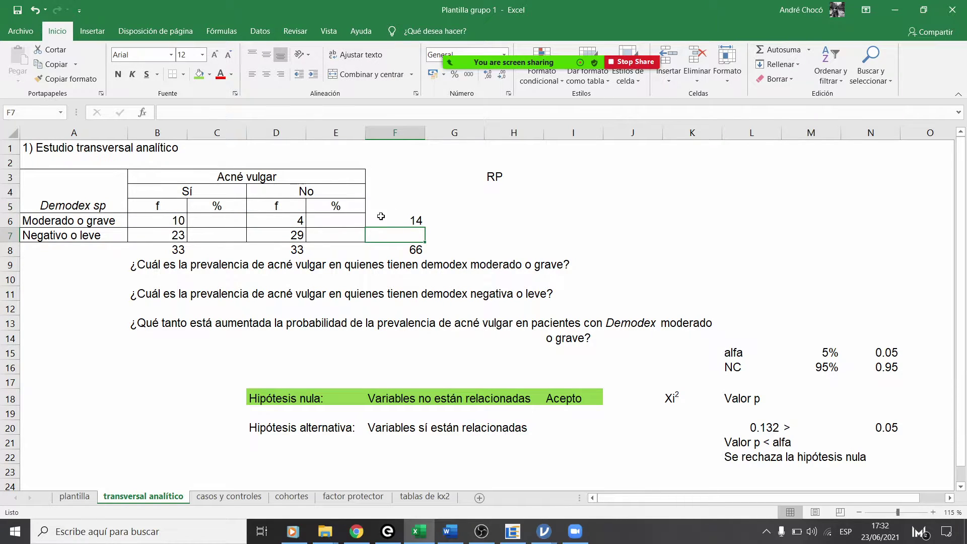
click(418, 222)
drag(423, 229, 424, 243)
click(479, 237)
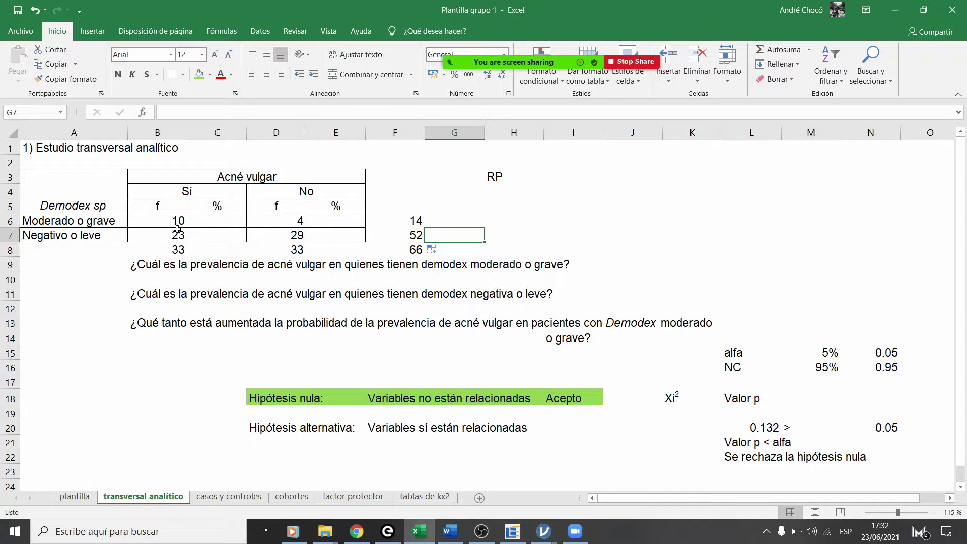
Step: Fill the four observed frequency cells B6:B7 and D6:D7 with light green
drag(176, 222, 178, 236)
drag(298, 220, 297, 236)
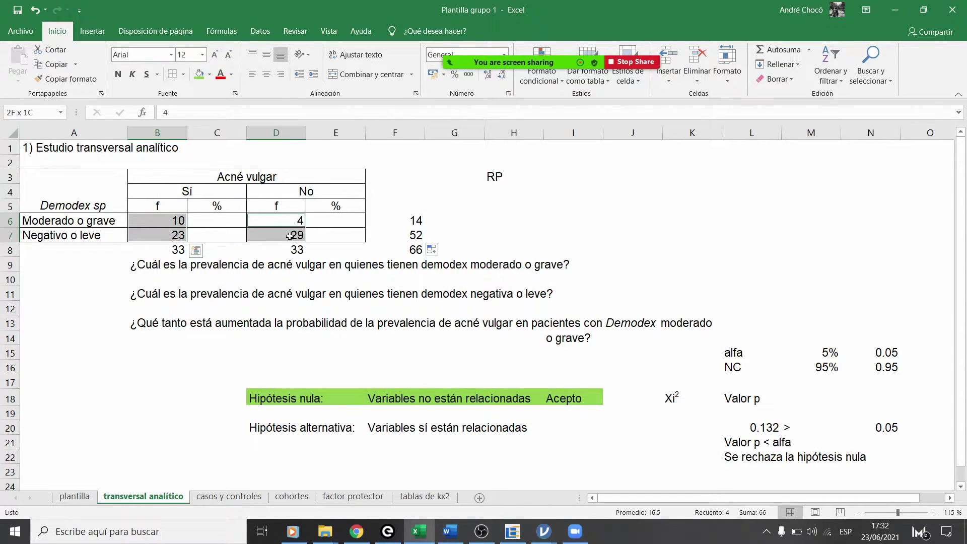
click(209, 76)
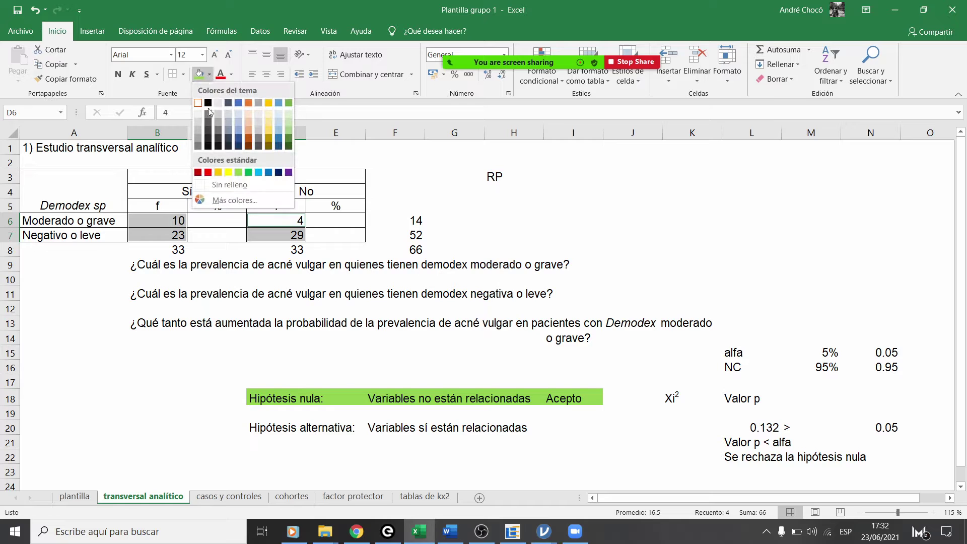
click(237, 166)
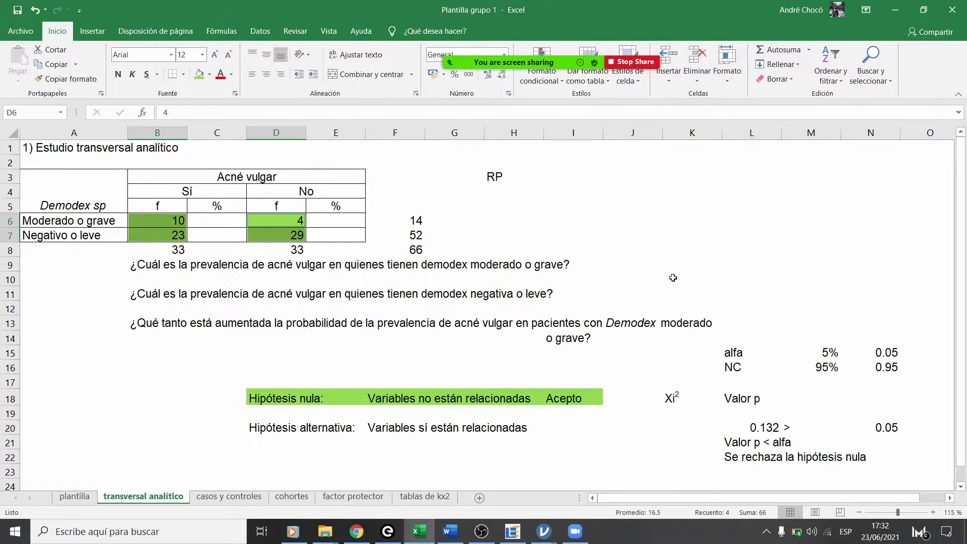
click(552, 234)
Step: Apply a thick outside border to the empty block J6:K7
click(610, 218)
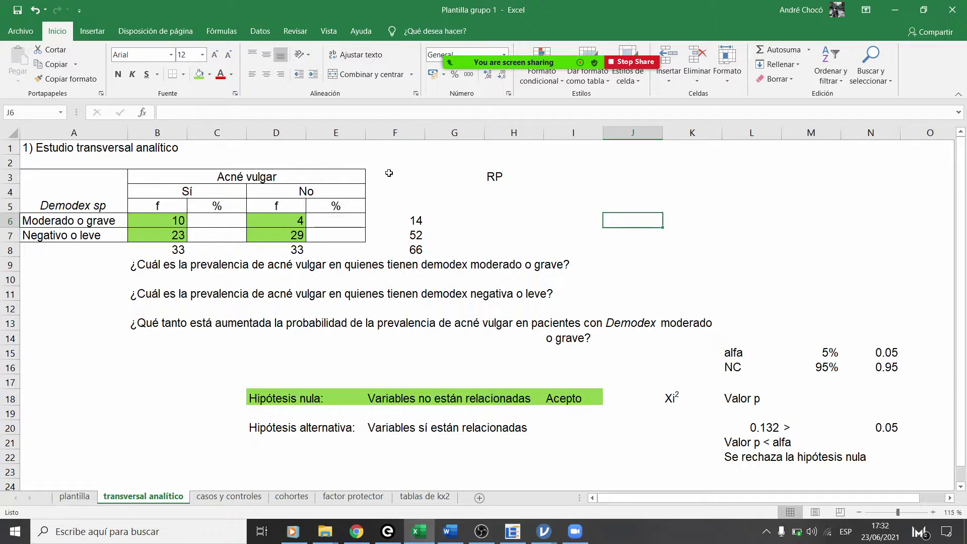
drag(624, 220, 688, 230)
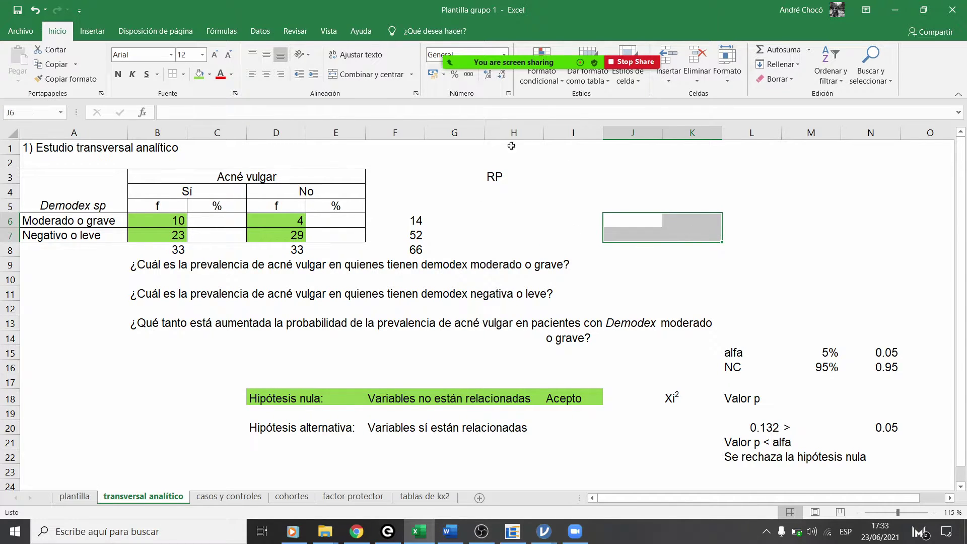
click(185, 75)
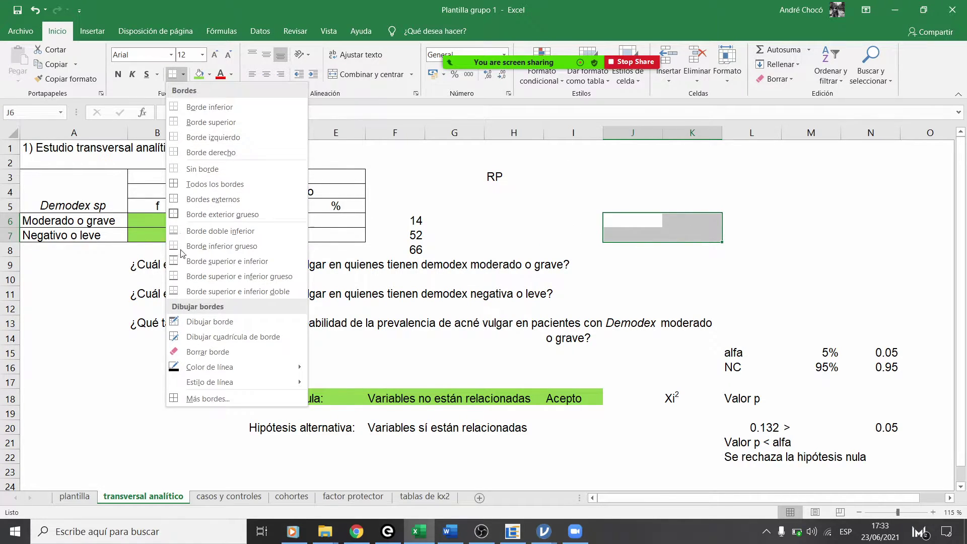
click(222, 214)
click(596, 252)
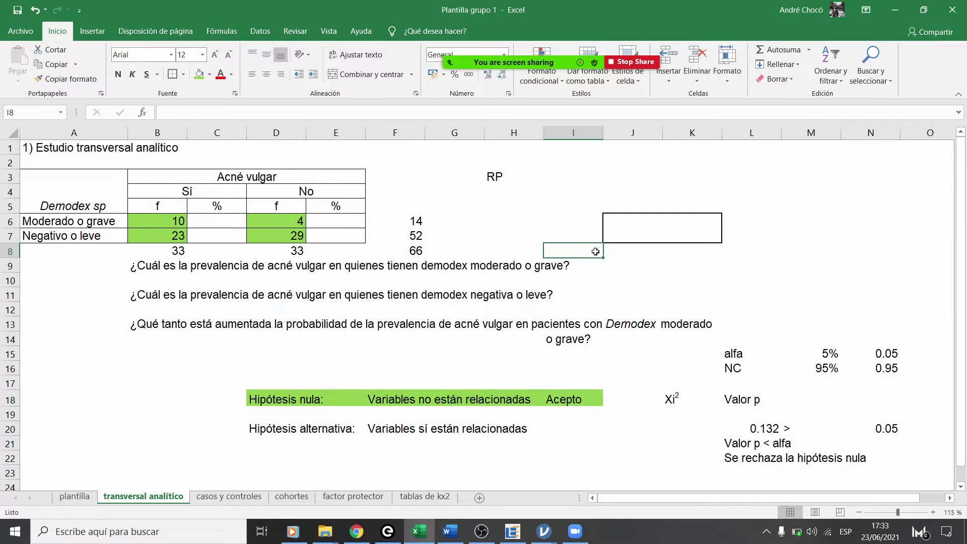
Step: Calculate the expected frequency for Moderado o grave with acne in J6 as =B8*F6/F8
click(633, 220)
text(=)
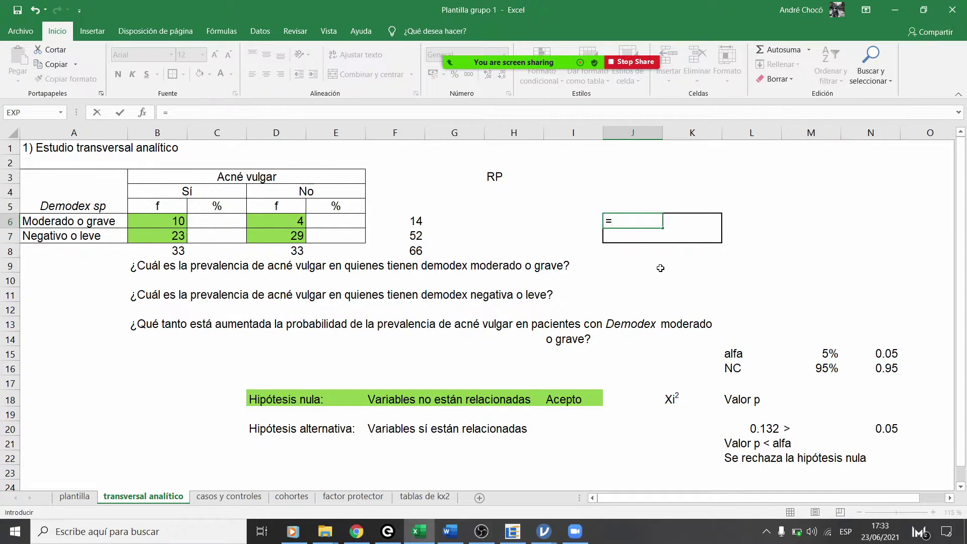
click(171, 250)
text(*)
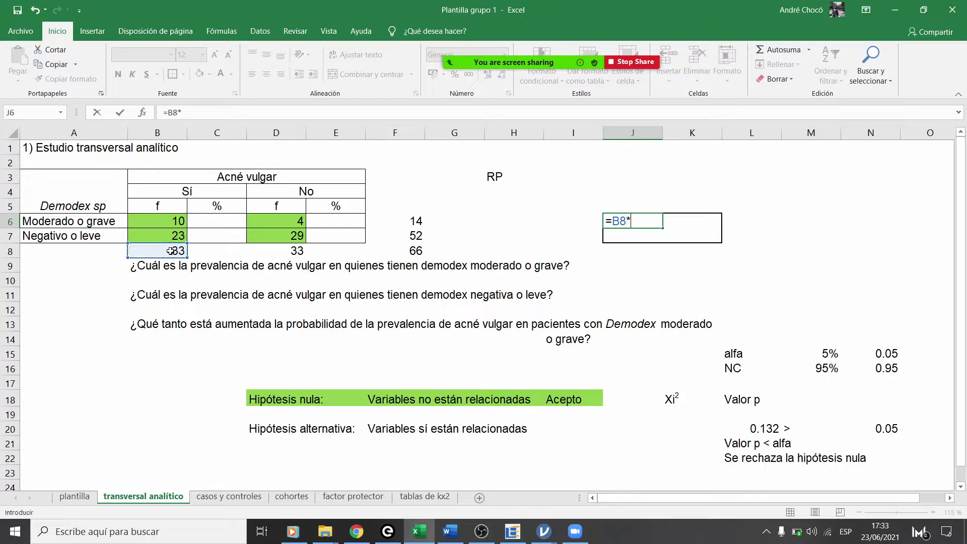
click(401, 218)
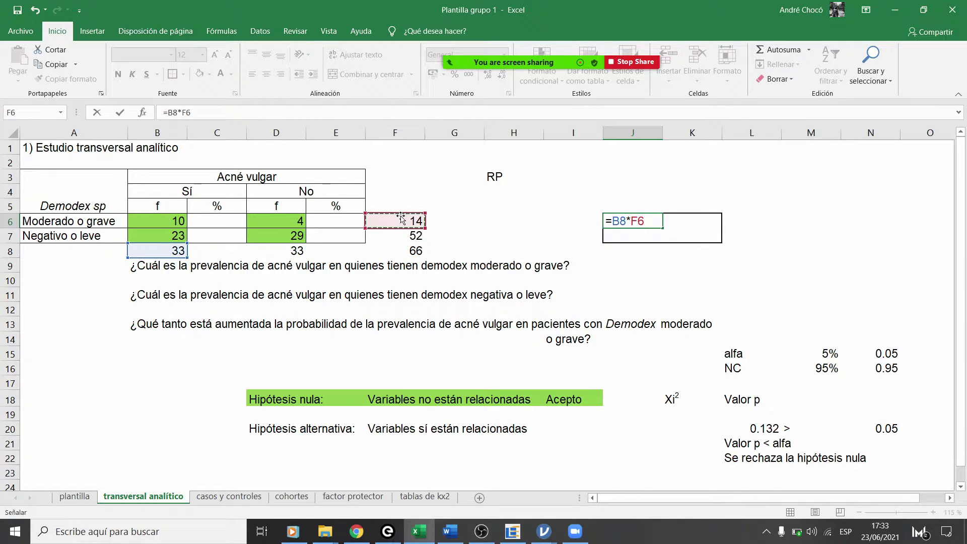
text(/)
click(408, 250)
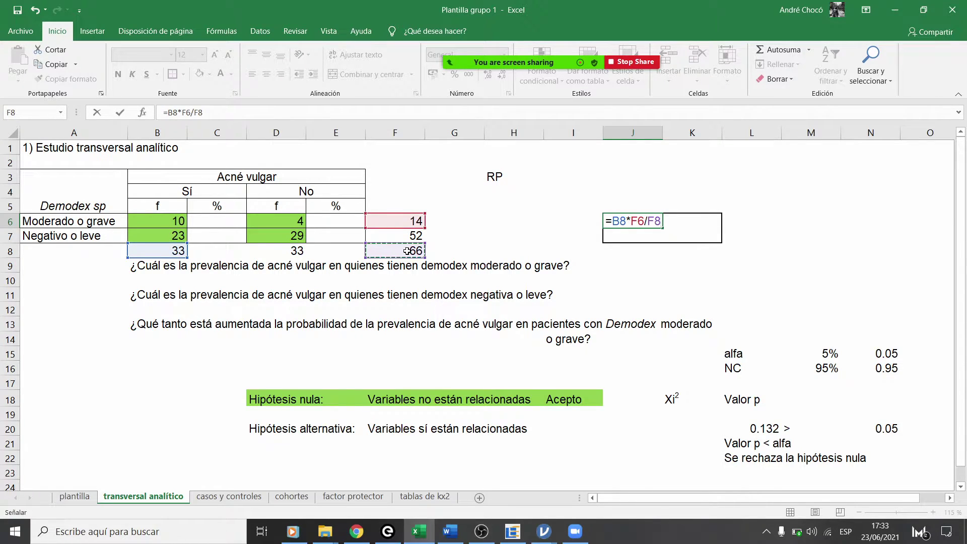
key(Return)
Step: Calculate the expected frequency for Negativo o leve with acne in J7 as =B8*F7/F8
text(=)
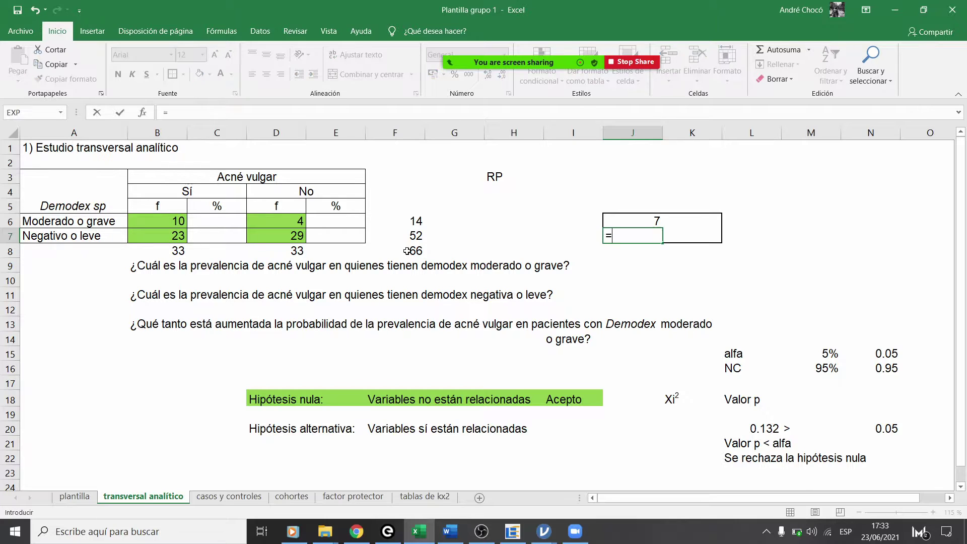
click(163, 256)
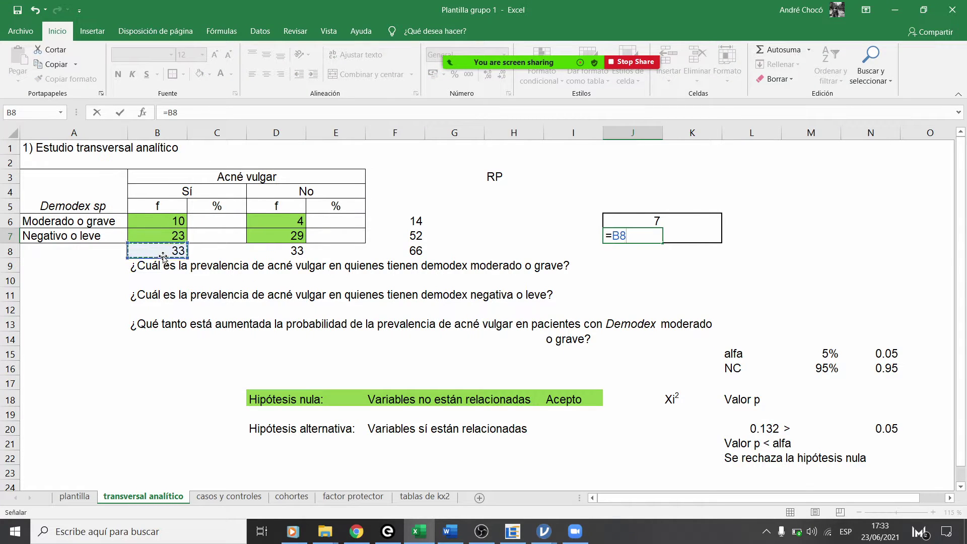
text(*)
click(413, 236)
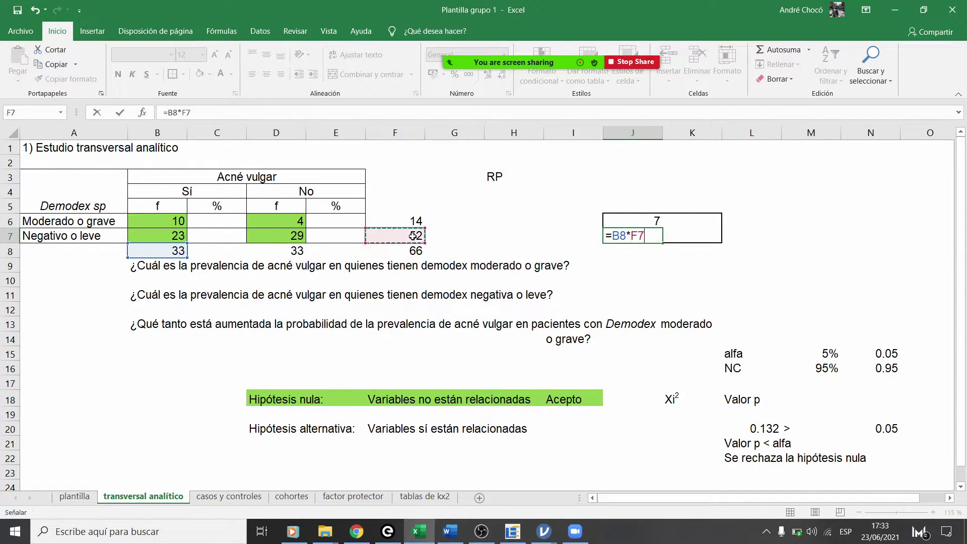
text(/)
click(419, 250)
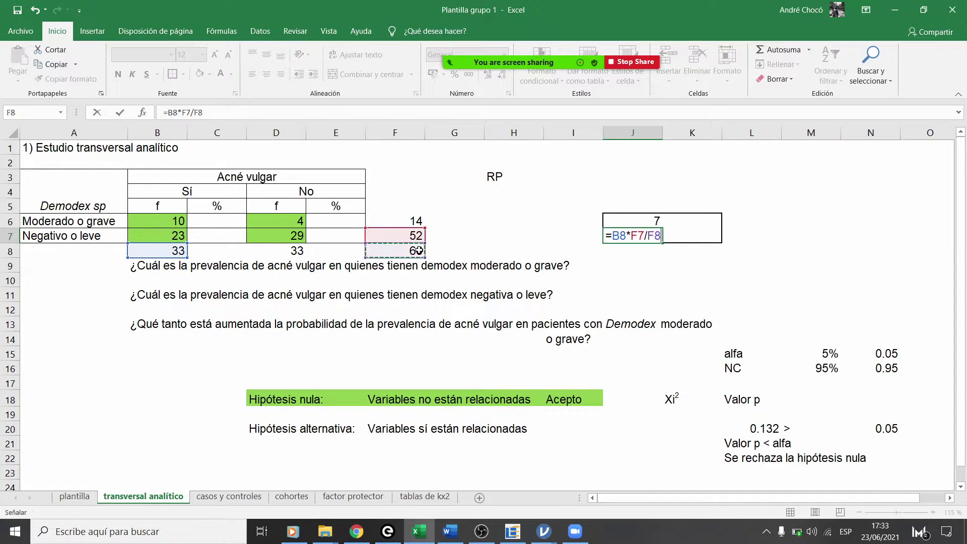
key(Return)
Step: Calculate the expected frequency for Moderado o grave without acne in K6 as =D8*F6/F8
key(Up)
key(Up)
key(Right)
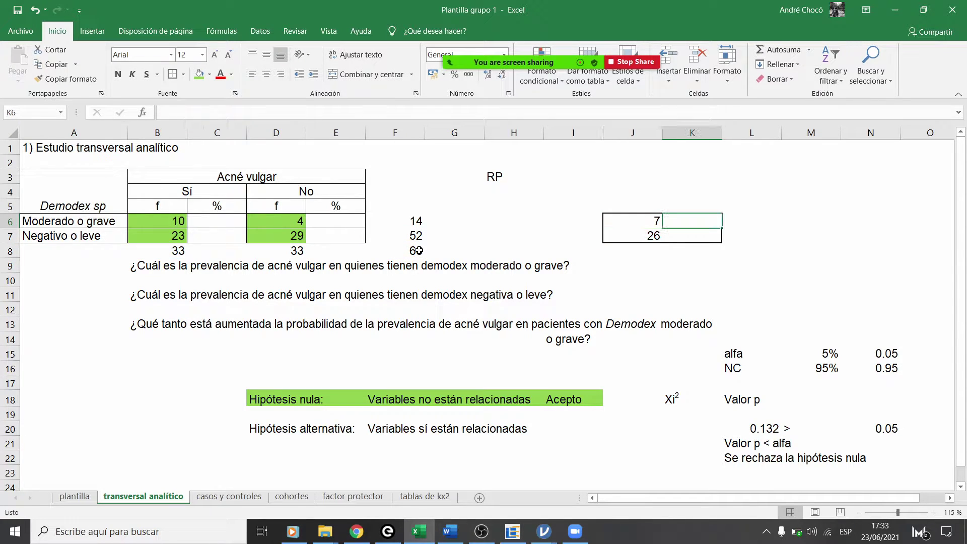
text(=)
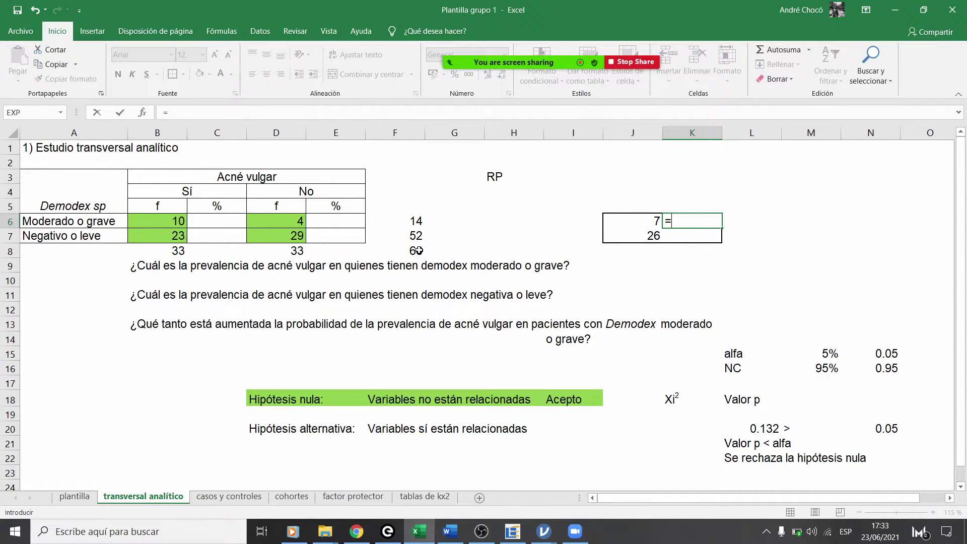
click(257, 250)
text(*)
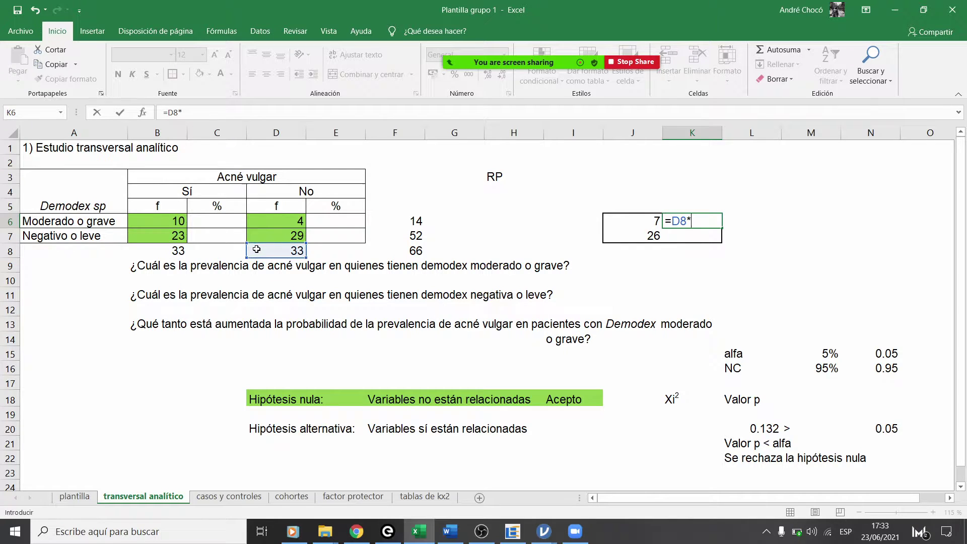
click(418, 220)
text(/)
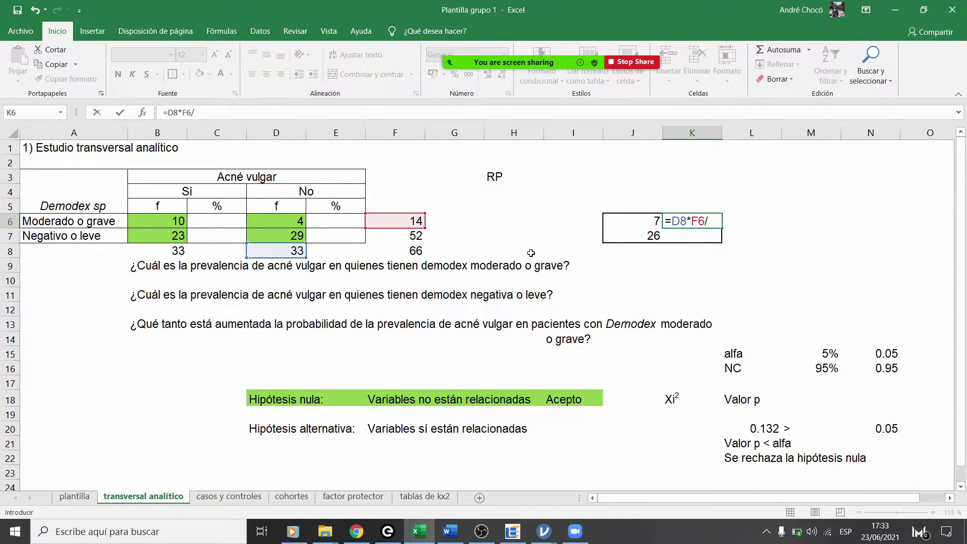
click(402, 251)
key(Return)
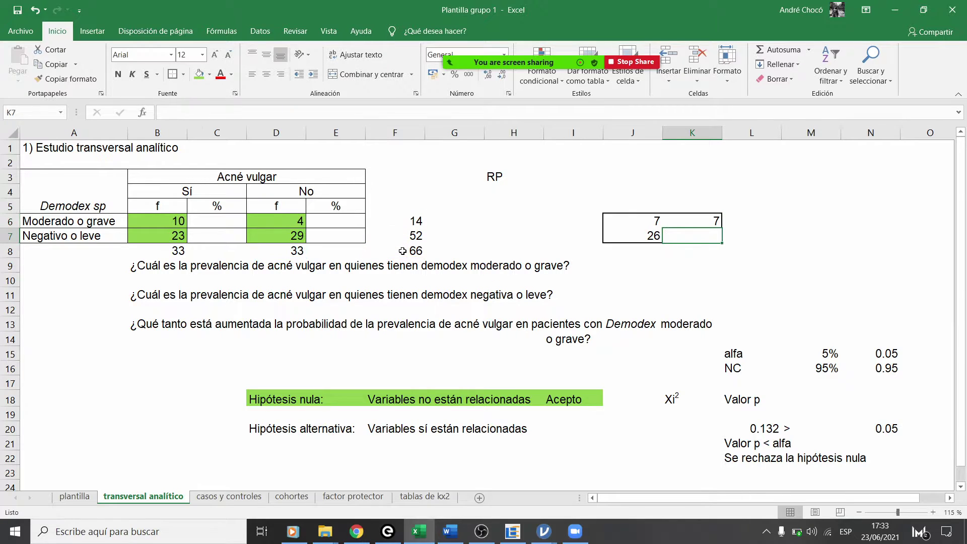
Step: Calculate the expected frequency for Negativo o leve without acne in K7 as =D8*F7/F8
text(=)
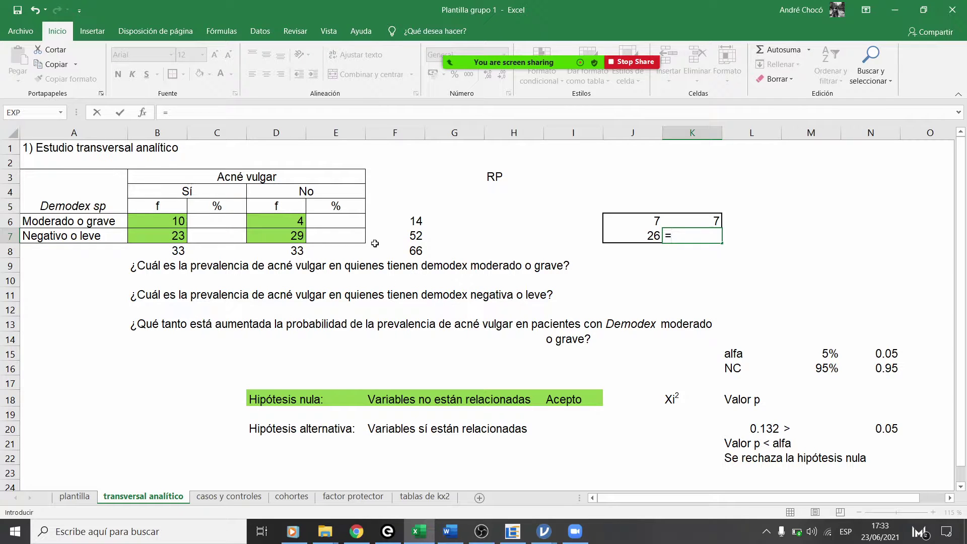
click(295, 253)
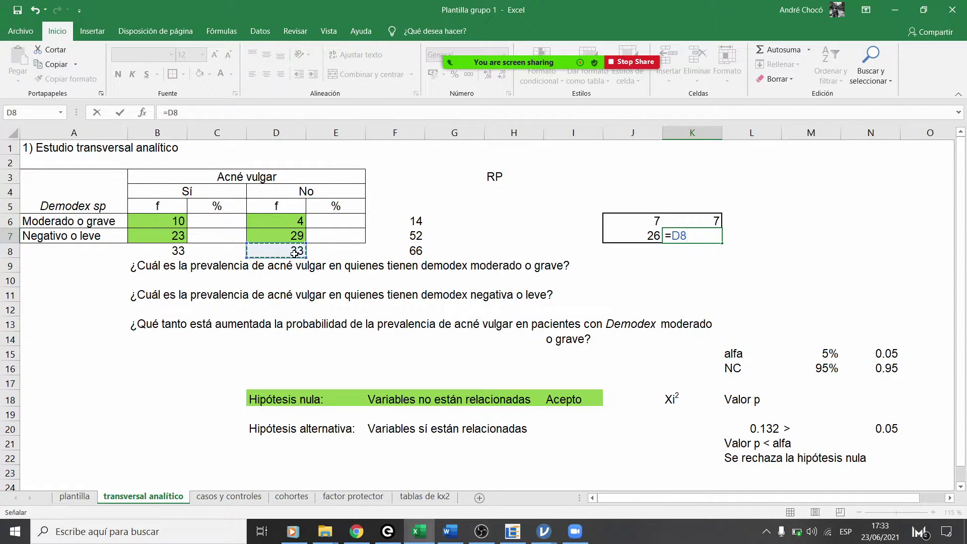
text(*)
click(396, 236)
text(/)
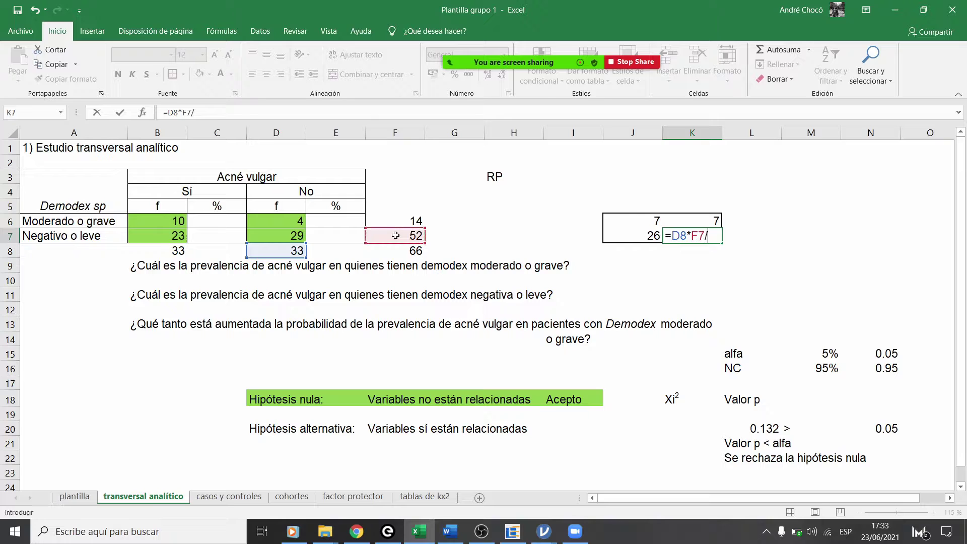
click(404, 250)
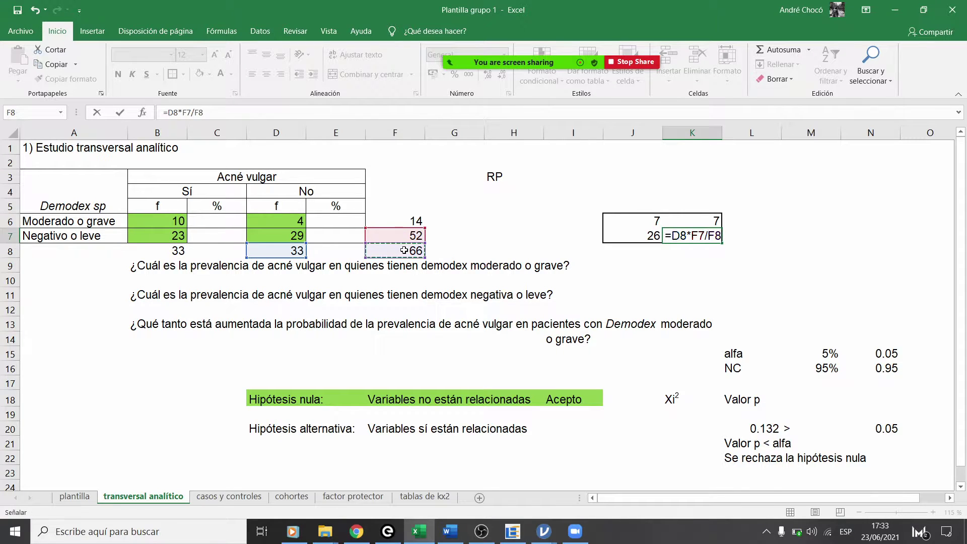
key(Return)
Step: Review the expected frequencies in J6:K7, comparing the with-acne and without-acne values for each Demodex row
click(657, 260)
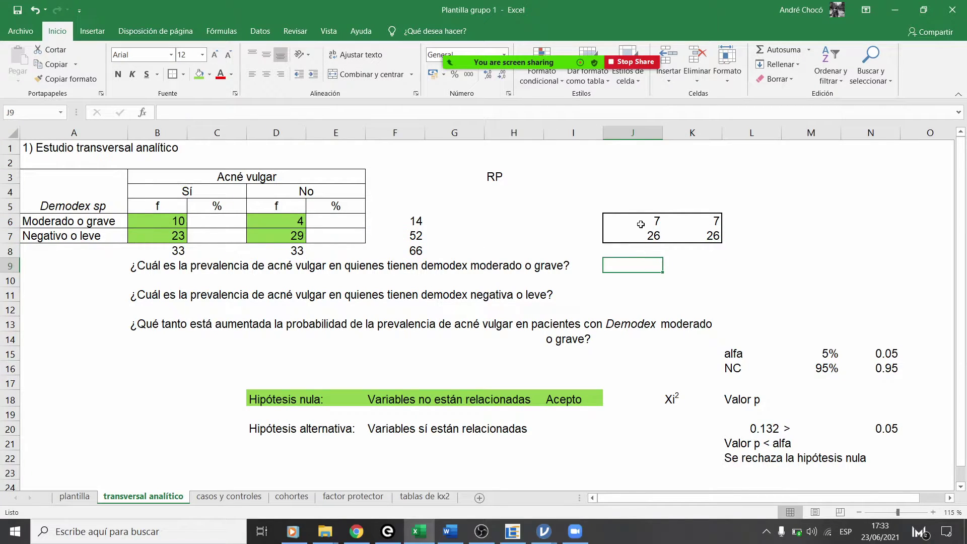
drag(641, 224, 655, 236)
drag(716, 224, 715, 235)
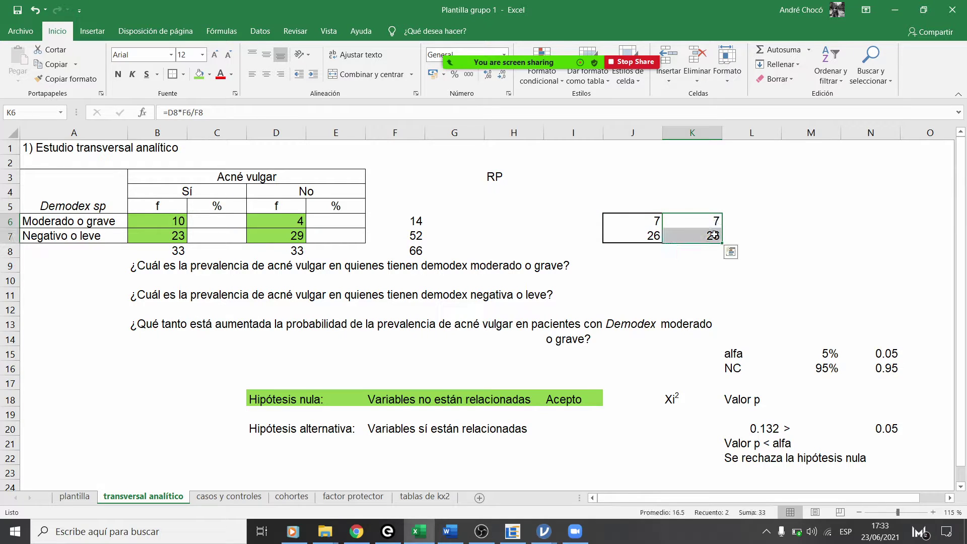
click(647, 226)
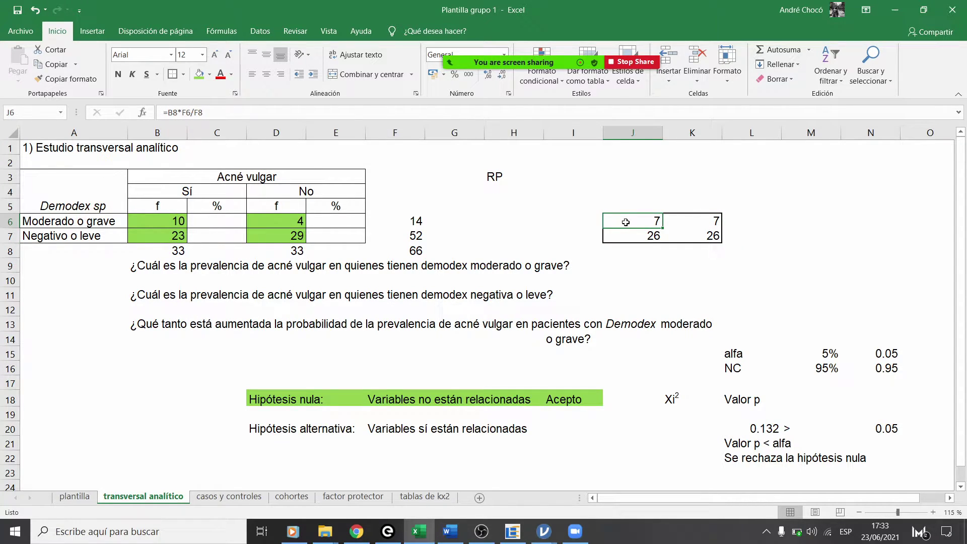
click(692, 265)
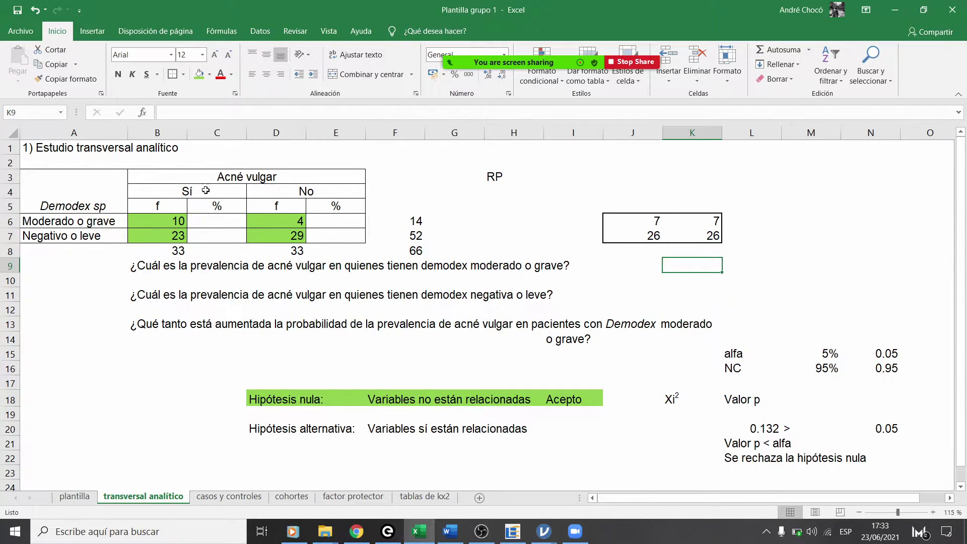
click(646, 221)
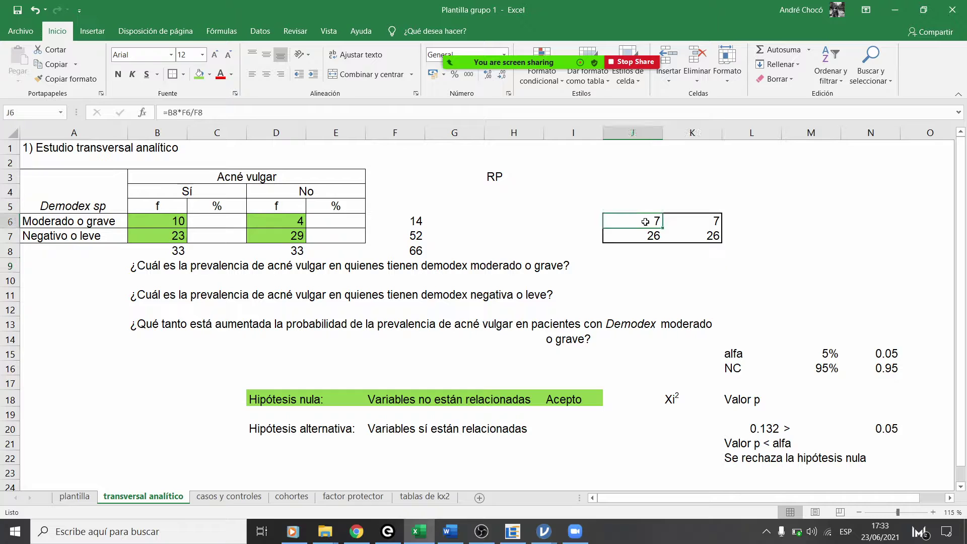
click(711, 218)
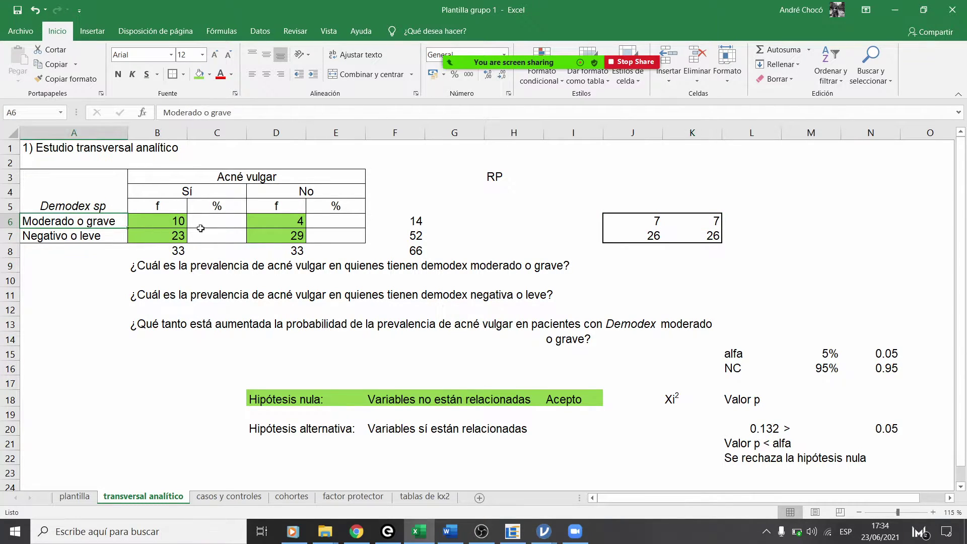
click(644, 235)
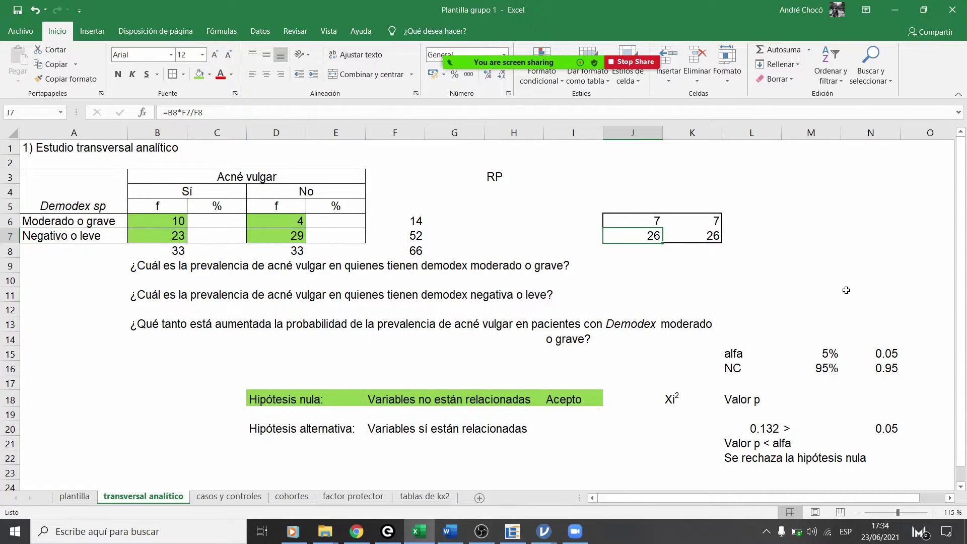
click(703, 236)
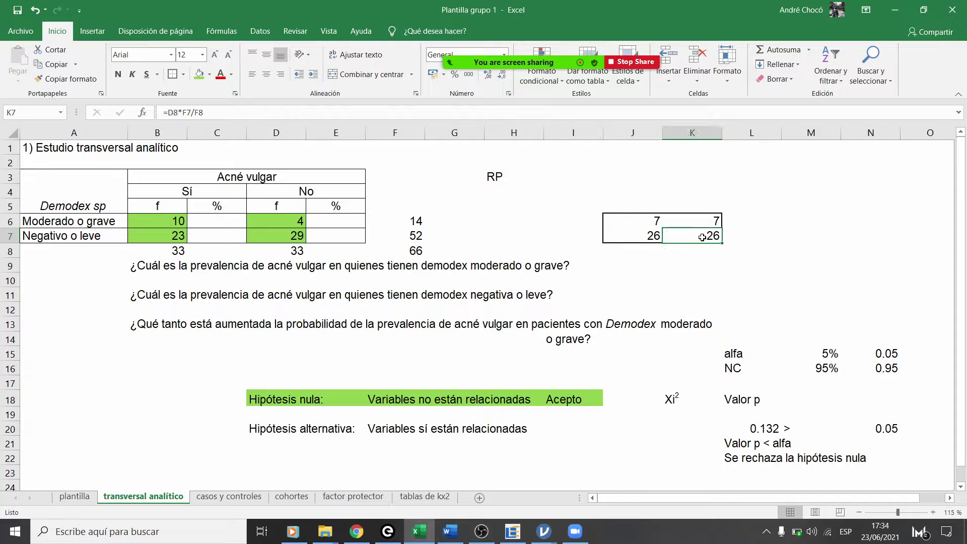
click(66, 235)
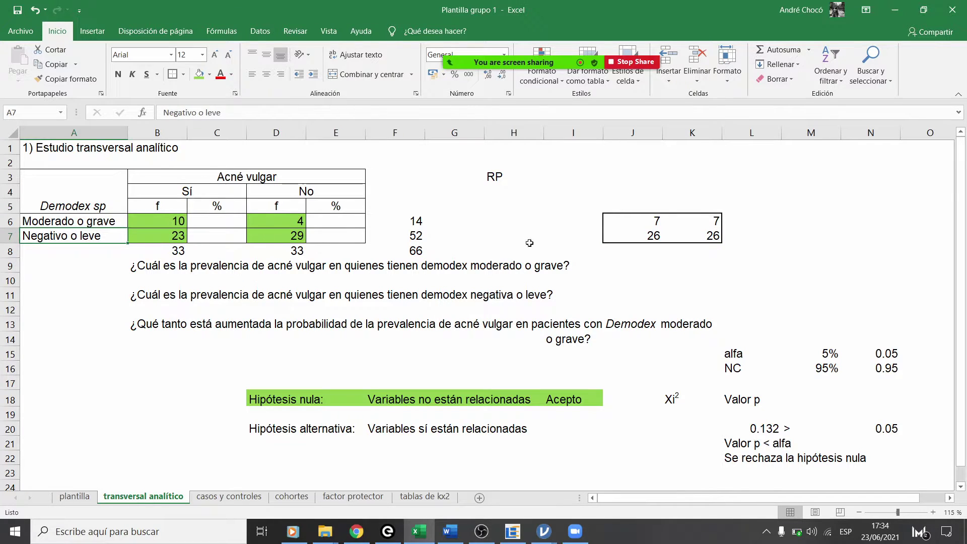
click(634, 218)
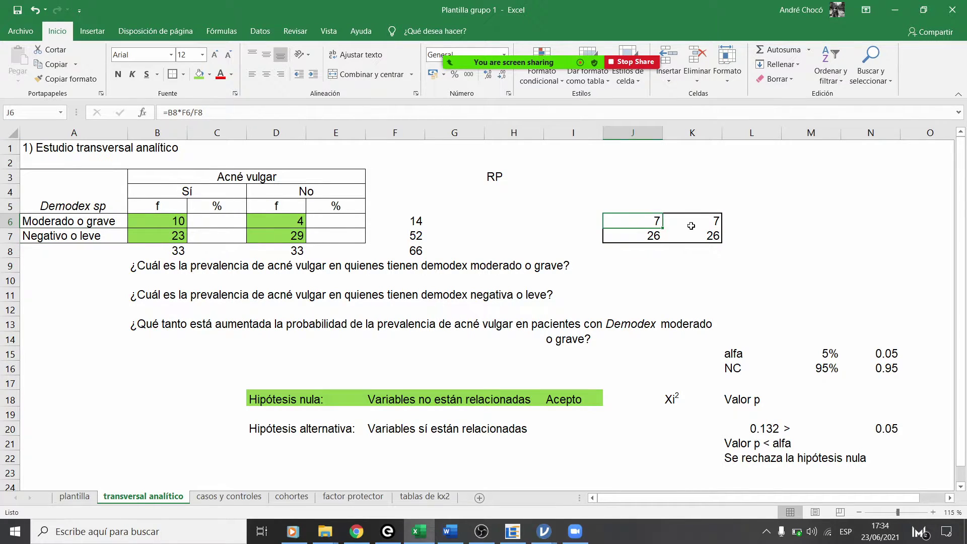
click(806, 217)
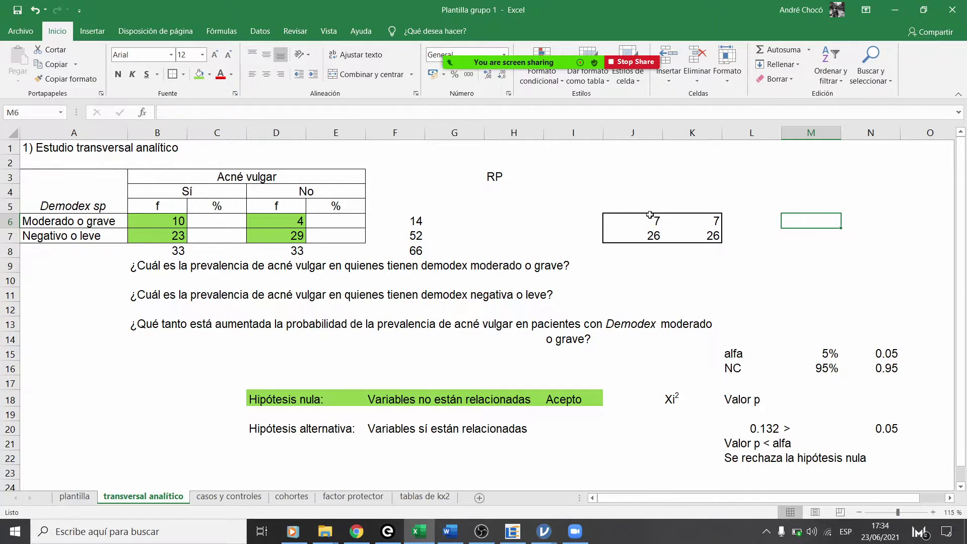
click(633, 224)
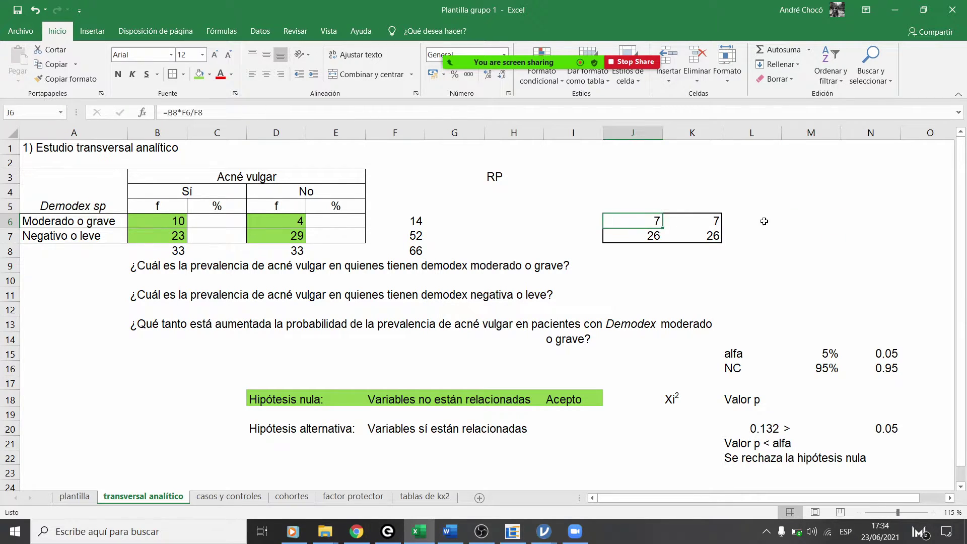
click(714, 220)
Step: Enter 50 in each cell of the block M6:N7 beside the expected frequencies
click(812, 218)
text(50)
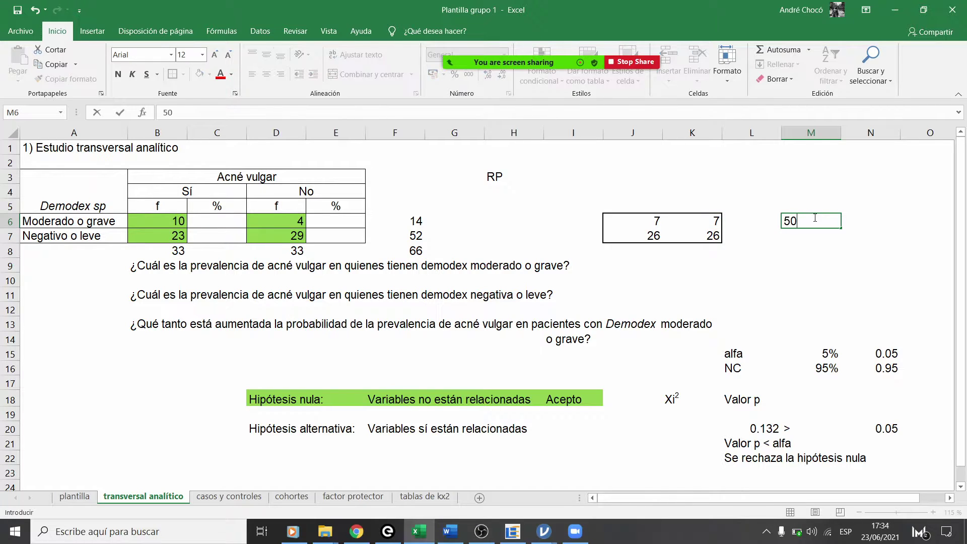
key(Tab)
text(50)
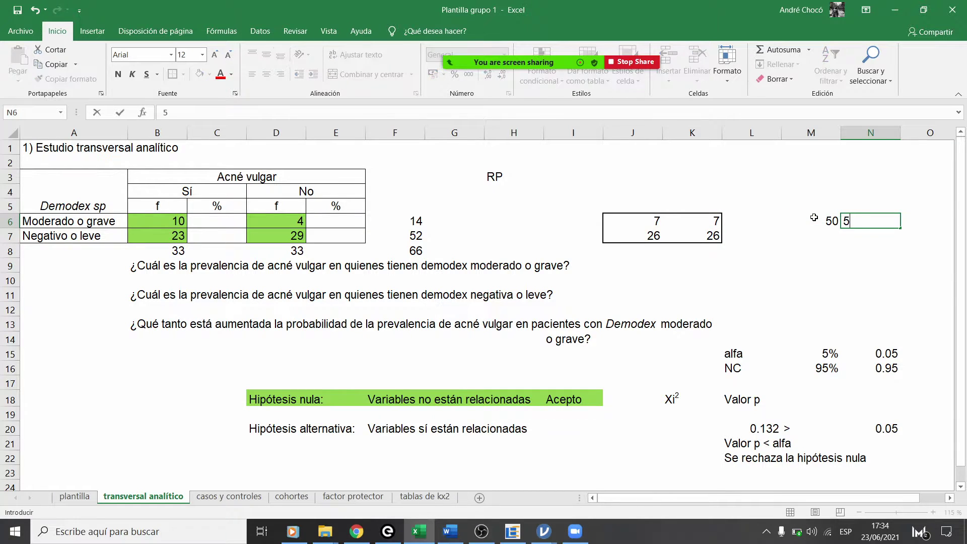
key(Return)
text(50)
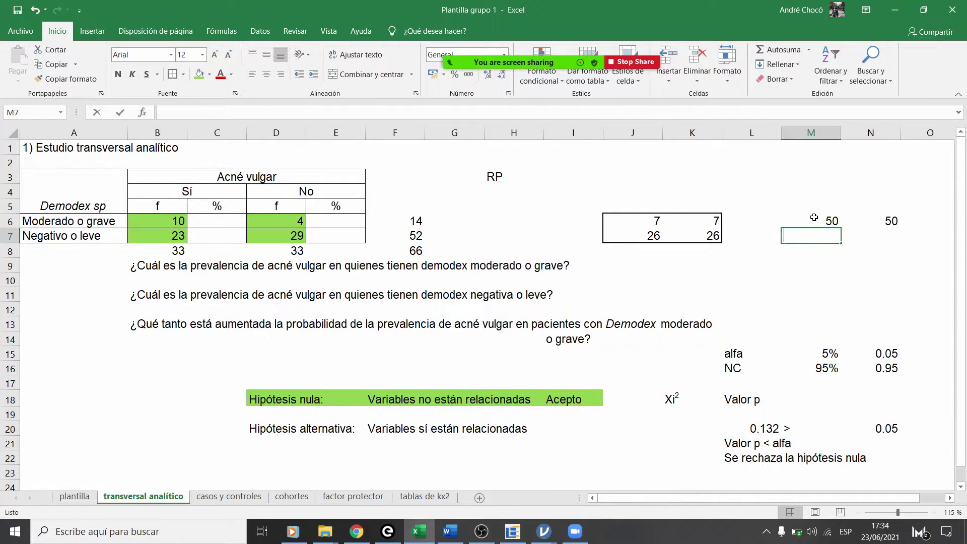
key(Tab)
text(50)
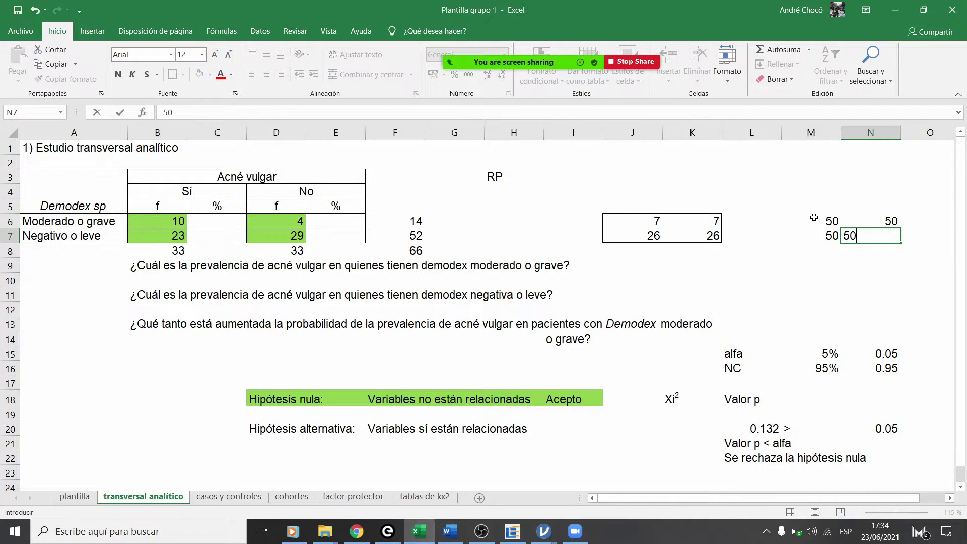
key(Return)
Step: Set M6 to 50% and copy it to N6
click(815, 217)
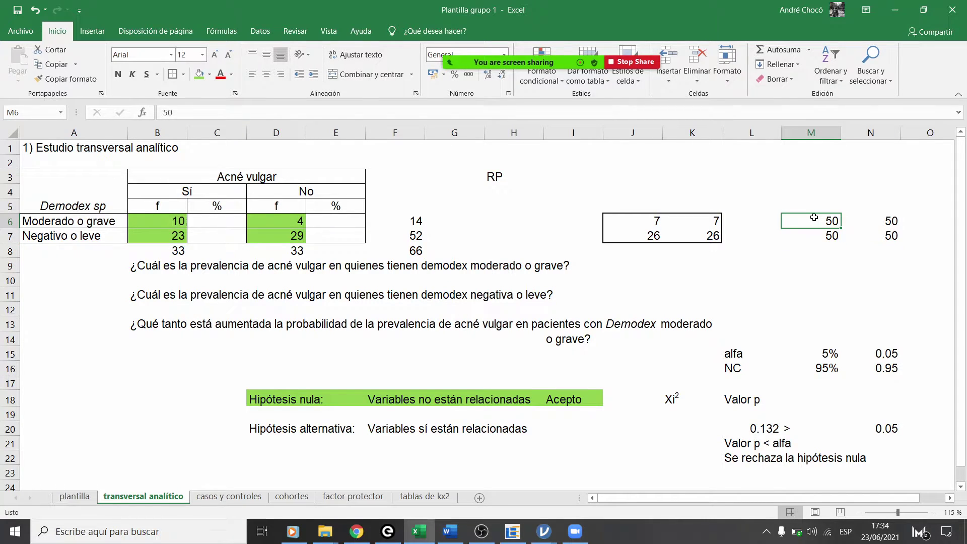
text(50%)
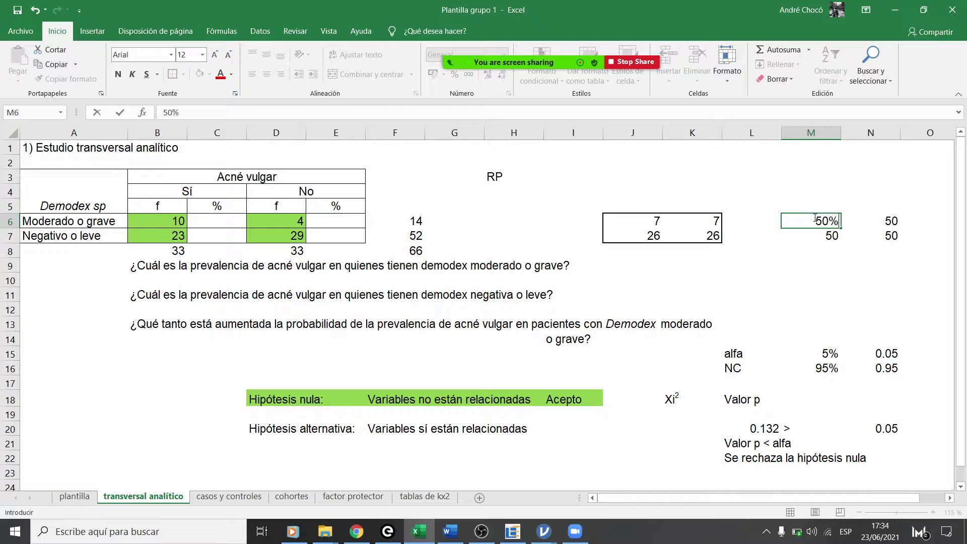
key(Return)
click(815, 218)
key(ctrl+c)
key(Right)
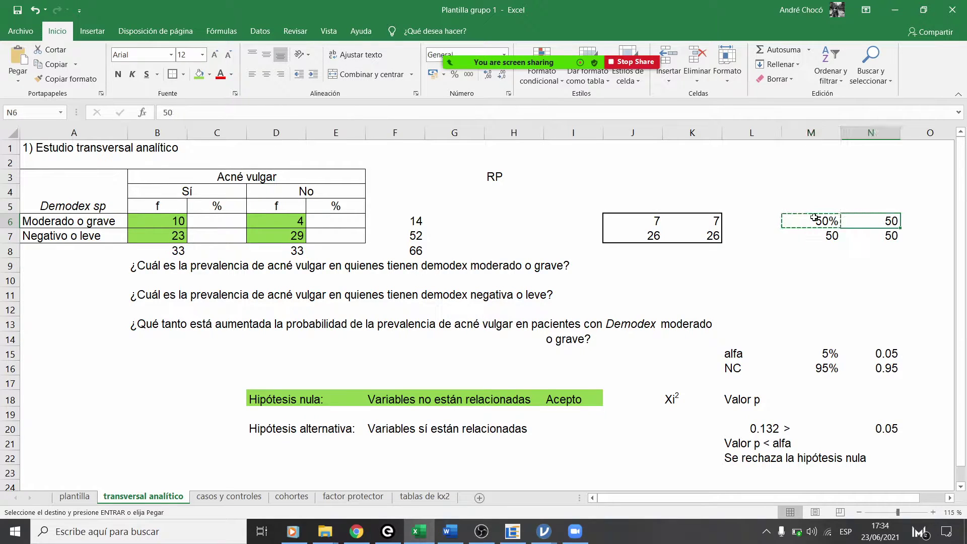
key(Return)
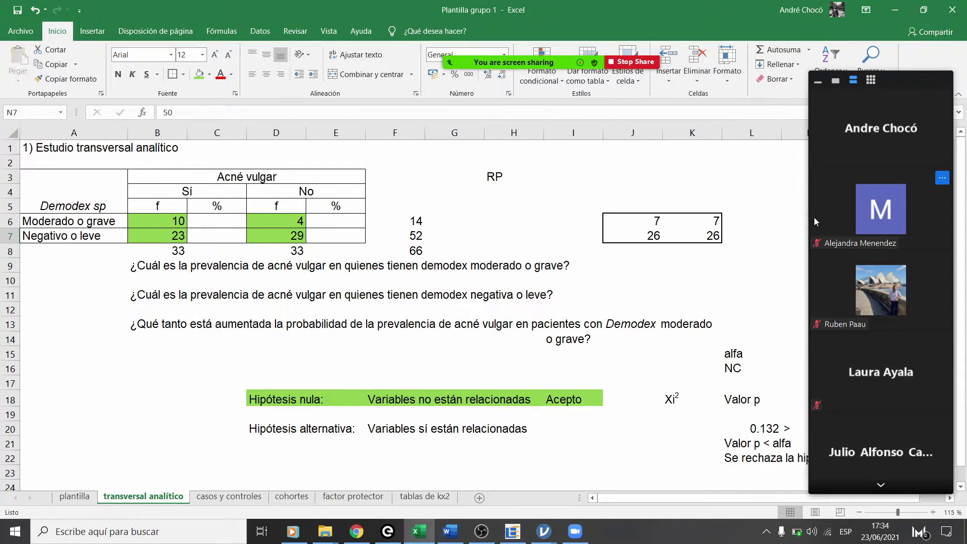
Step: Minimize the meeting participants window and fill the 50% values from M6 and N6 down into M7 and N7
click(752, 191)
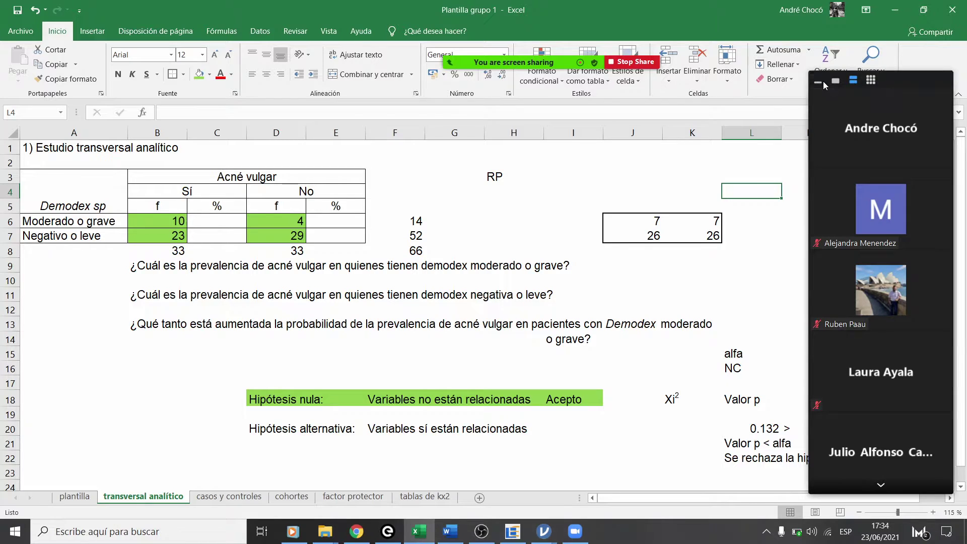
click(818, 81)
click(821, 221)
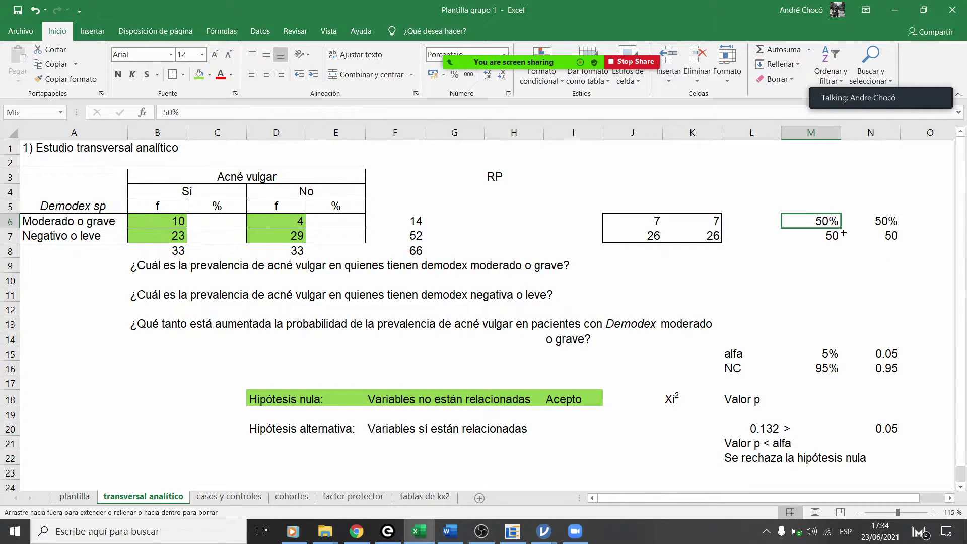
drag(841, 229, 843, 237)
click(881, 222)
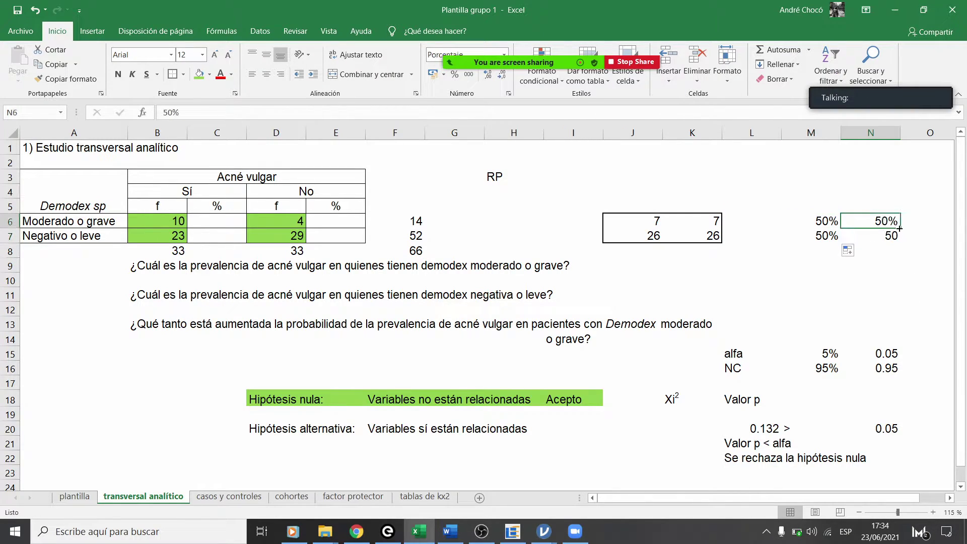
drag(901, 229, 902, 237)
Step: Switch to the demodex y acne file in jamovi to examine the expected counts in the contingency table
click(806, 249)
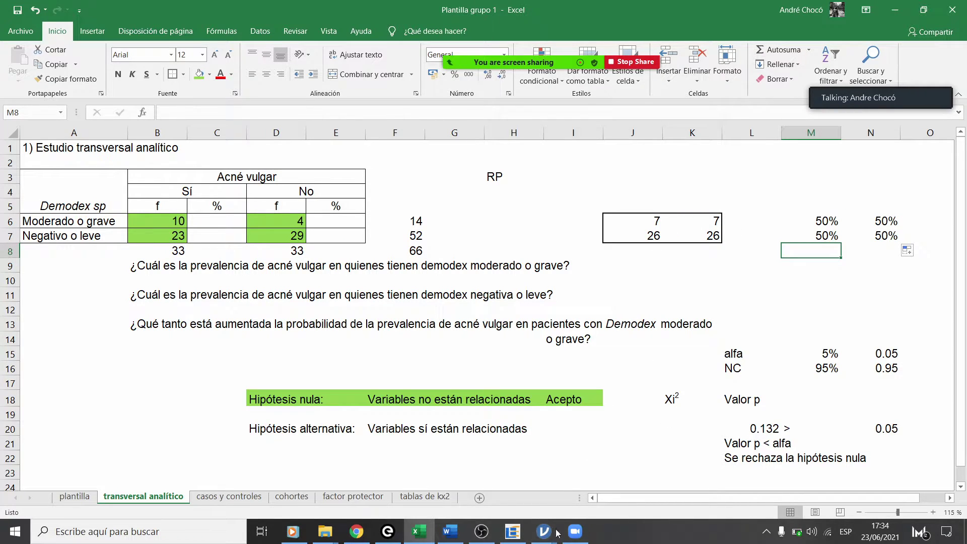
mouse_move(553, 541)
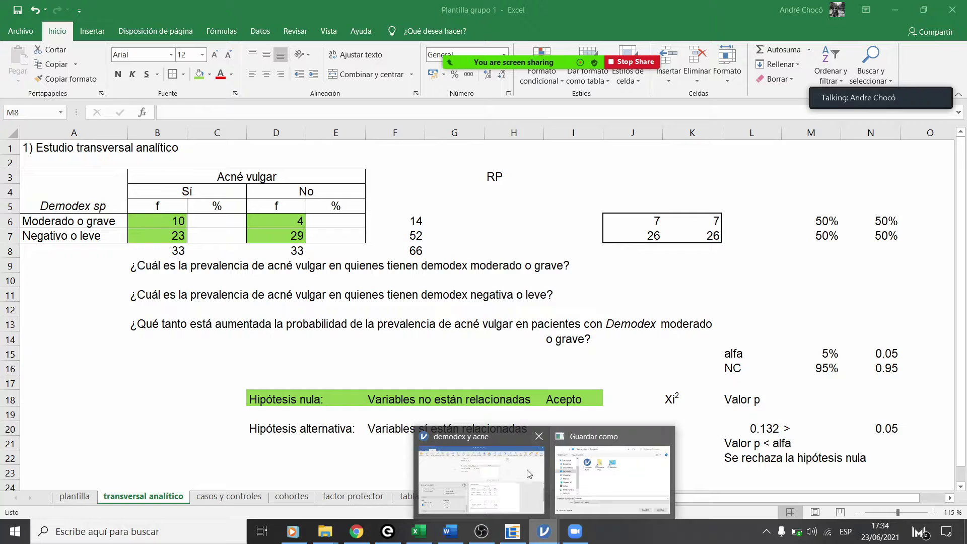
click(505, 468)
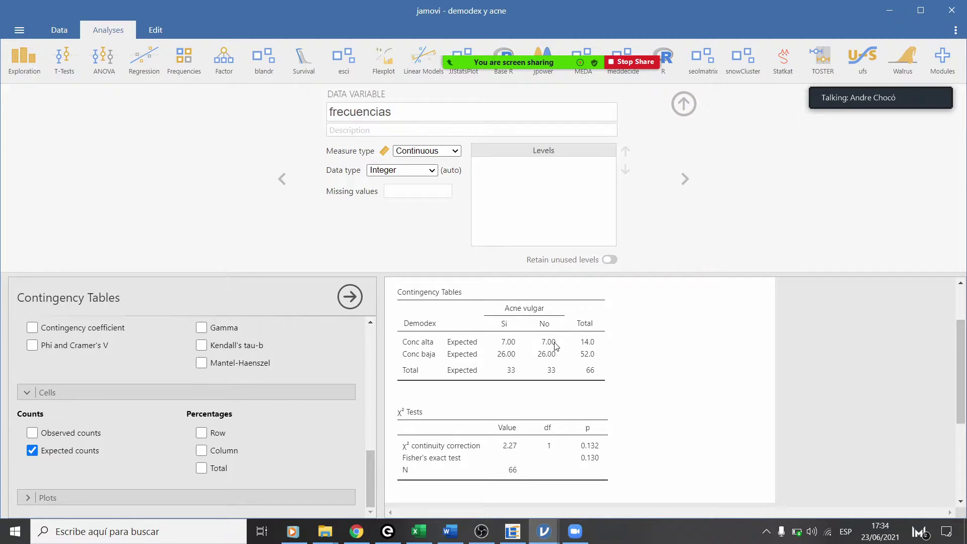
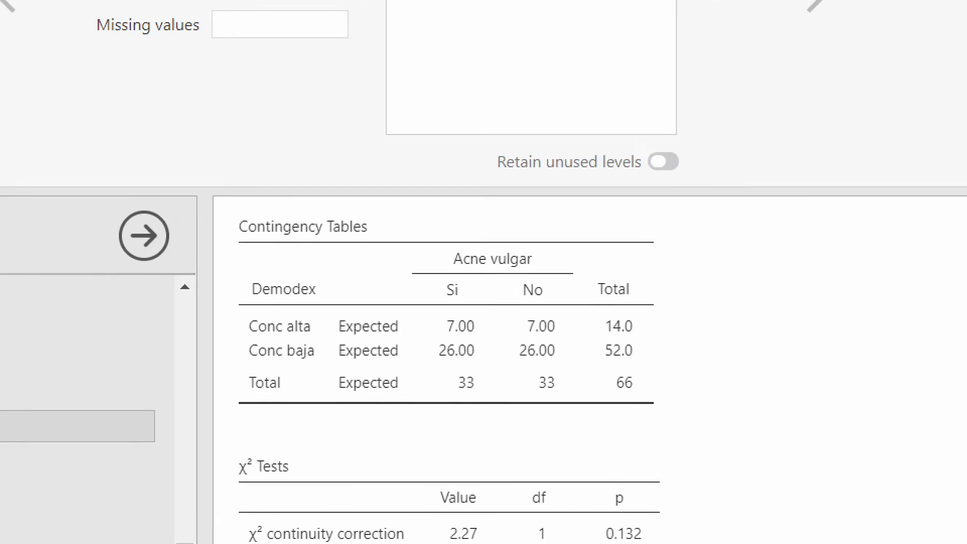
Step: Circle the four expected counts in the contingency table and handwrite example counts including 7, 26 and 3 beside it
mouse_move(541, 298)
mouse_down()
mouse_move(450, 292)
mouse_move(433, 354)
mouse_move(557, 365)
mouse_move(544, 295)
mouse_up()
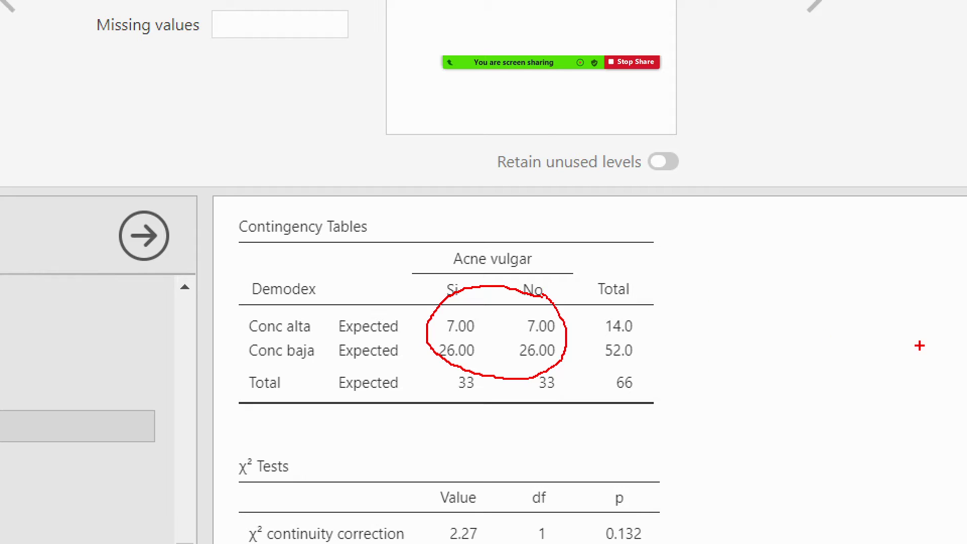
mouse_move(776, 330)
mouse_down()
mouse_move(790, 354)
mouse_move(801, 338)
mouse_up()
drag(764, 394, 814, 401)
mouse_move(870, 318)
mouse_down()
mouse_move(898, 343)
mouse_move(881, 360)
mouse_move(903, 401)
mouse_up()
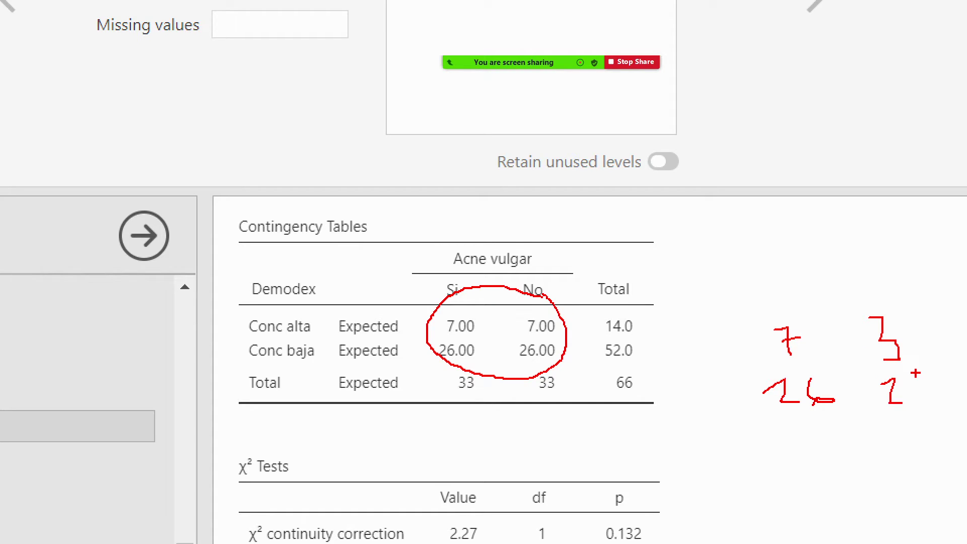
mouse_move(922, 370)
mouse_down()
mouse_move(909, 378)
mouse_move(927, 388)
mouse_move(908, 389)
mouse_up()
drag(742, 229, 770, 241)
mouse_move(780, 206)
mouse_down()
mouse_move(808, 220)
mouse_move(790, 232)
mouse_up()
mouse_move(779, 205)
mouse_down()
mouse_move(811, 204)
mouse_move(827, 222)
mouse_move(834, 212)
mouse_move(831, 239)
mouse_move(856, 236)
mouse_move(848, 226)
mouse_up()
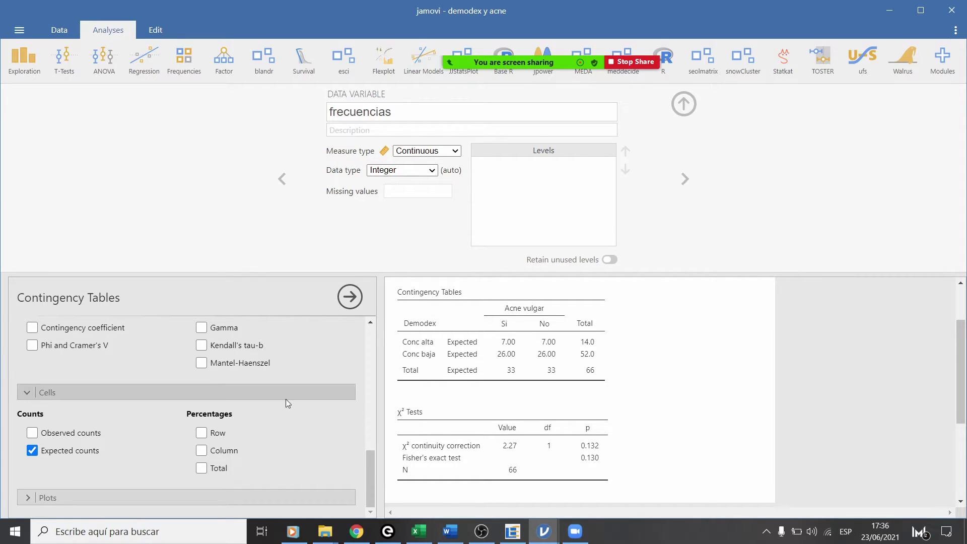
scroll(285, 399, up, 3)
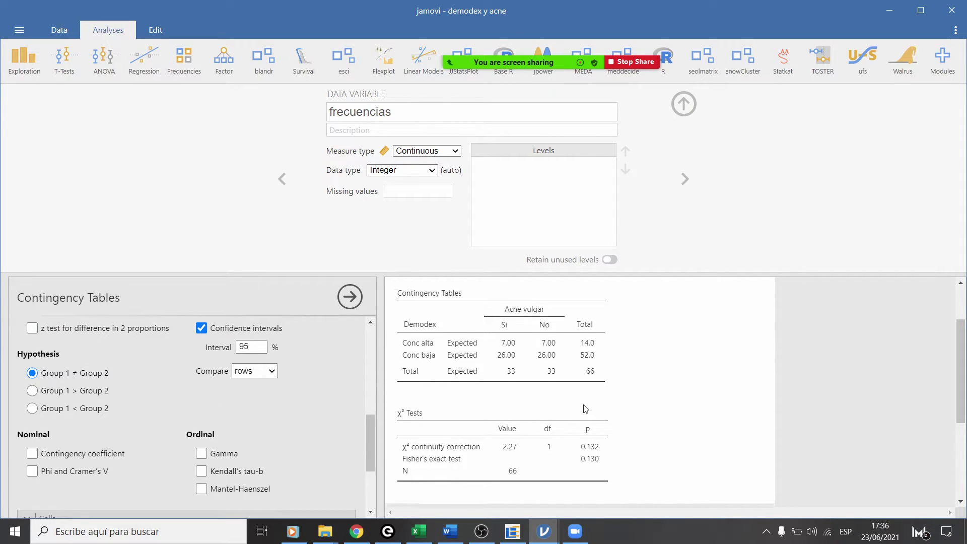
scroll(587, 407, up, 2)
scroll(564, 400, down, 5)
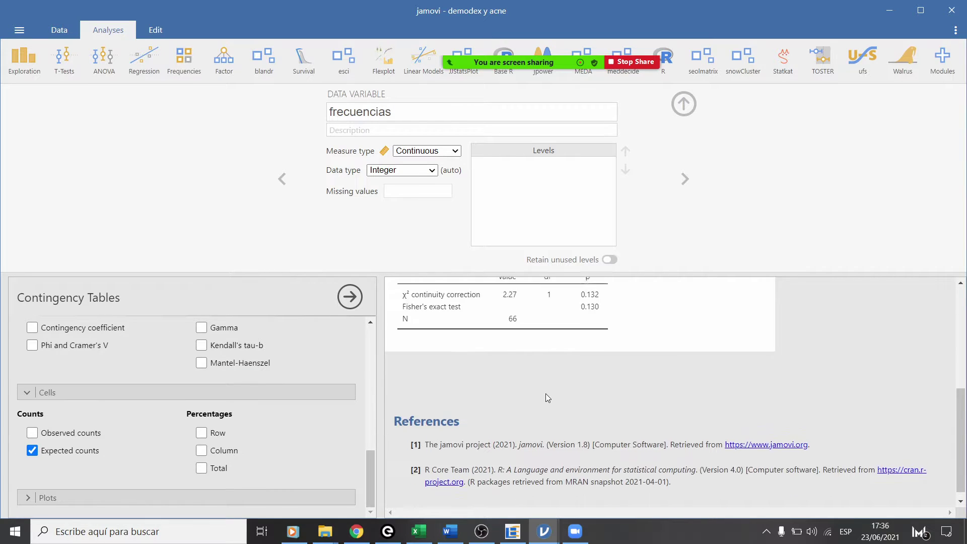
scroll(548, 398, up, 2)
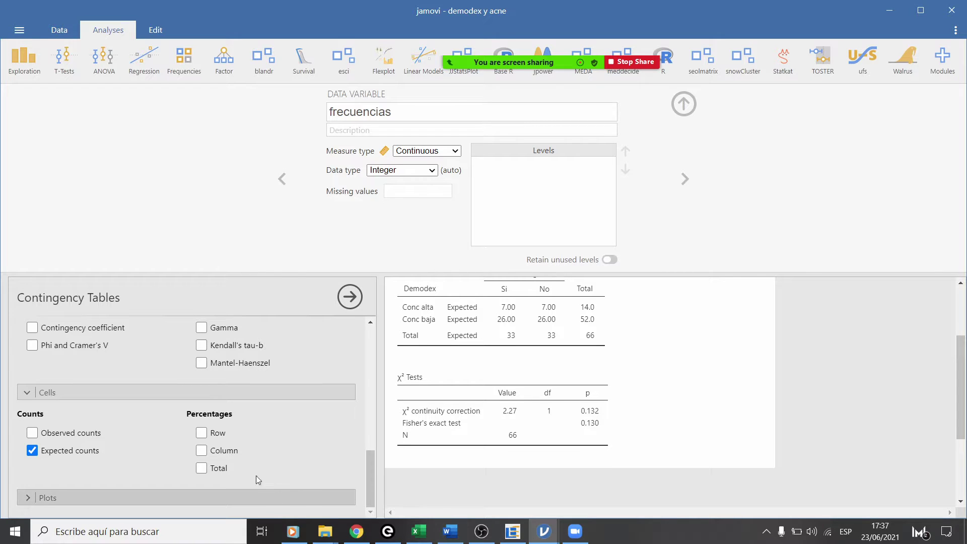
Step: Switch to the Excel workbook, open the casos y controles sheet and select the OR cell G3
click(512, 533)
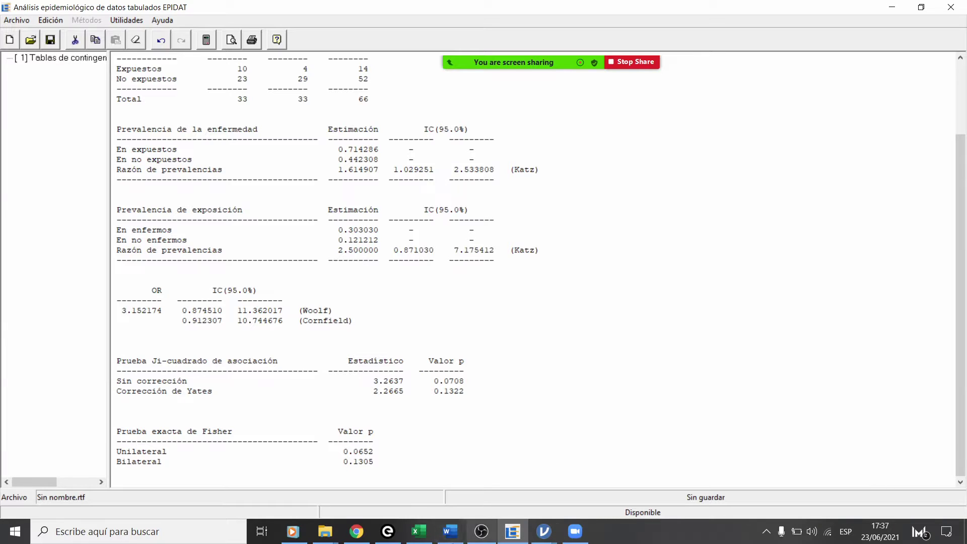
click(422, 534)
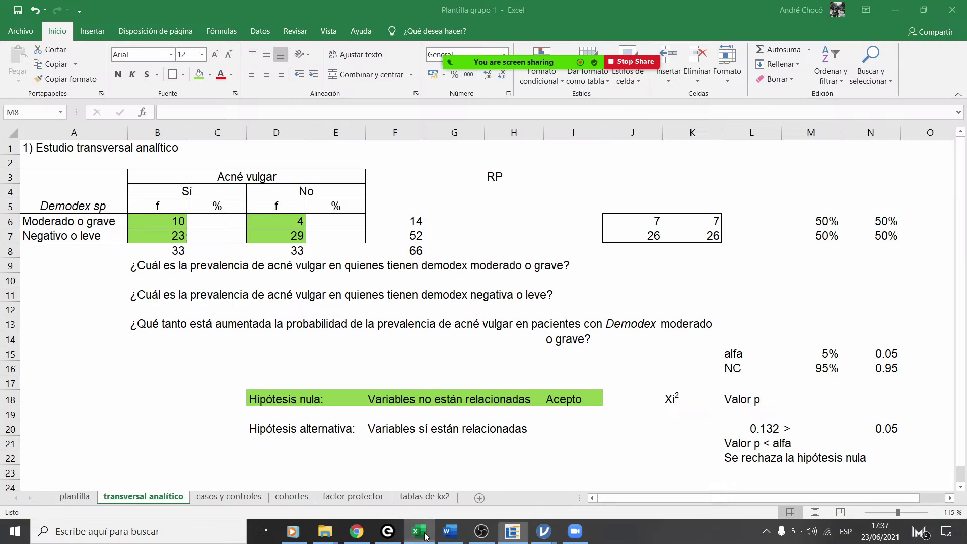
click(213, 497)
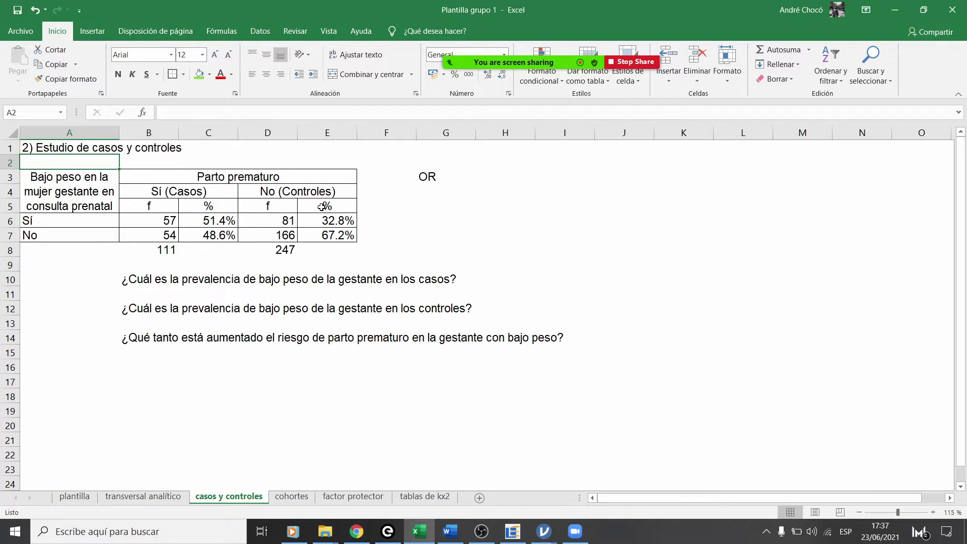
click(425, 181)
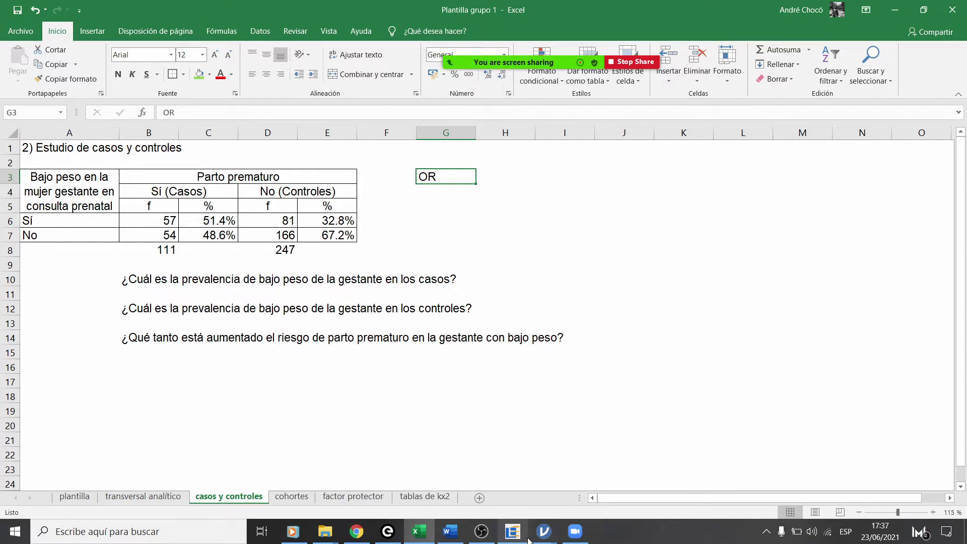
Step: Switch to EPIDAT, shrink it to a floating window over the spreadsheet and close the previous 2x2 table analysis
click(513, 531)
double_click(247, 8)
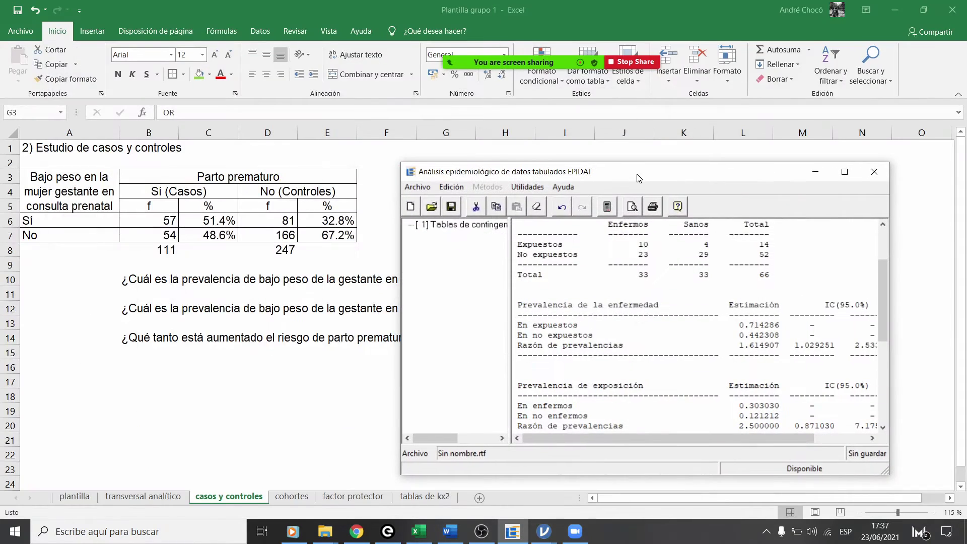
click(639, 213)
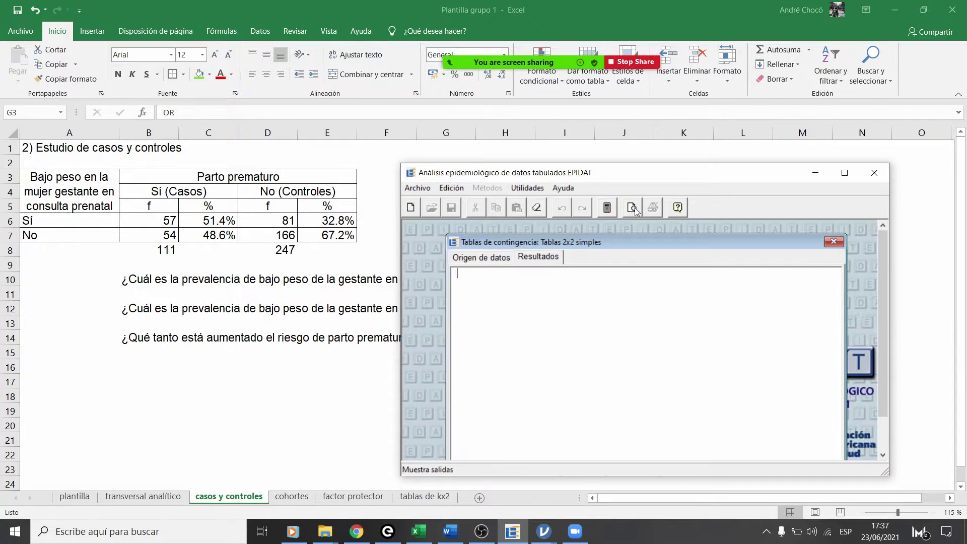
click(485, 259)
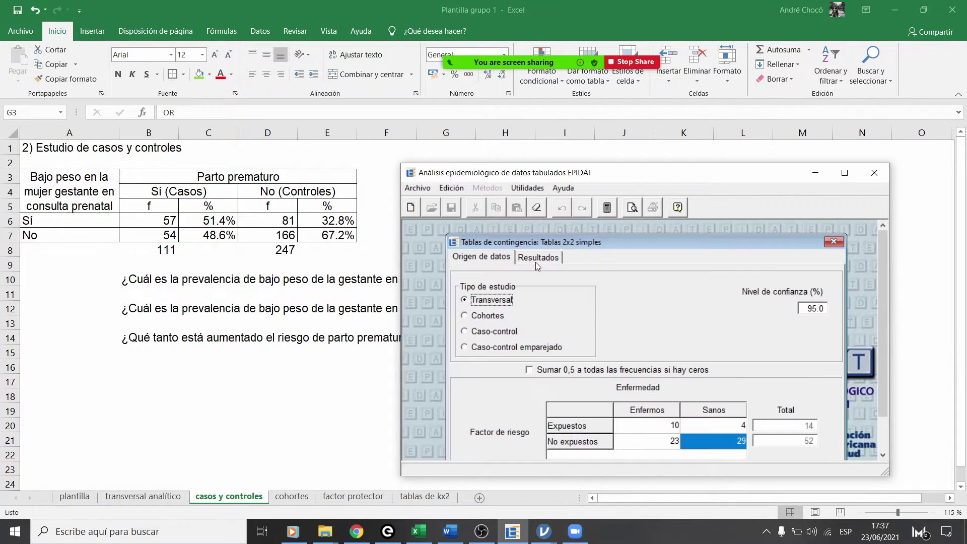
click(833, 242)
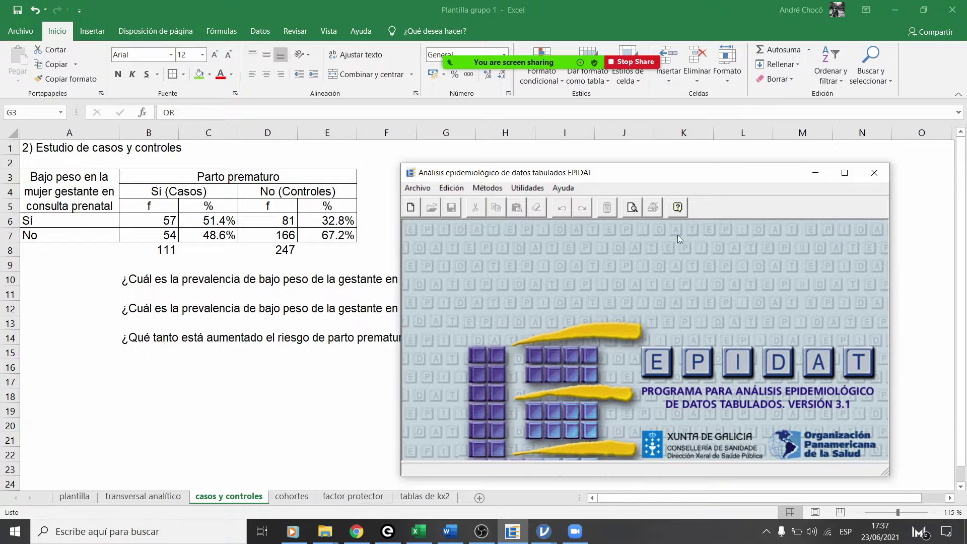
Step: Start a new simple 2x2 contingency table analysis and set the study type to Caso-control
click(489, 189)
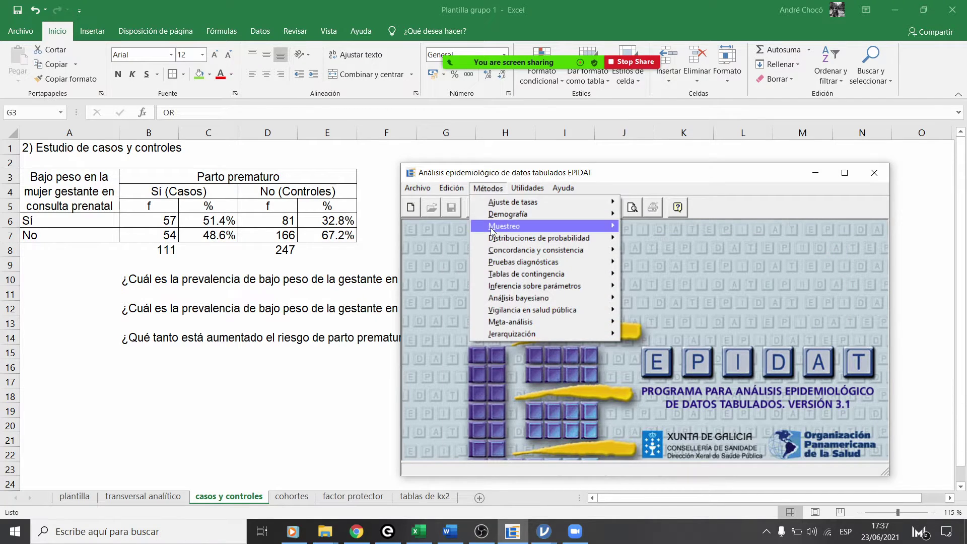
mouse_move(492, 231)
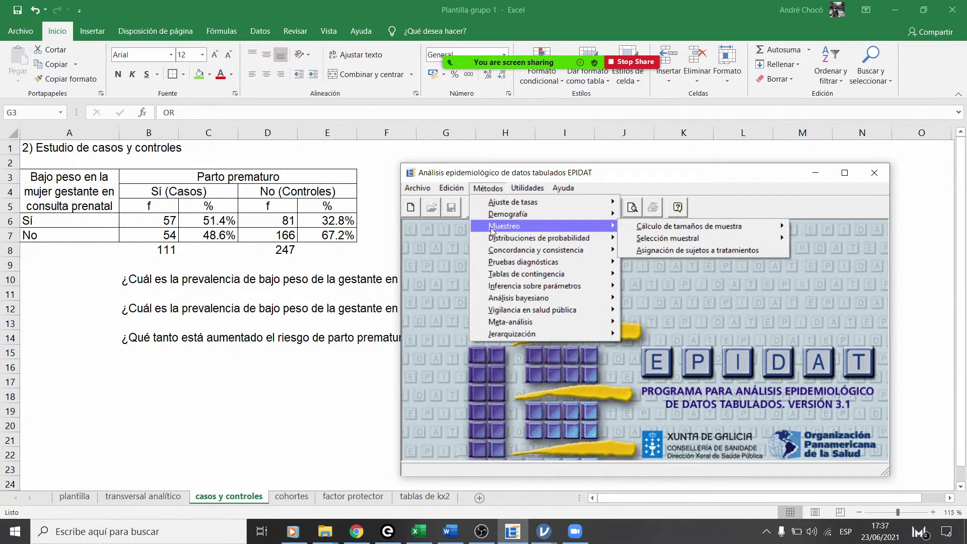
mouse_move(520, 275)
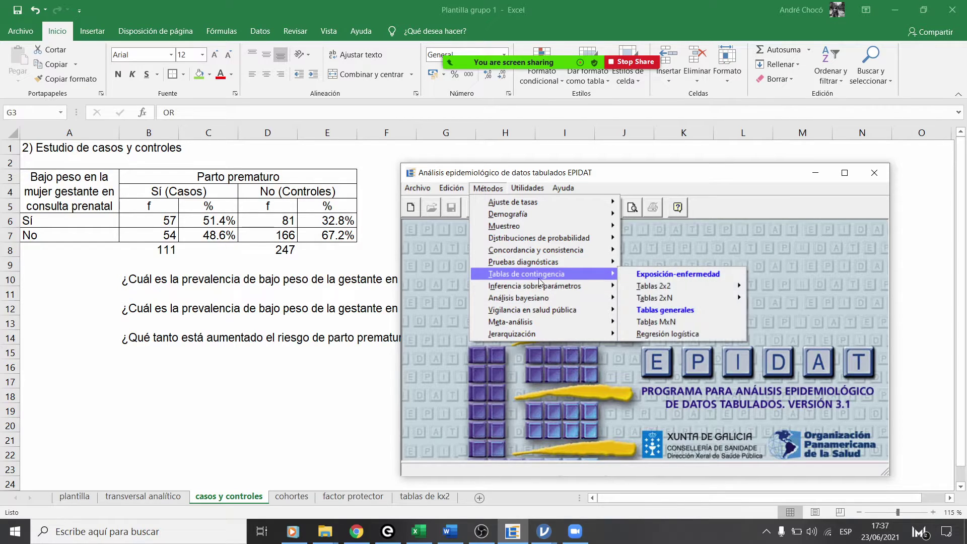
mouse_move(654, 287)
click(771, 286)
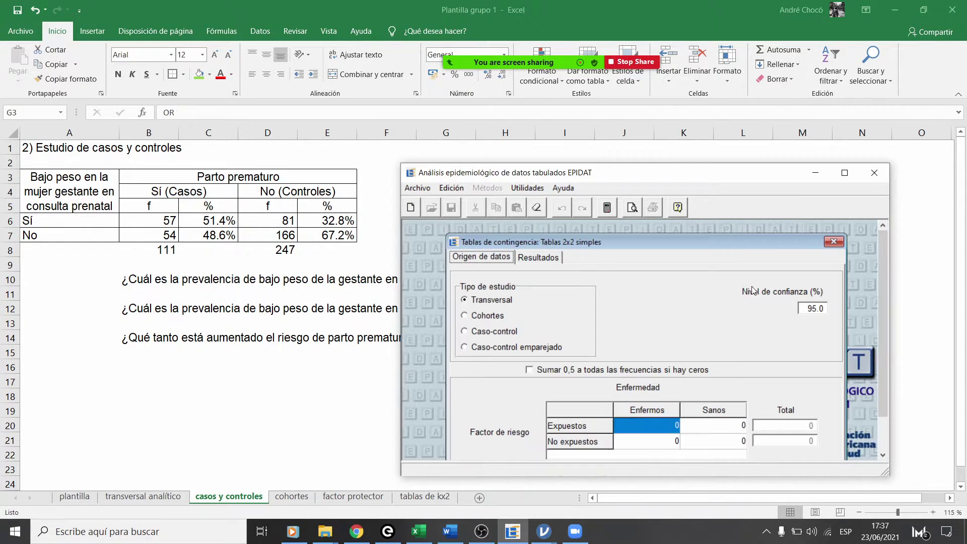
click(474, 333)
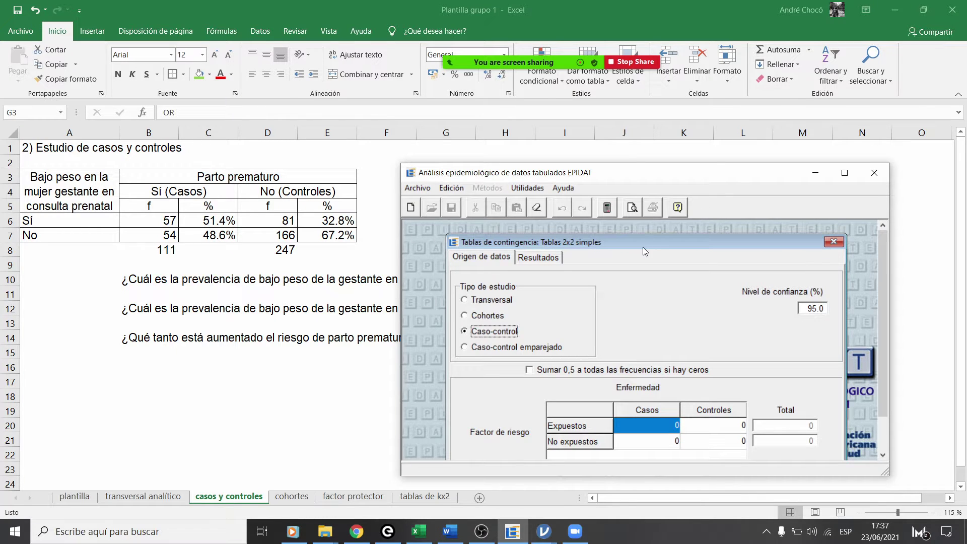
Step: Fill the 2x2 table with 57 exposed and 54 unexposed cases, and 81 exposed and 166 unexposed controls
drag(643, 246, 639, 231)
drag(664, 172, 676, 105)
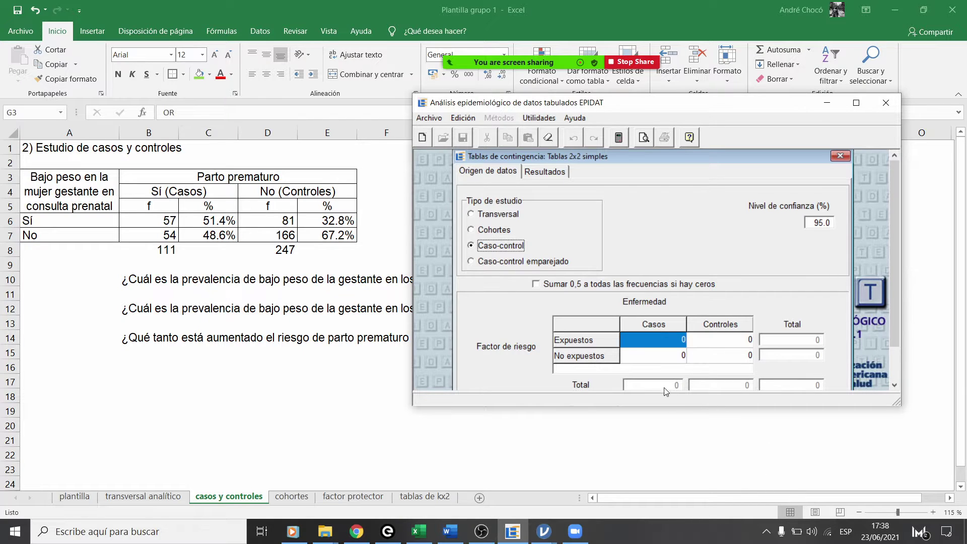
click(659, 357)
click(656, 343)
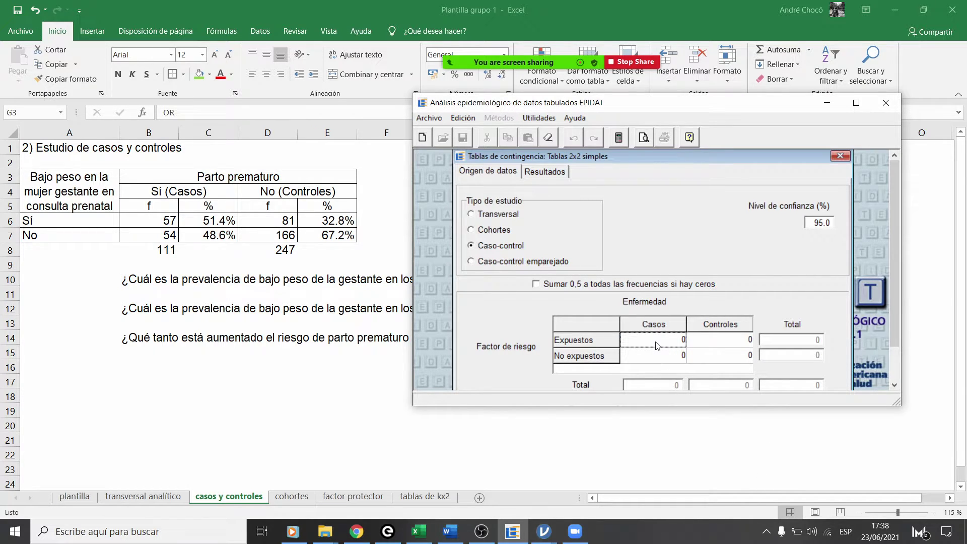
key(alt+Tab)
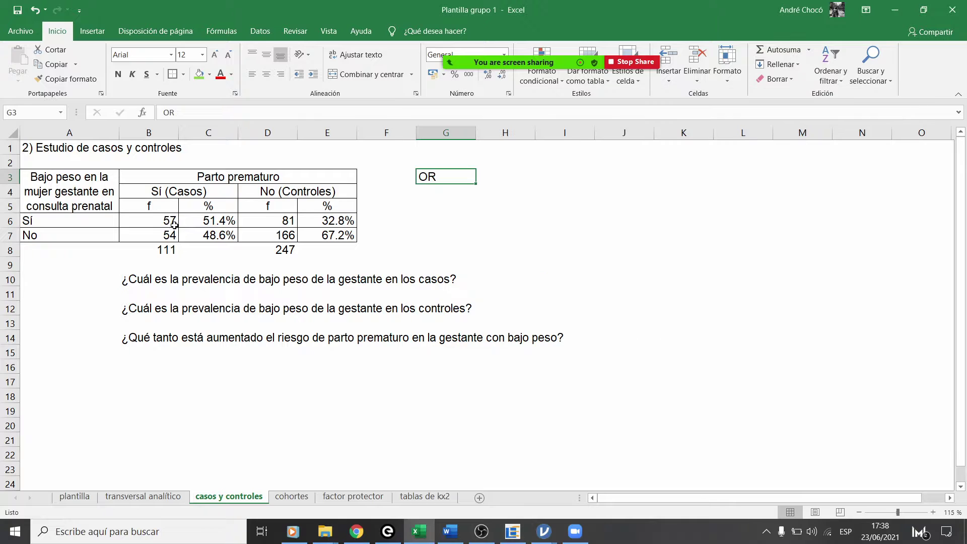
click(513, 531)
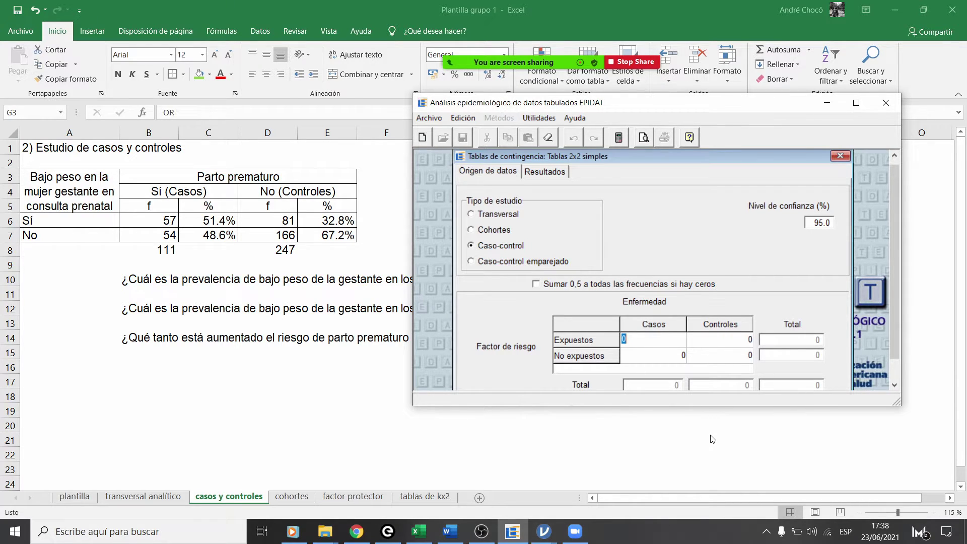
text(57)
click(667, 358)
text(54)
click(713, 343)
text(81)
click(706, 360)
text(166)
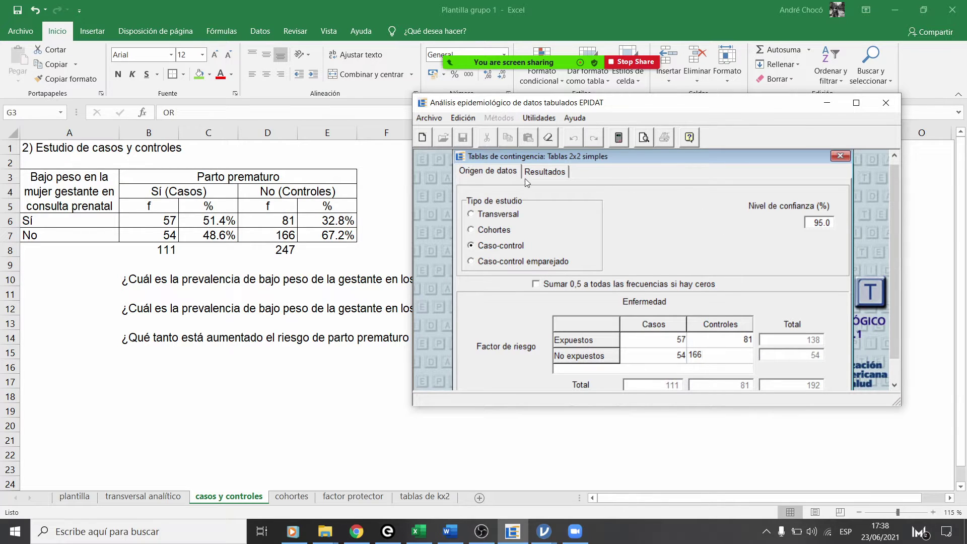
Step: Calculate the case-control table and display its odds ratio and association test results in the maximized output window
click(620, 139)
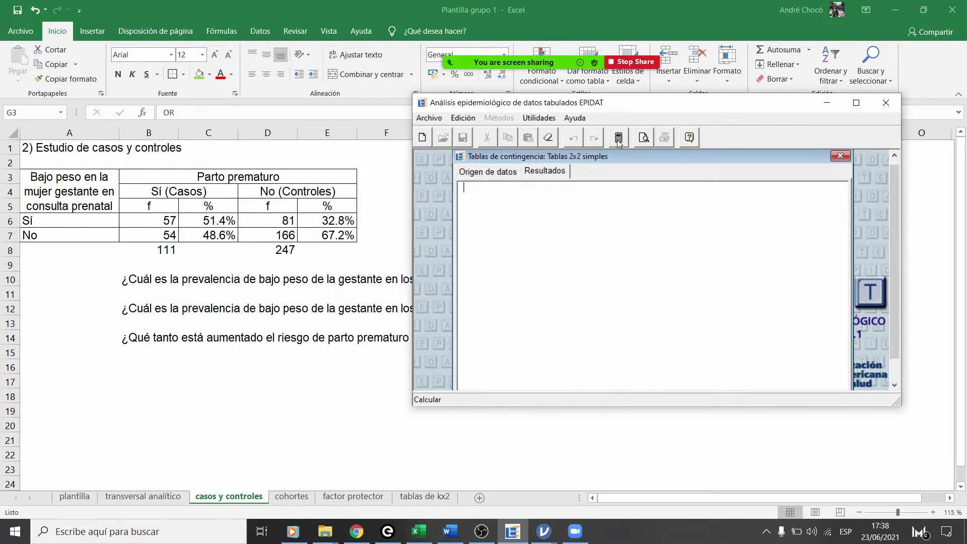
click(644, 139)
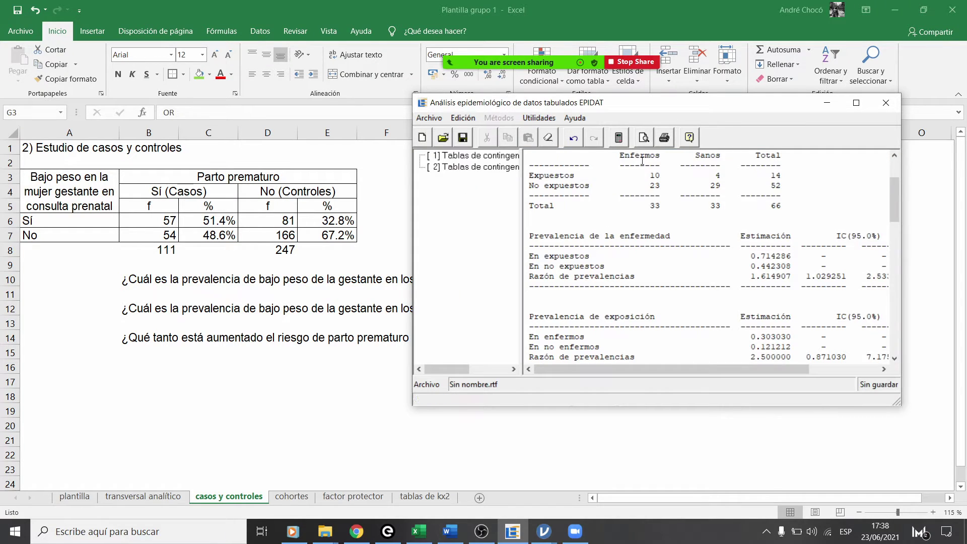
scroll(704, 289, down, 3)
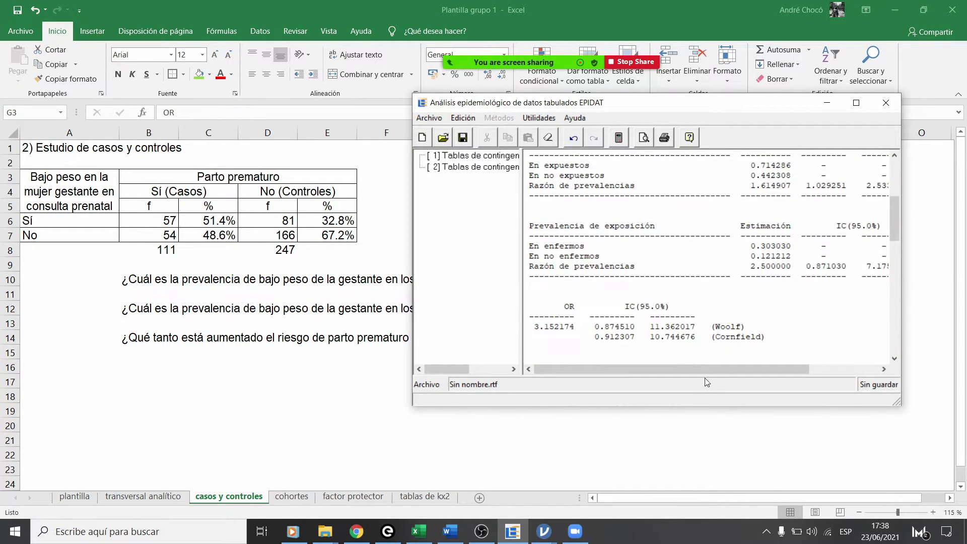
drag(715, 368, 694, 360)
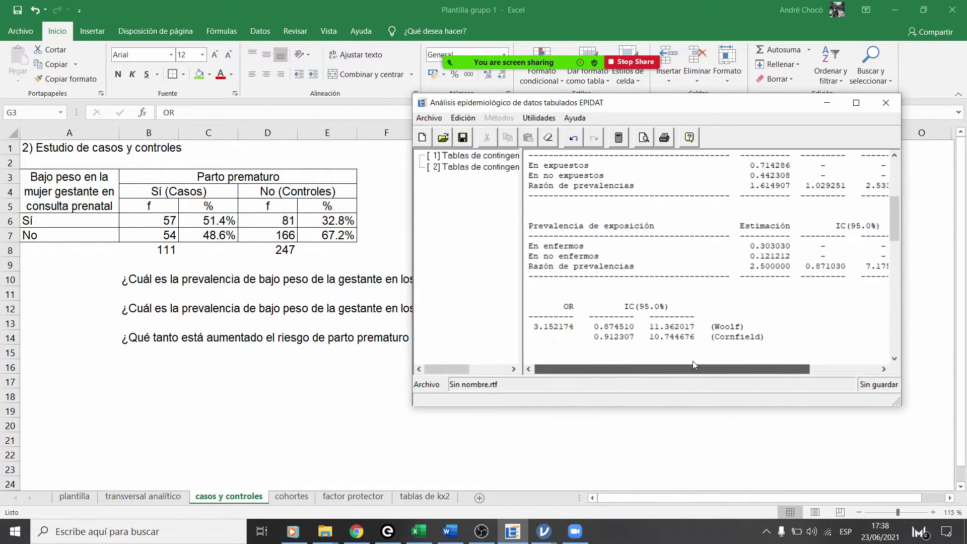
scroll(733, 282, up, 3)
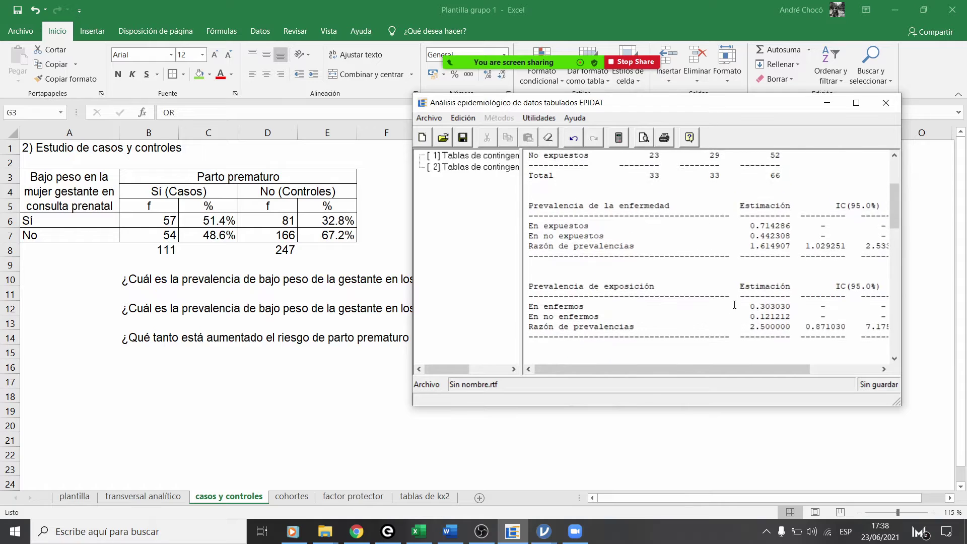
drag(685, 406, 685, 506)
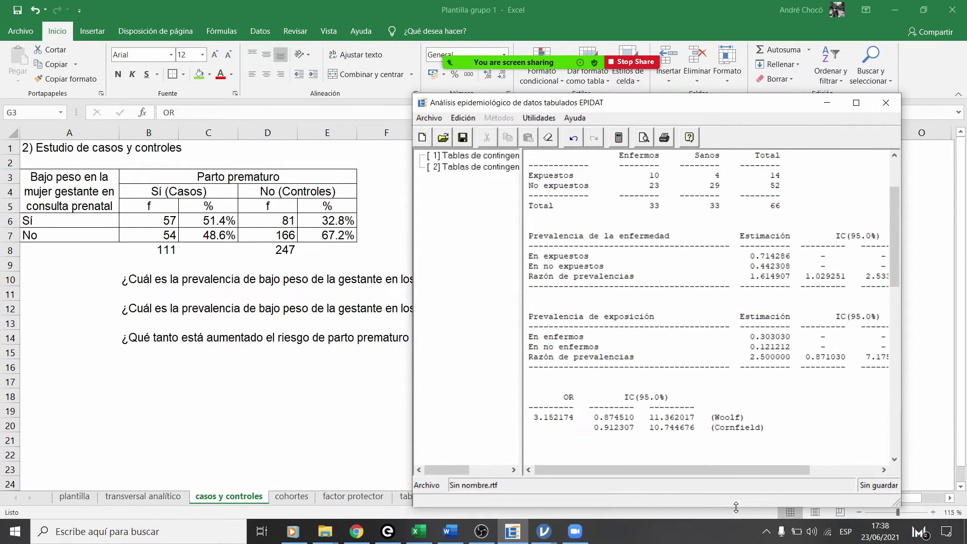
drag(685, 468, 623, 445)
scroll(623, 445, down, 5)
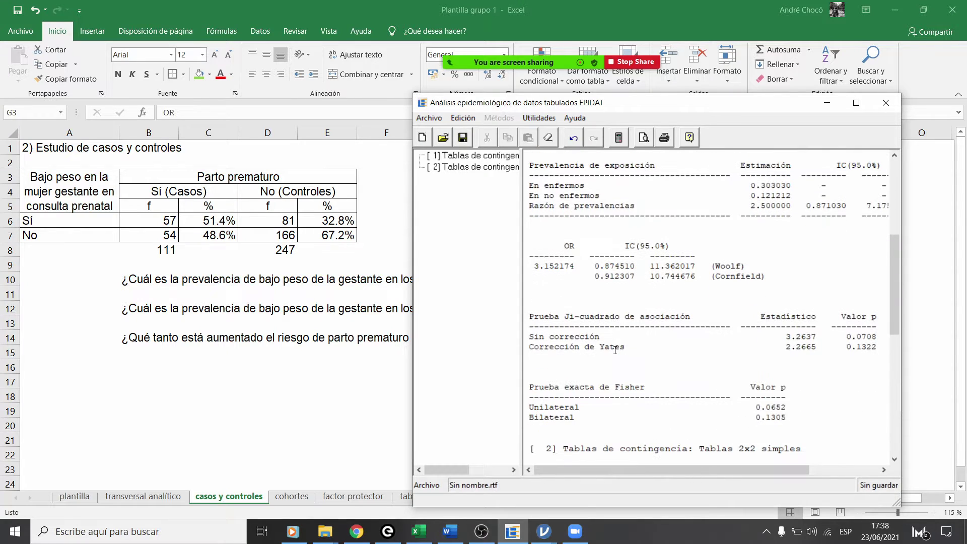
scroll(681, 463, down, 12)
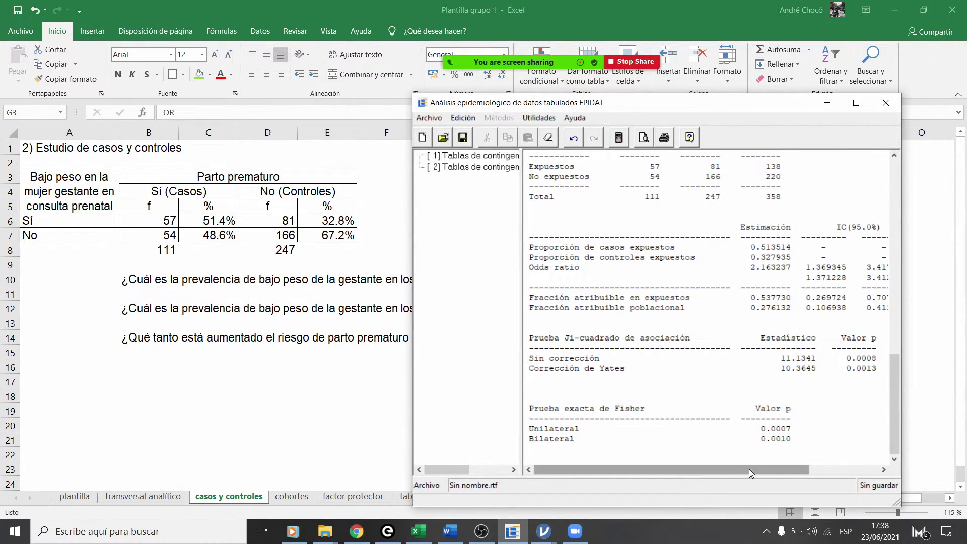
mouse_move(749, 470)
mouse_down()
mouse_move(794, 468)
mouse_move(757, 474)
mouse_up()
click(856, 103)
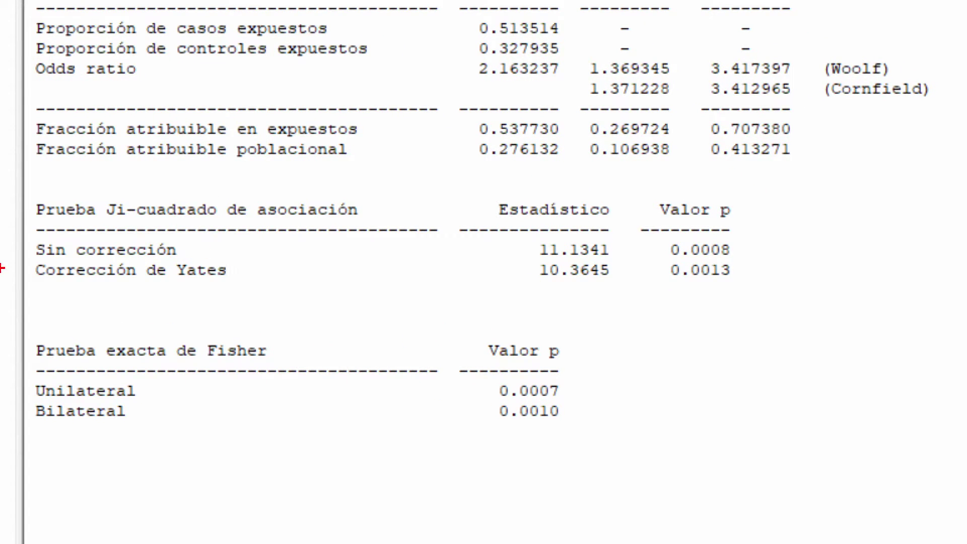
Step: Underline the uncorrected, Yates and Fisher test names in the results, and box and tick the bilateral Fisher p-value
drag(42, 258, 186, 245)
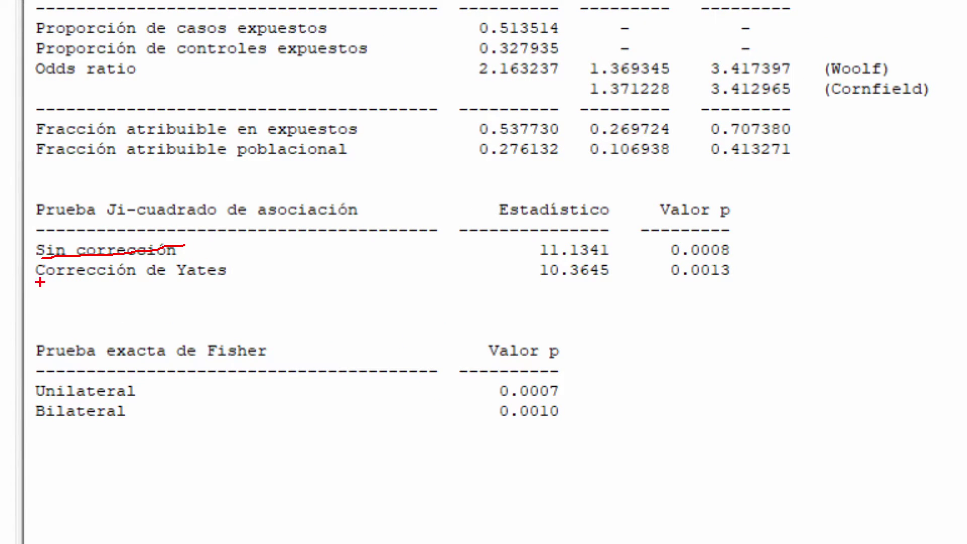
drag(40, 283, 239, 264)
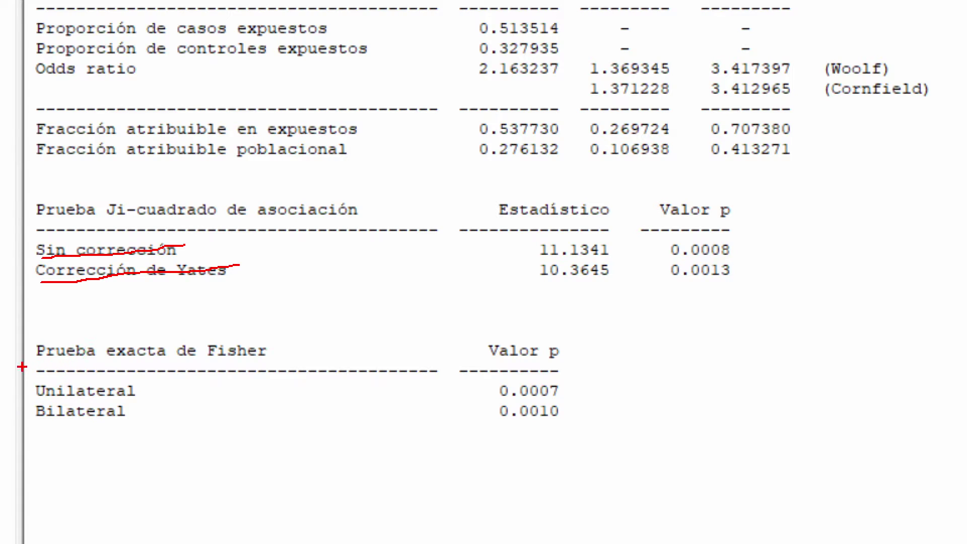
drag(23, 367, 302, 355)
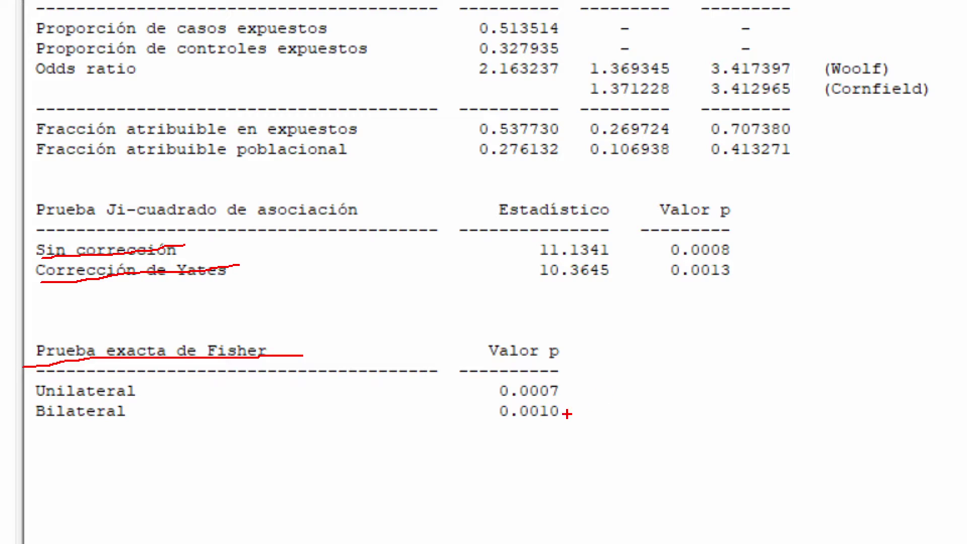
mouse_move(494, 428)
mouse_down()
mouse_move(558, 428)
mouse_move(570, 402)
mouse_move(487, 401)
mouse_move(494, 436)
mouse_up()
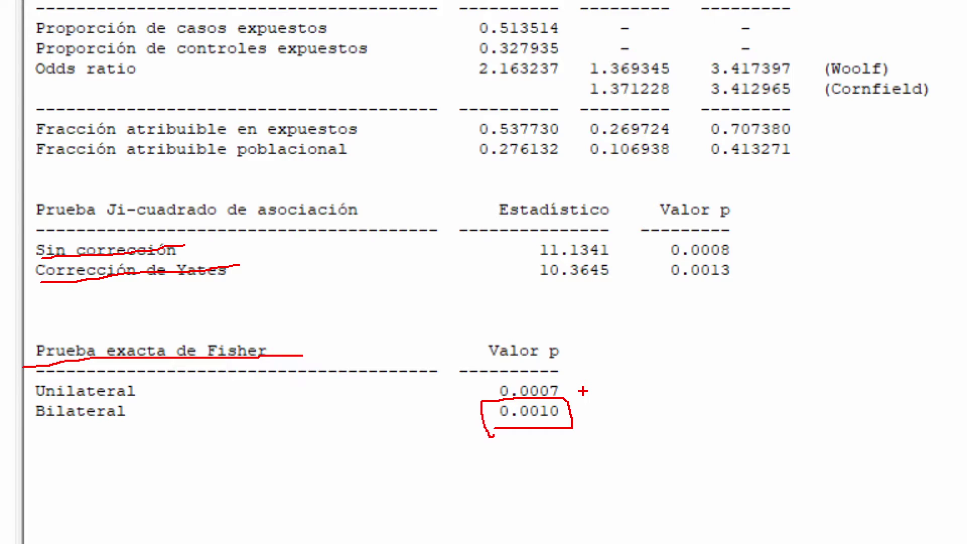
drag(592, 409, 621, 409)
Step: Link the two chi-square p-values with a double-ended arrow and box the Yates-corrected p-value
mouse_move(785, 240)
mouse_down()
mouse_move(808, 259)
mouse_move(781, 274)
mouse_up()
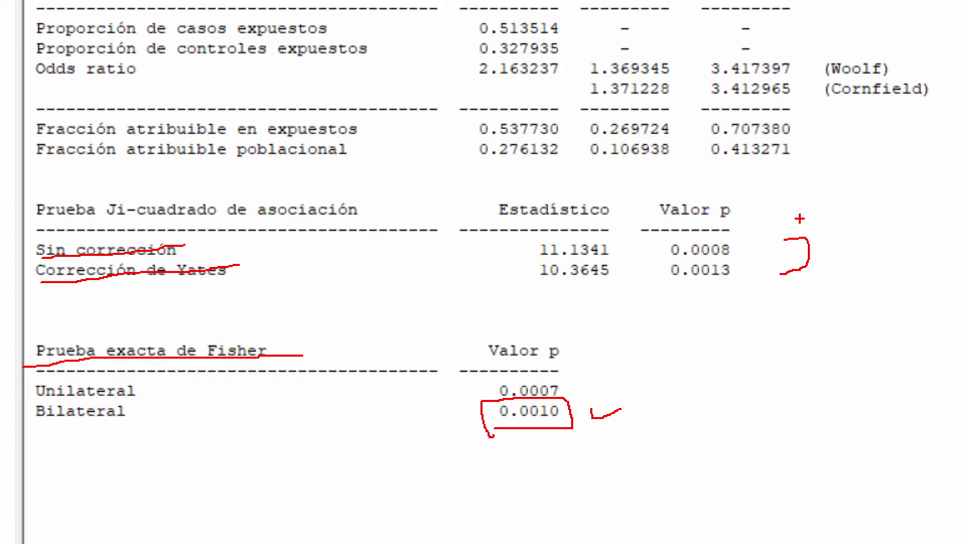
mouse_move(795, 220)
mouse_down()
mouse_move(781, 242)
mouse_move(787, 285)
mouse_up()
mouse_move(662, 264)
mouse_down()
mouse_move(662, 272)
mouse_move(715, 259)
mouse_move(754, 292)
mouse_move(668, 299)
mouse_up()
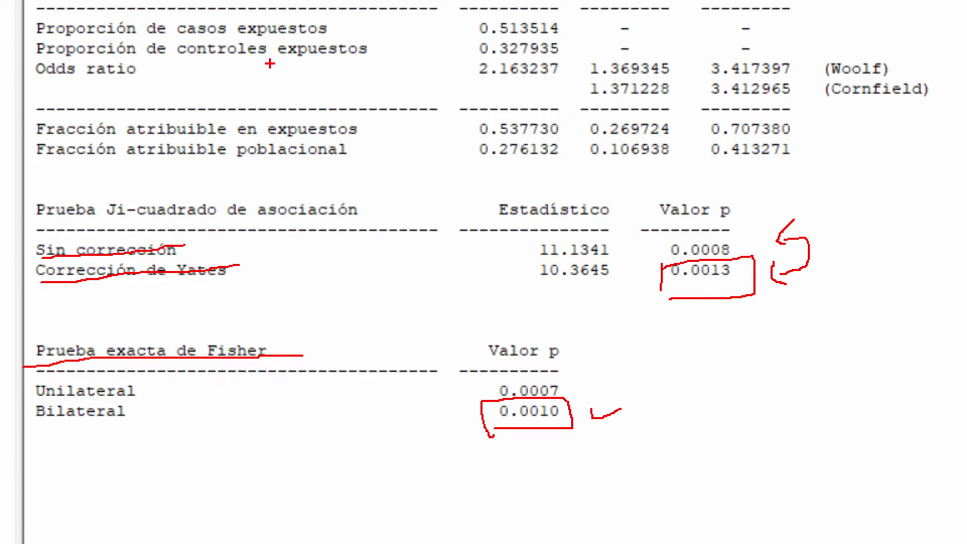
Step: Write the null hypothesis as "H0 BPE No PP" over the results, with an "H1" label beneath it
mouse_move(270, 64)
mouse_down()
mouse_move(278, 106)
mouse_move(306, 87)
mouse_move(295, 88)
mouse_move(296, 116)
mouse_move(318, 102)
mouse_up()
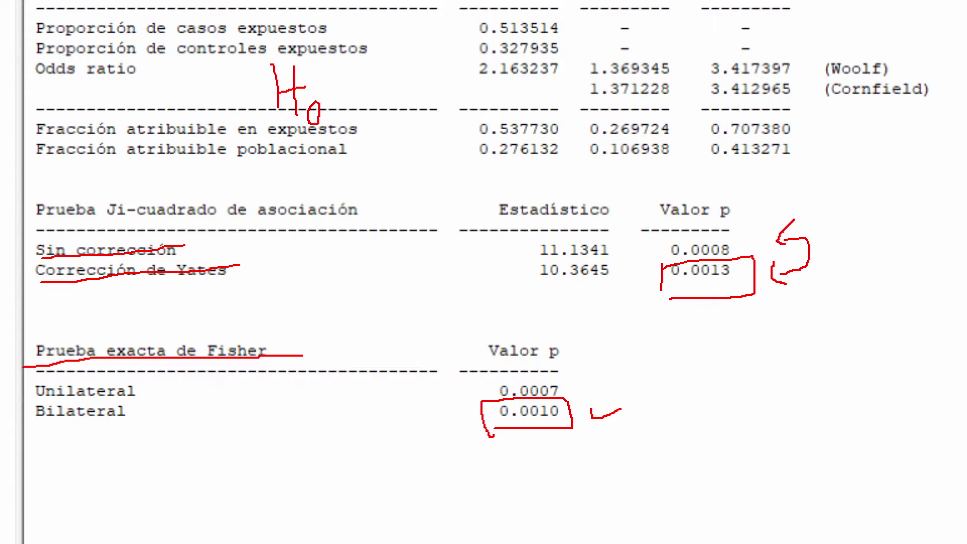
mouse_move(273, 173)
mouse_down()
mouse_move(270, 225)
mouse_move(301, 195)
mouse_up()
mouse_move(295, 169)
mouse_down()
mouse_move(294, 234)
mouse_move(321, 233)
mouse_up()
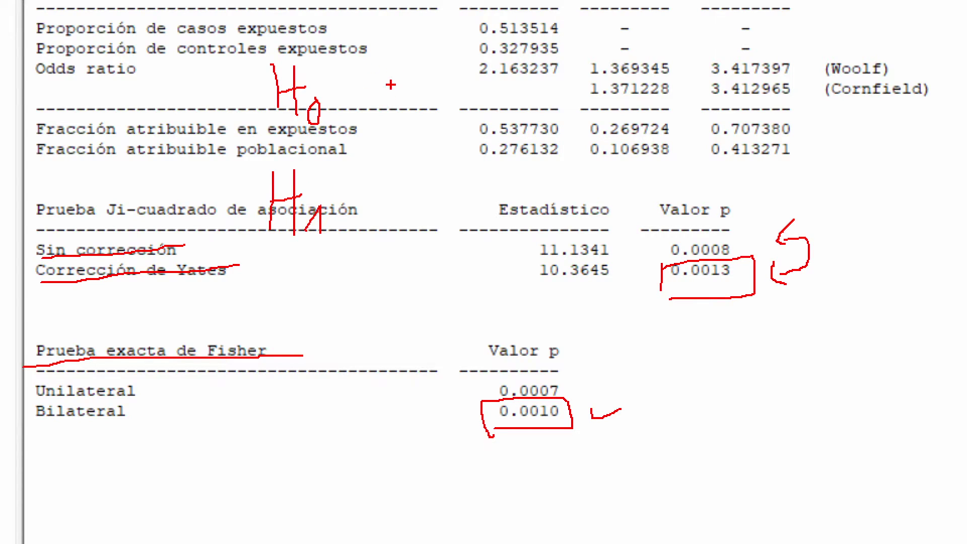
mouse_move(391, 79)
mouse_down()
mouse_move(392, 110)
mouse_move(408, 100)
mouse_move(413, 121)
mouse_up()
mouse_move(403, 82)
mouse_down()
mouse_move(429, 90)
mouse_move(414, 99)
mouse_move(441, 122)
mouse_move(452, 96)
mouse_move(438, 109)
mouse_up()
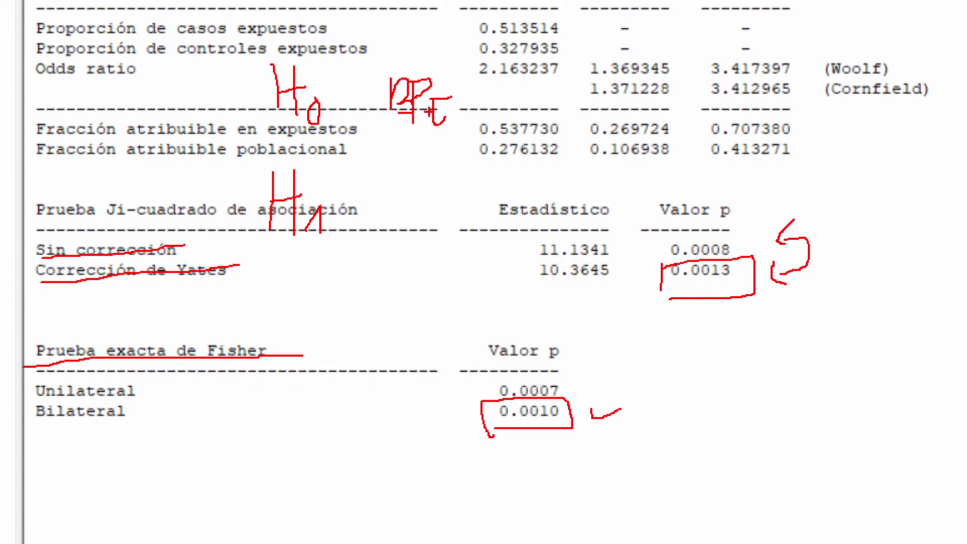
mouse_move(519, 99)
mouse_down()
mouse_move(520, 130)
mouse_move(545, 134)
mouse_move(547, 92)
mouse_move(576, 119)
mouse_up()
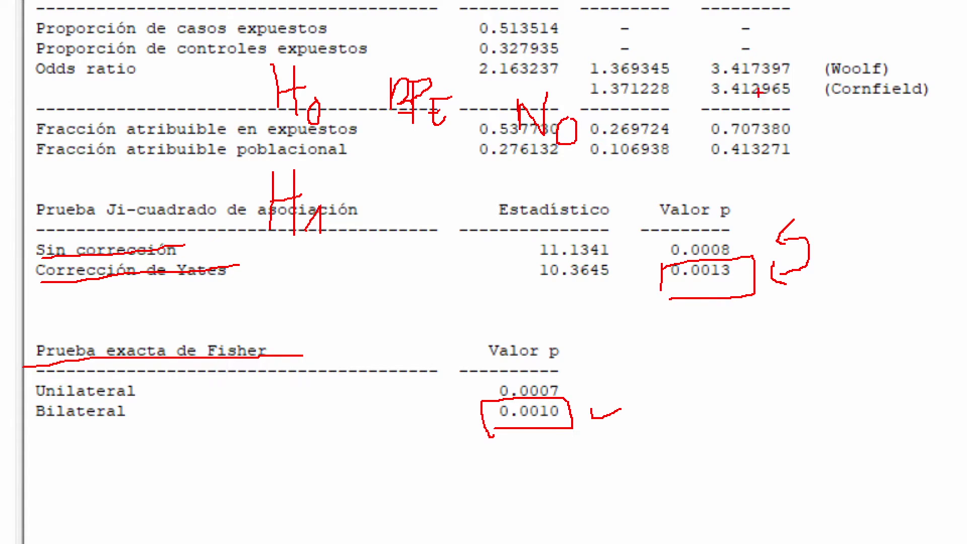
mouse_move(679, 92)
mouse_down()
mouse_move(679, 136)
mouse_move(701, 114)
mouse_move(678, 119)
mouse_move(718, 134)
mouse_up()
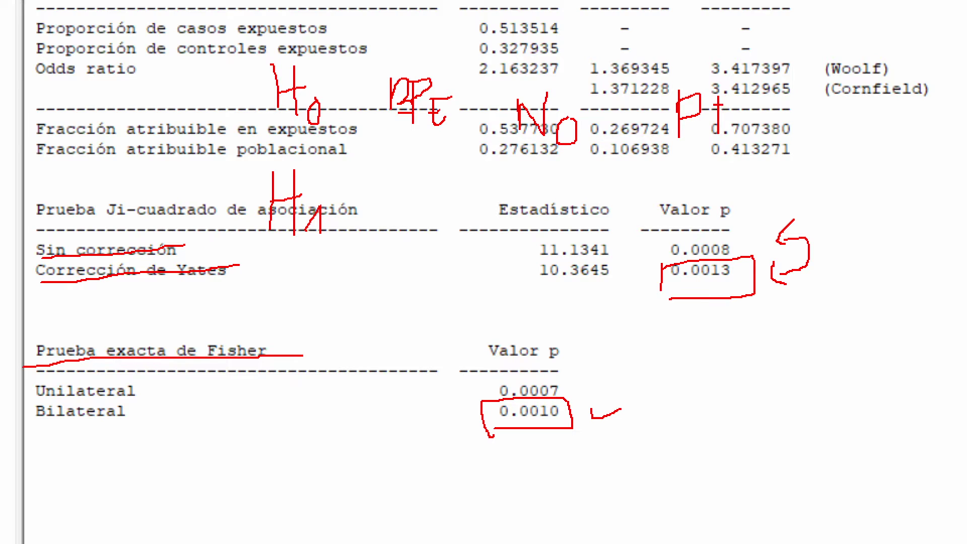
mouse_move(719, 95)
mouse_down()
mouse_move(739, 103)
mouse_move(716, 115)
mouse_up()
Step: Complete the H1 line with the alternative hypothesis "BPE SI PP"
mouse_move(398, 192)
mouse_down()
mouse_move(401, 234)
mouse_move(423, 199)
mouse_move(403, 222)
mouse_move(437, 248)
mouse_up()
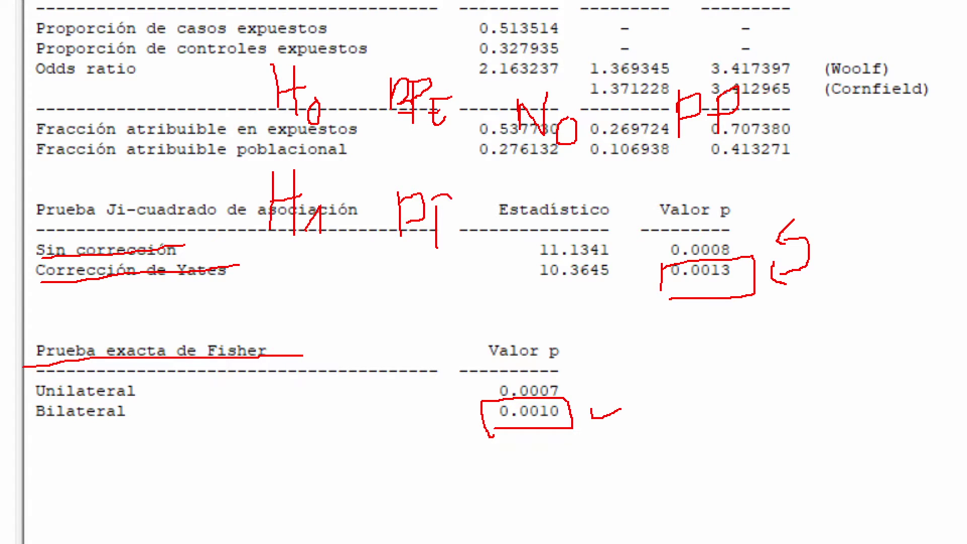
mouse_move(452, 197)
mouse_down()
mouse_move(458, 214)
mouse_move(406, 249)
mouse_move(399, 241)
mouse_move(470, 194)
mouse_up()
drag(466, 189, 466, 199)
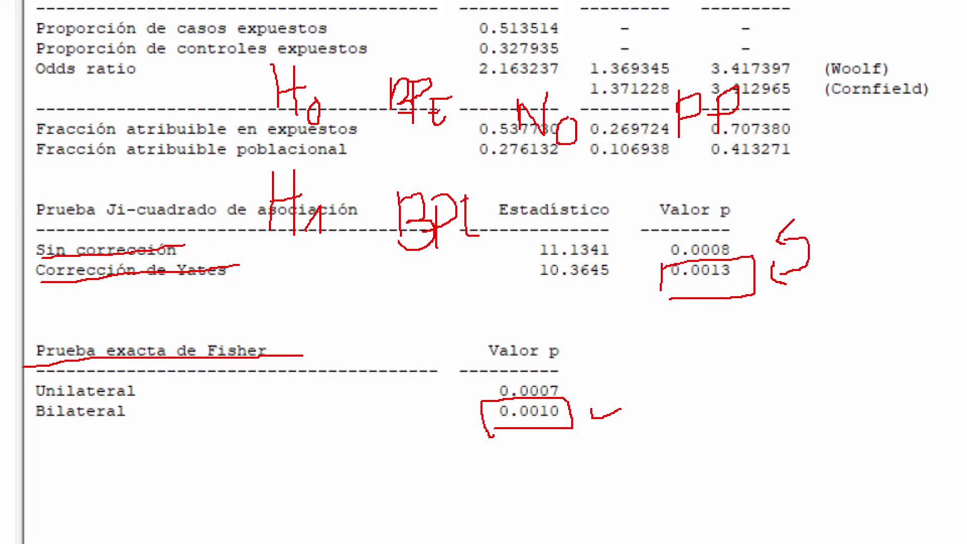
drag(464, 200, 479, 197)
drag(465, 219, 486, 218)
mouse_move(567, 194)
mouse_down()
mouse_move(564, 214)
mouse_move(588, 209)
mouse_up()
mouse_move(712, 187)
mouse_down()
mouse_move(712, 216)
mouse_move(733, 185)
mouse_move(746, 203)
mouse_move(756, 169)
mouse_move(749, 191)
mouse_up()
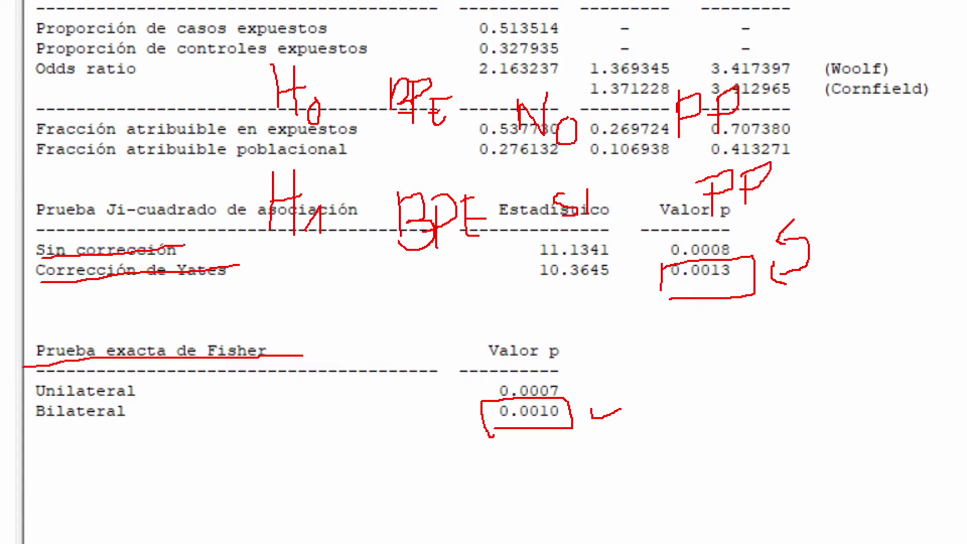
Step: Write "0.001 < 0.05" linked to the boxed Yates p-value and cross out the null hypothesis
mouse_move(691, 348)
mouse_down()
mouse_move(698, 382)
mouse_move(691, 348)
mouse_move(740, 377)
mouse_move(728, 343)
mouse_move(784, 357)
mouse_move(770, 350)
mouse_move(804, 377)
mouse_up()
click(726, 378)
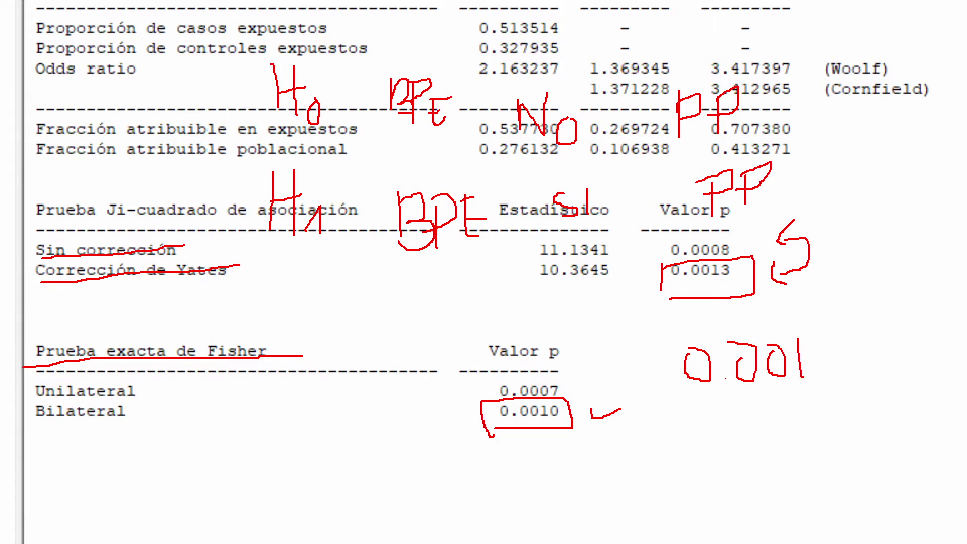
mouse_move(846, 345)
mouse_down()
mouse_move(852, 374)
mouse_move(883, 347)
mouse_move(907, 362)
mouse_move(915, 348)
mouse_up()
mouse_move(924, 361)
mouse_down()
mouse_move(929, 345)
mouse_move(941, 360)
mouse_move(924, 363)
mouse_up()
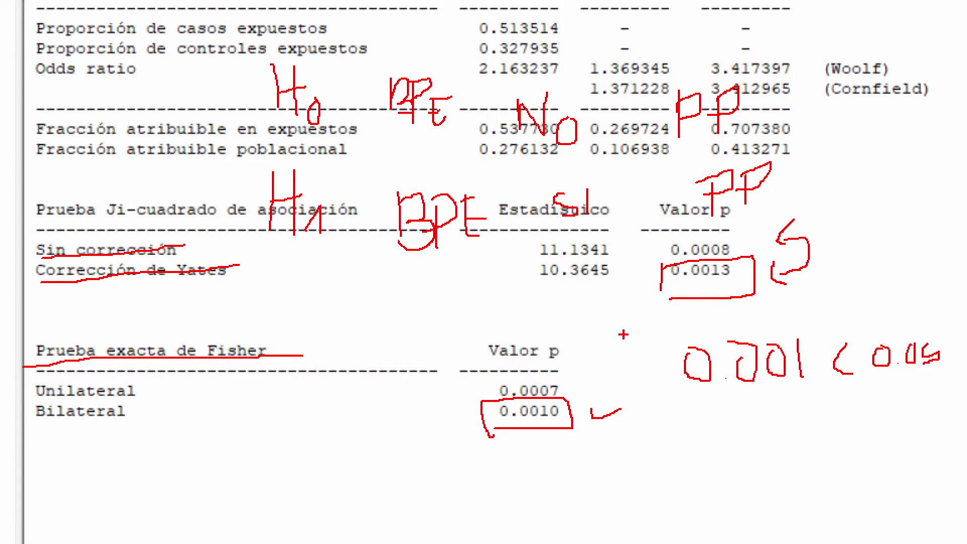
drag(643, 361, 632, 277)
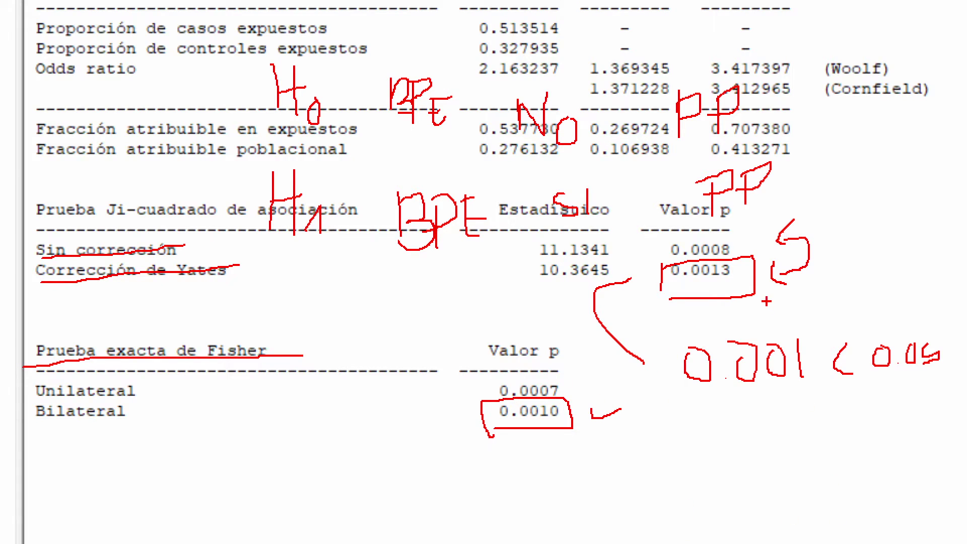
drag(683, 419, 798, 418)
drag(559, 35, 418, 171)
drag(395, 19, 585, 157)
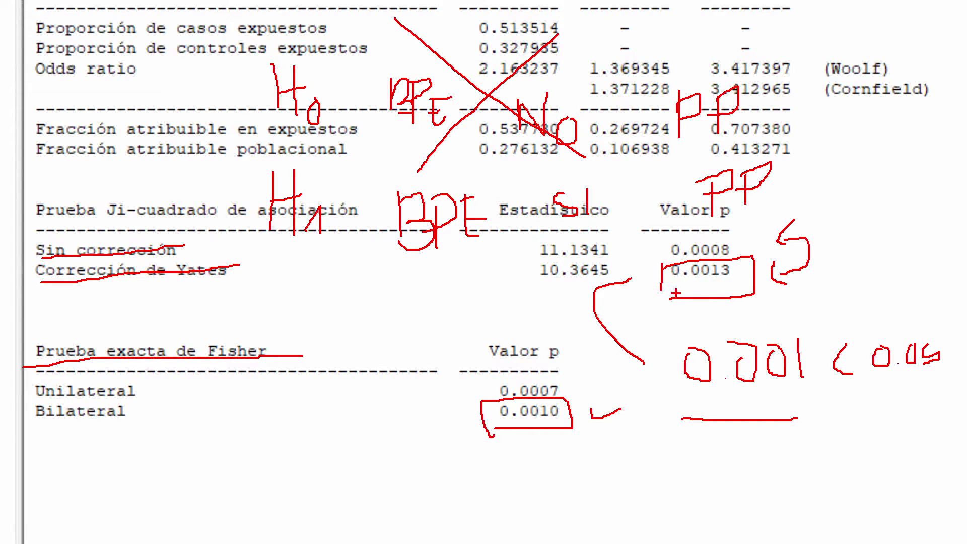
Step: Box the Yates p-value again, write an example "p =" with many decimal zeros below it, and close the annotation mode
mouse_move(692, 281)
mouse_down()
mouse_move(745, 263)
mouse_move(698, 249)
mouse_move(691, 281)
mouse_up()
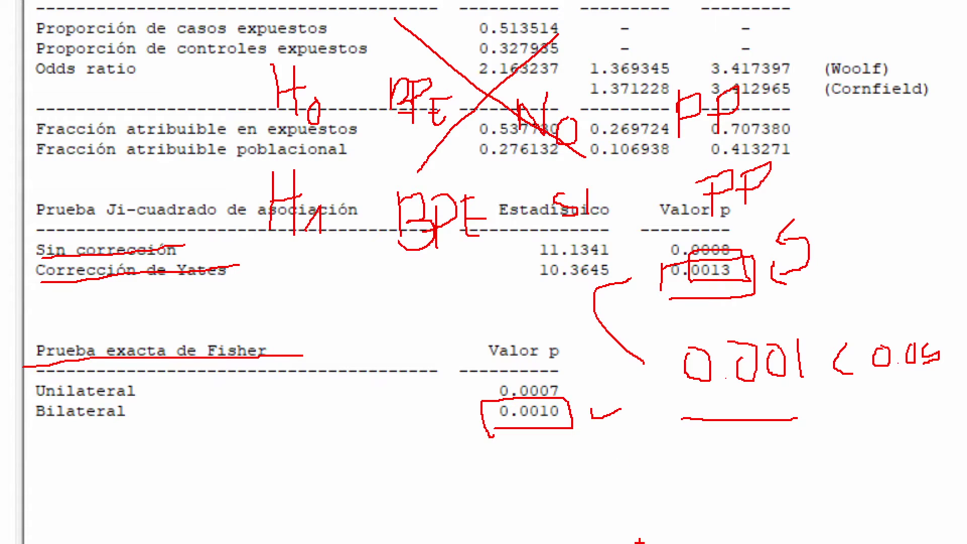
mouse_move(633, 479)
mouse_down()
mouse_move(633, 499)
mouse_move(691, 491)
mouse_move(729, 469)
mouse_move(752, 475)
mouse_move(740, 491)
mouse_move(759, 469)
mouse_move(772, 485)
mouse_move(770, 465)
mouse_move(812, 484)
mouse_move(825, 468)
mouse_move(863, 457)
mouse_move(871, 498)
mouse_move(844, 497)
mouse_up()
click(656, 499)
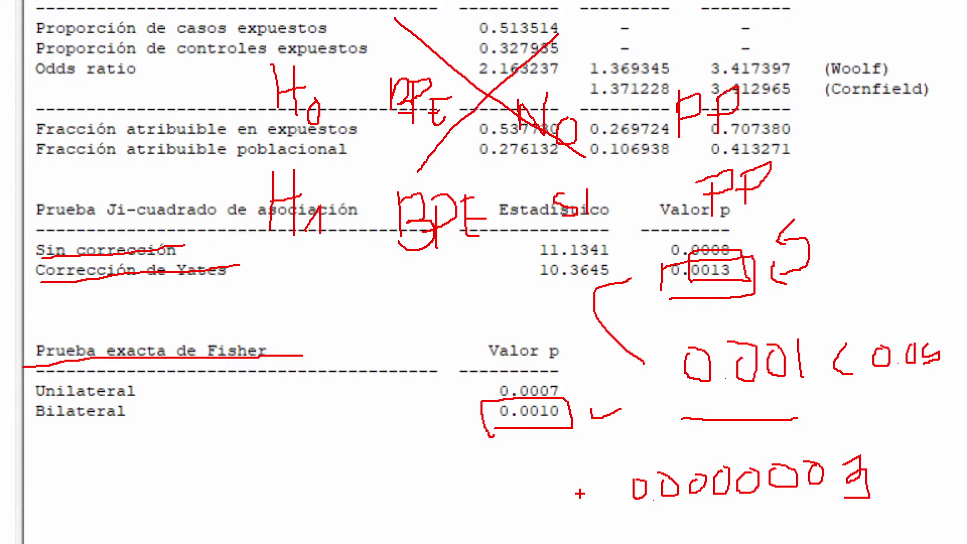
drag(544, 482, 545, 519)
mouse_move(545, 487)
mouse_down()
mouse_move(562, 487)
mouse_move(547, 501)
mouse_move(606, 497)
mouse_move(605, 486)
mouse_up()
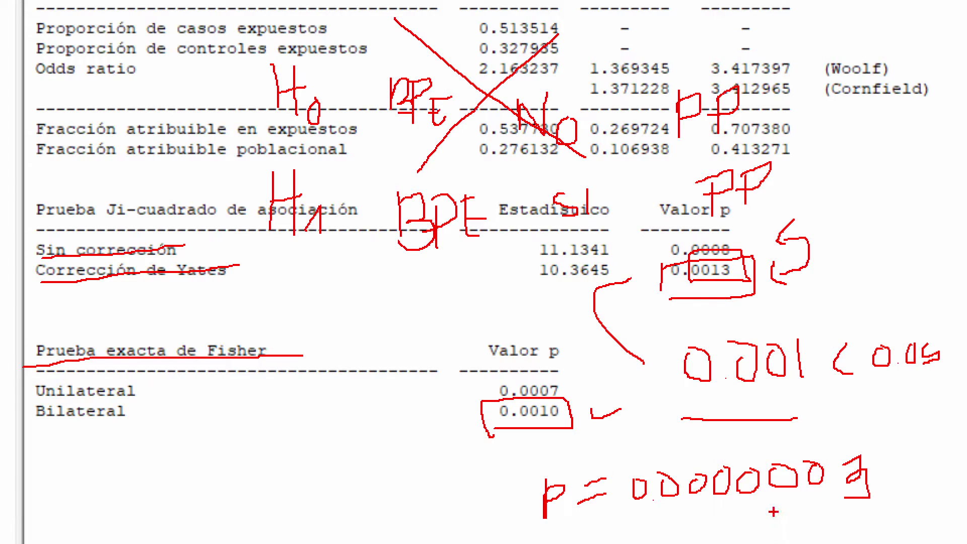
drag(654, 497, 653, 506)
key(Escape)
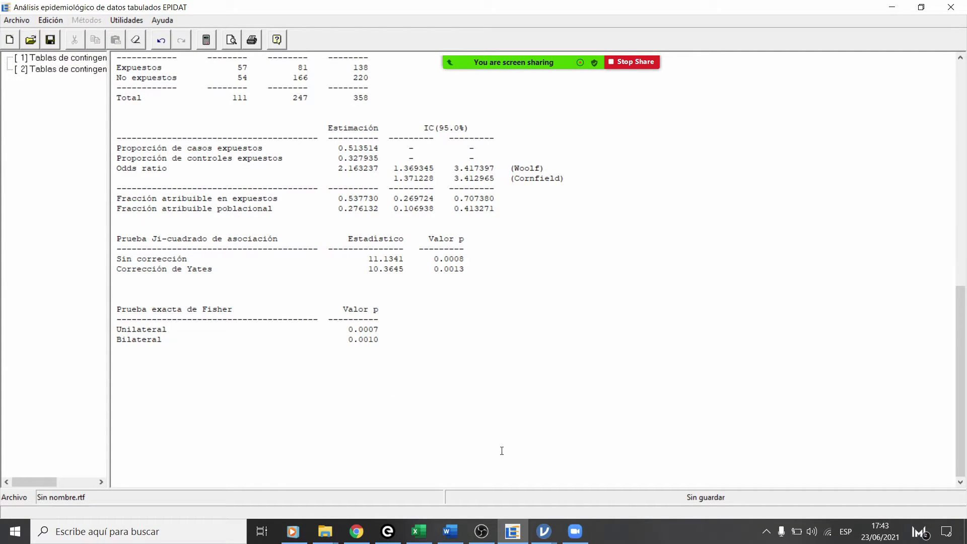
Step: Show the cohortes sheet in Excel, and close the previous 2x2 table analysis in EPIDAT
key(alt+Tab)
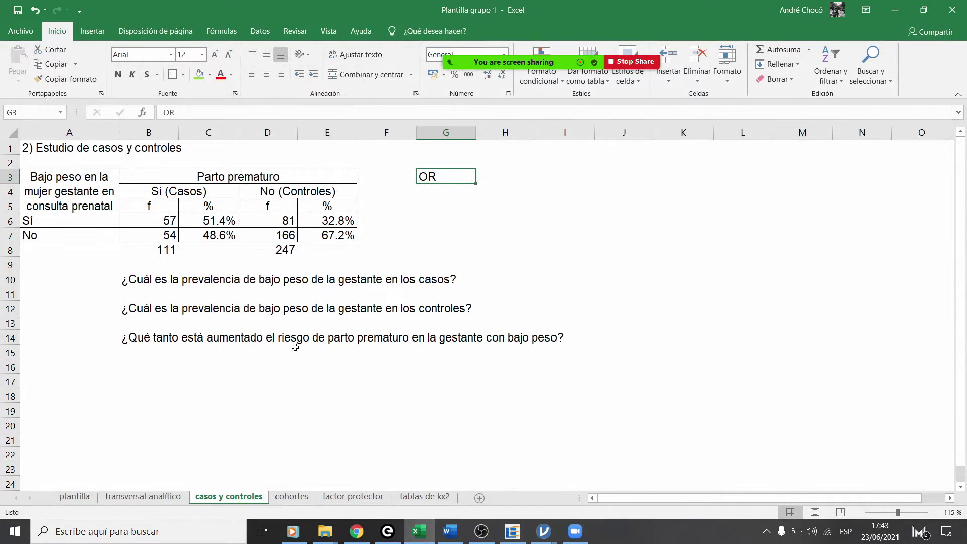
click(296, 497)
click(512, 531)
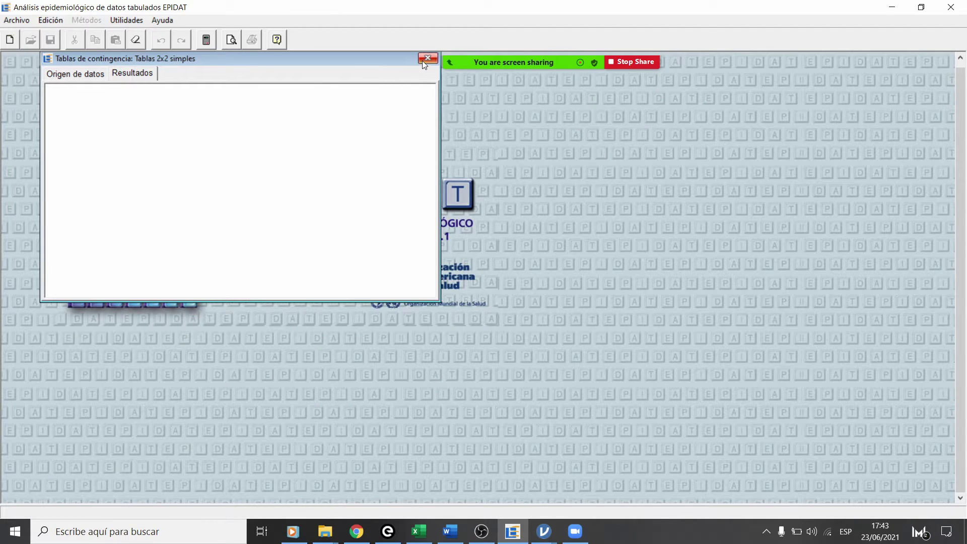
click(423, 60)
click(80, 21)
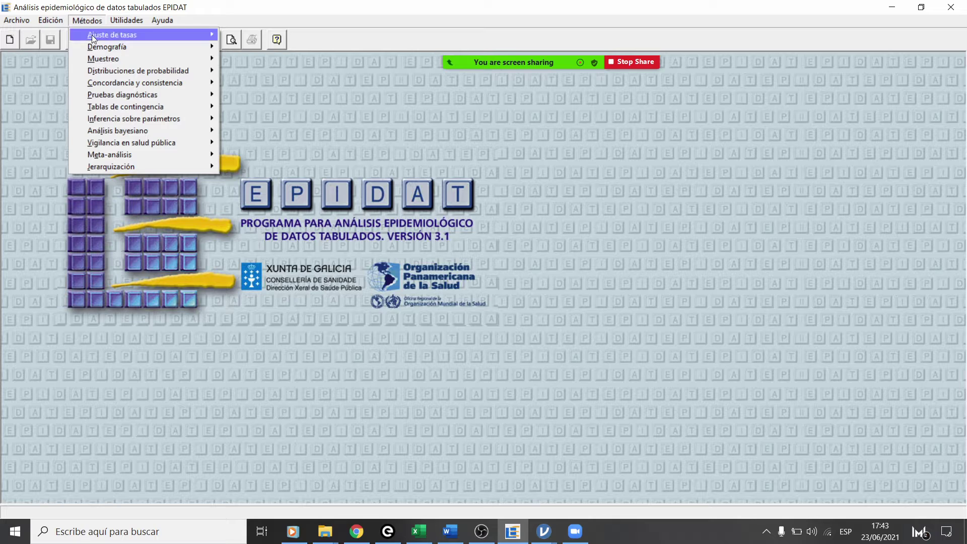
mouse_move(113, 63)
click(322, 129)
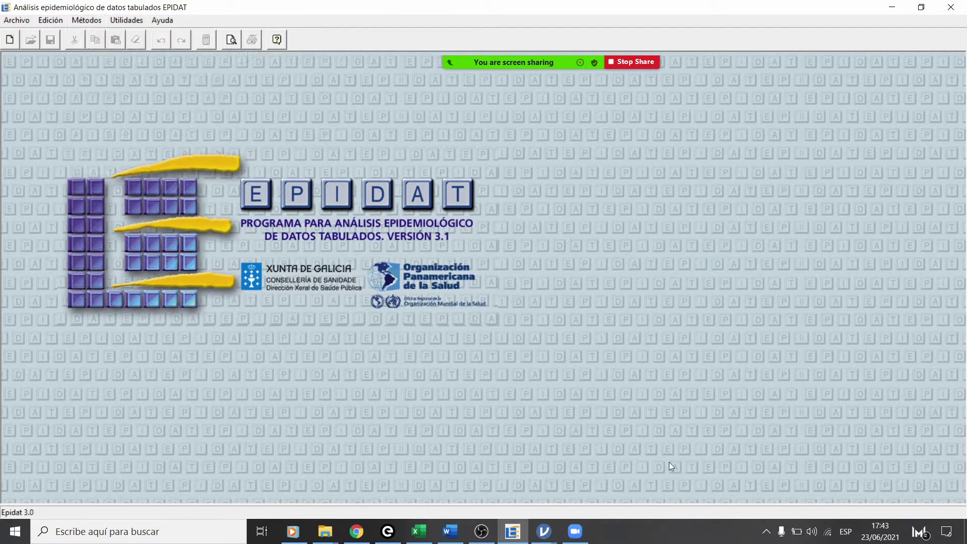
click(86, 23)
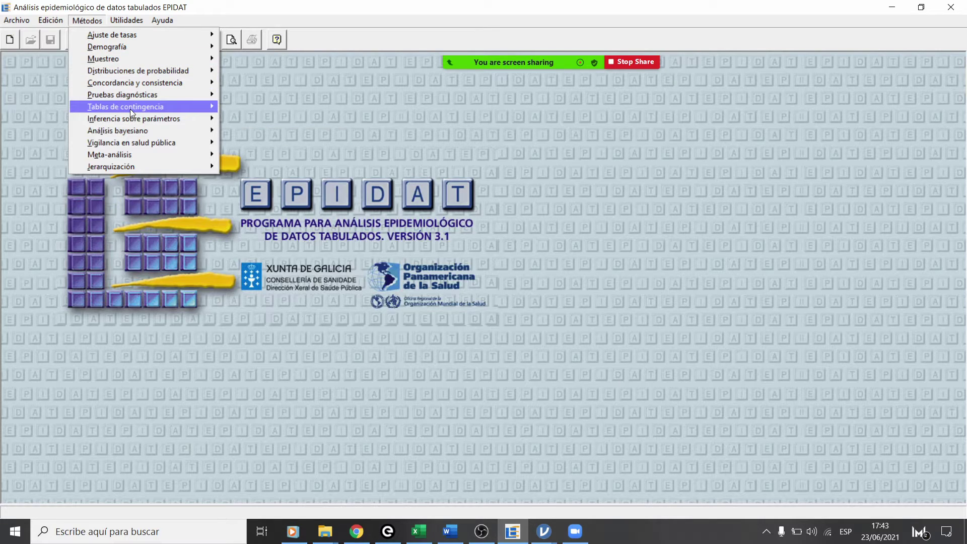
mouse_move(130, 109)
mouse_move(295, 118)
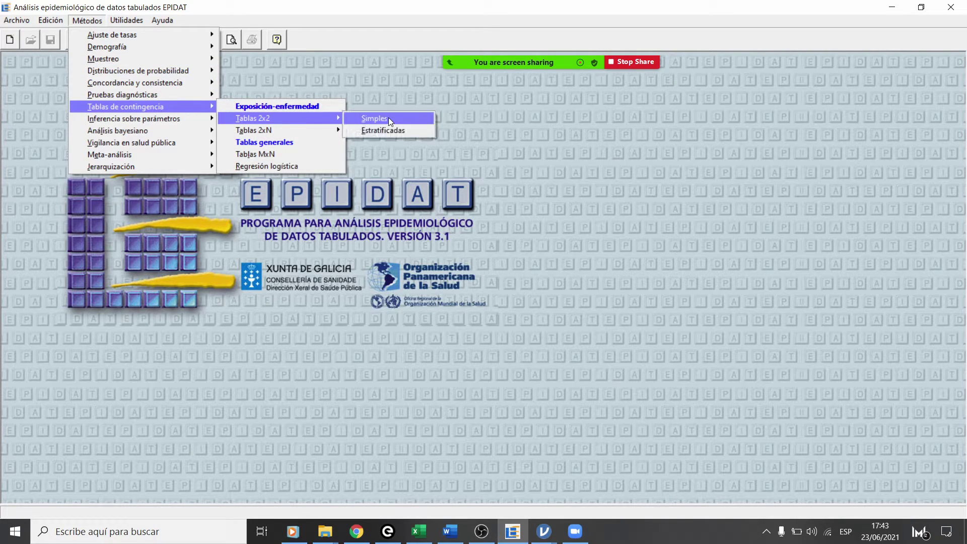
click(391, 117)
click(317, 257)
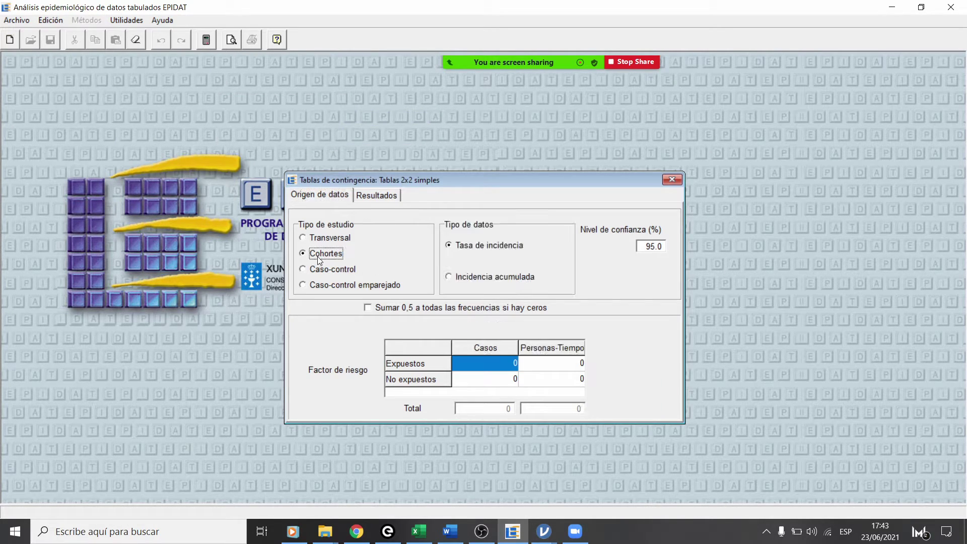
click(472, 278)
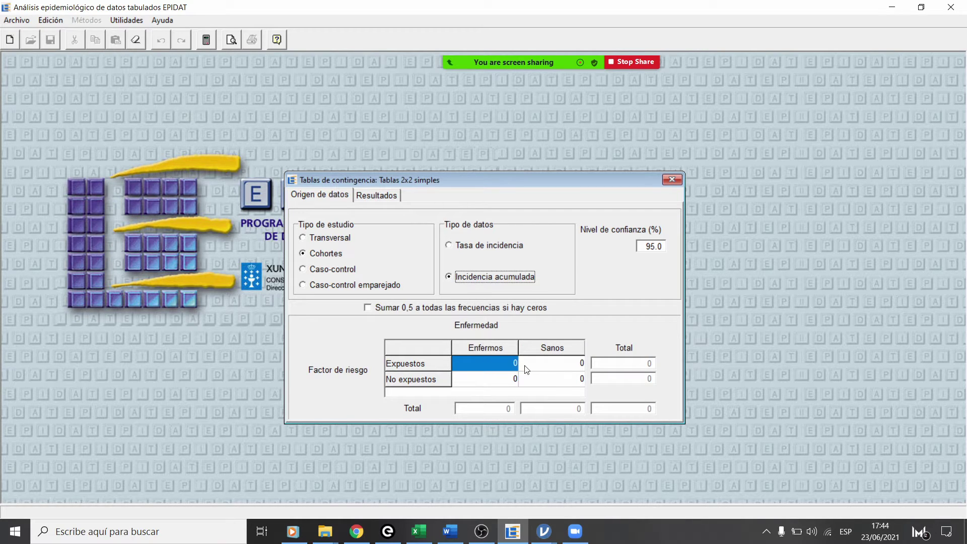
click(672, 180)
click(350, 37)
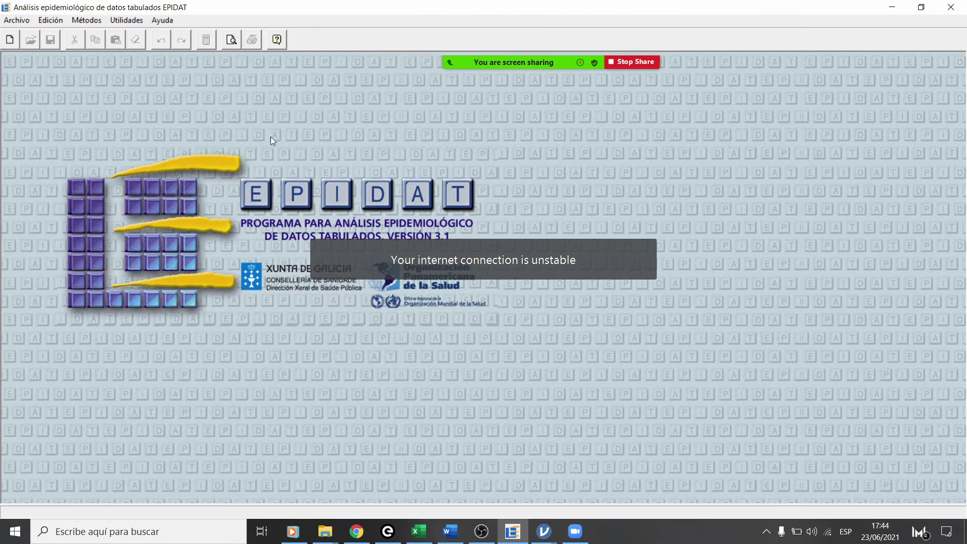
Step: Cancel the pending save in jamovi and move its window aside, and switch to the cohortes sheet in Excel
click(544, 532)
click(574, 454)
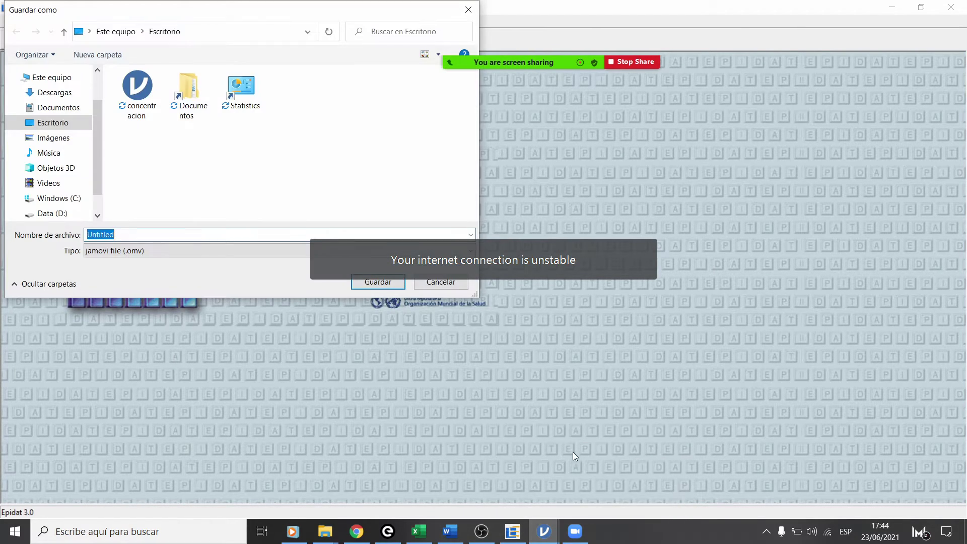
click(465, 11)
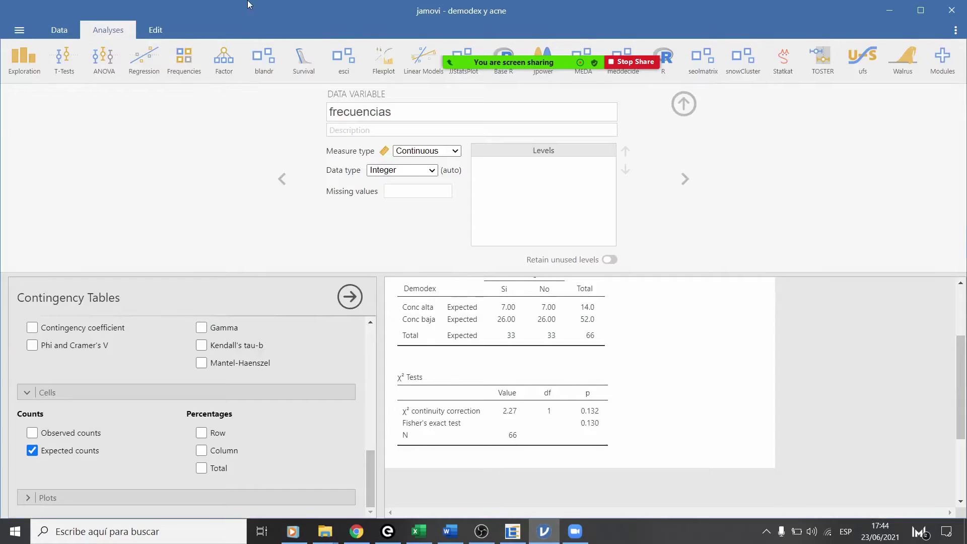
drag(251, 5, 562, 65)
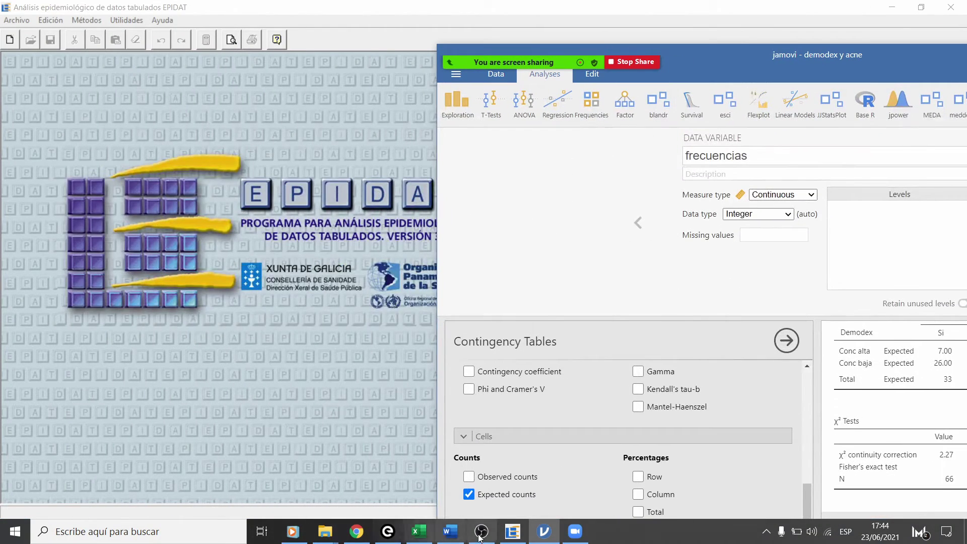
click(420, 532)
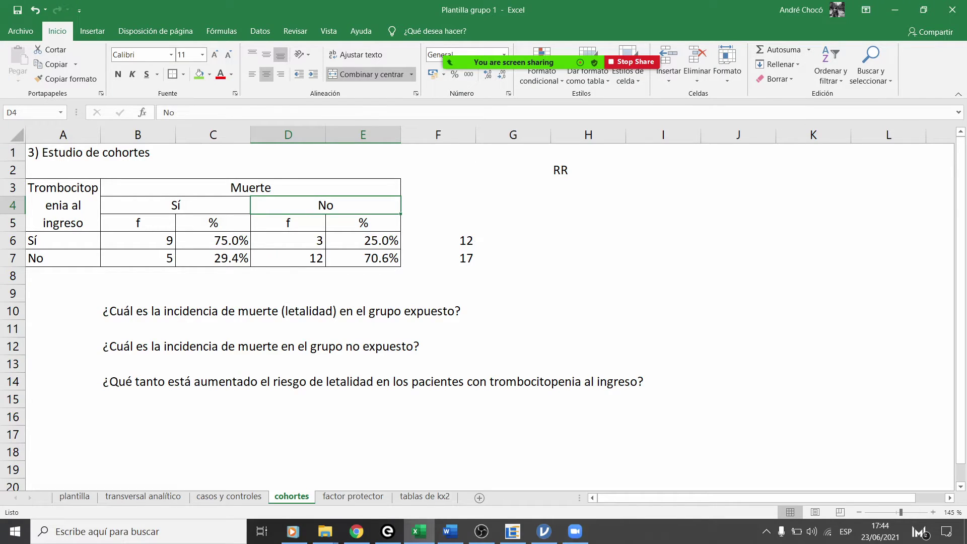
Step: Switch to the jamovi data sheet and rename the Demodex variable to trombocitopenia
click(544, 532)
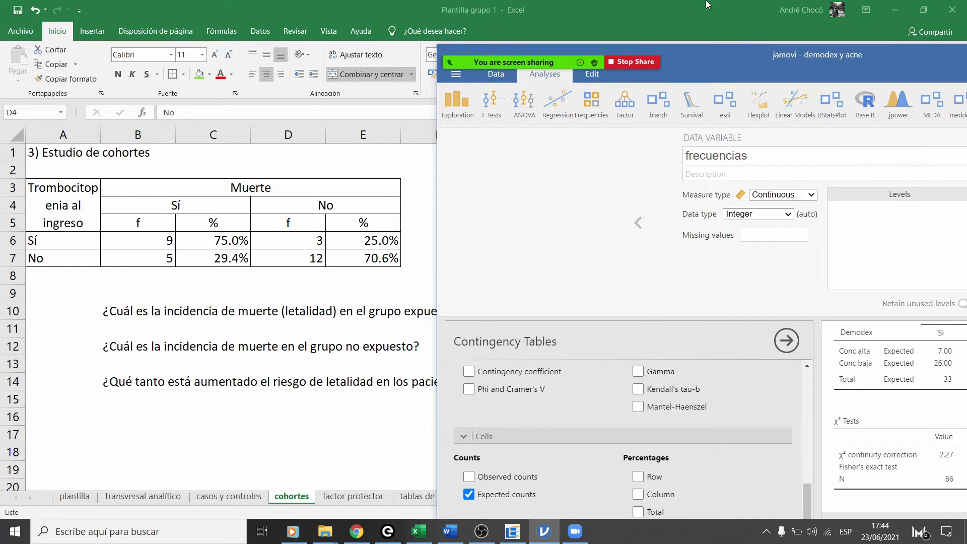
drag(694, 50, 651, 1)
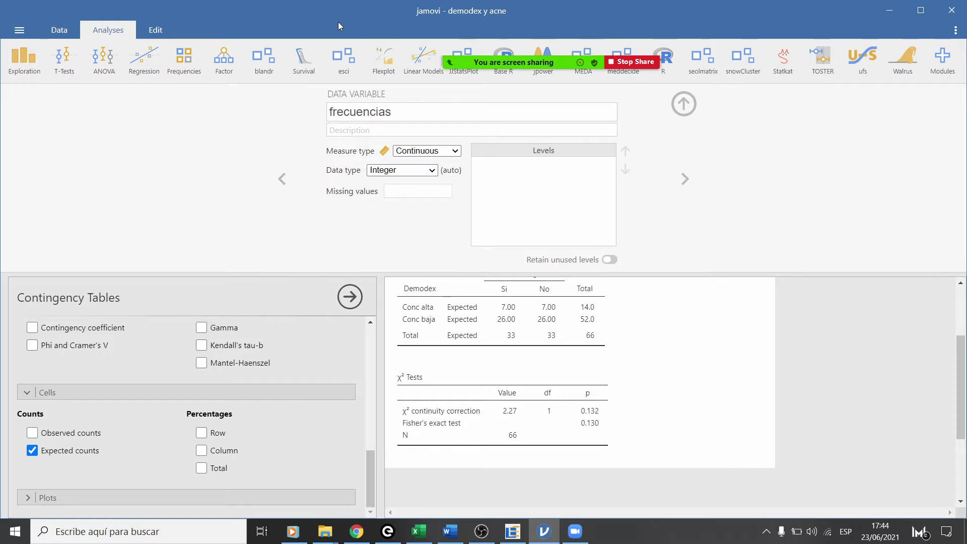
drag(337, 22, 625, 51)
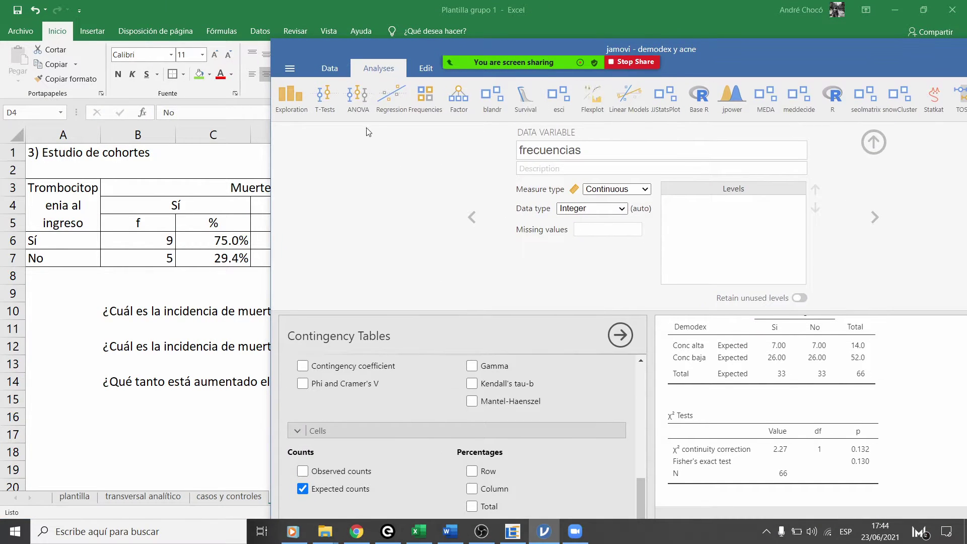
click(337, 70)
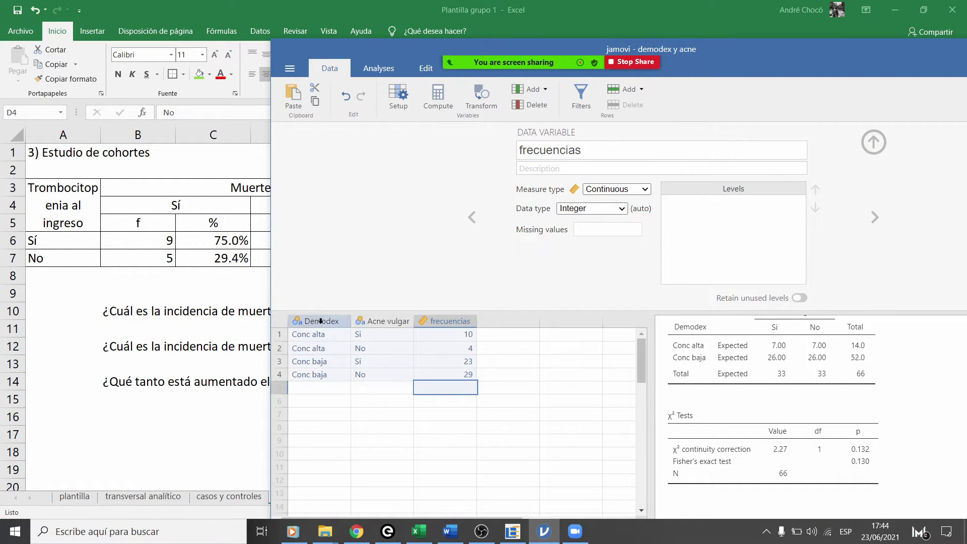
click(320, 321)
click(607, 151)
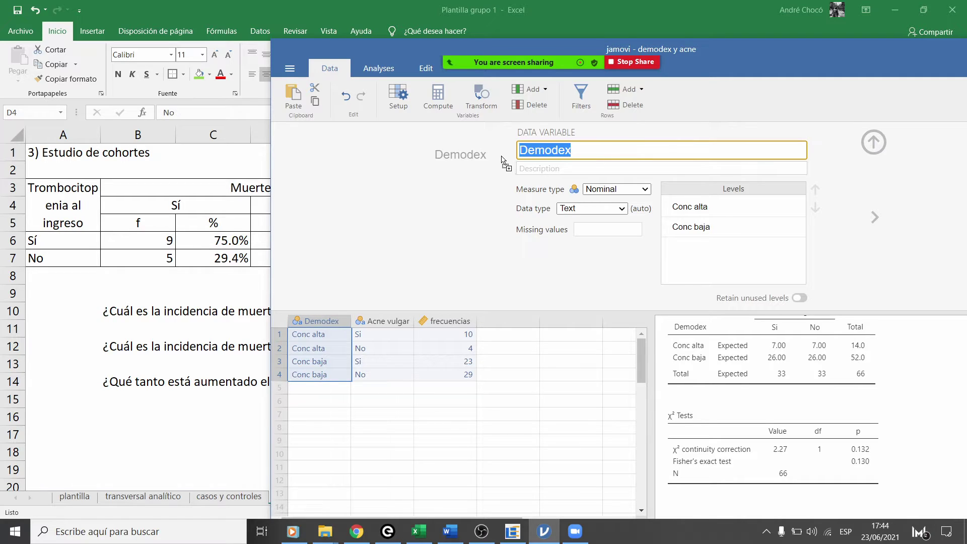
text(tromb)
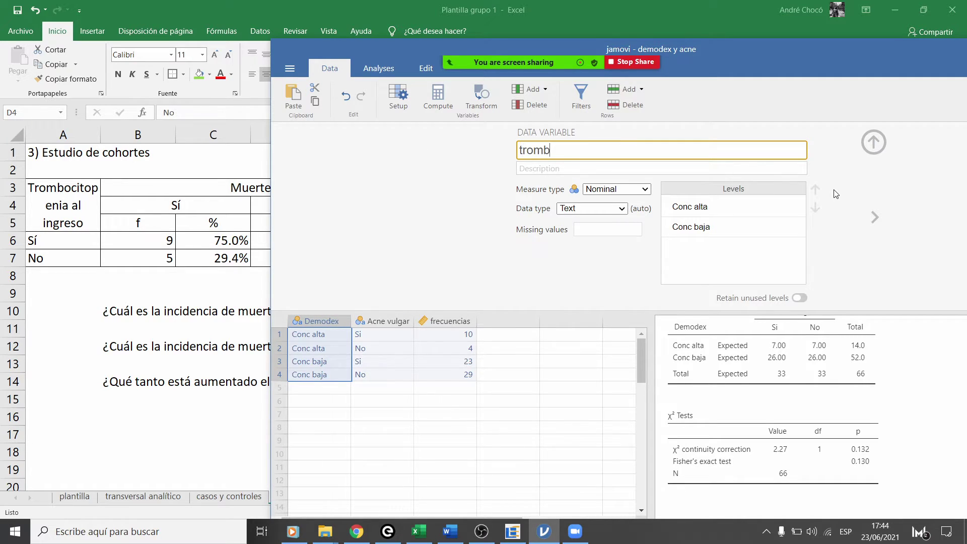
text(ocitopenia)
key(Return)
Step: Fill the four rows of the trombocitopenia column with si, si, no and no
click(301, 335)
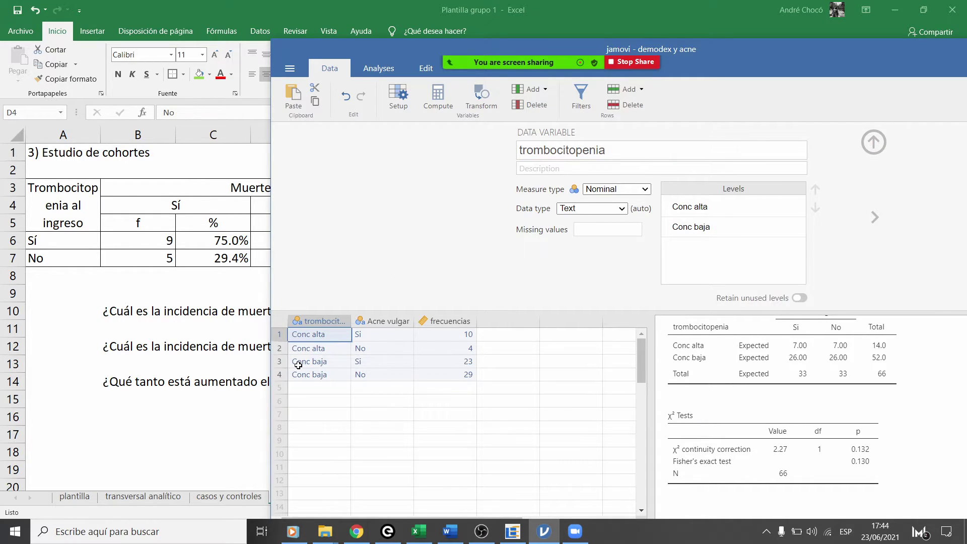
text(si)
key(Return)
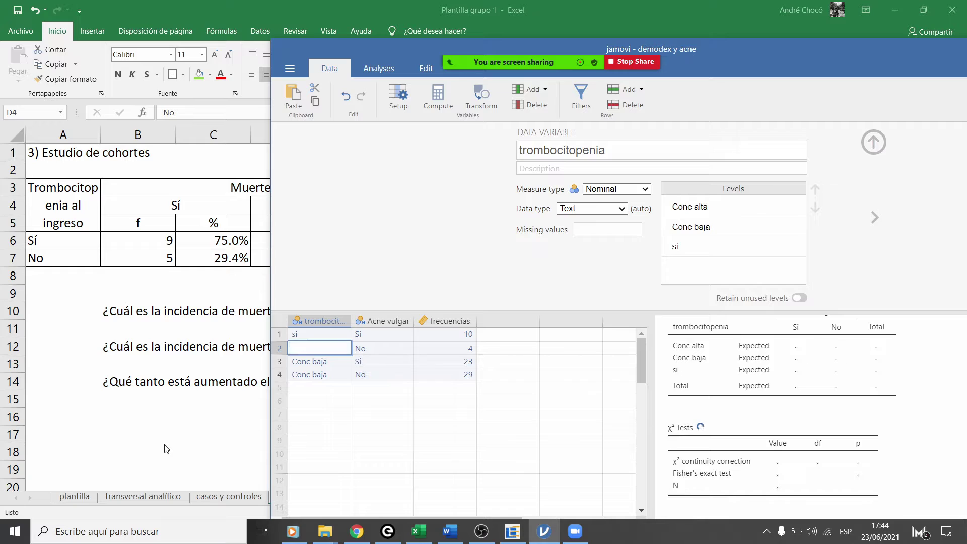
text(si)
key(Return)
text(no)
key(Return)
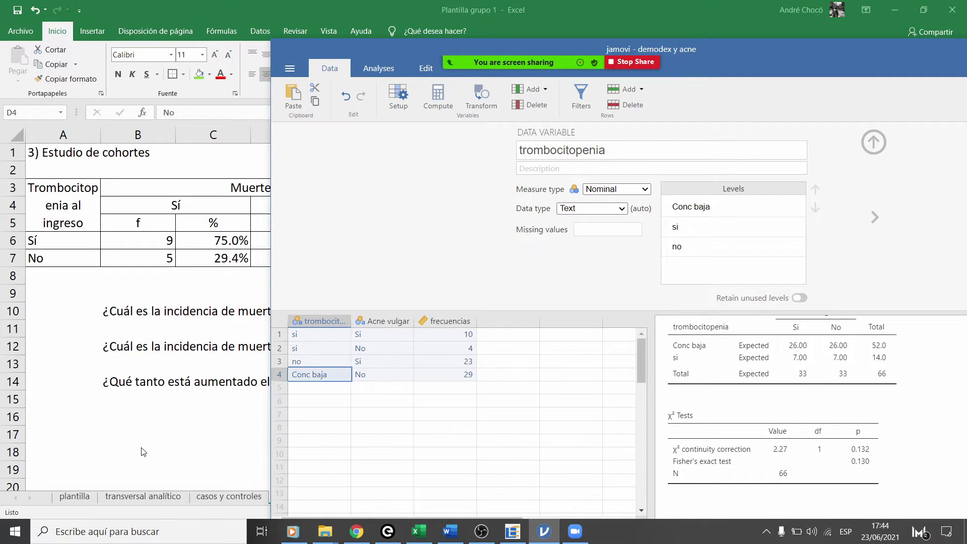
text(no)
key(Return)
key(Up)
key(Up)
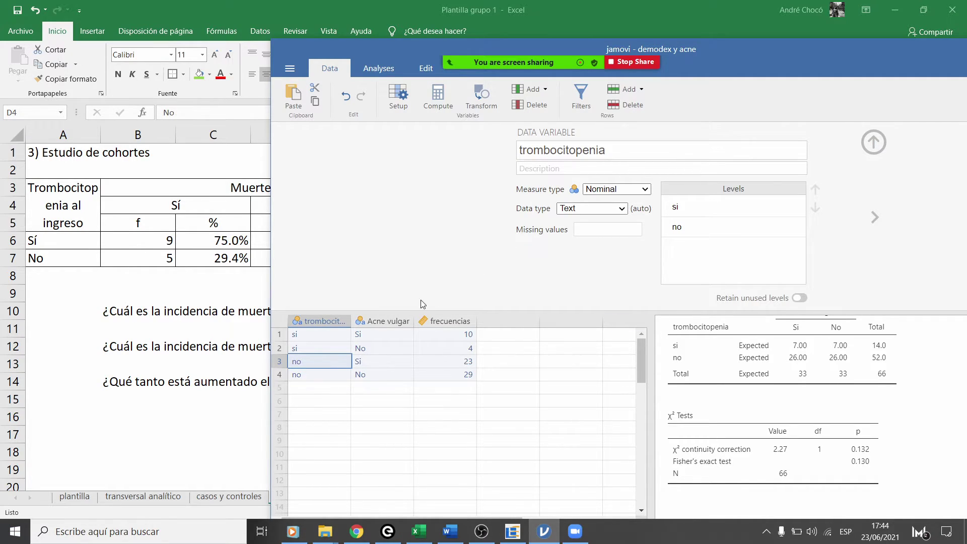
Step: Rename the Acne vulgar variable to muerte
click(388, 325)
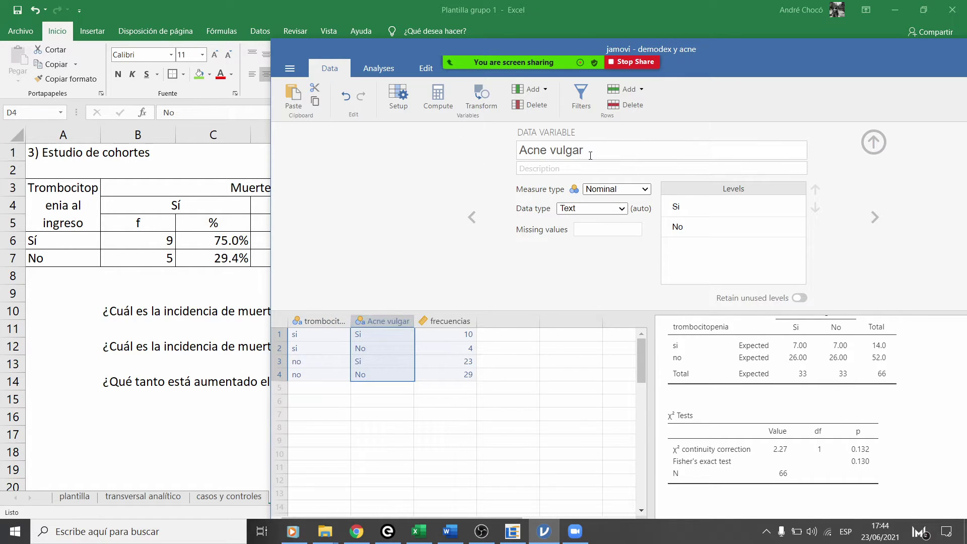
click(533, 150)
text(muerte)
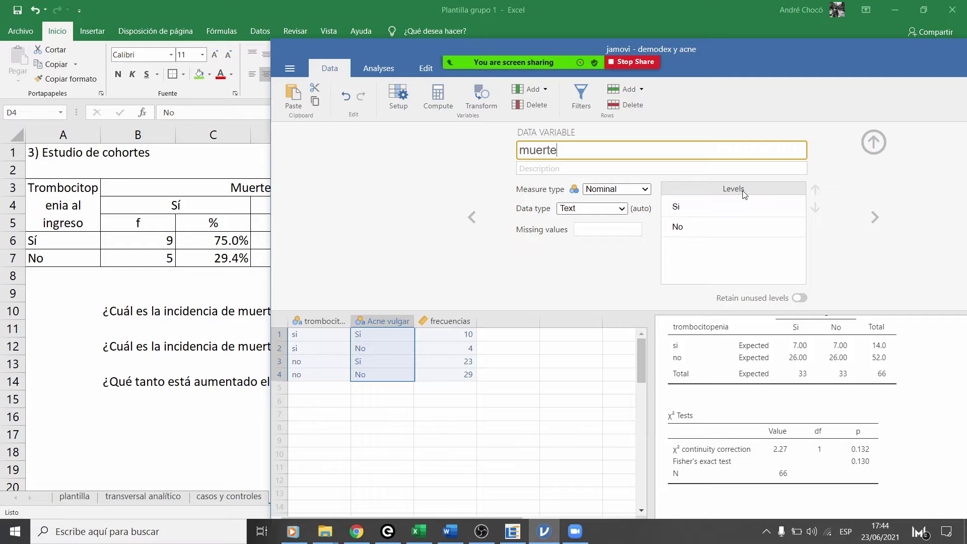
click(383, 416)
Step: Fill the four rows of the muerte column with si, no, si and no
click(378, 336)
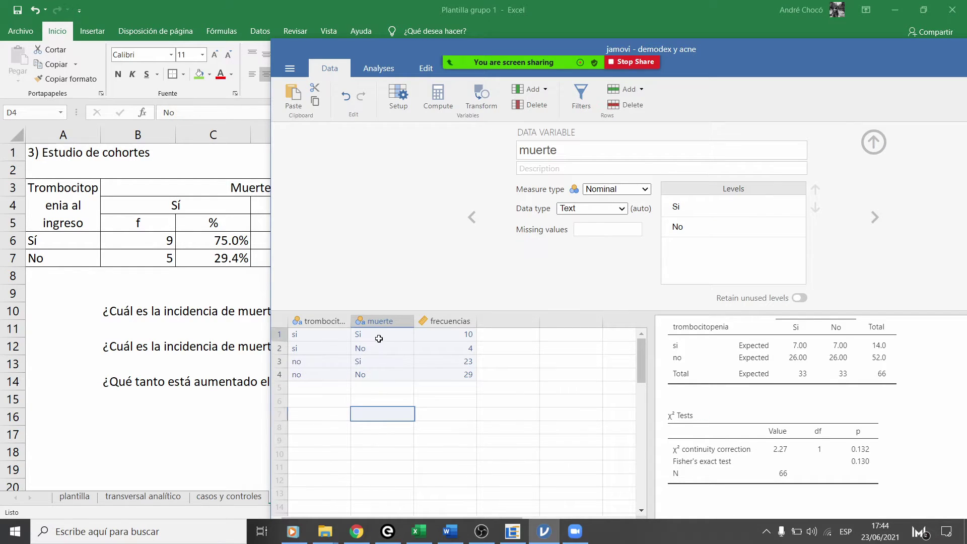
text(si)
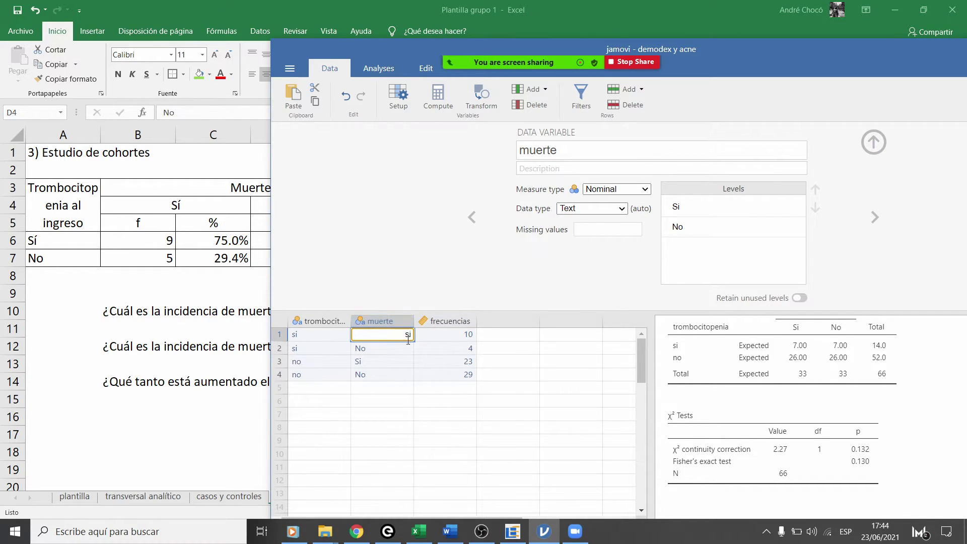
click(386, 349)
text(no)
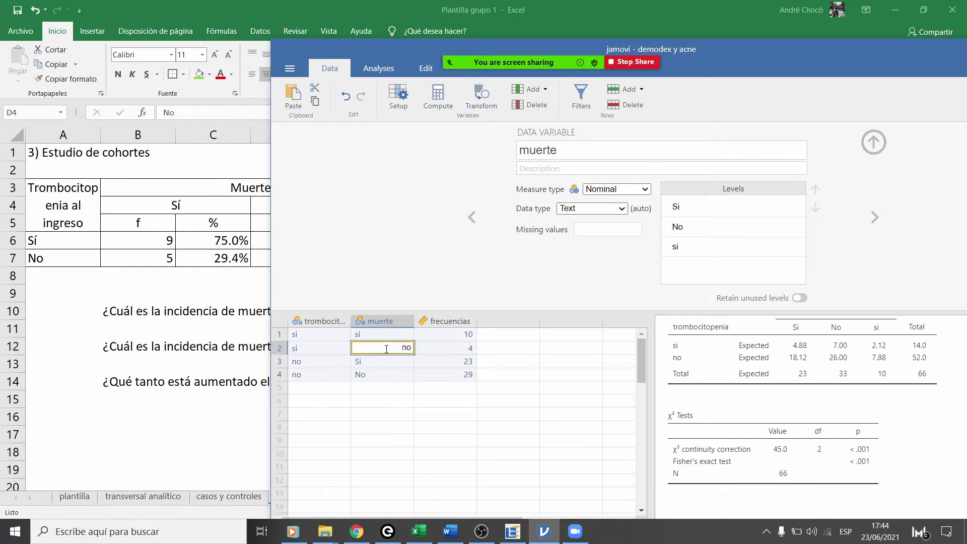
click(389, 360)
text(si)
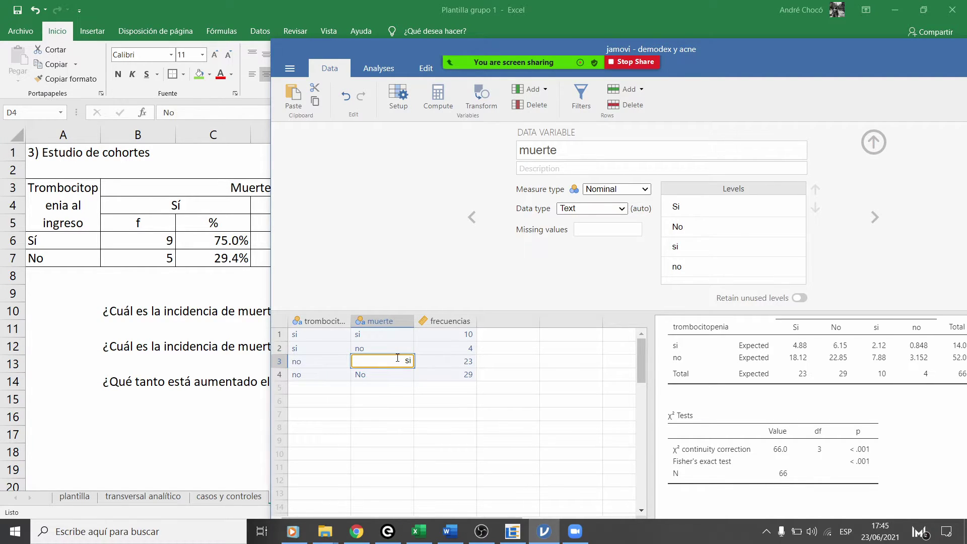
click(389, 376)
text(no)
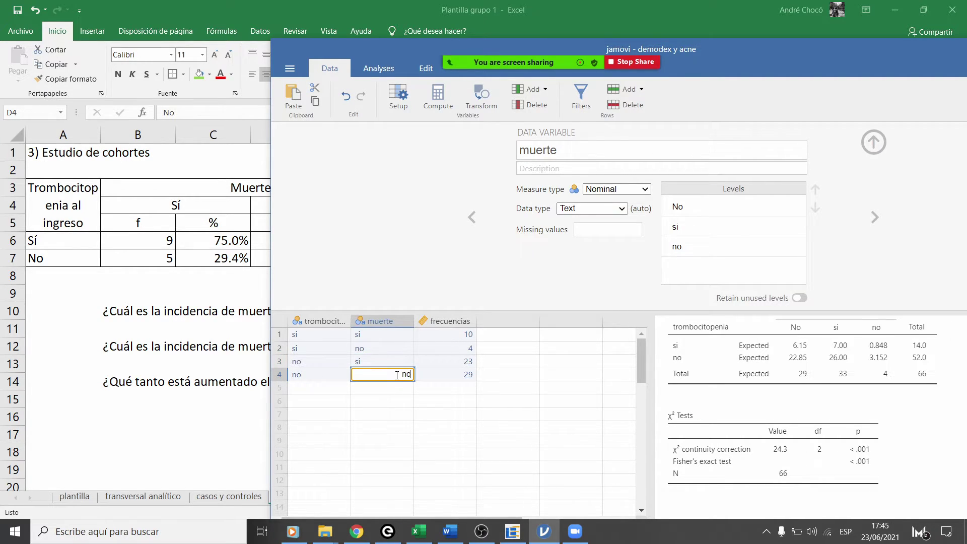
click(460, 455)
Step: Uncover the Excel cohort table beside jamovi and clear the four old counts in the frecuencias column
drag(522, 43, 725, 12)
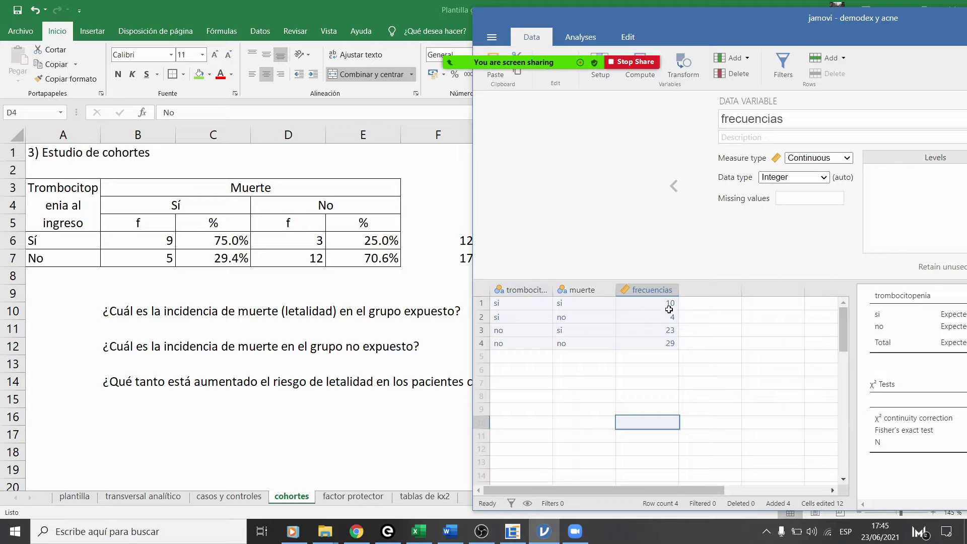
key(Up)
key(Up)
key(Up)
key(Up)
key(Up)
key(Up)
key(Up)
key(Up)
key(Up)
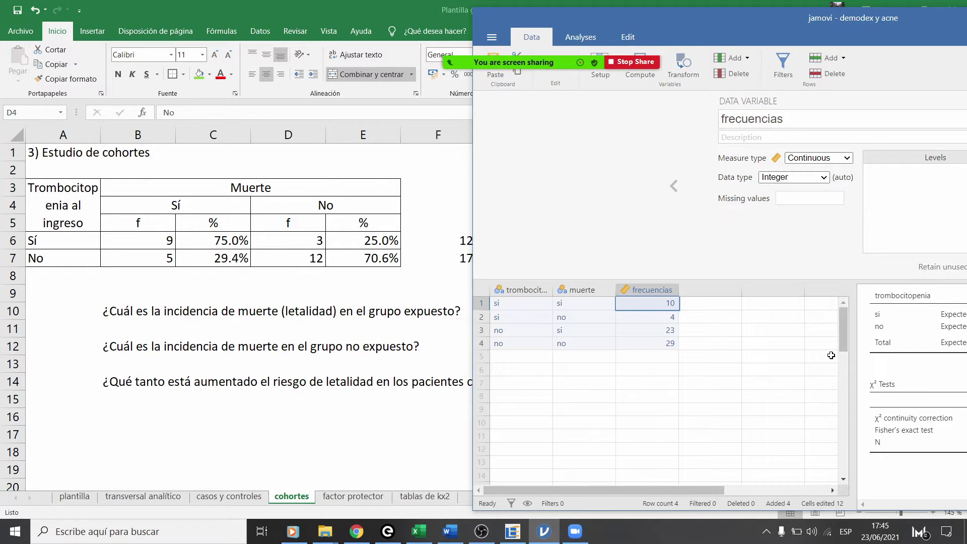
key(Down)
key(Delete)
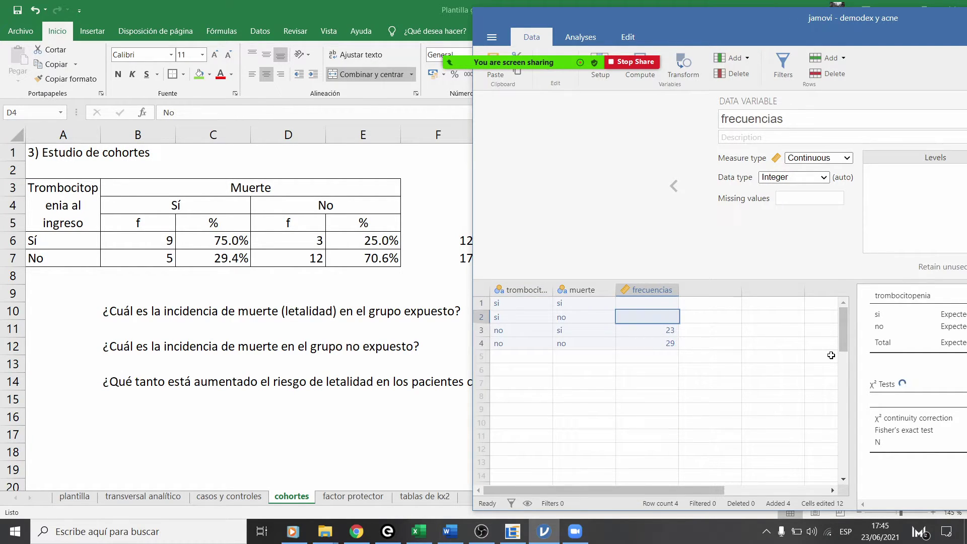
key(Down)
key(Delete)
key(Down)
key(Delete)
key(Up)
key(Up)
key(Up)
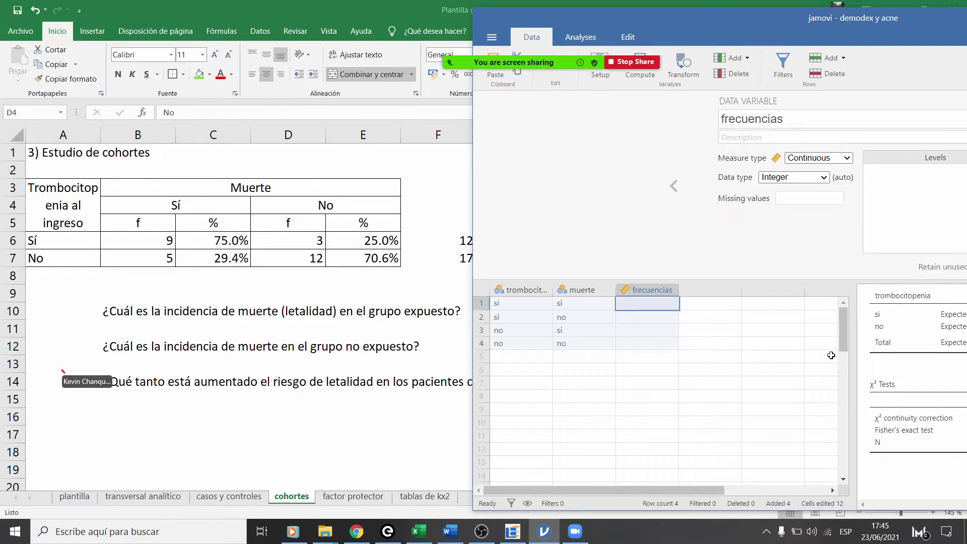
Step: Enter the cohort counts 9, 3, 5 and 12 down the frecuencias column
text(9)
key(Return)
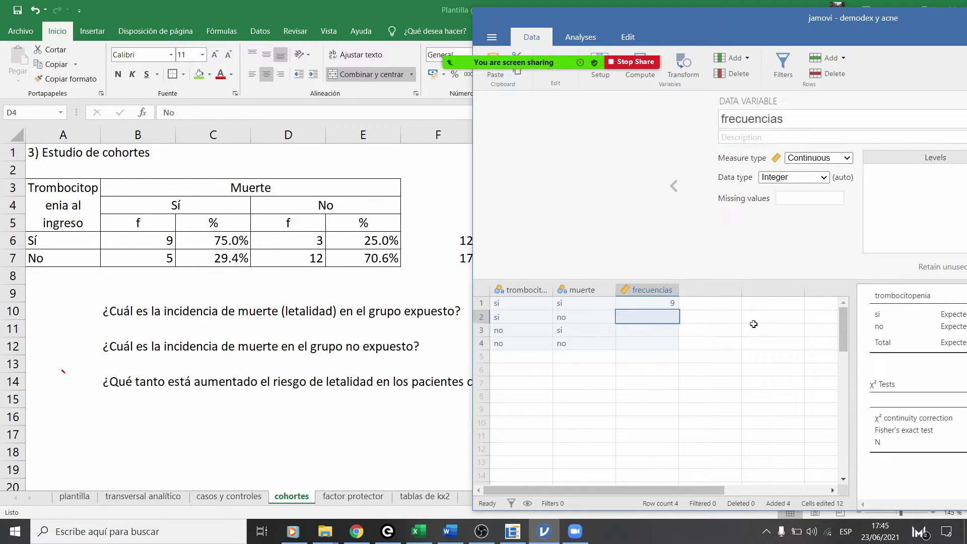
text(3)
key(Return)
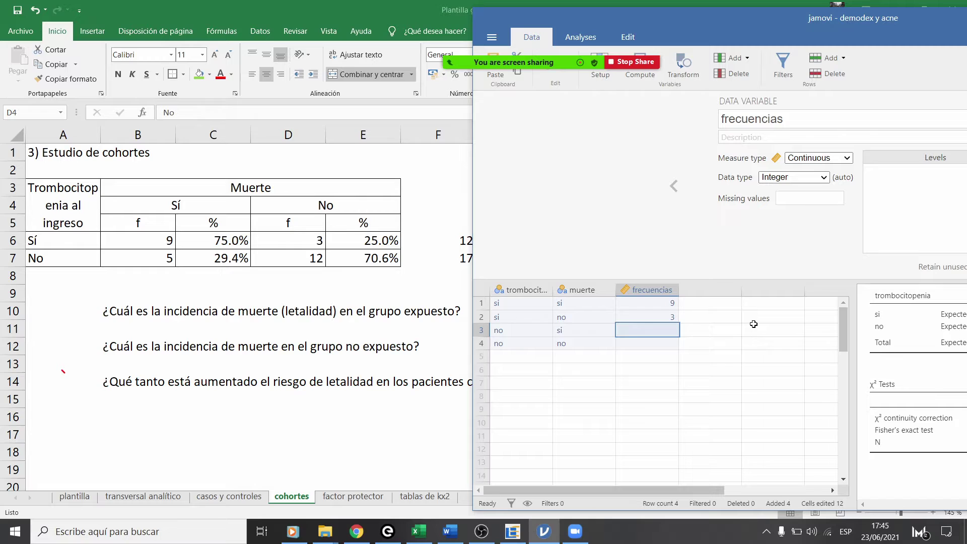
text(5)
key(Return)
text(12)
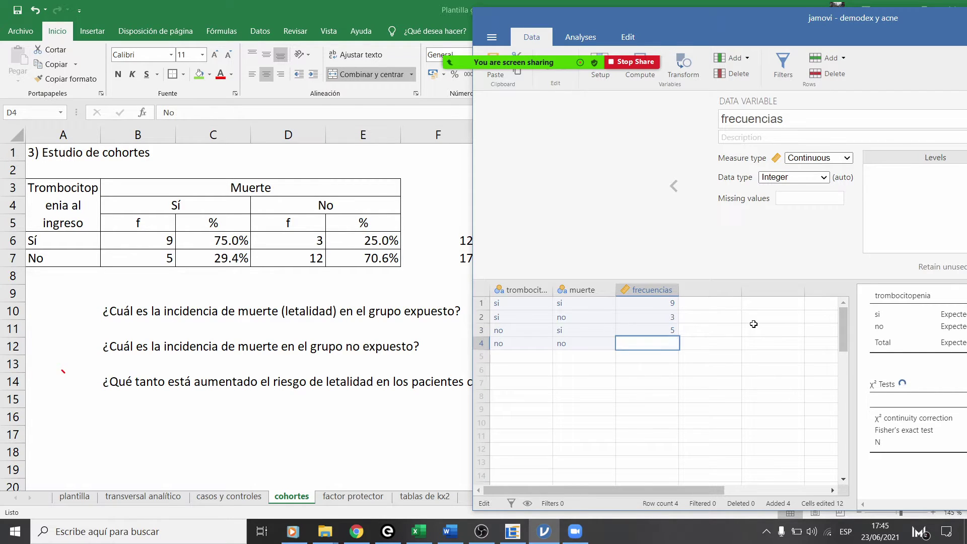
key(Return)
Step: Create an Independent Samples contingency table with trombocitopenia as rows, muerte as columns and frecuencias as counts
drag(723, 33, 241, 46)
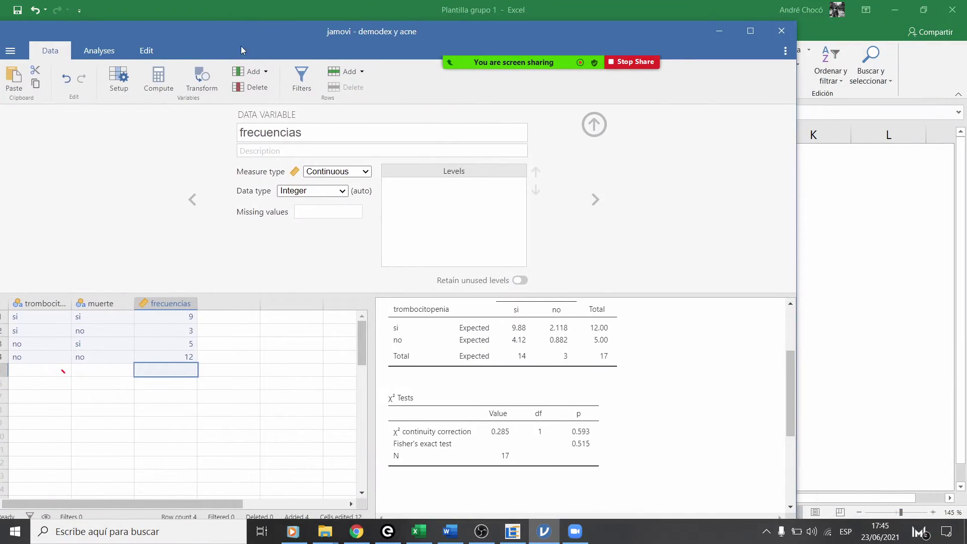
click(98, 49)
click(149, 79)
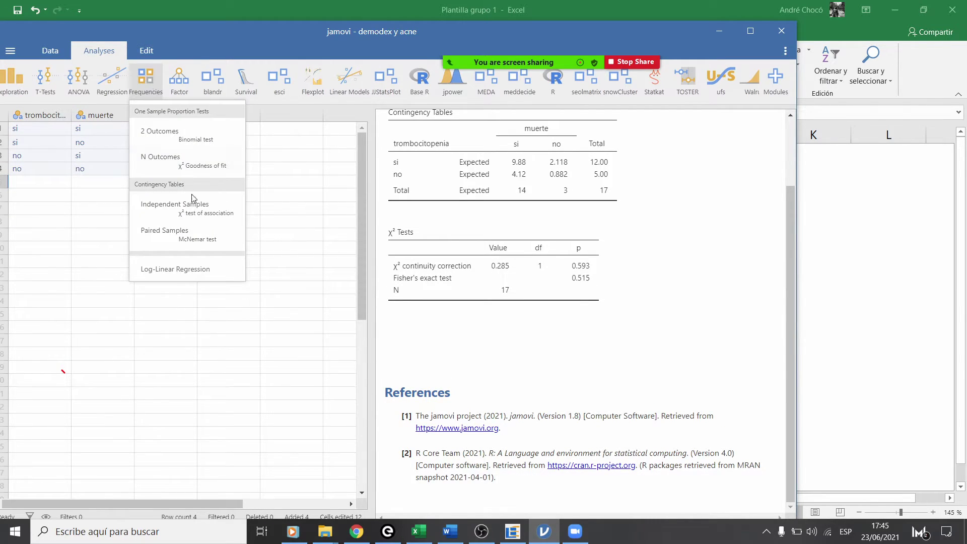
click(195, 207)
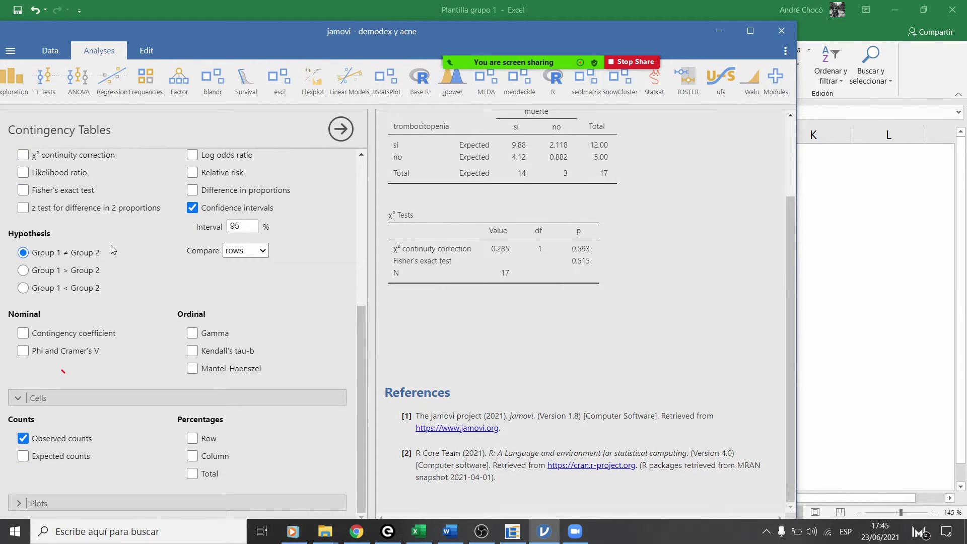
click(71, 166)
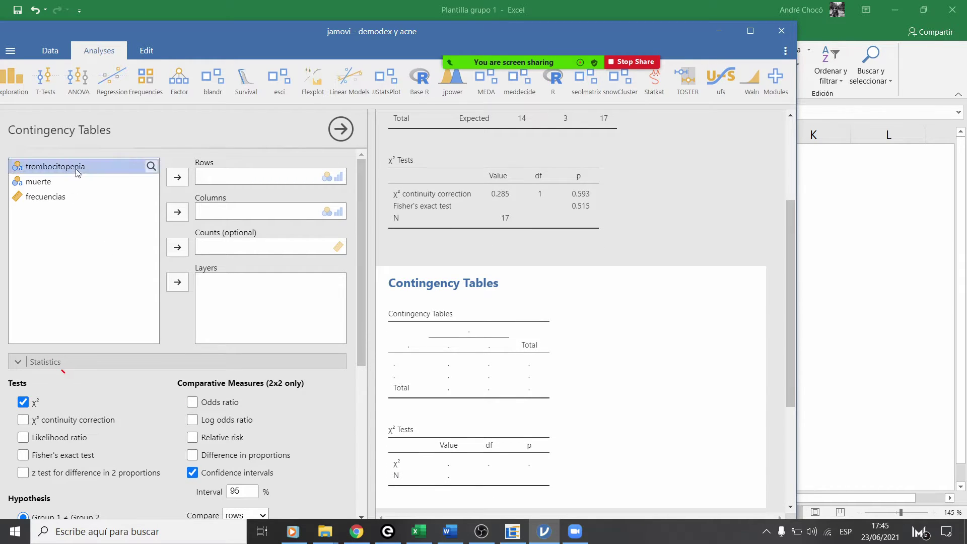
click(177, 176)
click(63, 168)
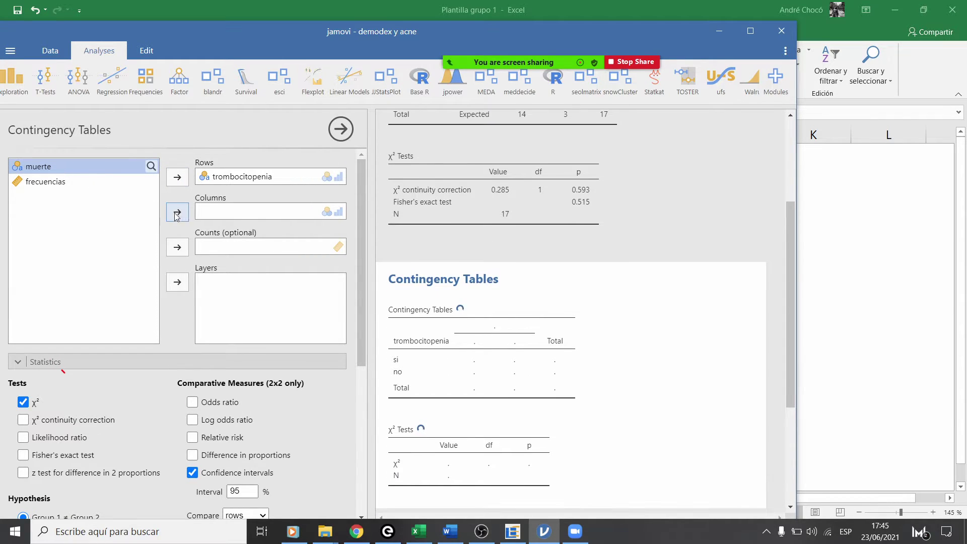
click(178, 212)
click(45, 167)
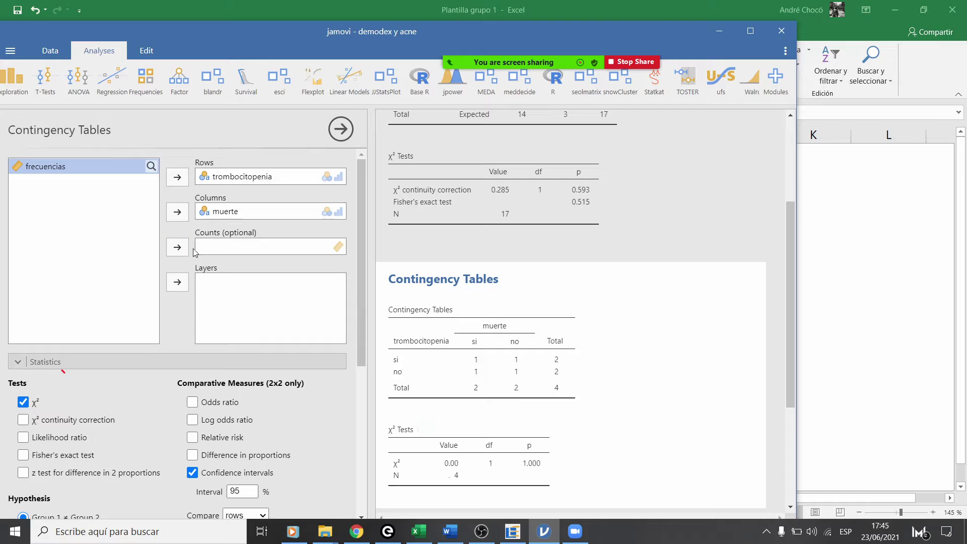
click(177, 247)
Step: Replace the plain χ² test with the χ² continuity correction and add the relative risk to the comparative measures
drag(279, 49, 461, 42)
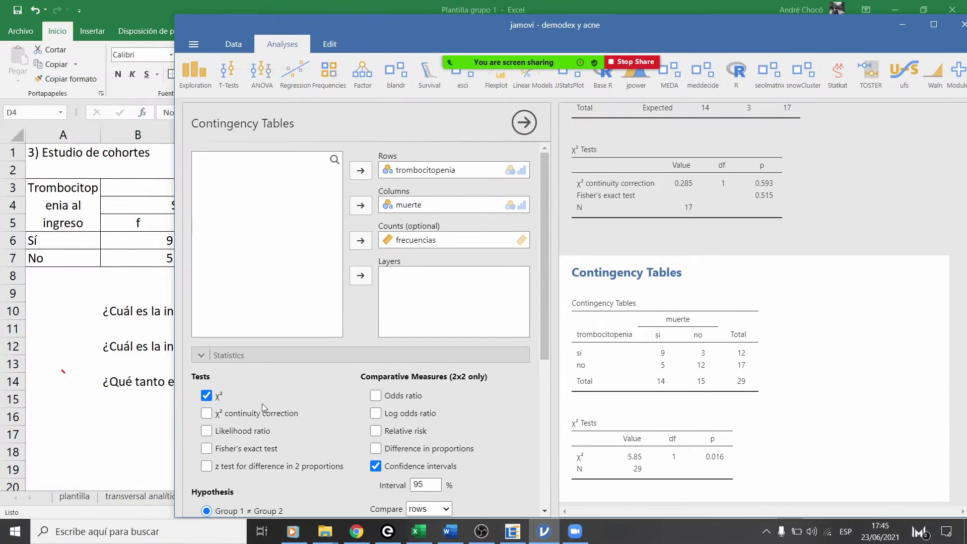
scroll(208, 403, down, 3)
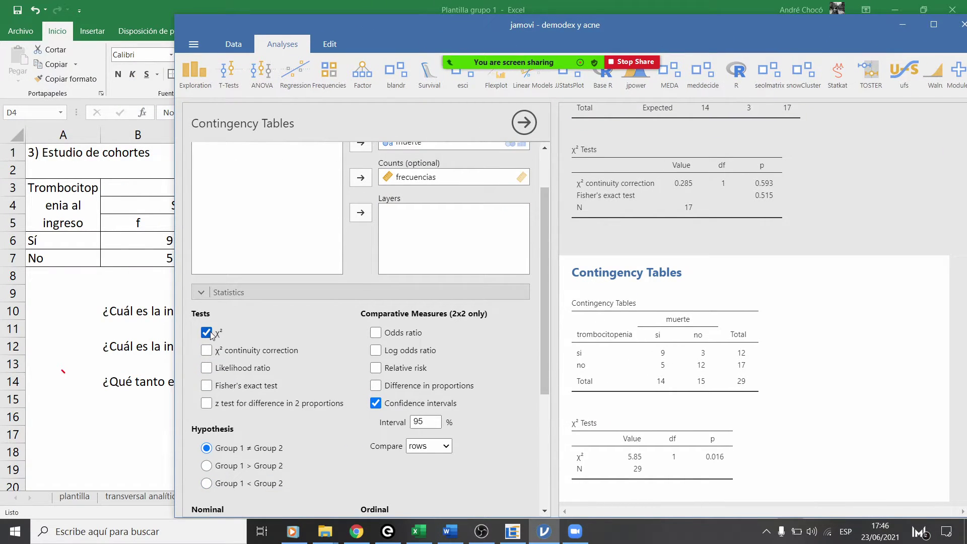
click(207, 333)
click(207, 350)
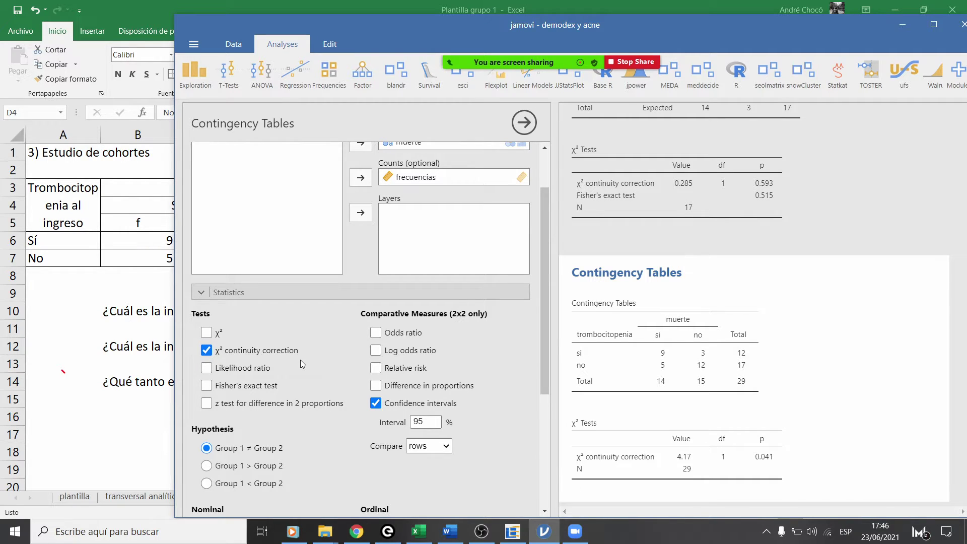
click(376, 368)
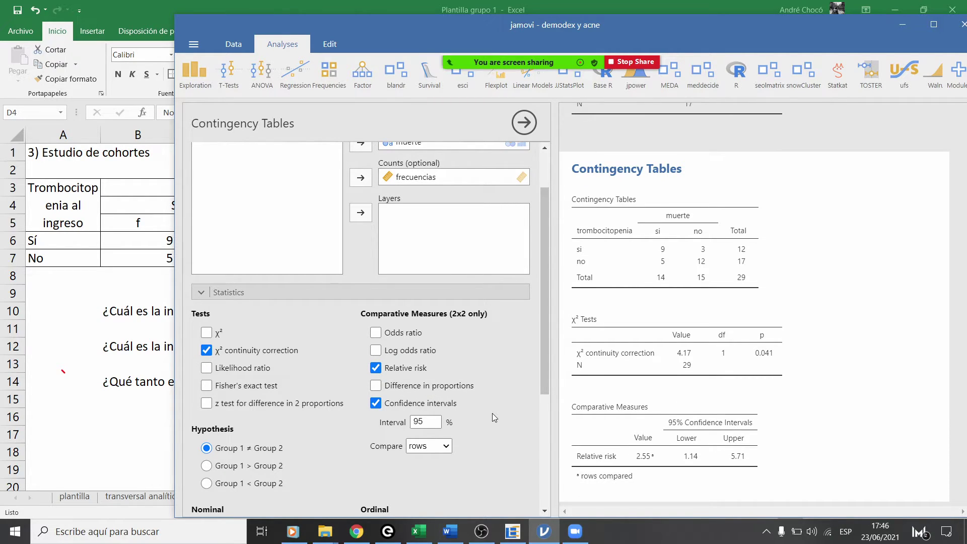
scroll(764, 403, down, 1)
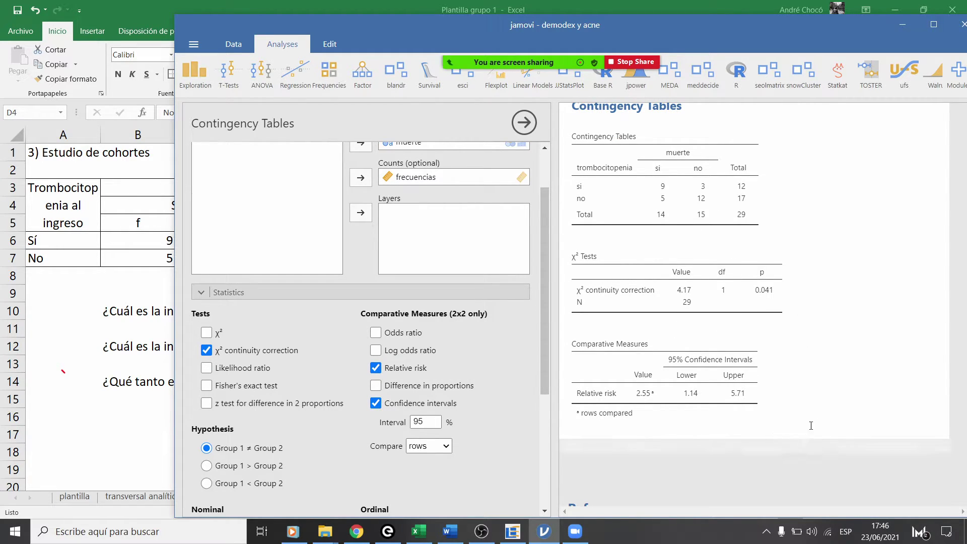
click(419, 539)
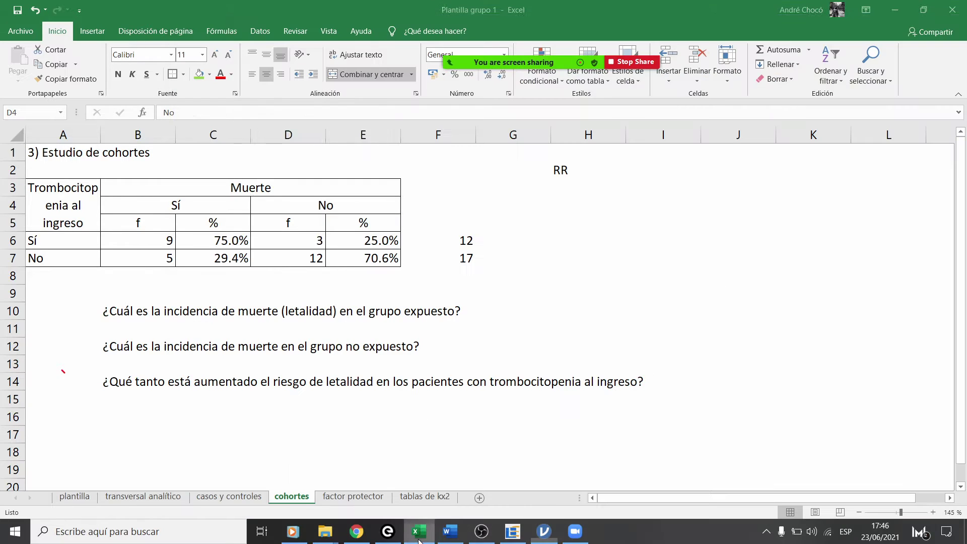
click(420, 539)
click(450, 533)
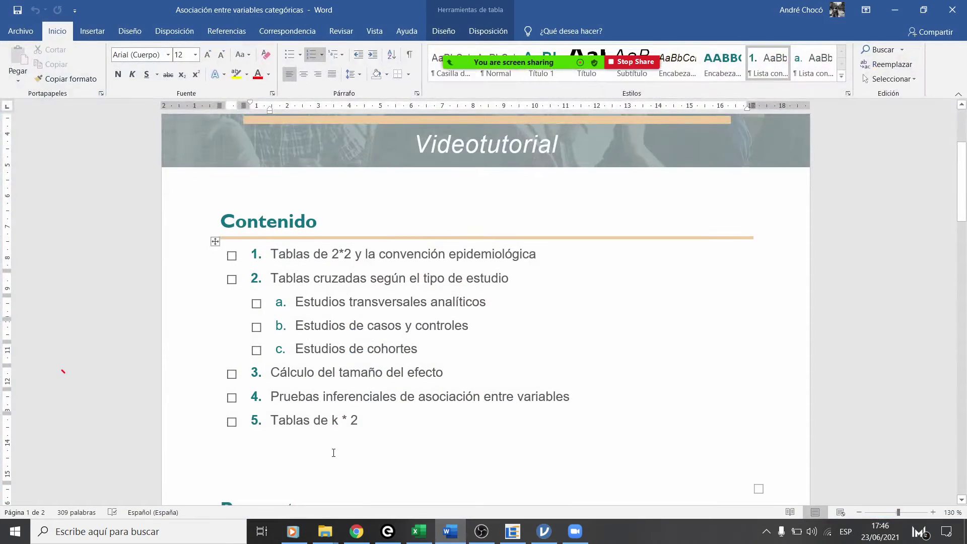
click(519, 538)
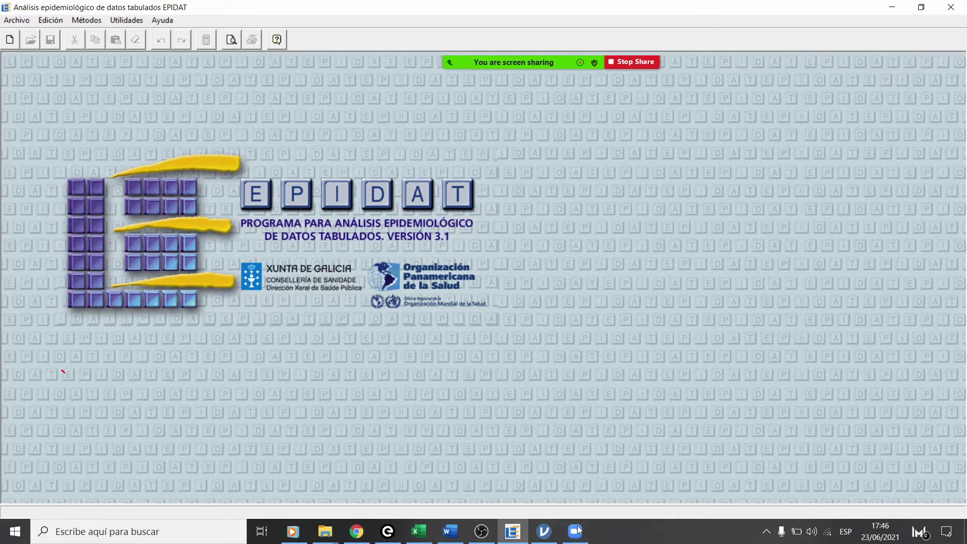
click(519, 538)
click(428, 536)
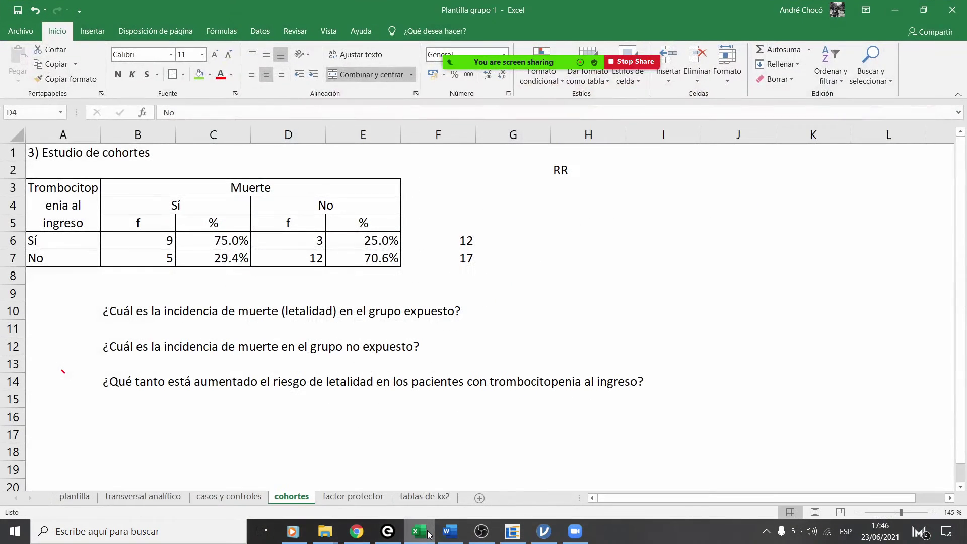
click(542, 537)
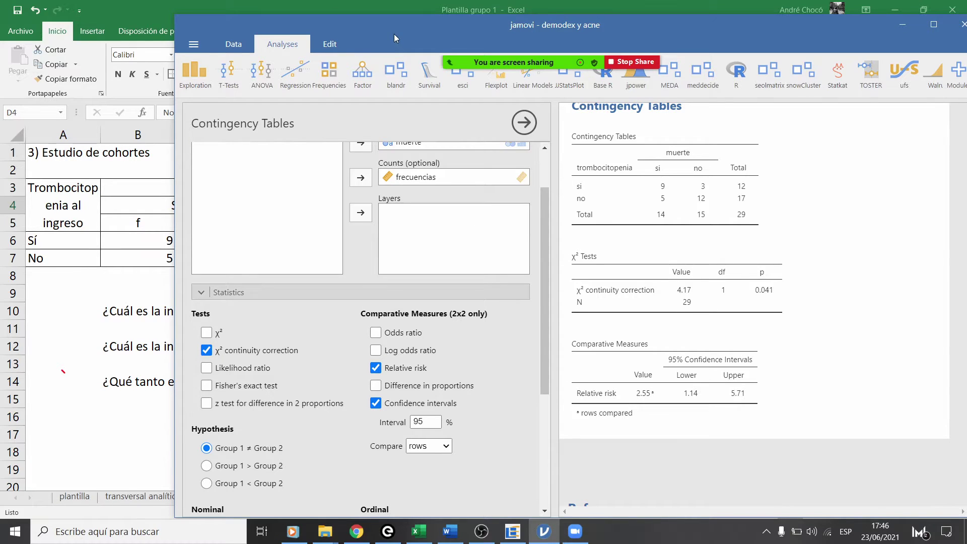
Step: Move the jamovi window aside and examine the p-value of the χ² continuity correction for trombocitopenia and muerte
drag(394, 34, 417, 44)
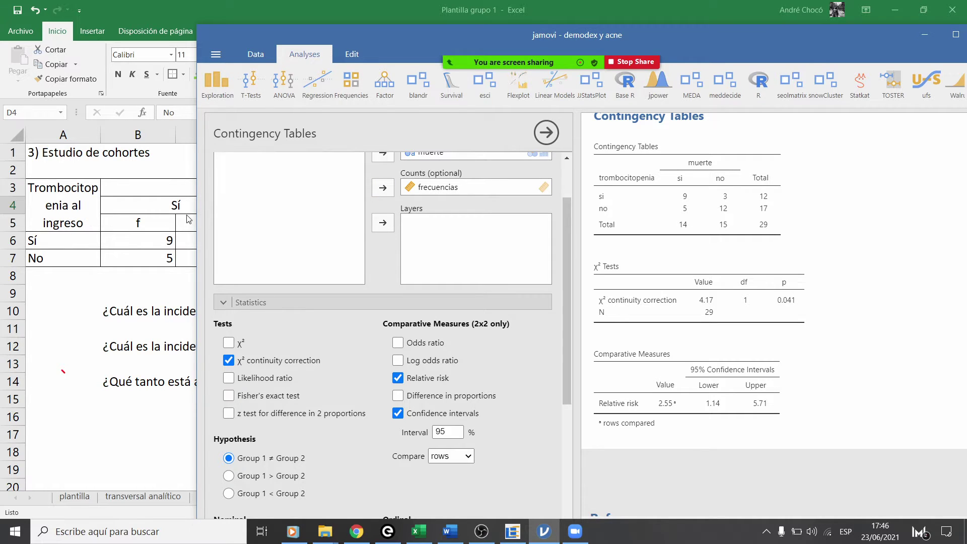
drag(418, 37, 446, 17)
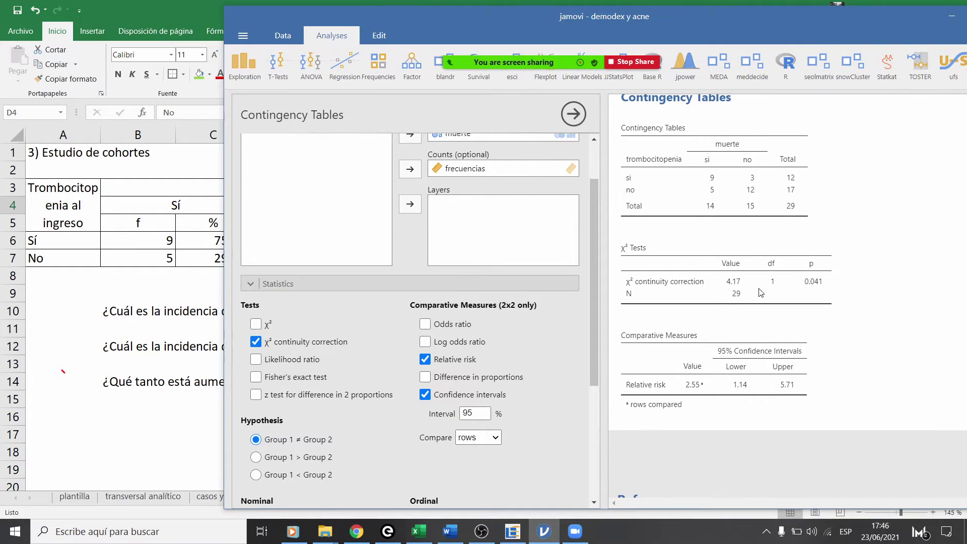
scroll(729, 337, up, 1)
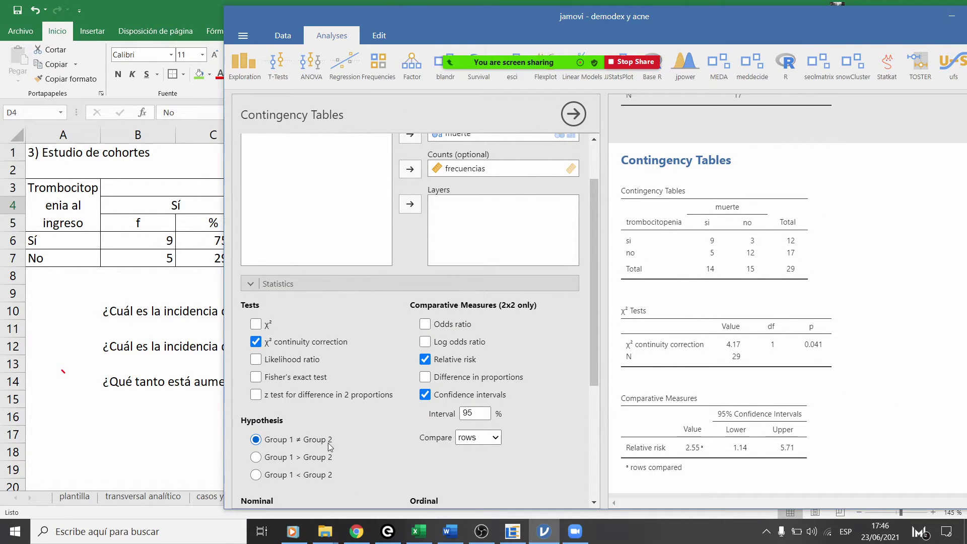
scroll(322, 443, down, 1)
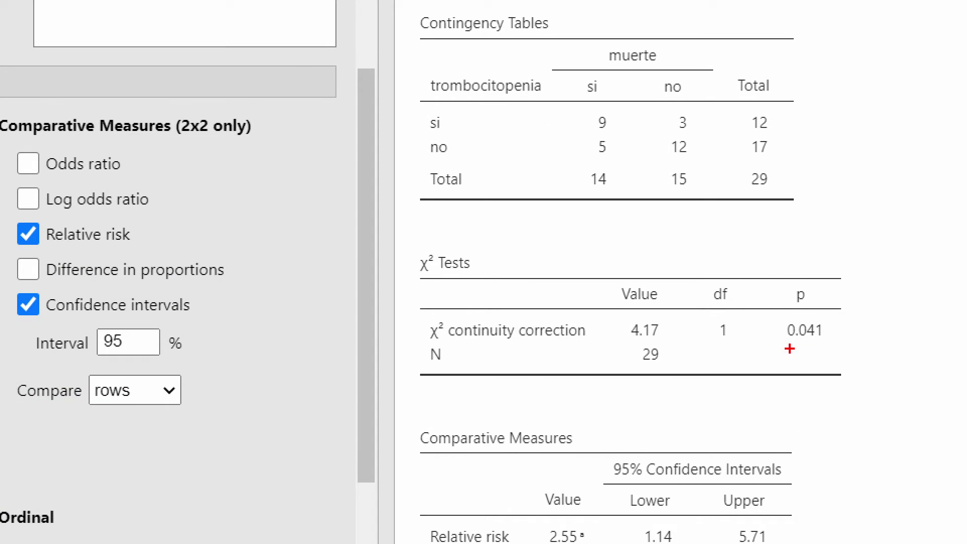
mouse_move(804, 352)
mouse_down()
mouse_move(831, 352)
mouse_move(784, 310)
mouse_move(785, 353)
mouse_up()
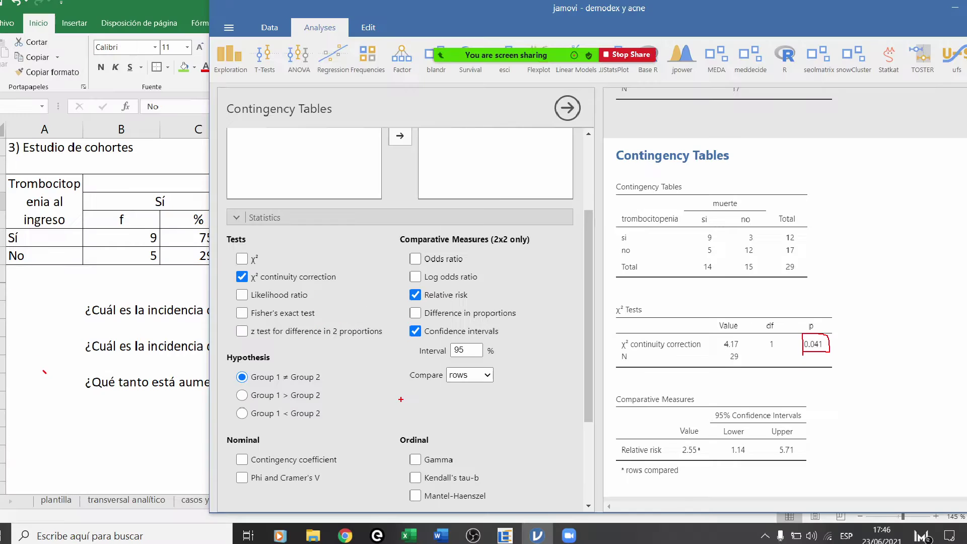
key(Escape)
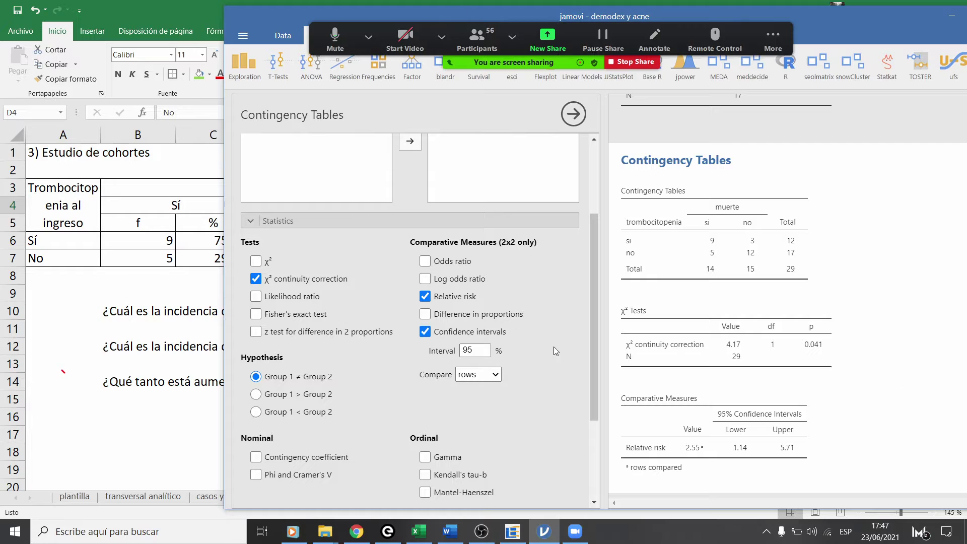
Step: Show expected counts instead of observed counts in the trombocitopenia by muerte table and mark the four expected cell values
scroll(313, 401, down, 3)
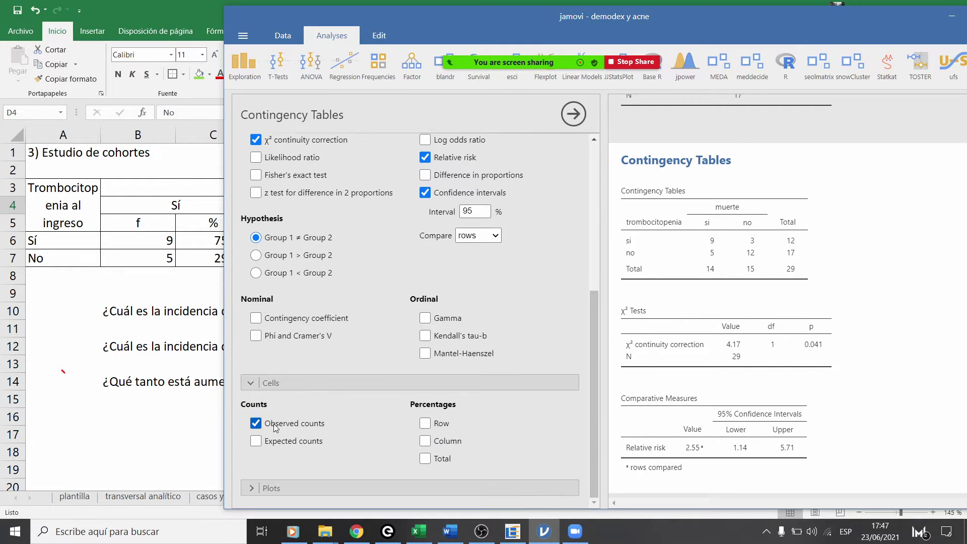
click(257, 442)
click(258, 425)
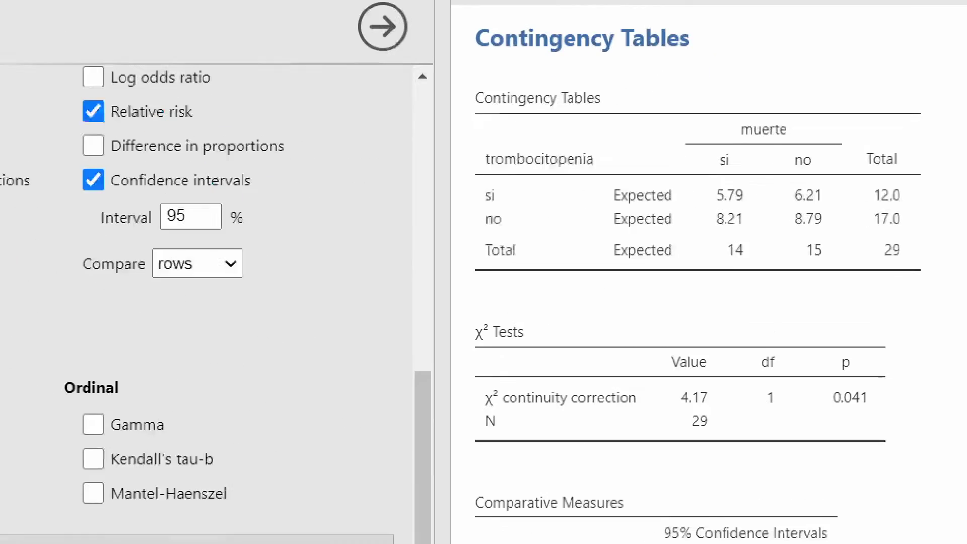
mouse_move(724, 162)
mouse_down()
mouse_move(665, 203)
mouse_move(795, 230)
mouse_move(809, 171)
mouse_move(699, 153)
mouse_up()
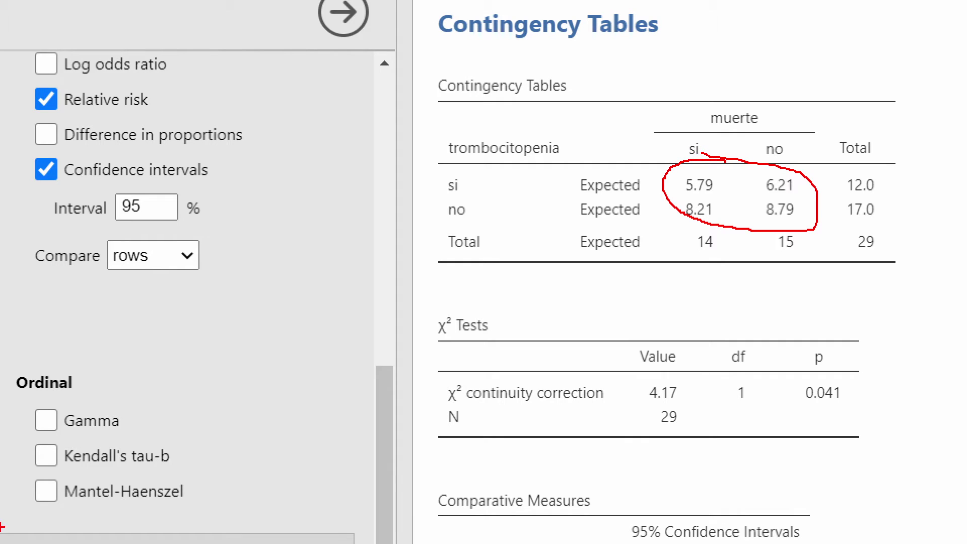
key(Escape)
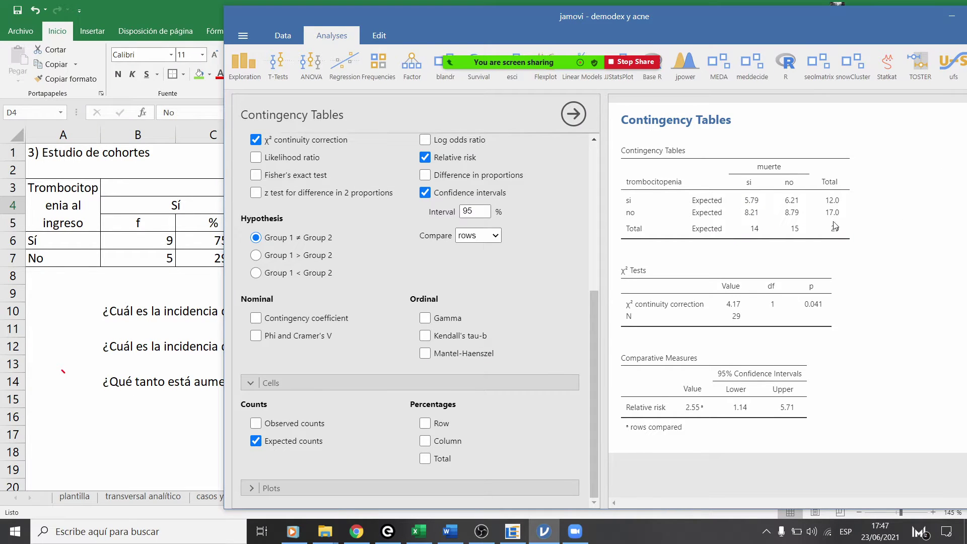
Step: Add Fisher's exact test to the contingency table's association tests
scroll(835, 225, down, 2)
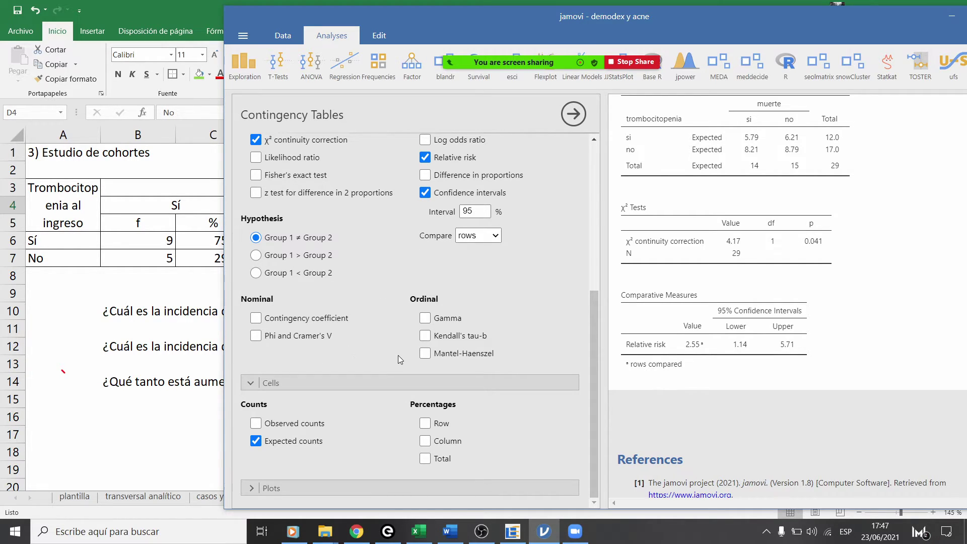
scroll(255, 225, up, 1)
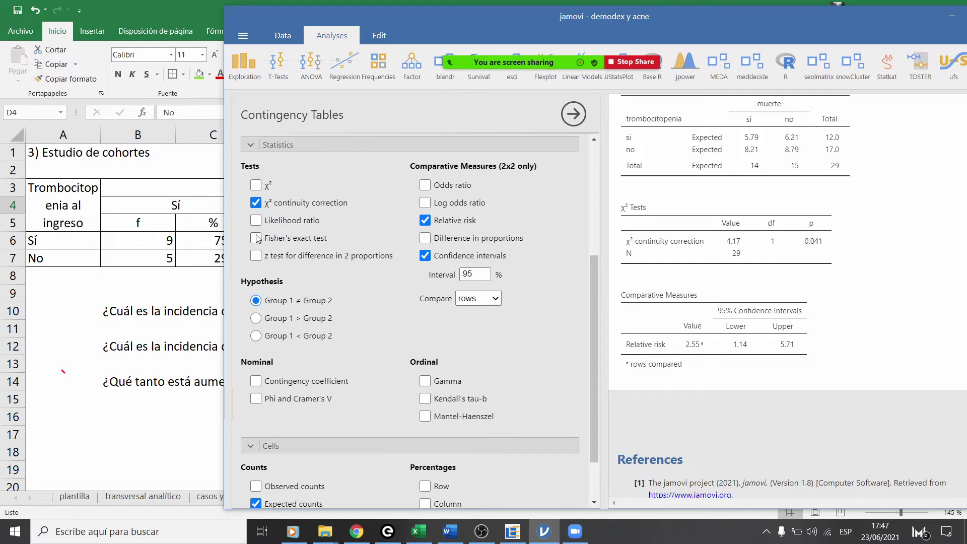
click(256, 238)
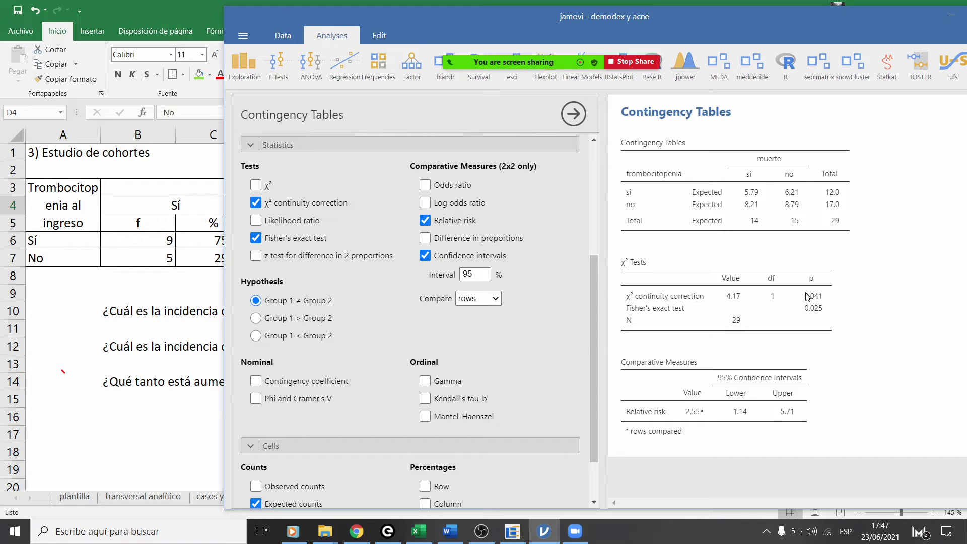
Step: Bring the whole jamovi window into view and mark the limits of the relative risk's 95% confidence interval
drag(606, 17, 468, 17)
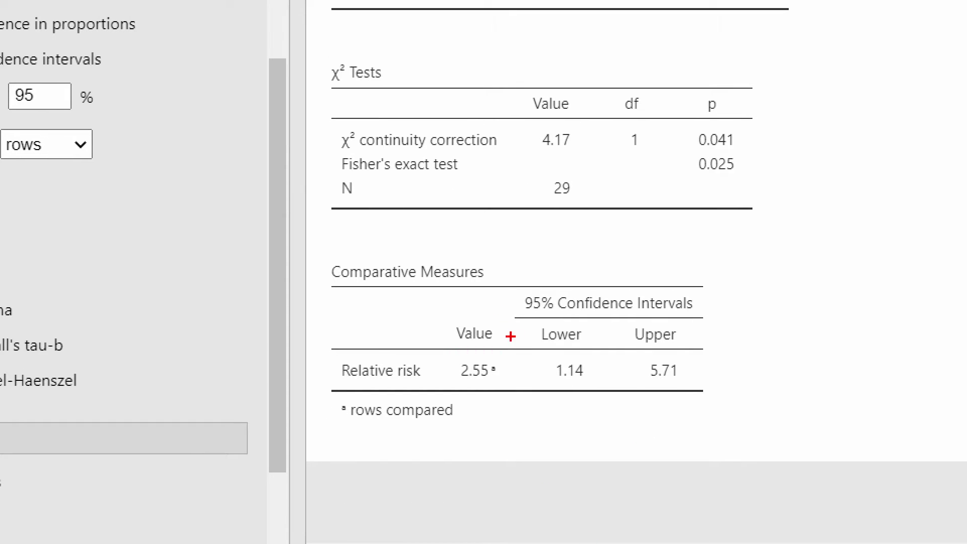
mouse_move(534, 348)
mouse_down()
mouse_move(533, 373)
mouse_move(544, 377)
mouse_up()
mouse_move(698, 337)
mouse_down()
mouse_move(713, 378)
mouse_move(693, 384)
mouse_up()
drag(552, 347, 533, 348)
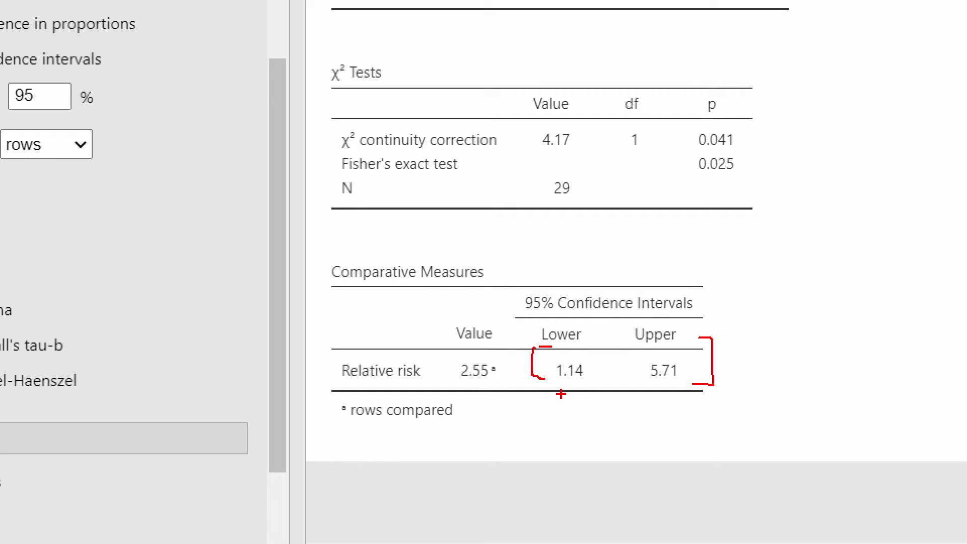
drag(561, 401, 710, 401)
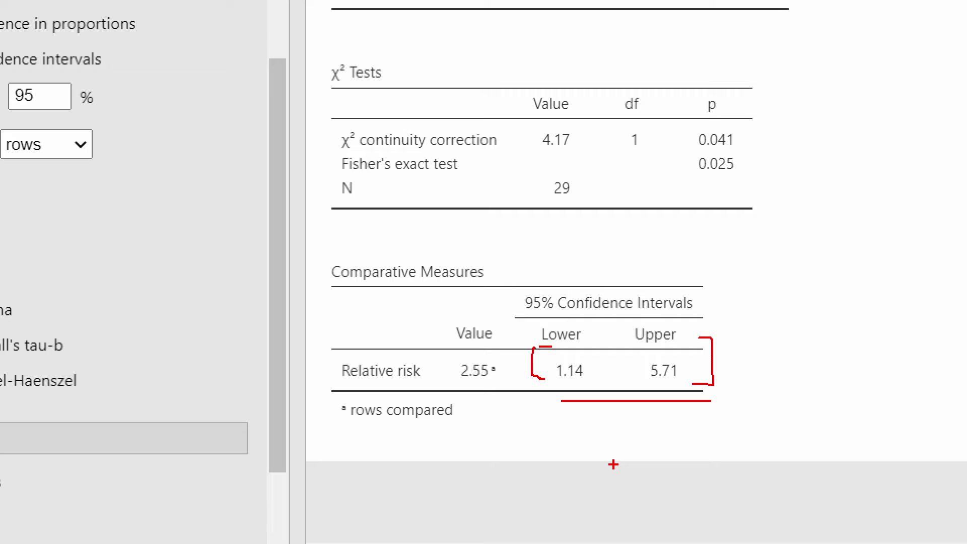
Step: Handwrite the annotation "RR = 1" below the Comparative Measures table
mouse_move(488, 464)
mouse_down()
mouse_move(513, 436)
mouse_move(513, 473)
mouse_up()
mouse_move(366, 447)
mouse_down()
mouse_move(367, 479)
mouse_move(374, 462)
mouse_move(402, 483)
mouse_move(418, 446)
mouse_move(421, 480)
mouse_move(471, 472)
mouse_move(450, 470)
mouse_up()
drag(445, 465, 476, 459)
key(ctrl+z)
key(ctrl+z)
drag(476, 454, 477, 463)
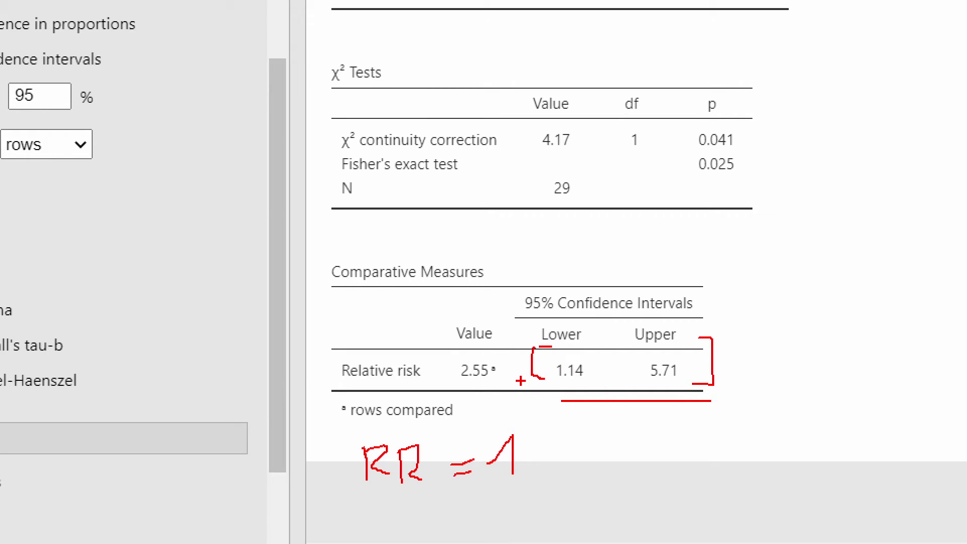
Step: Annotate the relative risk estimate and its confidence interval to compare them with the null value of 1
mouse_move(505, 364)
mouse_down()
mouse_move(523, 386)
mouse_move(520, 358)
mouse_move(510, 390)
mouse_move(512, 376)
mouse_up()
click(523, 372)
click(522, 357)
drag(459, 380, 477, 380)
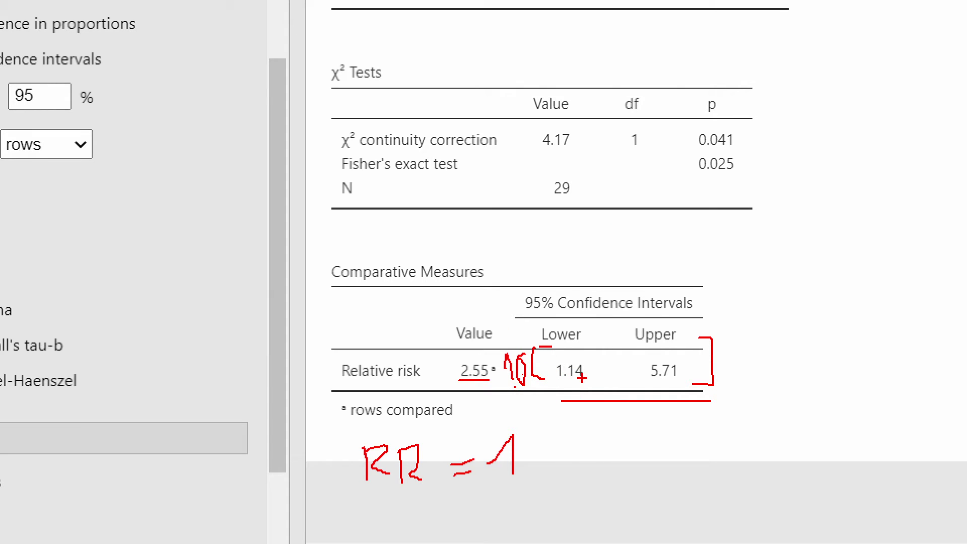
drag(506, 359, 512, 373)
mouse_move(625, 268)
mouse_down()
mouse_move(627, 336)
mouse_move(654, 309)
mouse_up()
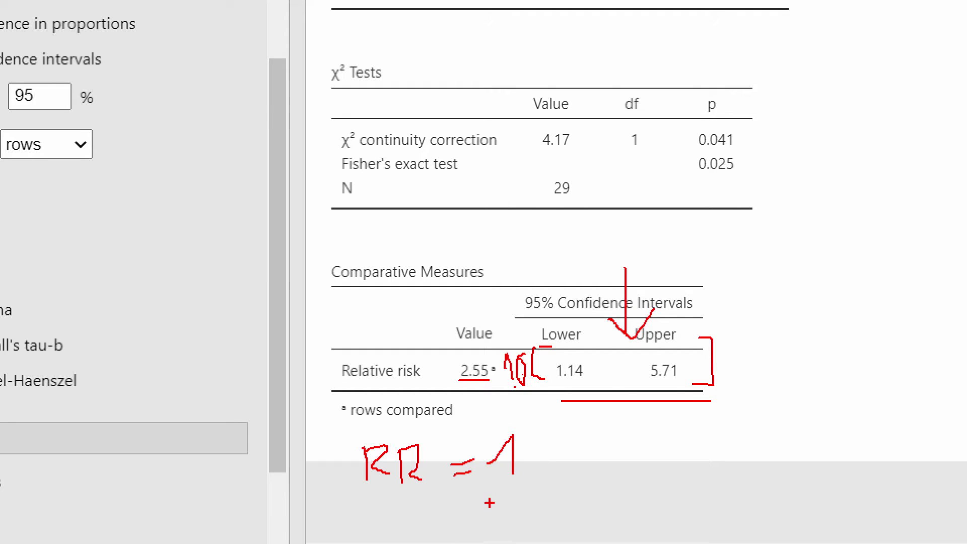
drag(492, 498, 559, 497)
drag(500, 525, 576, 524)
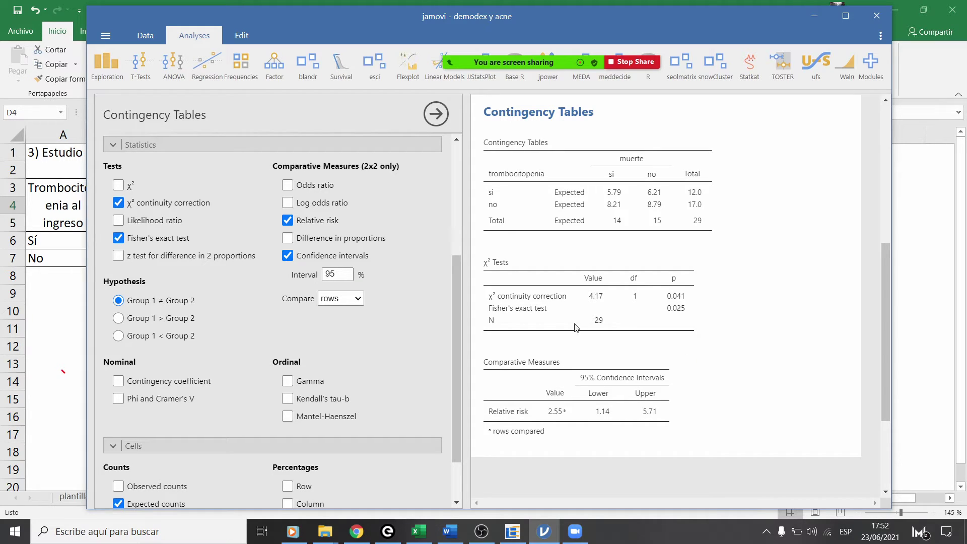
Step: Return to the Excel workbook and open the tablas de kx2 sheet
click(815, 16)
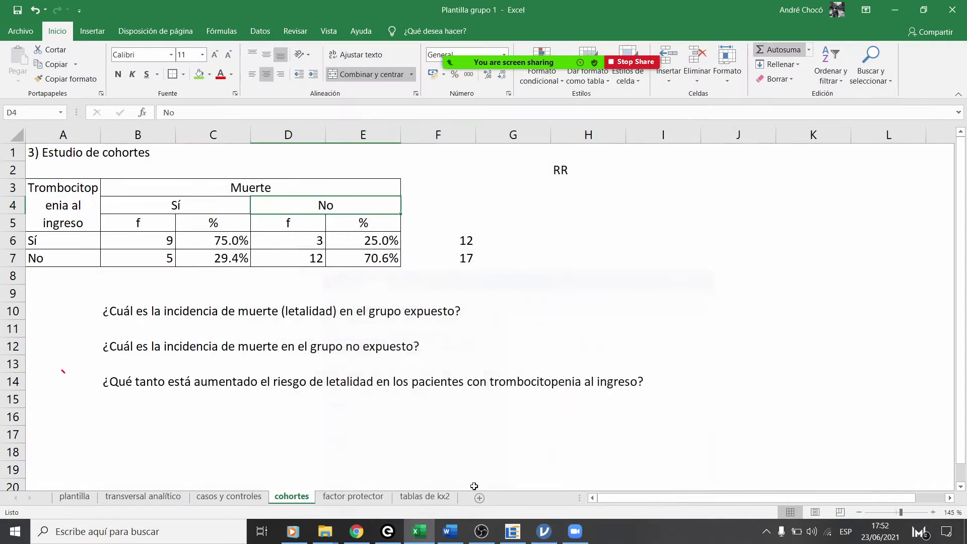
click(353, 497)
click(423, 498)
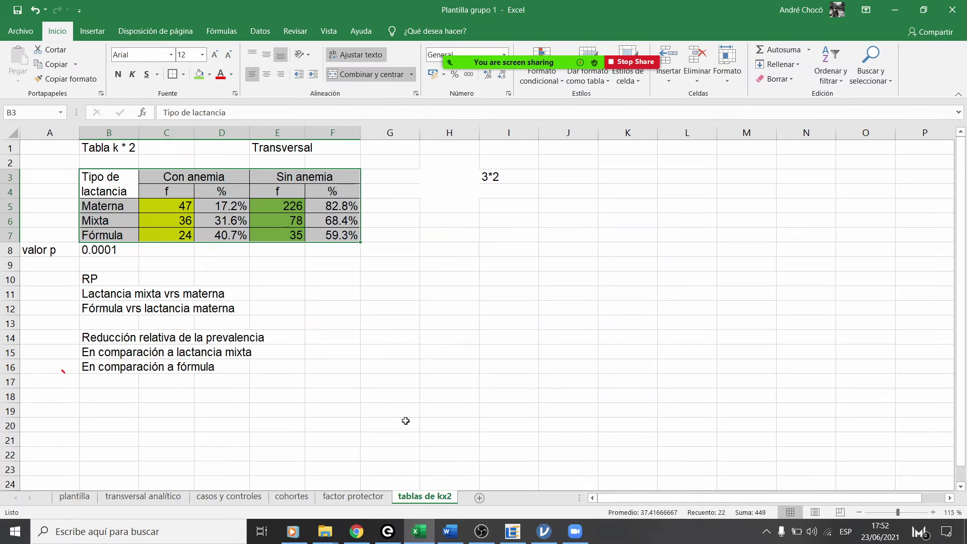
click(430, 364)
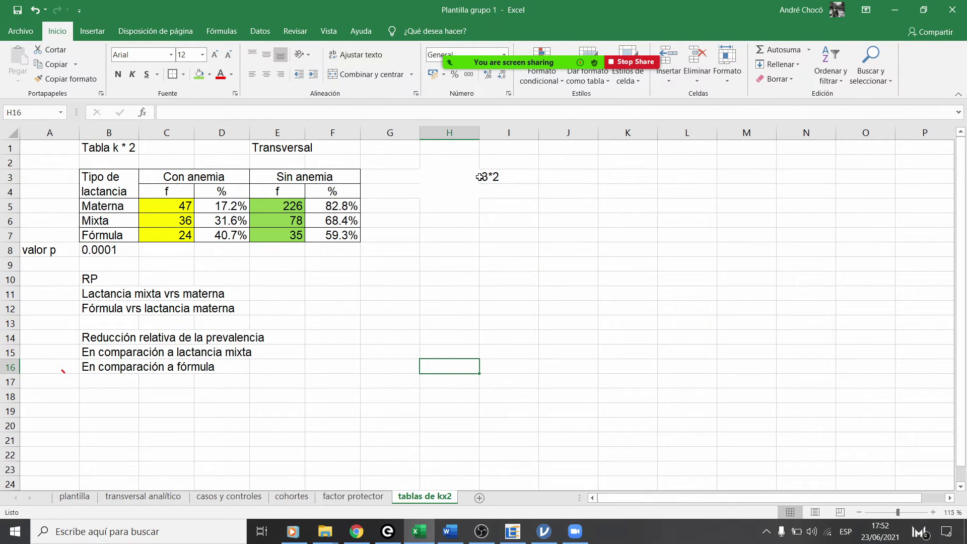
Step: Clear the p-value and its "valor p" label below the breastfeeding and anaemia table
click(97, 250)
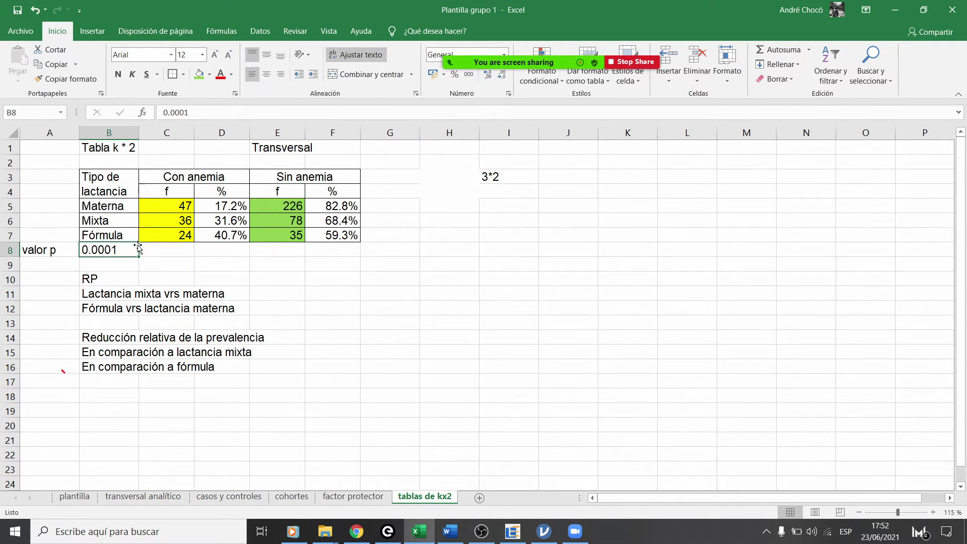
key(Delete)
click(59, 249)
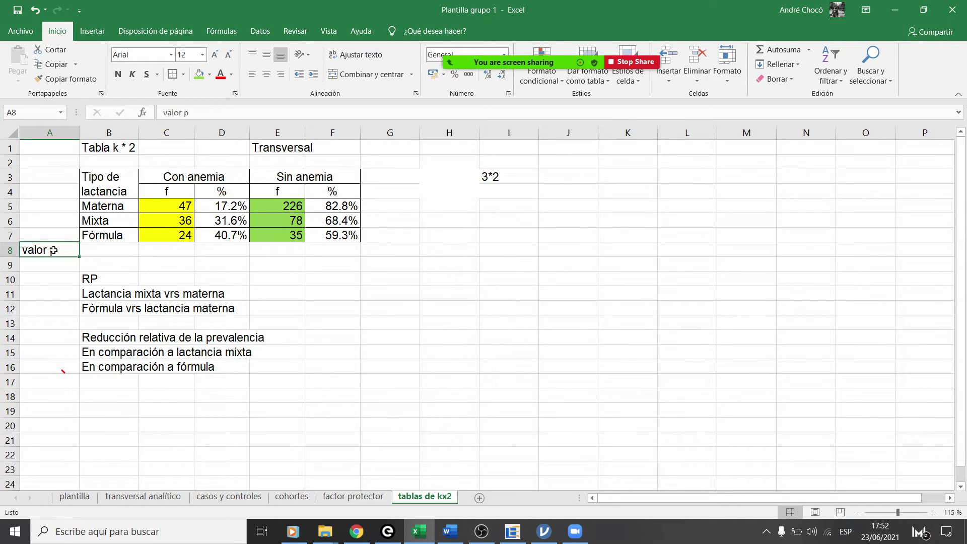
key(Delete)
Step: Examine the lactation categories and the percentages with anaemia for the Materna and Mixta groups
click(119, 210)
click(114, 216)
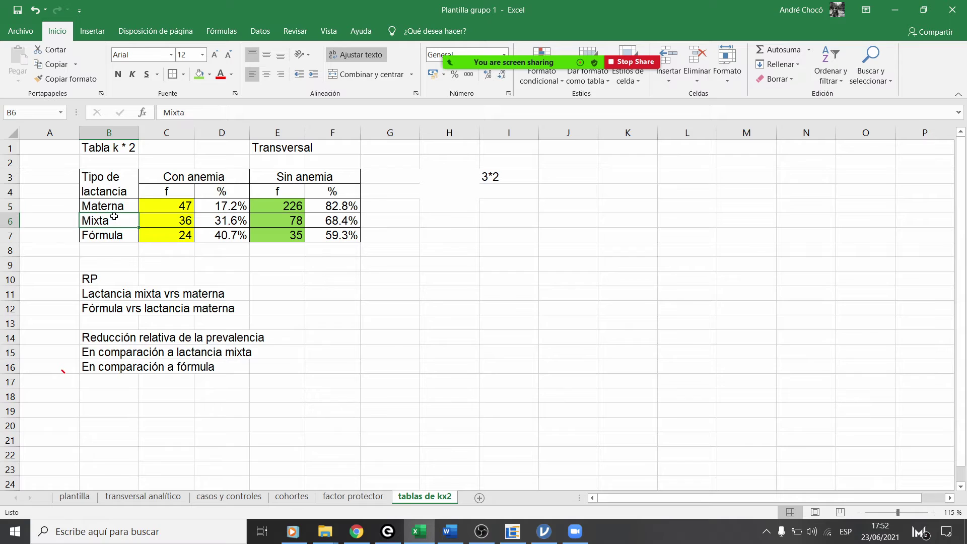
click(116, 233)
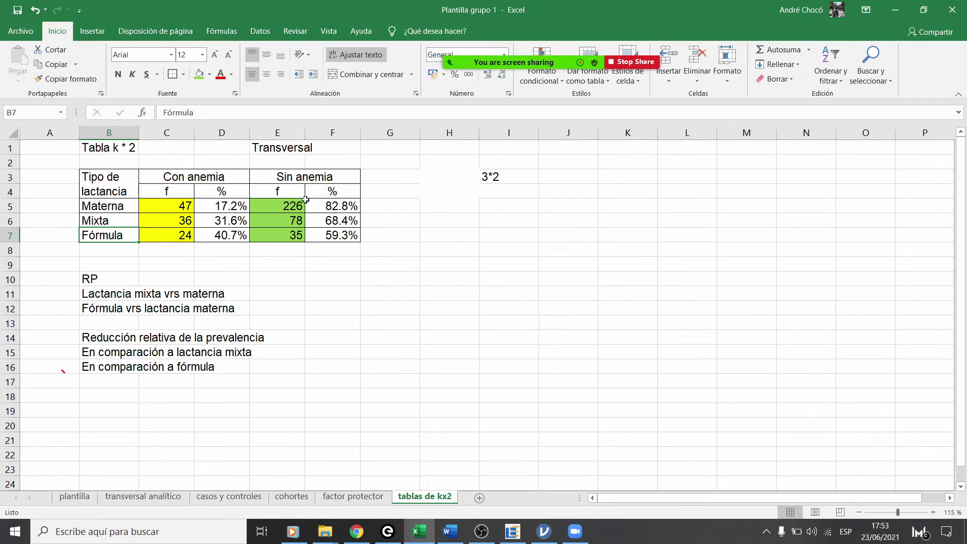
click(111, 205)
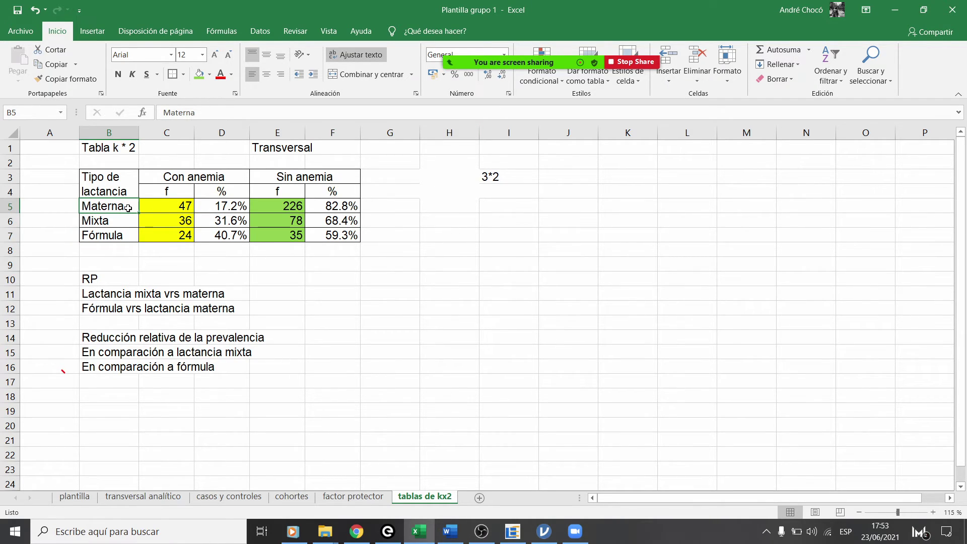
click(222, 206)
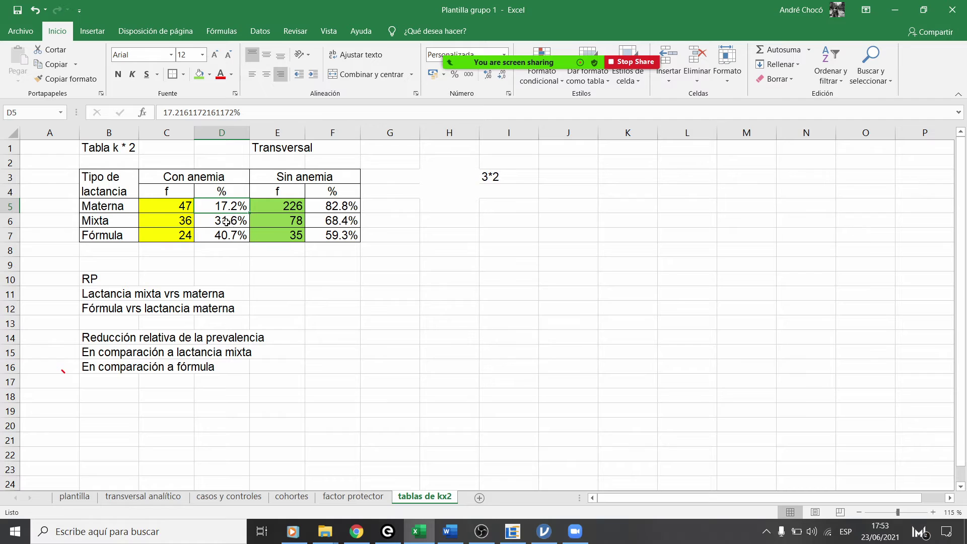
click(107, 222)
click(231, 221)
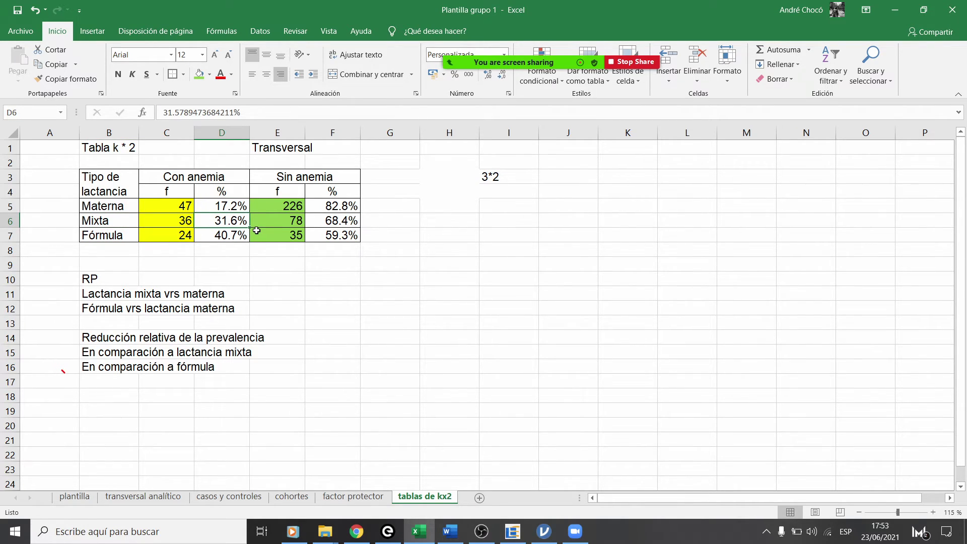
Step: Examine the percentage with anaemia for the Fórmula group
click(123, 240)
click(232, 235)
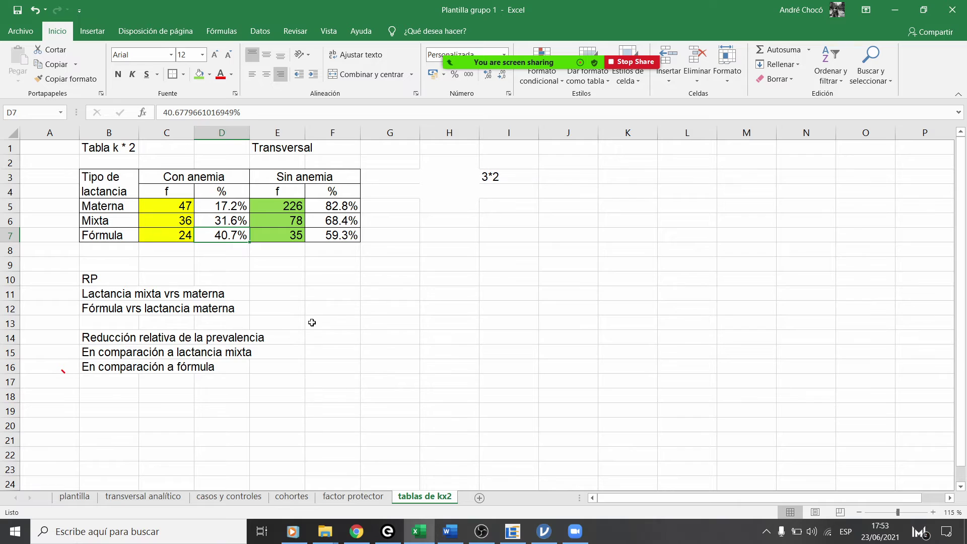
Step: Switch to jamovi, show its data sheet and place the window beside the Excel breastfeeding and anaemia table
click(512, 534)
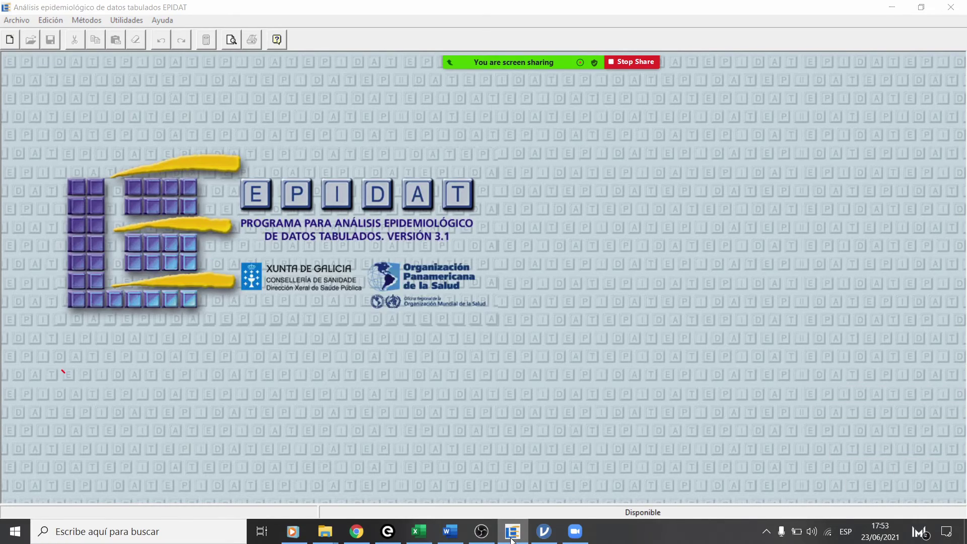
click(513, 533)
click(545, 532)
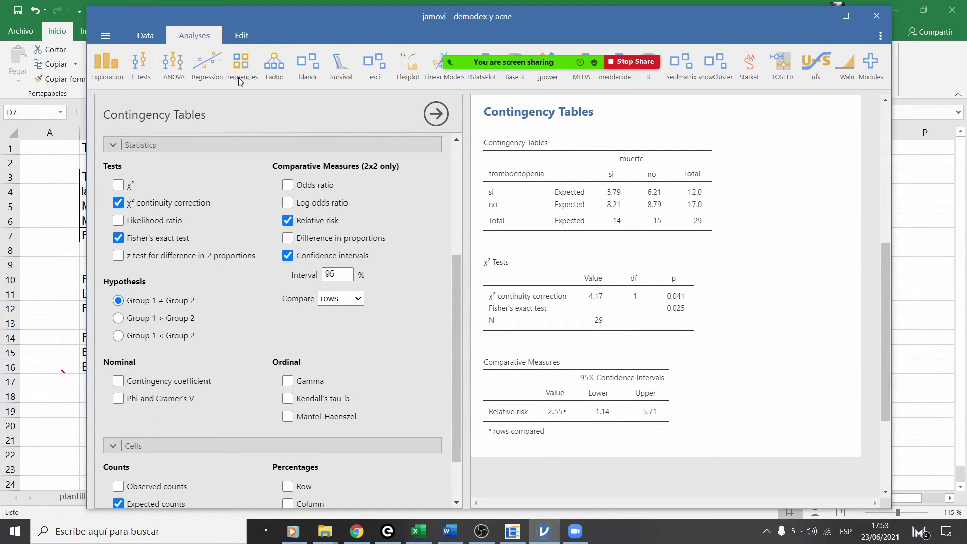
click(106, 36)
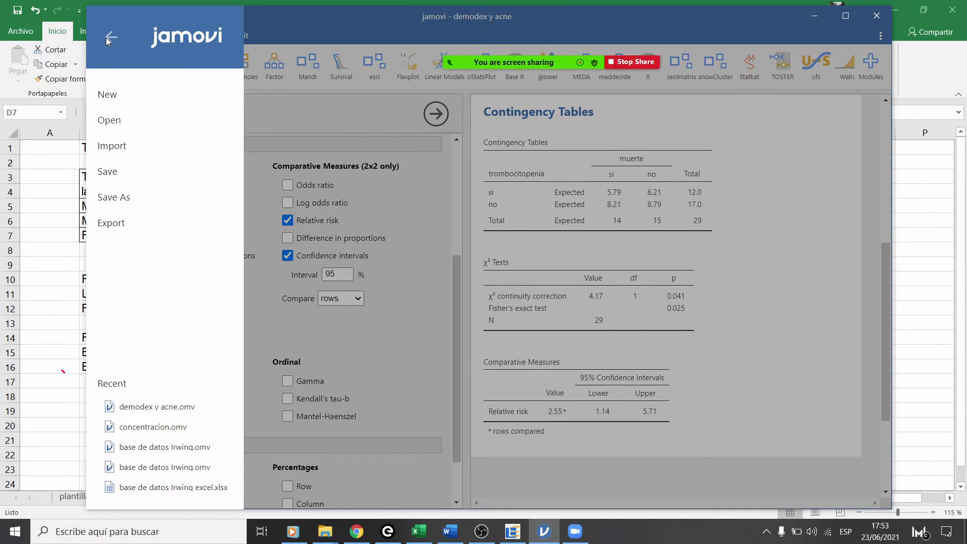
click(106, 37)
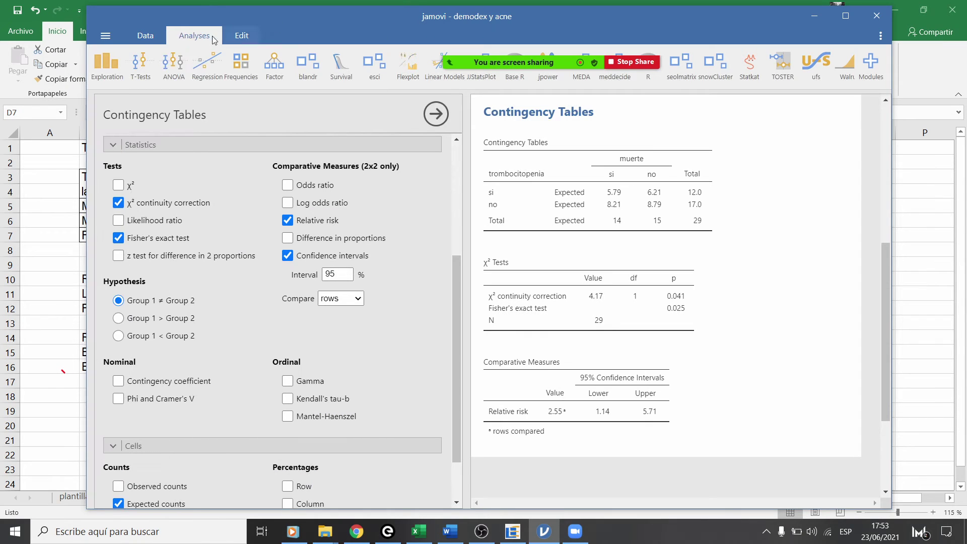
click(152, 40)
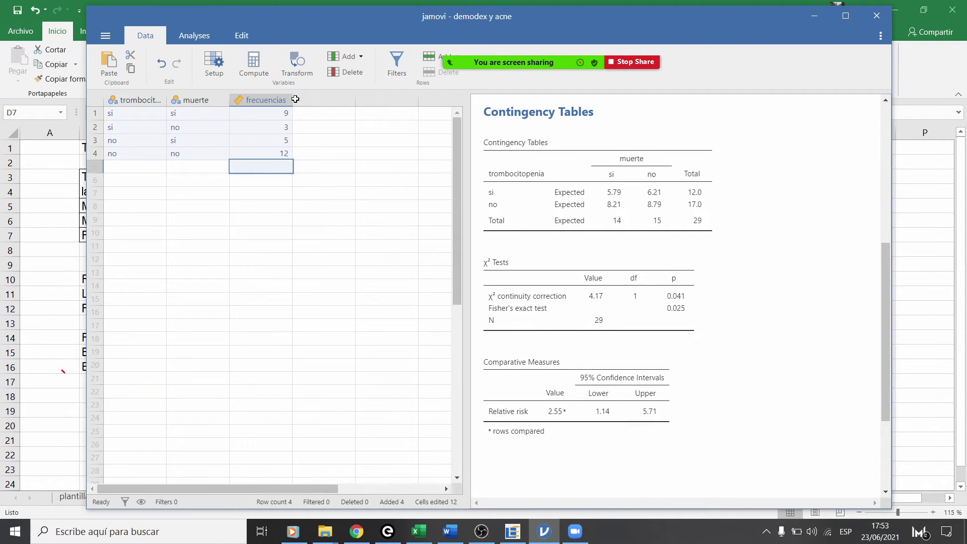
click(140, 119)
drag(253, 9, 635, 49)
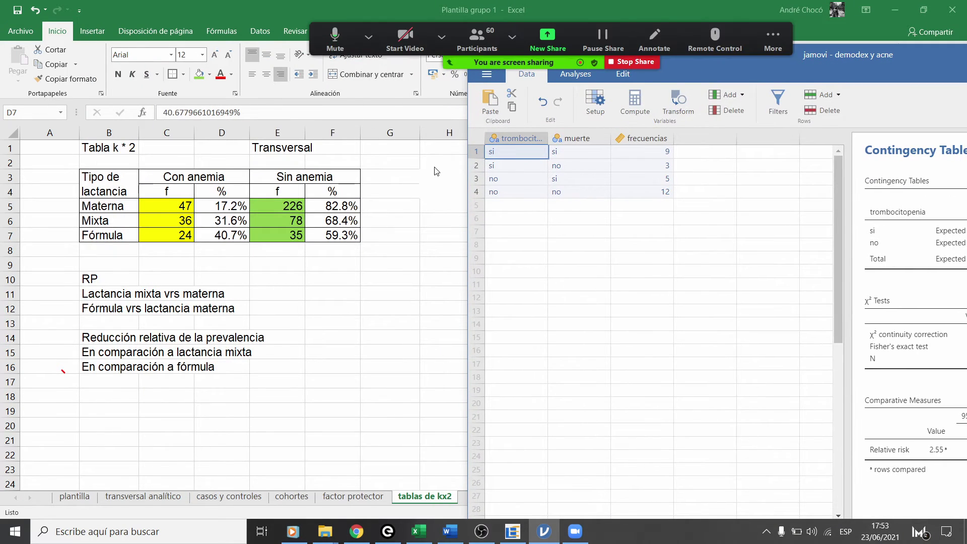
Step: Rename the trombocitopenia variable as alimentacion
click(517, 204)
click(519, 154)
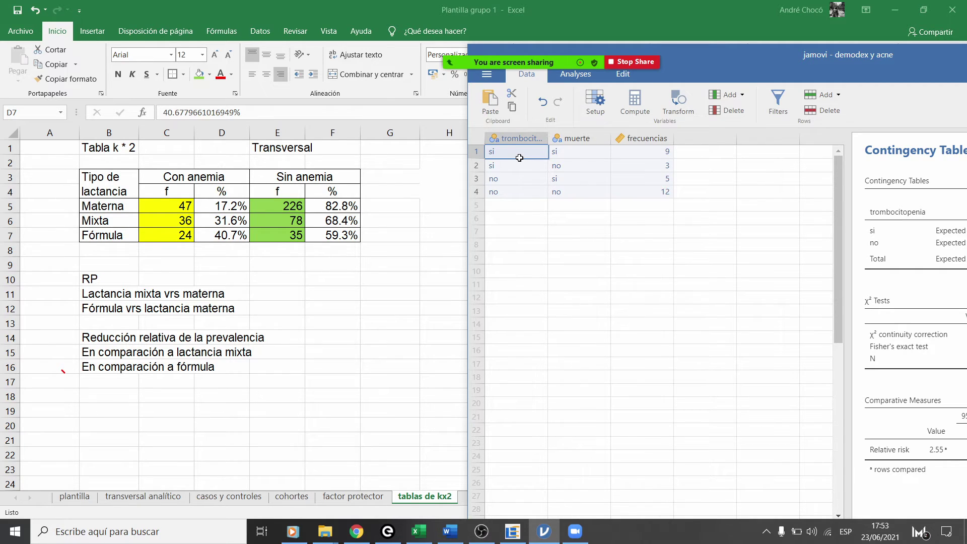
double_click(517, 138)
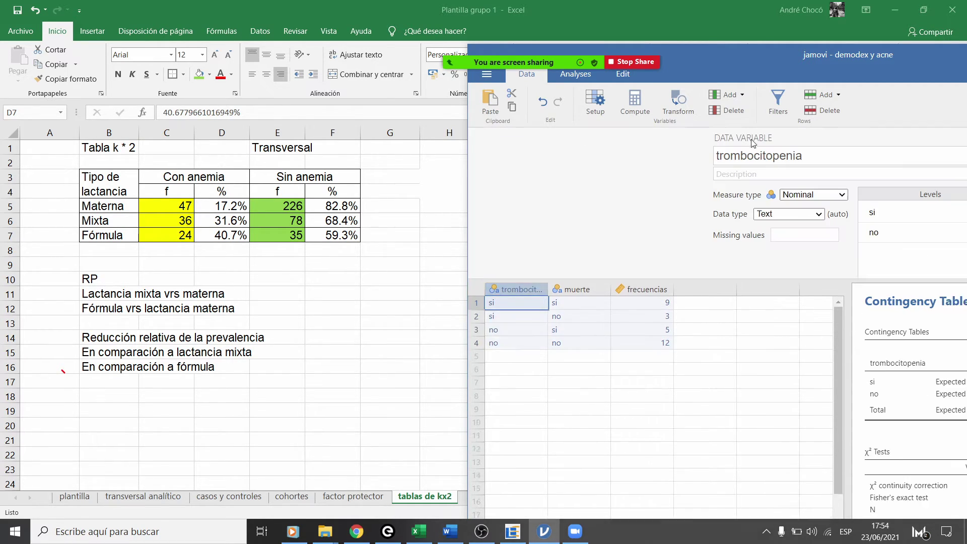
click(808, 159)
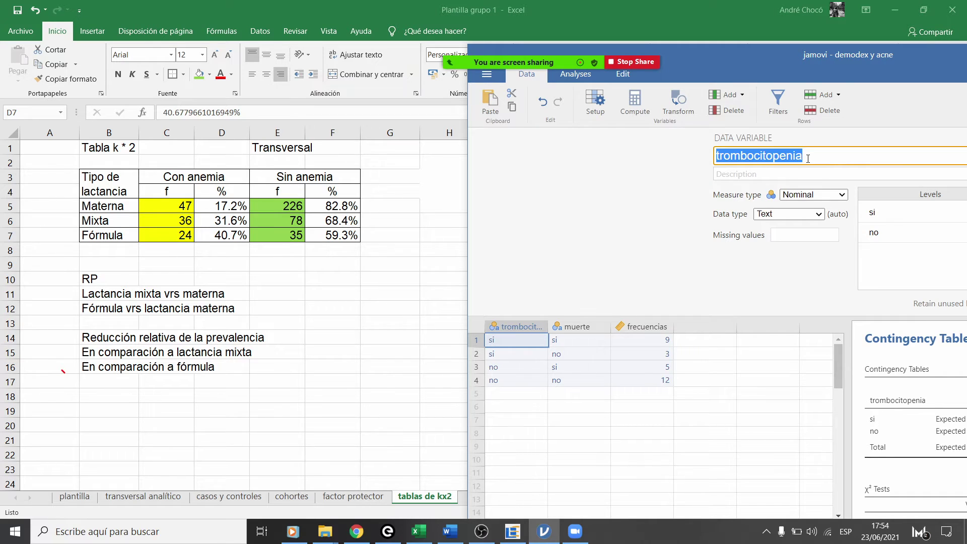
text(alimentacion)
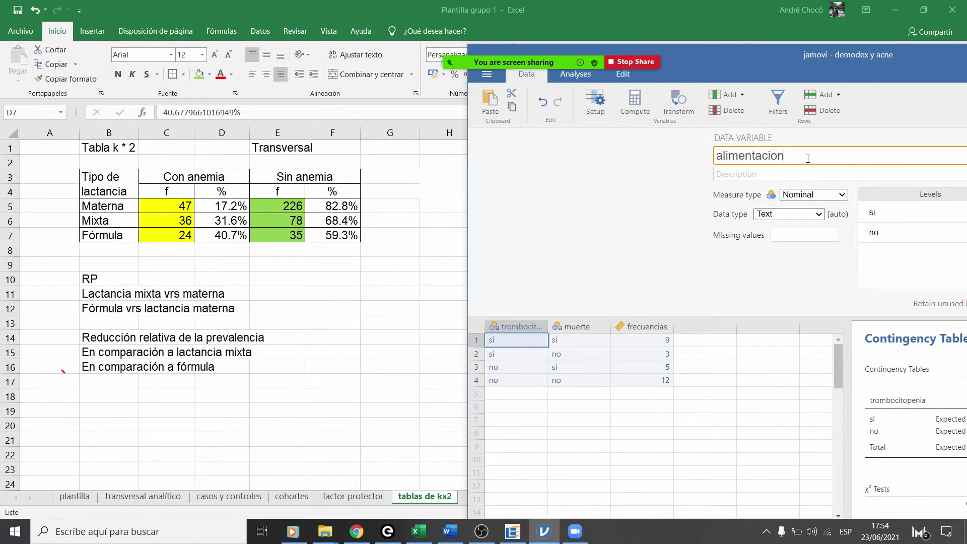
click(557, 414)
Step: Replace the alimentacion values with materna in rows 1 and 2 and mixta in rows 3 and 4
double_click(516, 344)
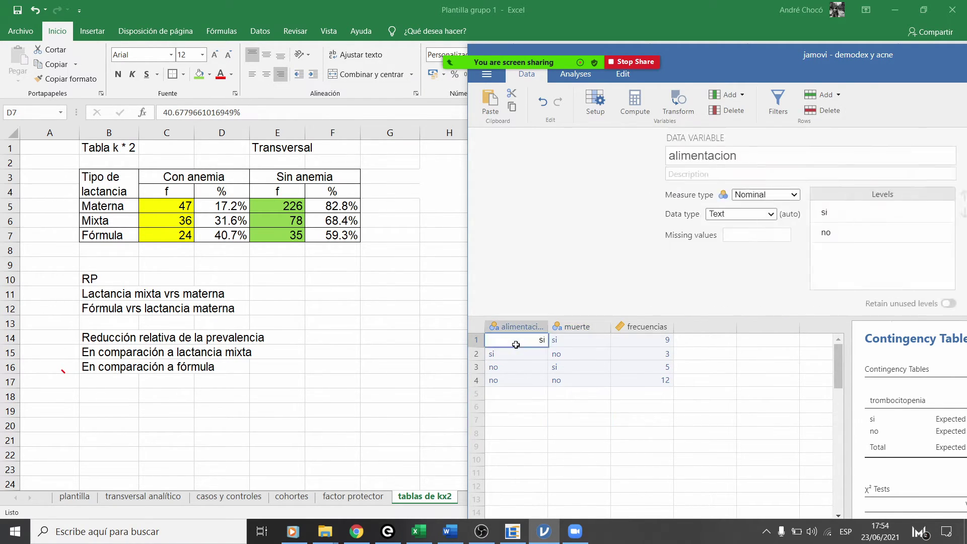
text(materna)
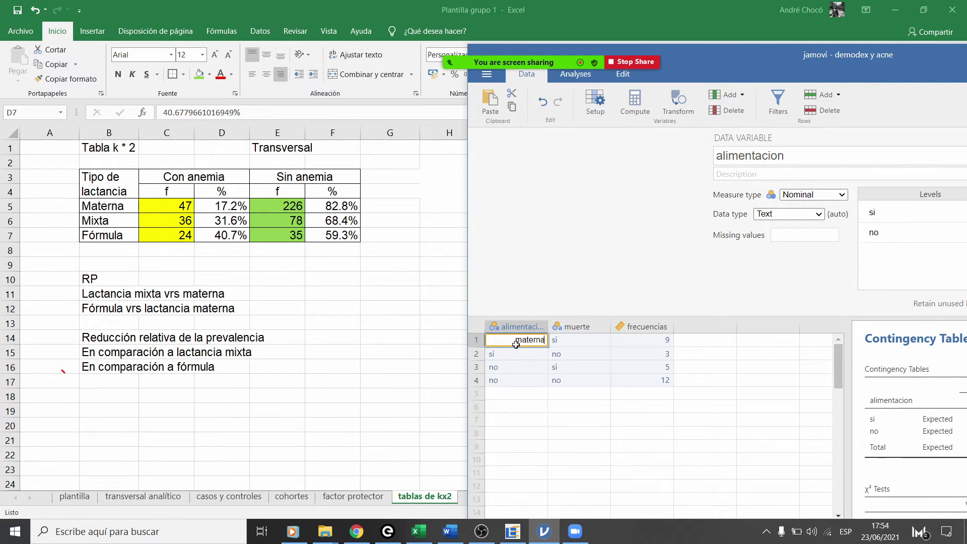
key(Return)
text(materna)
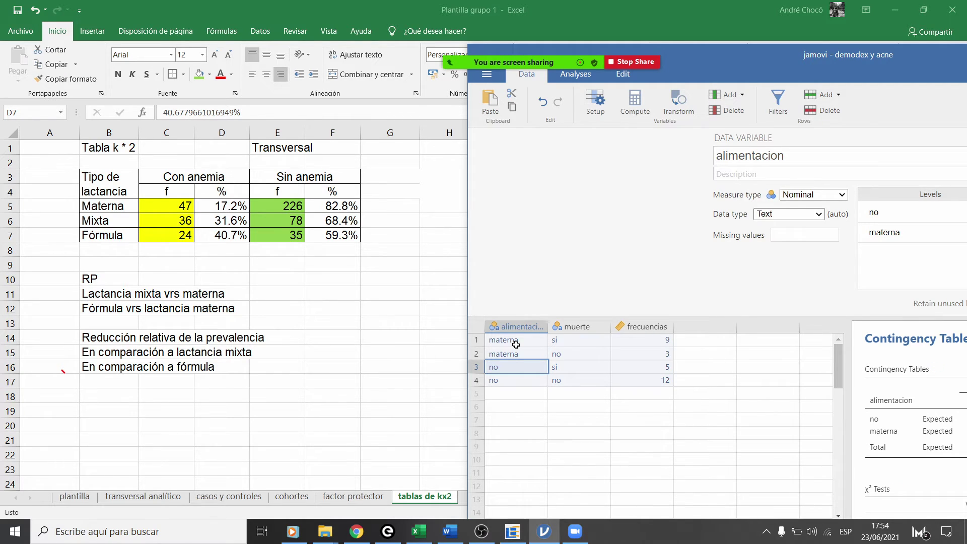
text(m)
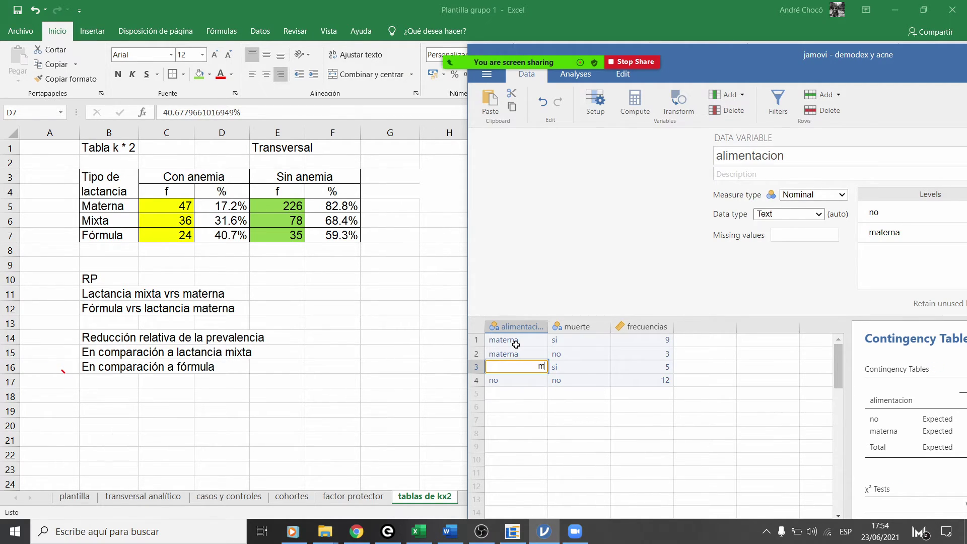
text(ixta)
key(Return)
text(mixta)
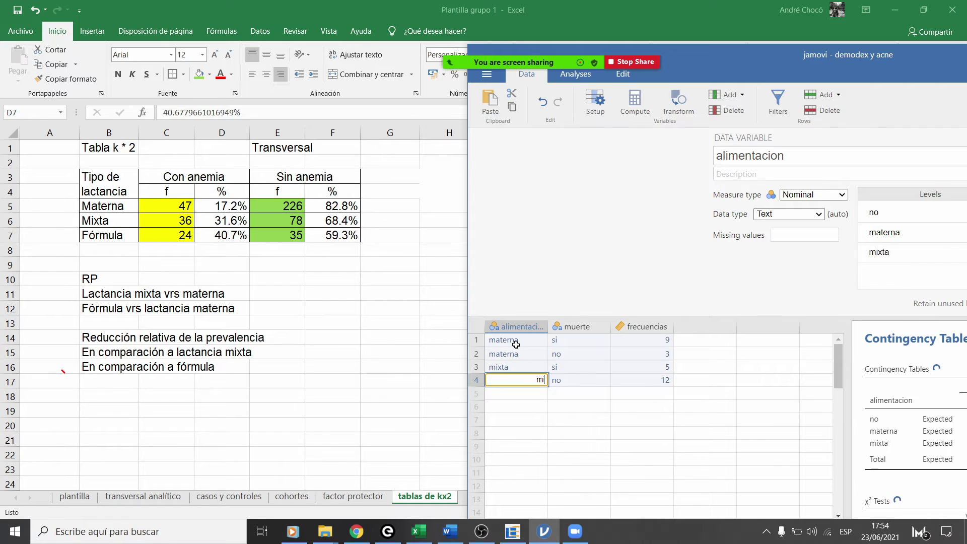
key(Return)
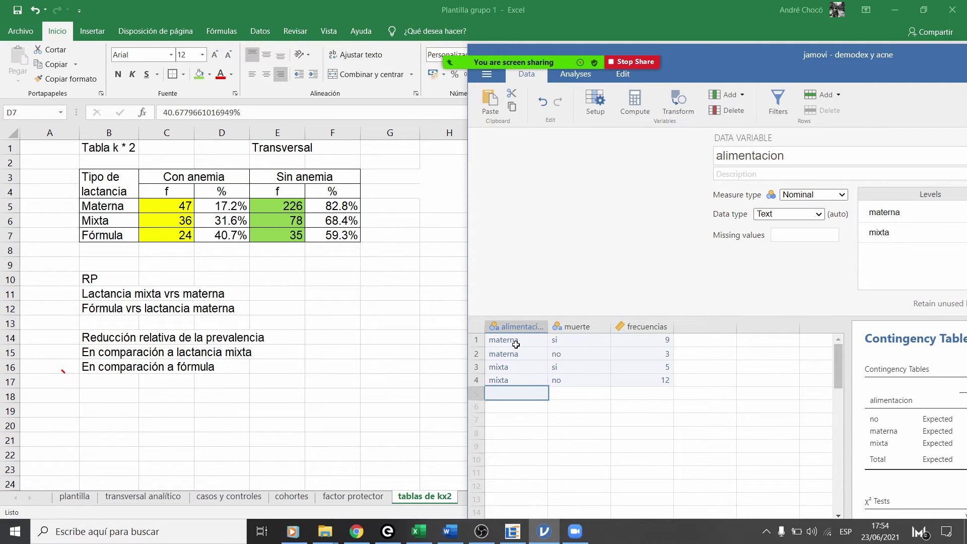
Step: Add two formula cases in rows 5 and 6, with muerte values si and no
text(formula)
key(Return)
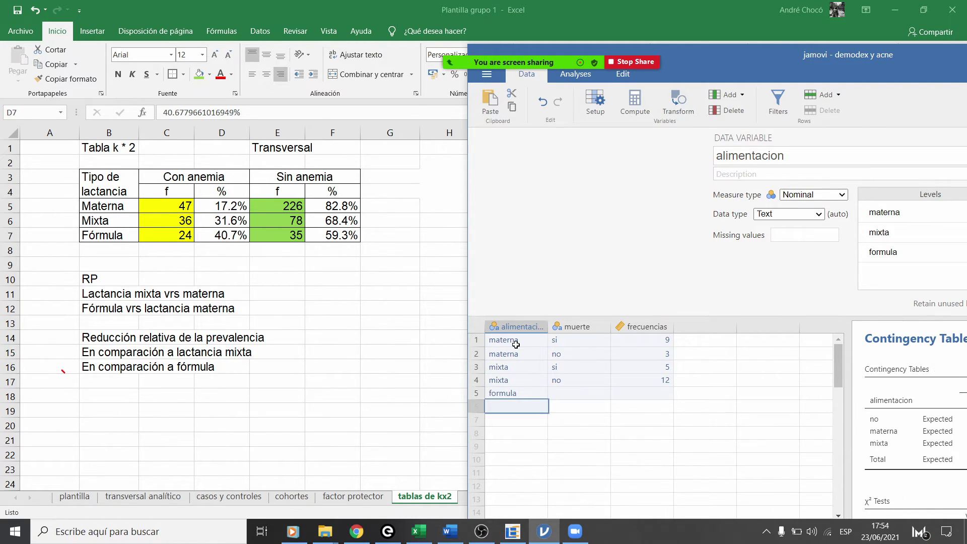
text(formula)
key(Return)
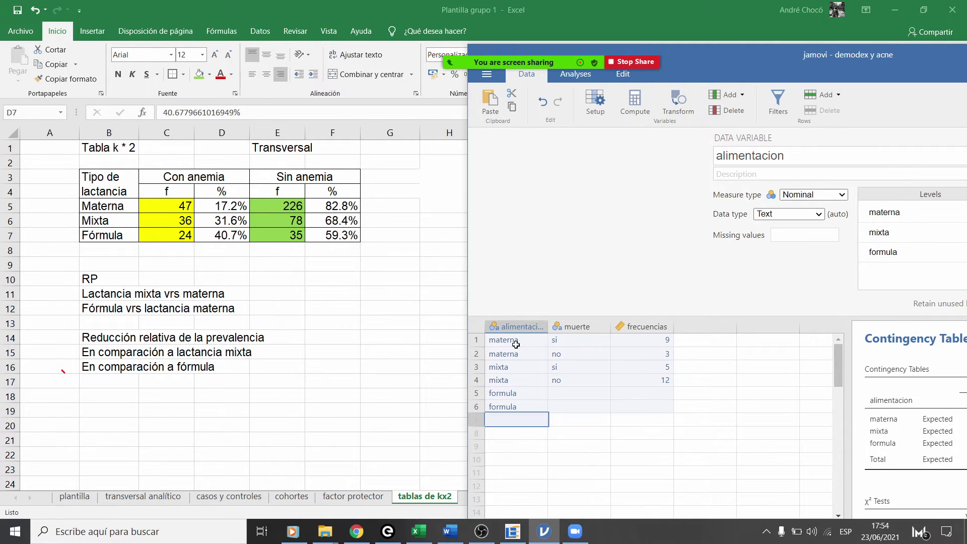
drag(504, 393, 510, 405)
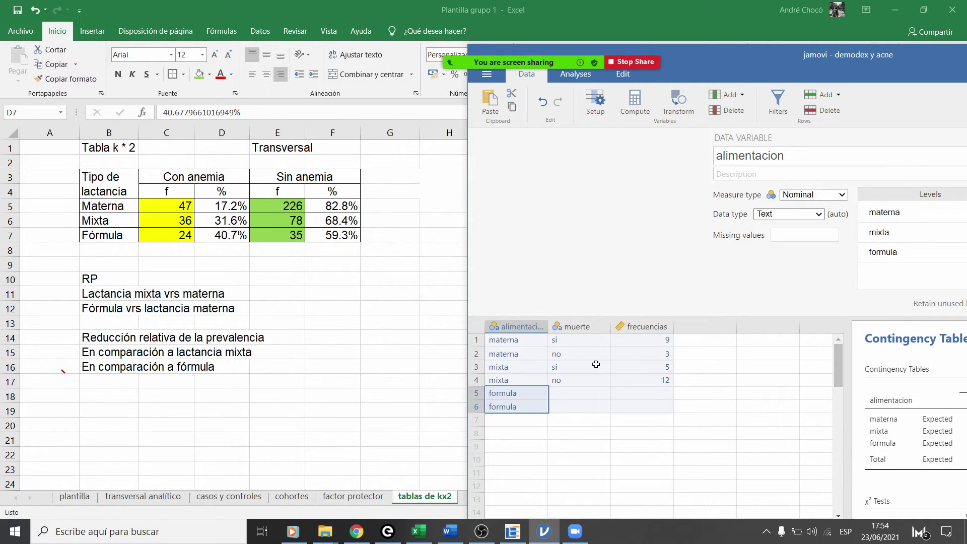
click(570, 394)
text(si)
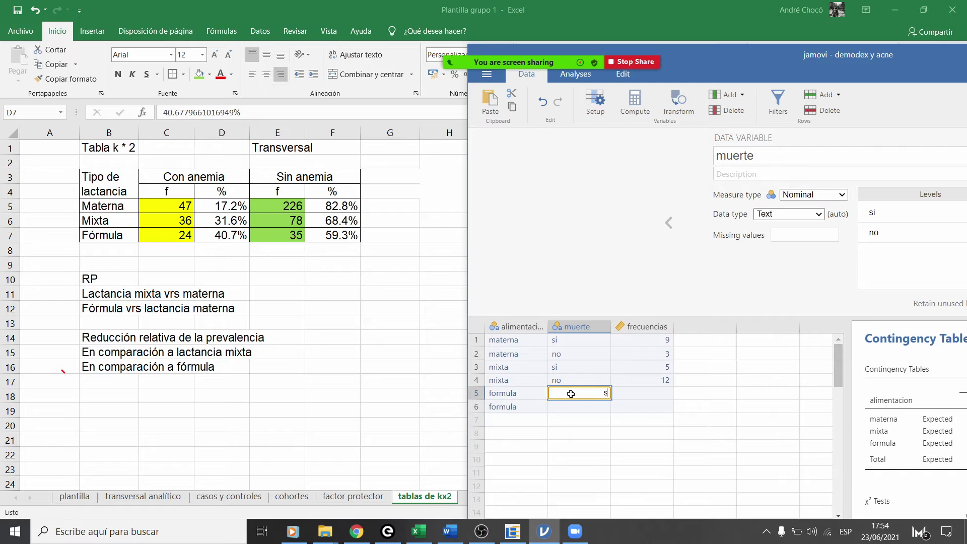
key(Return)
text(no)
key(Return)
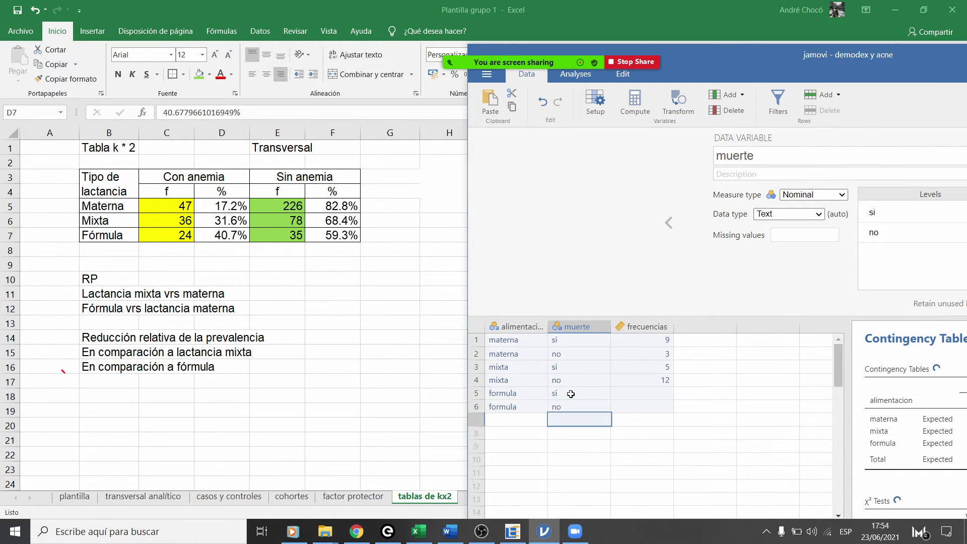
Step: Enter the frecuencias values 47, 226, 36, 78, 24 and 35 in rows 1 to 6
click(659, 339)
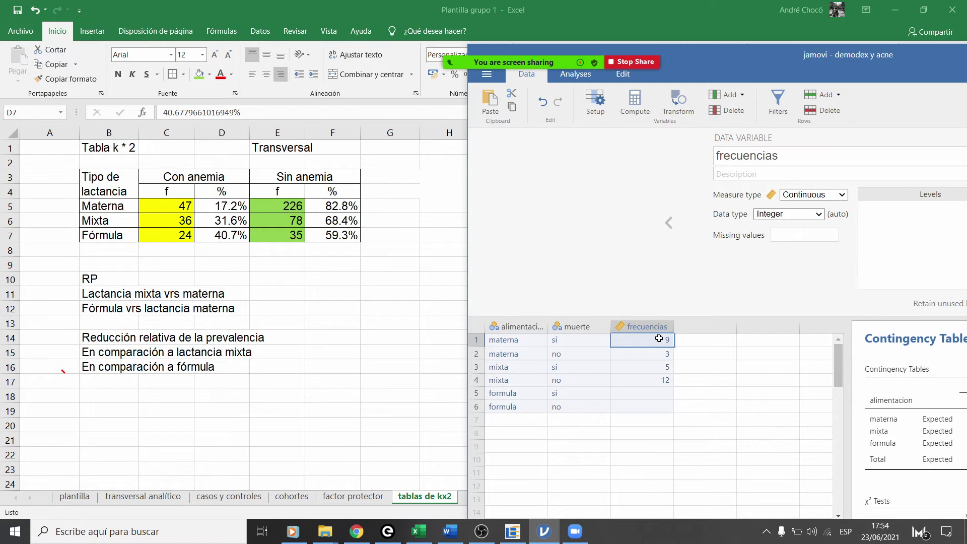
text(47)
key(Return)
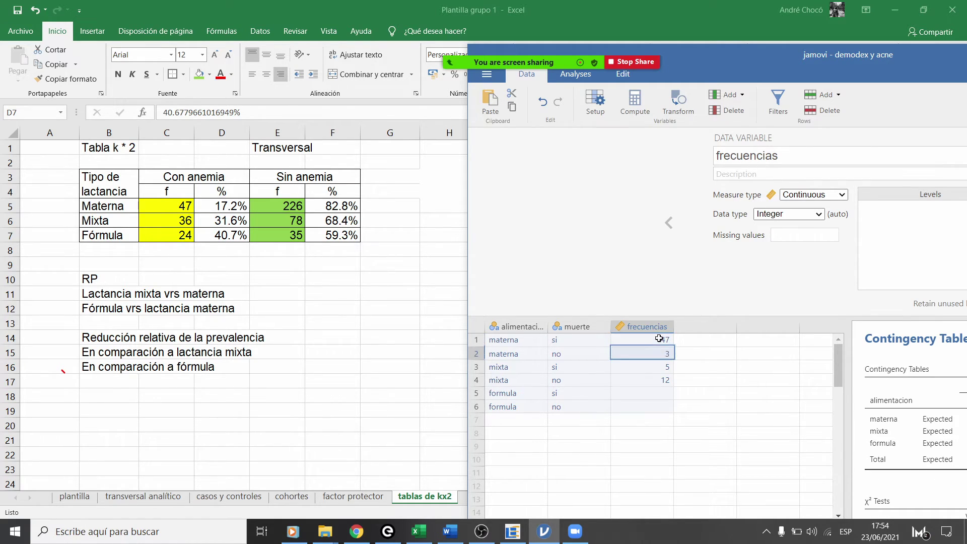
text(226)
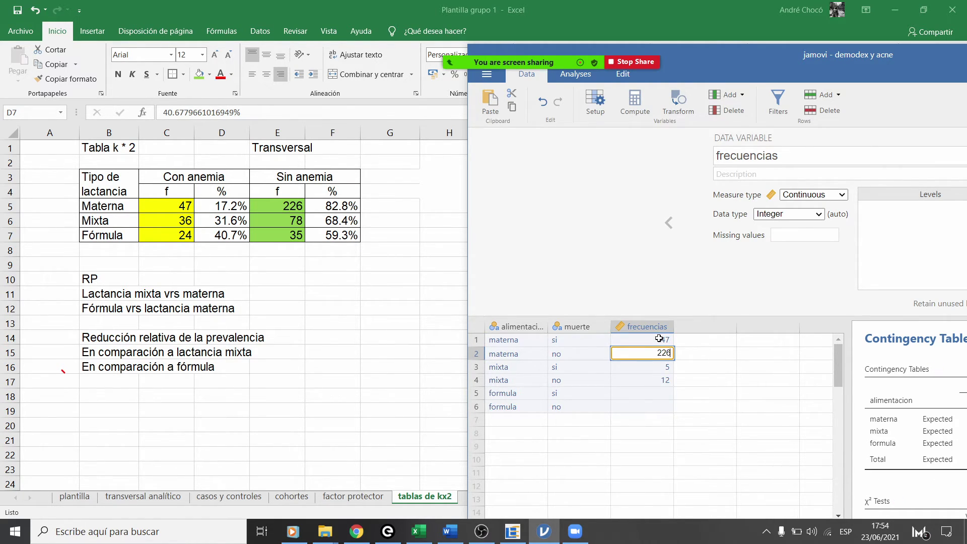
key(Return)
text(36)
key(Return)
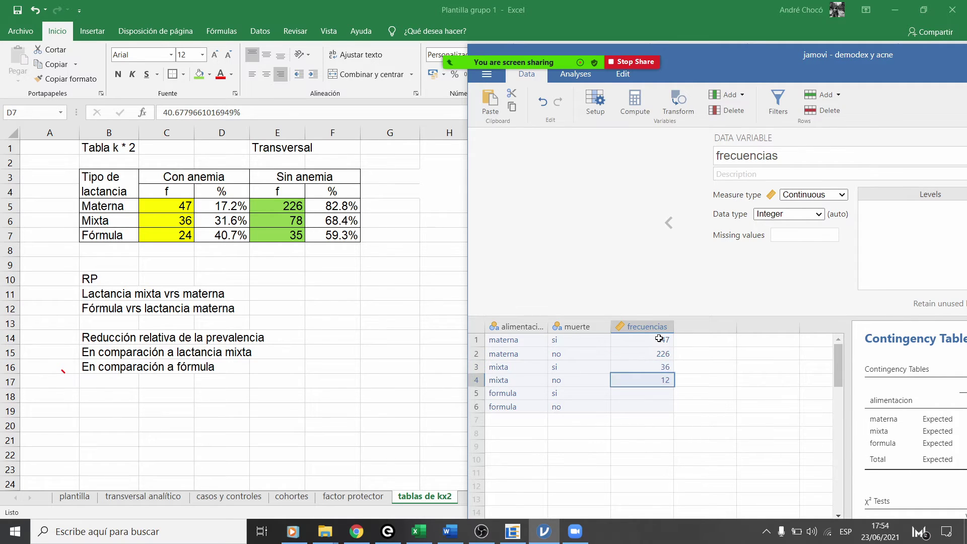
text(78)
key(Return)
text(24)
key(Return)
text(35)
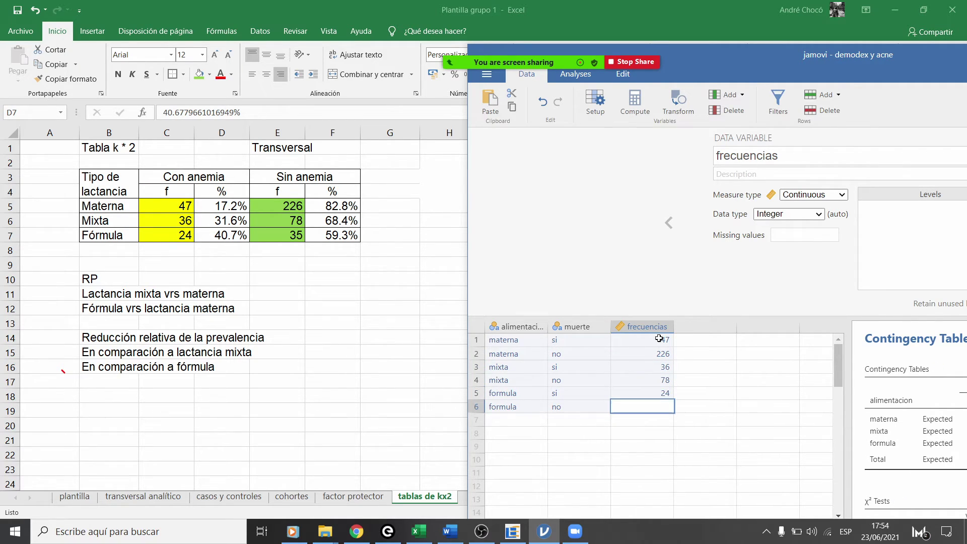
key(Return)
Step: Start a new independent samples contingency table with alimentacion as rows and muerte as columns
drag(756, 59, 368, 83)
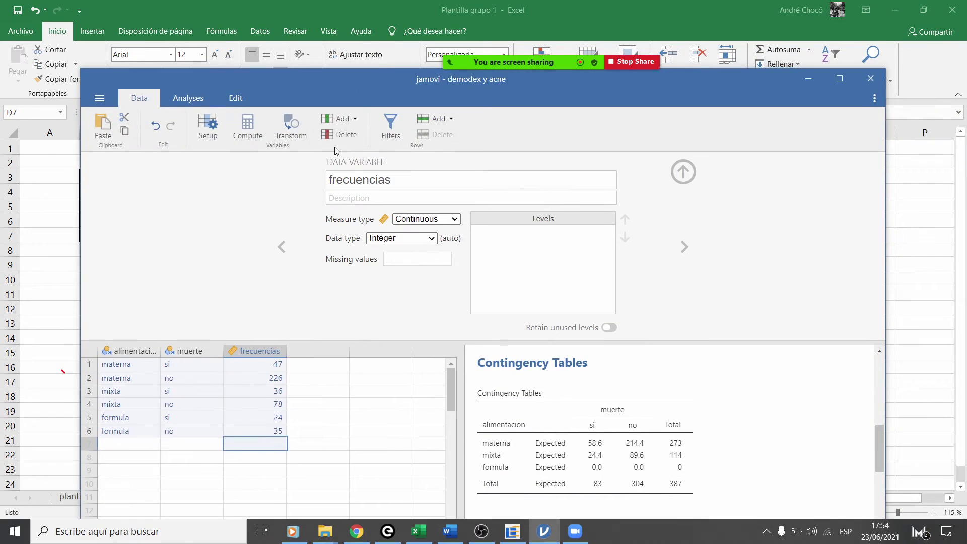
click(195, 104)
click(246, 131)
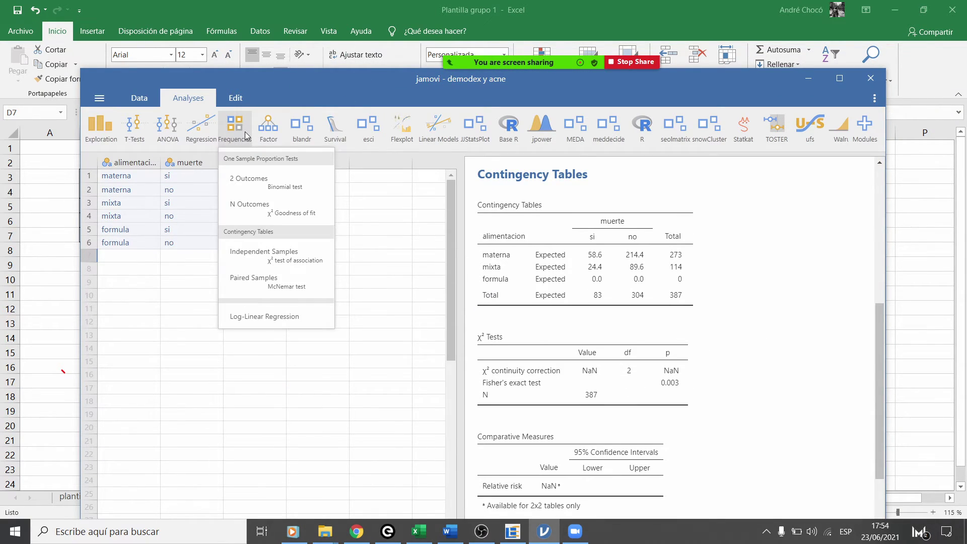
click(267, 262)
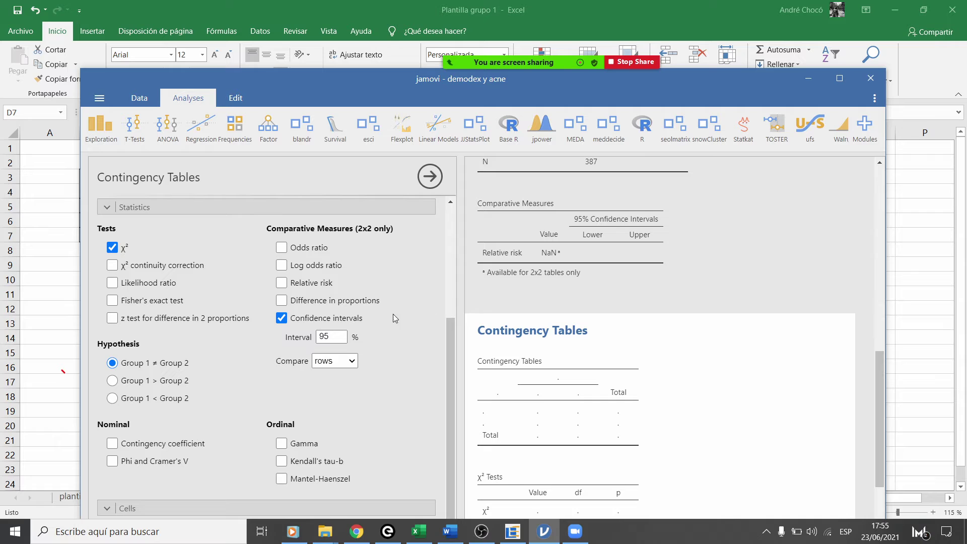
scroll(188, 404, down, 1)
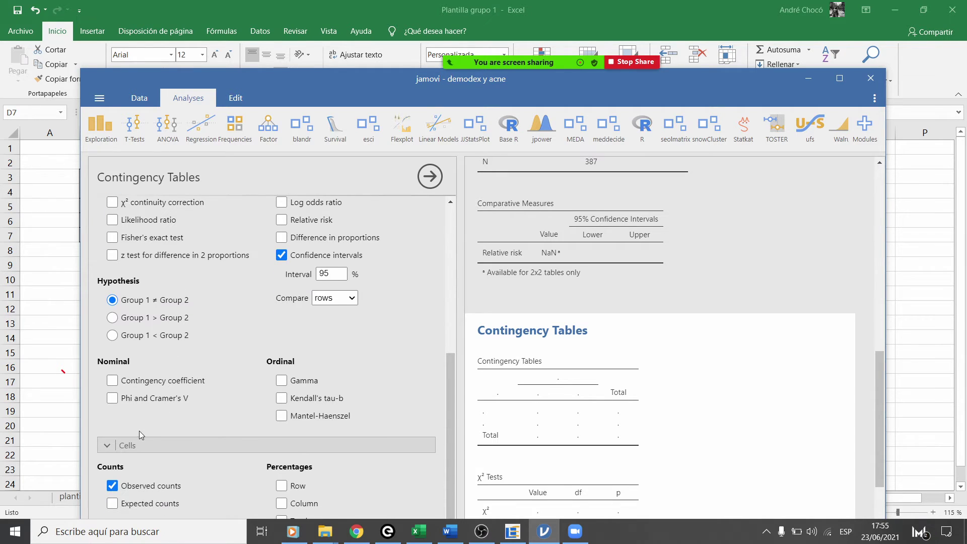
scroll(154, 412, up, 5)
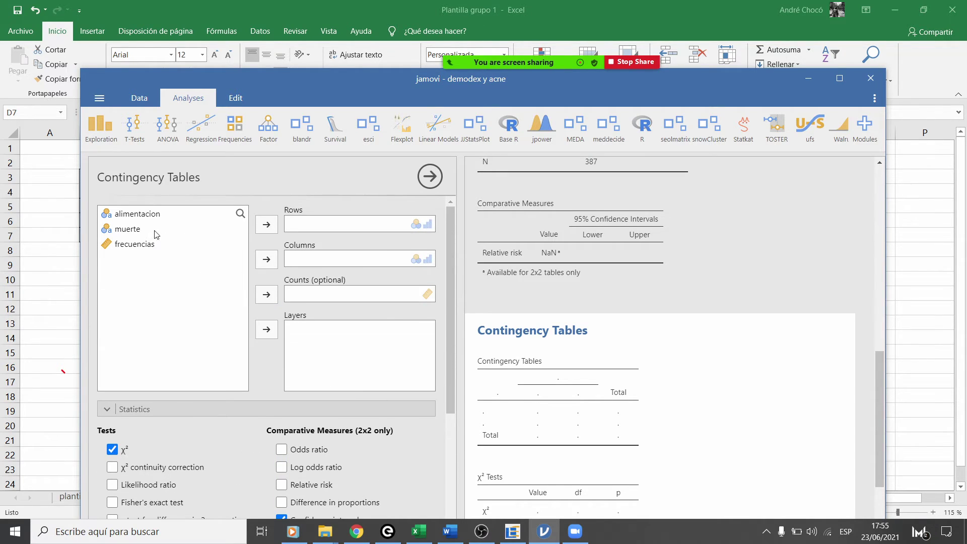
click(151, 214)
click(267, 224)
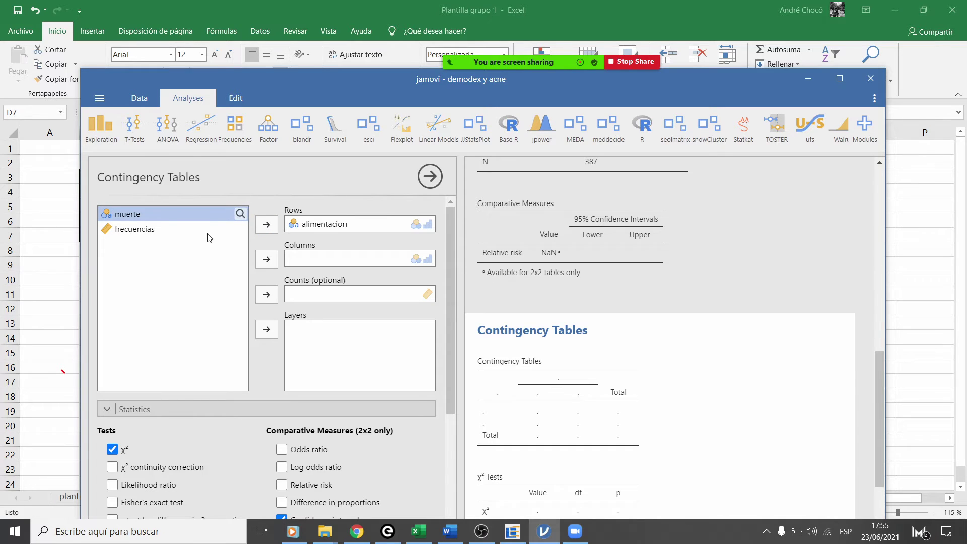
click(272, 263)
Step: Rename the muerte variable in the data sheet as anemia
click(151, 98)
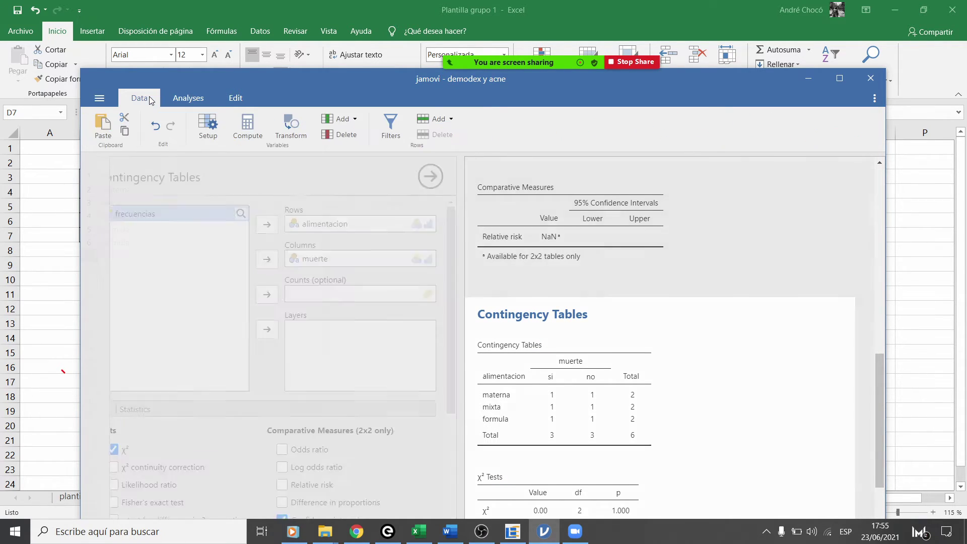
double_click(212, 162)
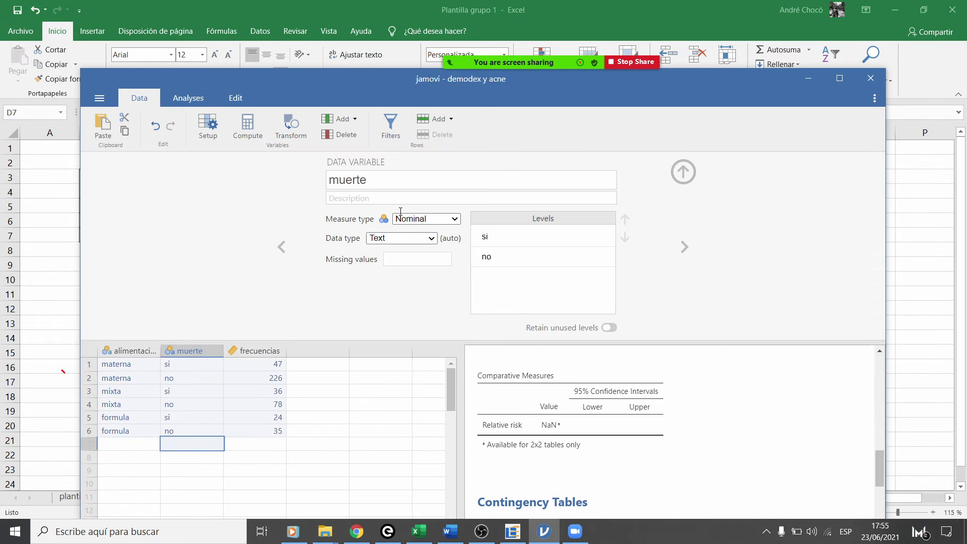
double_click(417, 184)
text(anemia)
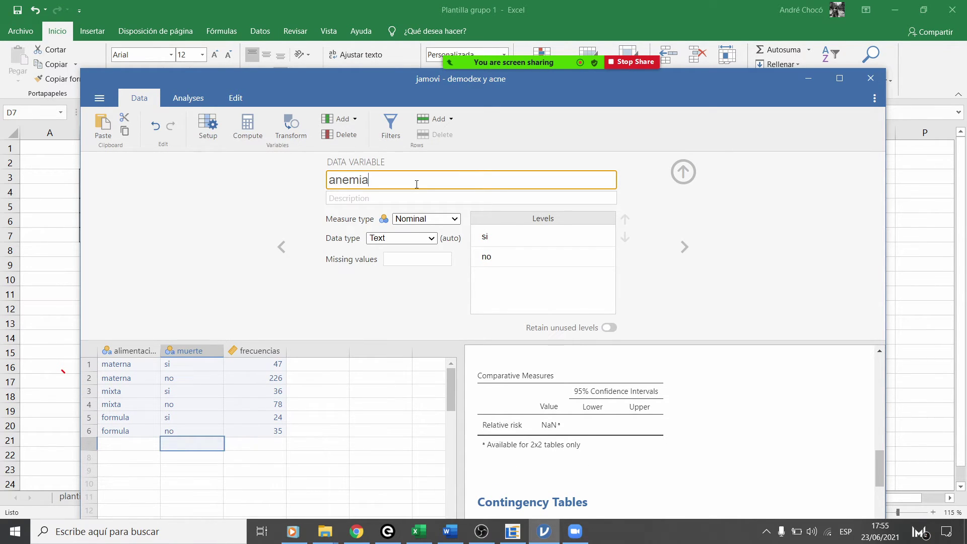
click(371, 391)
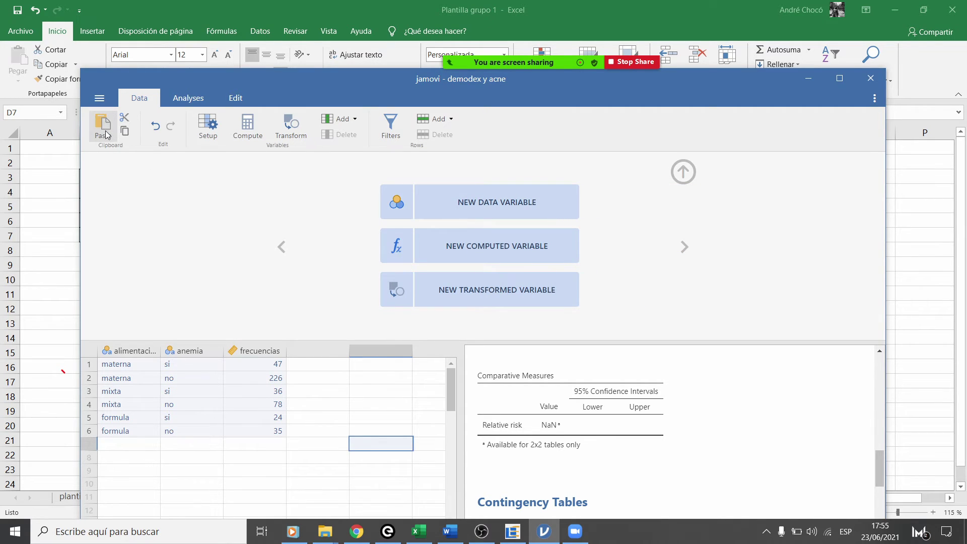
Step: Reopen the alimentacion by anemia contingency analysis weighted by frecuencias and maximize its window
scroll(623, 424, up, 5)
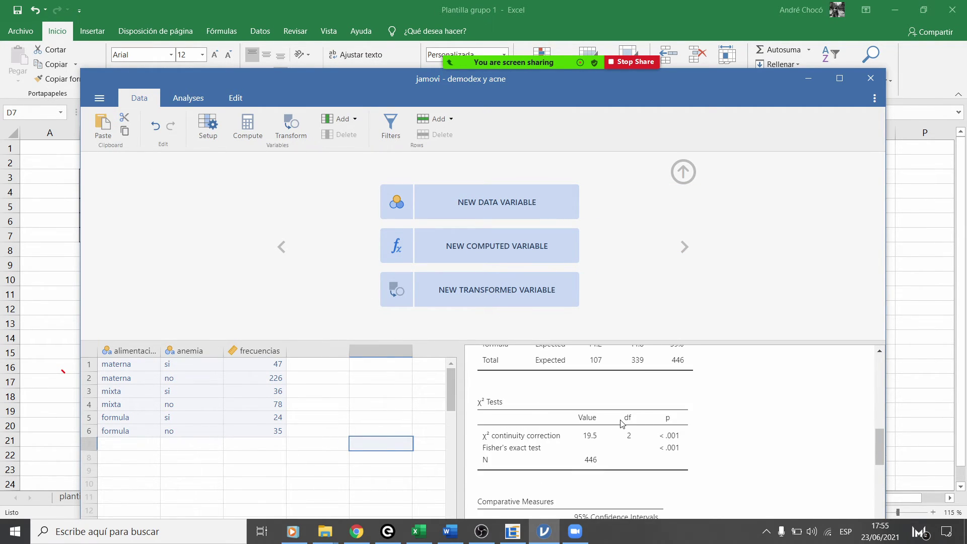
click(590, 410)
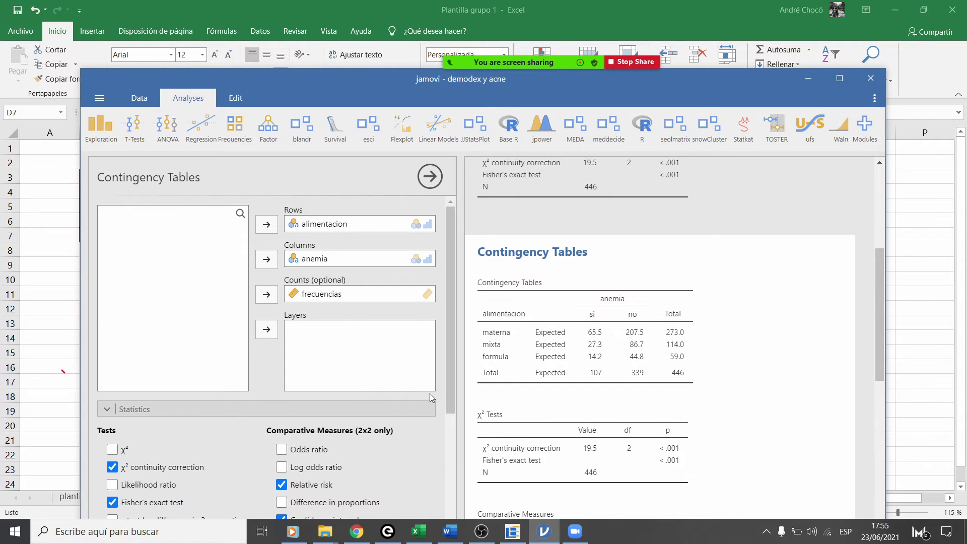
scroll(158, 453, down, 3)
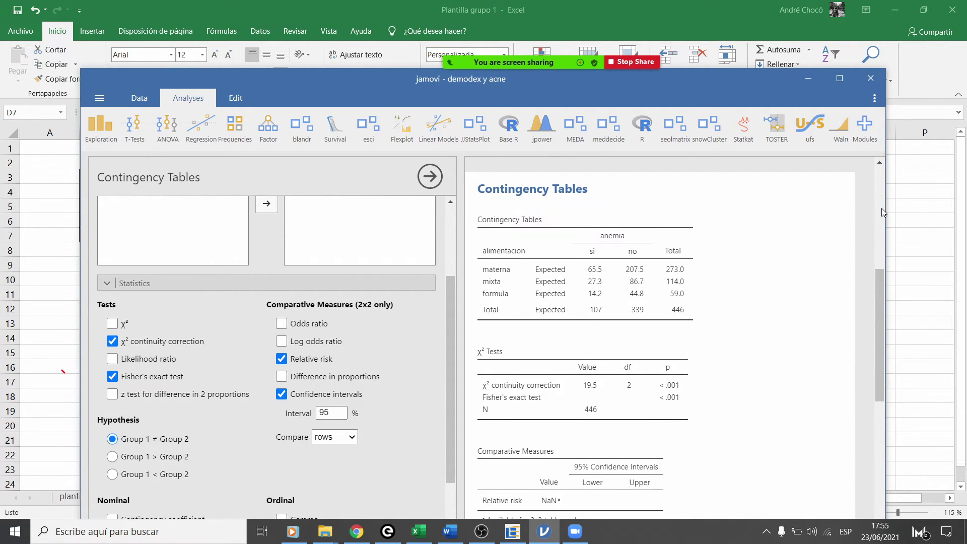
click(847, 86)
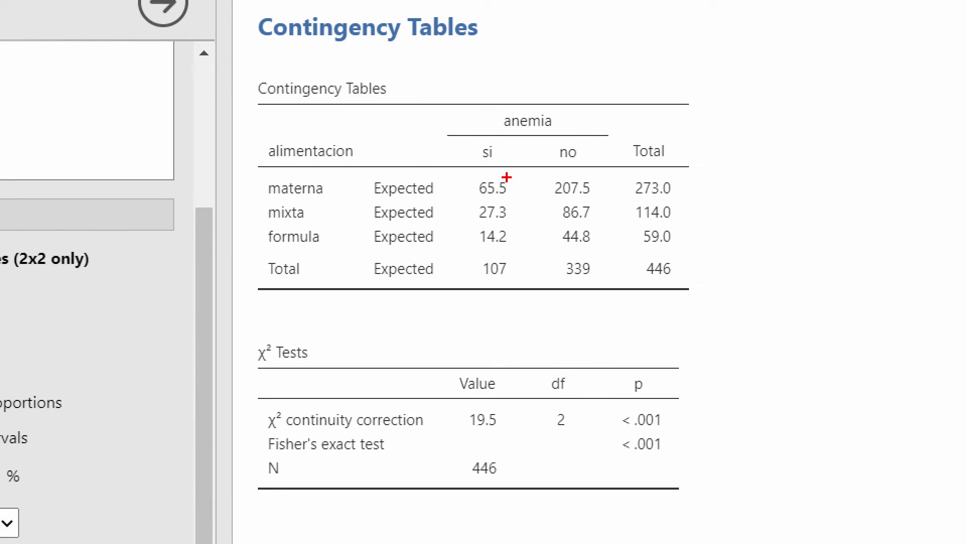
Step: Examine the expected counts in the anemia si and no columns and the χ² continuity correction row
mouse_move(522, 195)
mouse_down()
mouse_move(505, 192)
mouse_move(466, 252)
mouse_move(529, 201)
mouse_move(519, 179)
mouse_up()
mouse_move(613, 176)
mouse_down()
mouse_move(595, 172)
mouse_move(552, 192)
mouse_move(590, 261)
mouse_move(628, 171)
mouse_up()
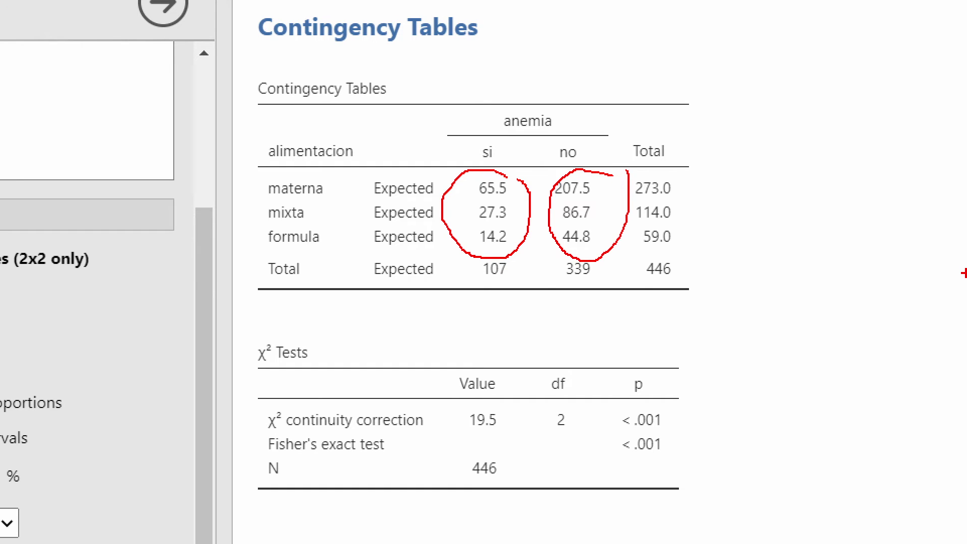
drag(437, 404, 476, 397)
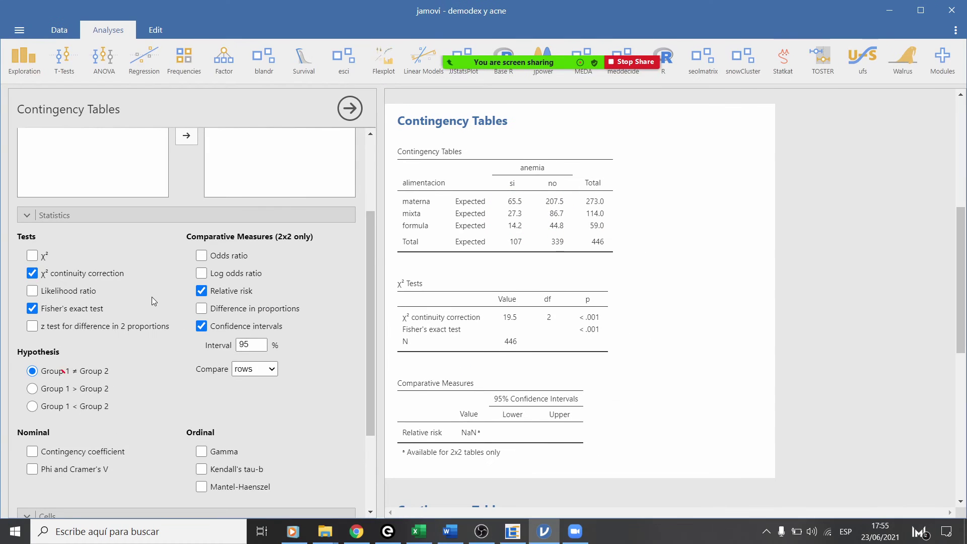
Step: Replace the χ² continuity correction with the plain χ² test and turn off relative risk and confidence intervals
click(32, 256)
click(35, 274)
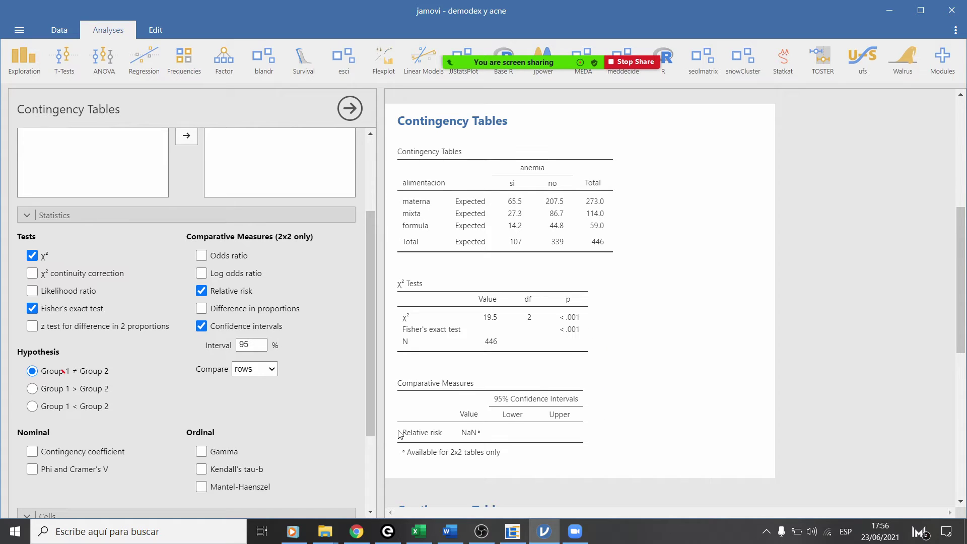
scroll(398, 432, down, 2)
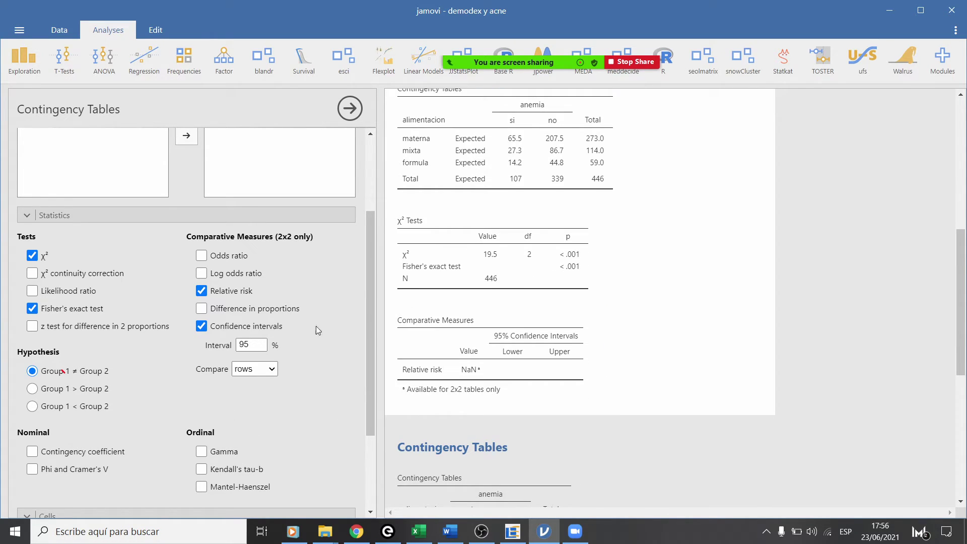
click(202, 291)
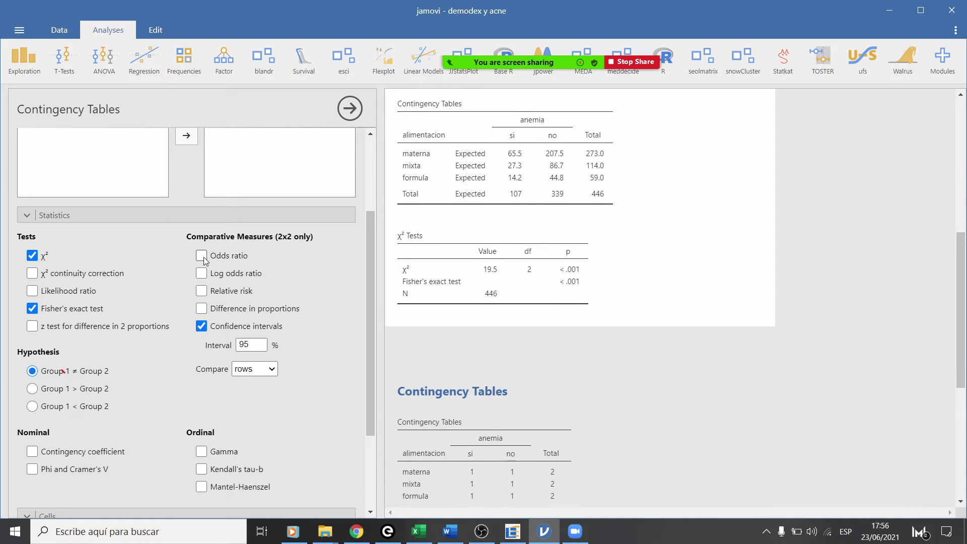
click(201, 256)
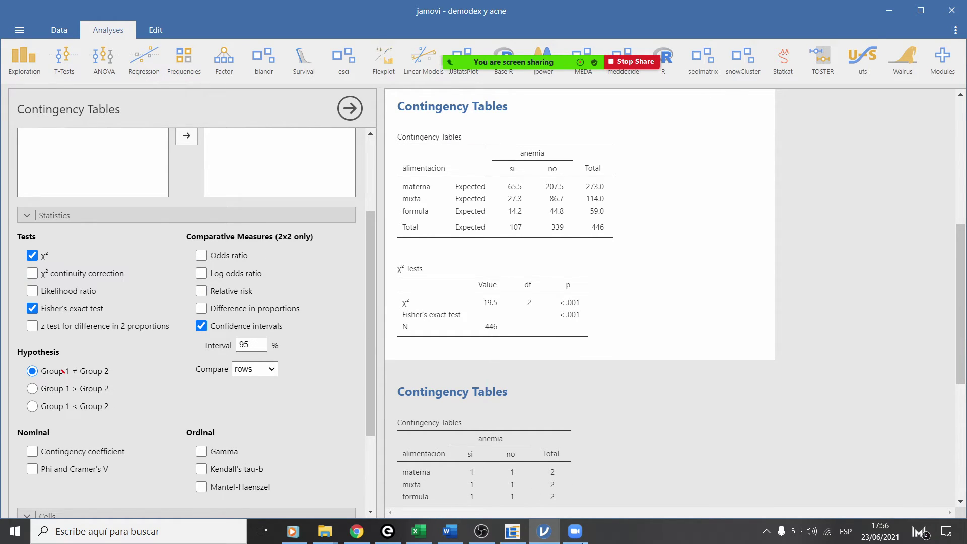
click(202, 327)
Step: Examine the p-values of the χ² and Fisher's exact tests for alimentacion by anemia
scroll(636, 419, down, 3)
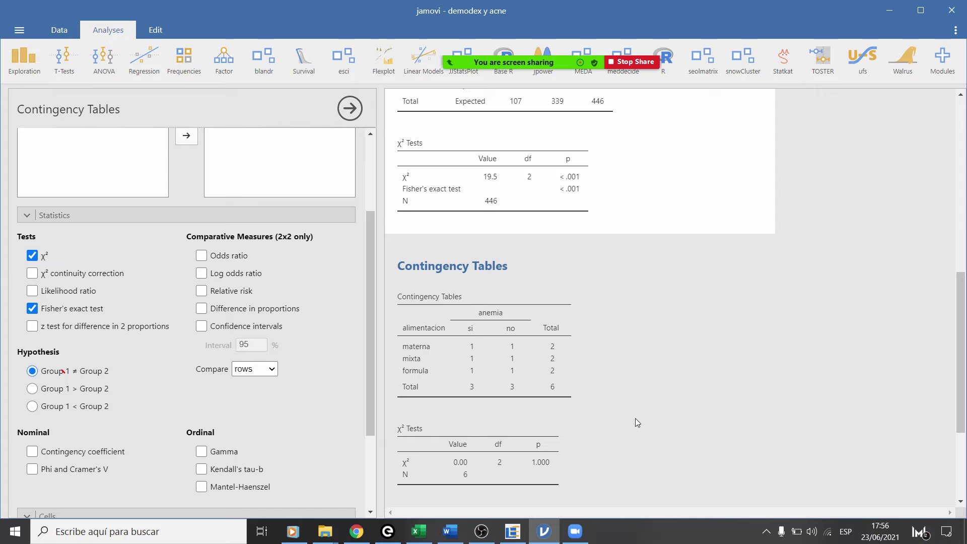
scroll(631, 442, up, 3)
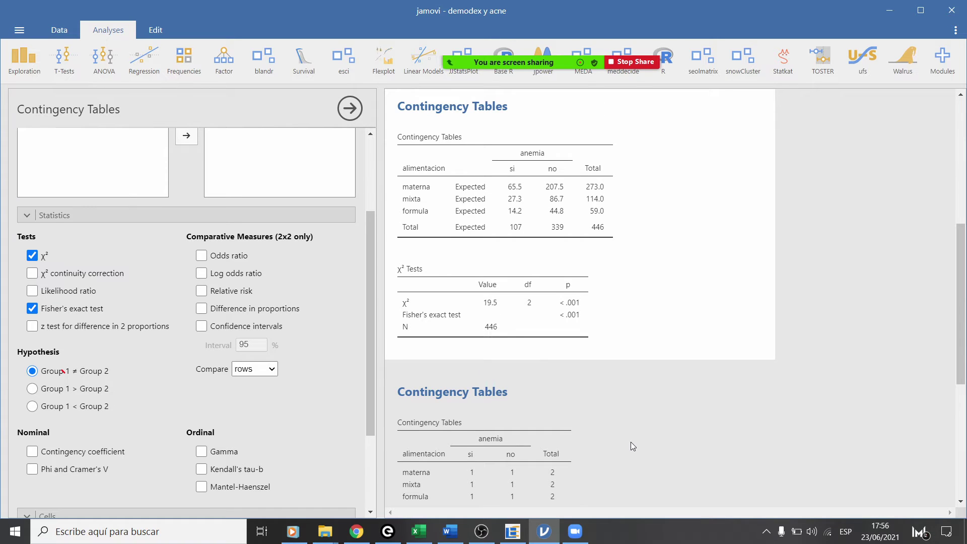
scroll(631, 443, down, 2)
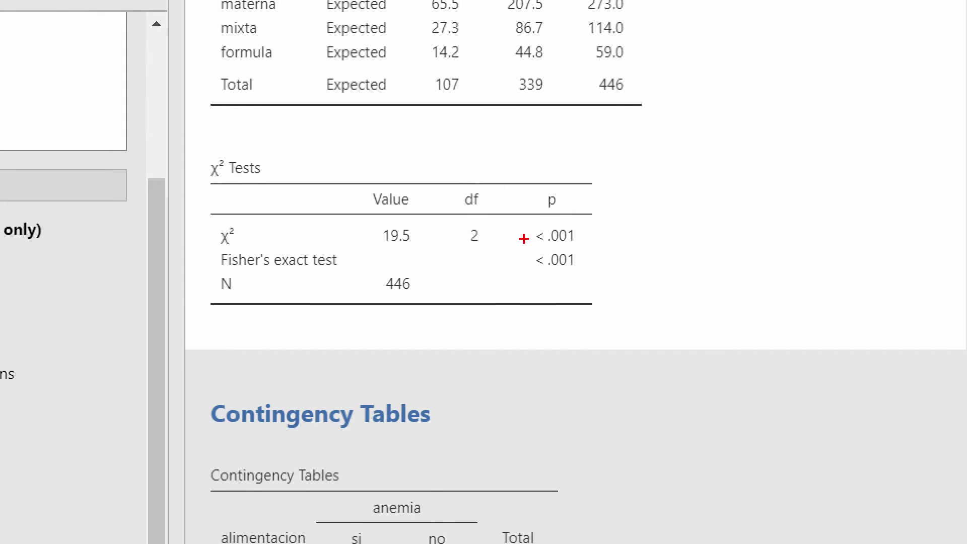
mouse_move(564, 219)
mouse_down()
mouse_move(564, 283)
mouse_move(557, 200)
mouse_up()
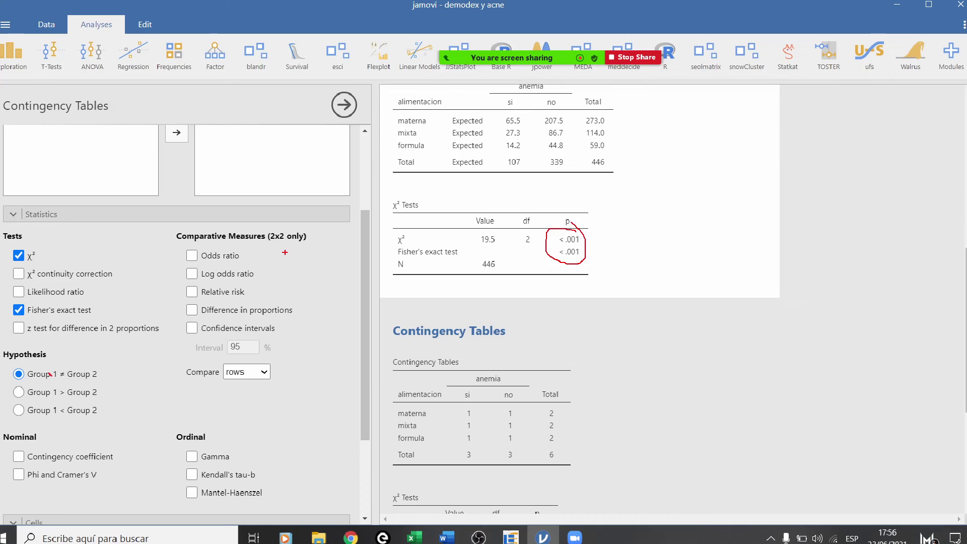
Step: Add a stacked bar plot to the analysis with the Y-axis showing percentages within rows
scroll(365, 413, down, 3)
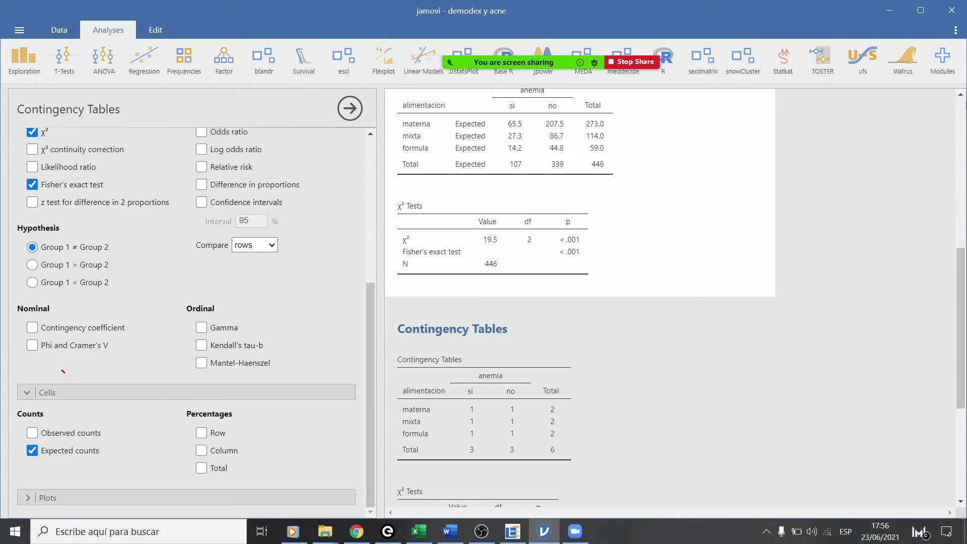
click(24, 491)
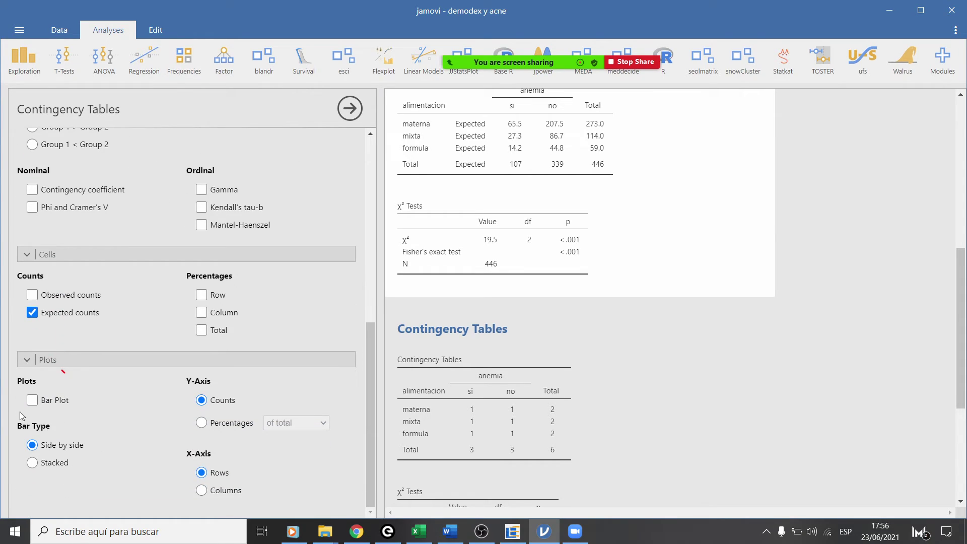
click(31, 400)
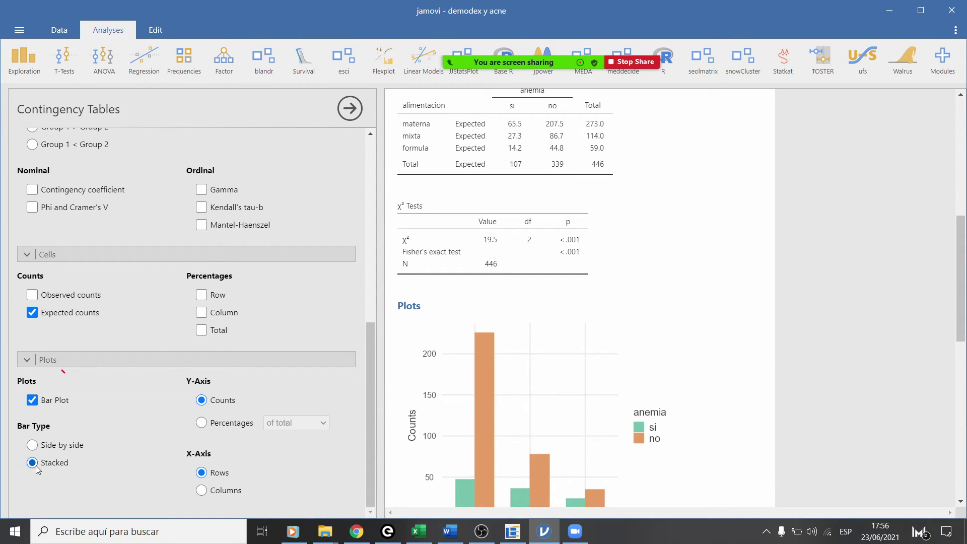
click(217, 423)
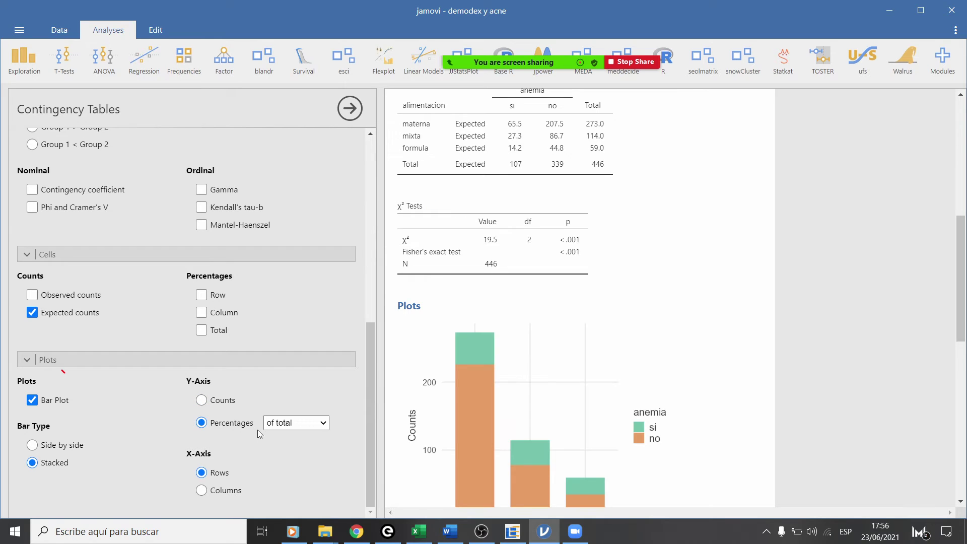
click(323, 424)
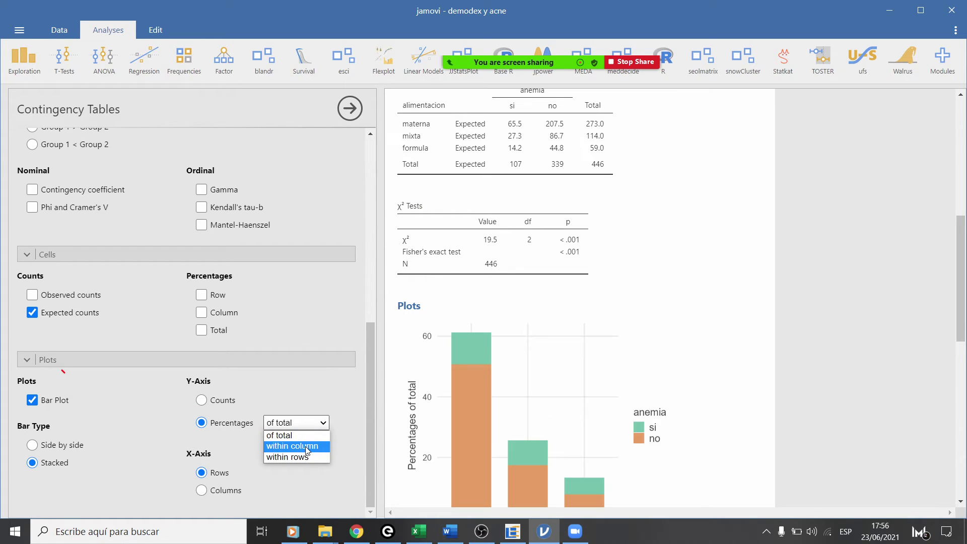
click(305, 446)
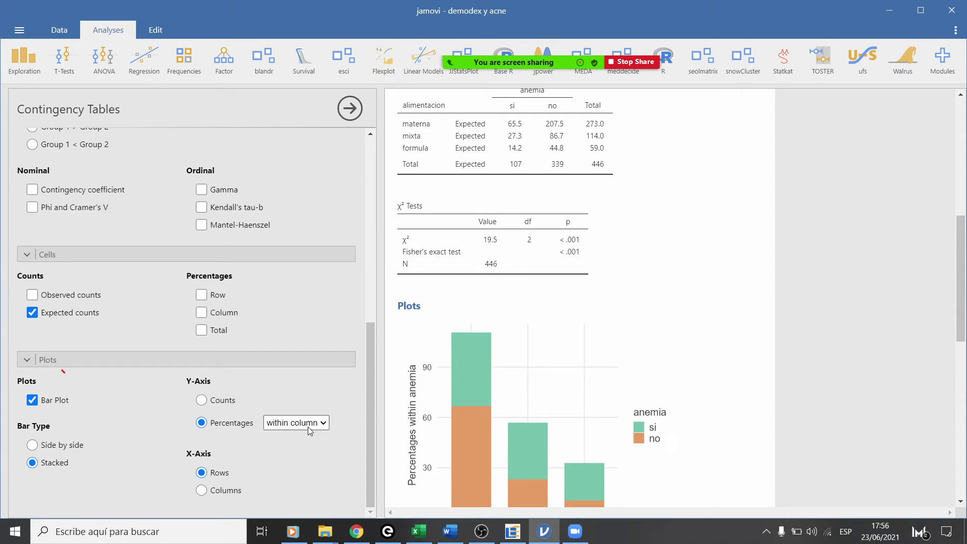
click(308, 427)
click(290, 456)
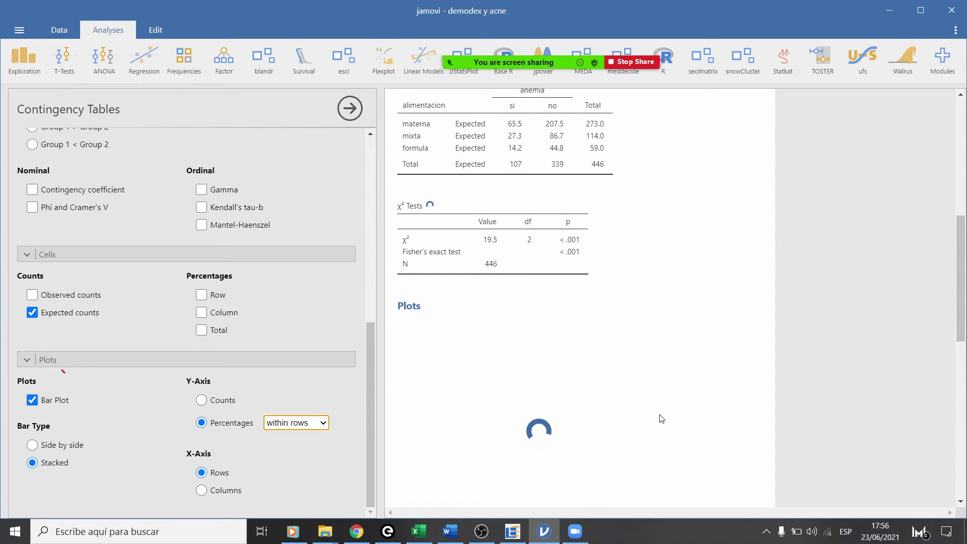
Step: Examine how the anemia proportions change across materna, mixta and formula in the bar plot, and review the available statistics options
scroll(659, 418, down, 2)
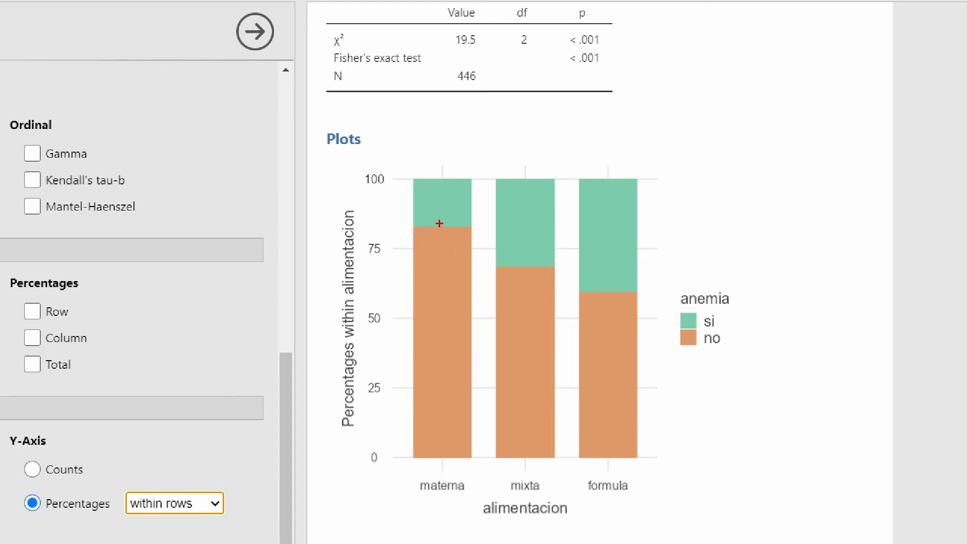
drag(439, 222, 698, 339)
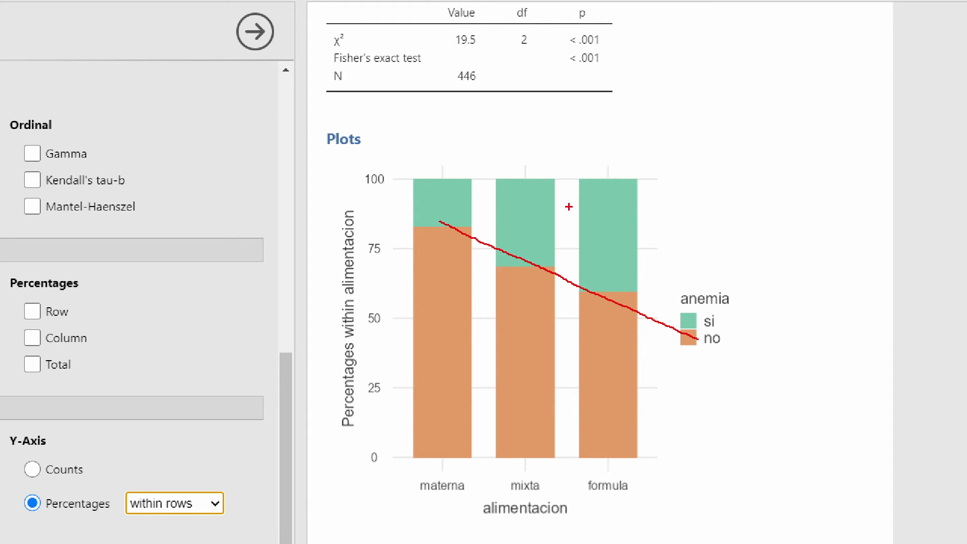
drag(436, 228, 397, 194)
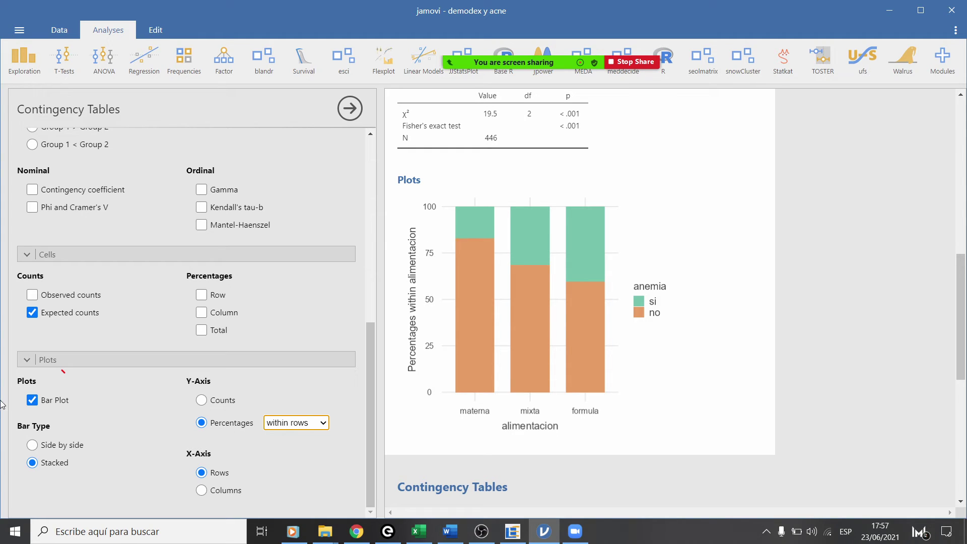
scroll(79, 216, up, 4)
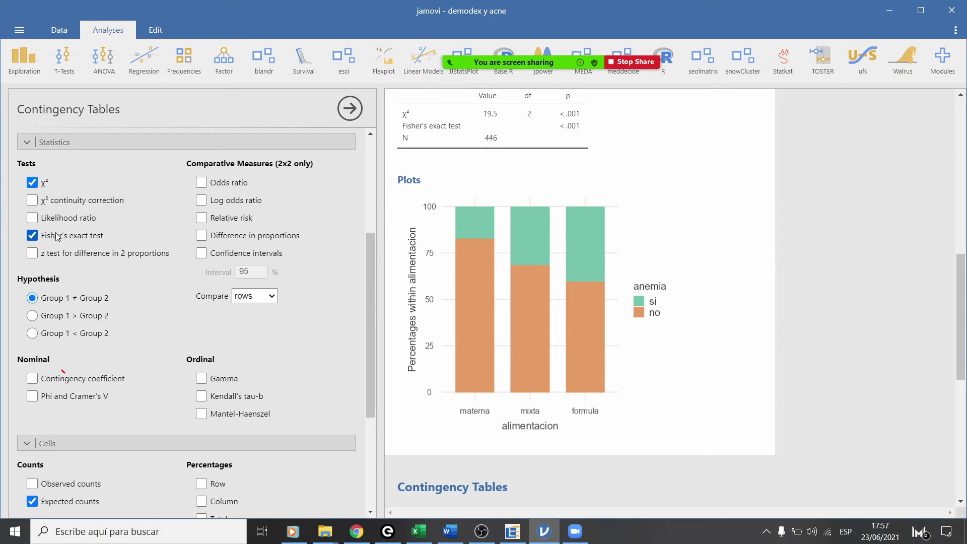
scroll(90, 365, down, 1)
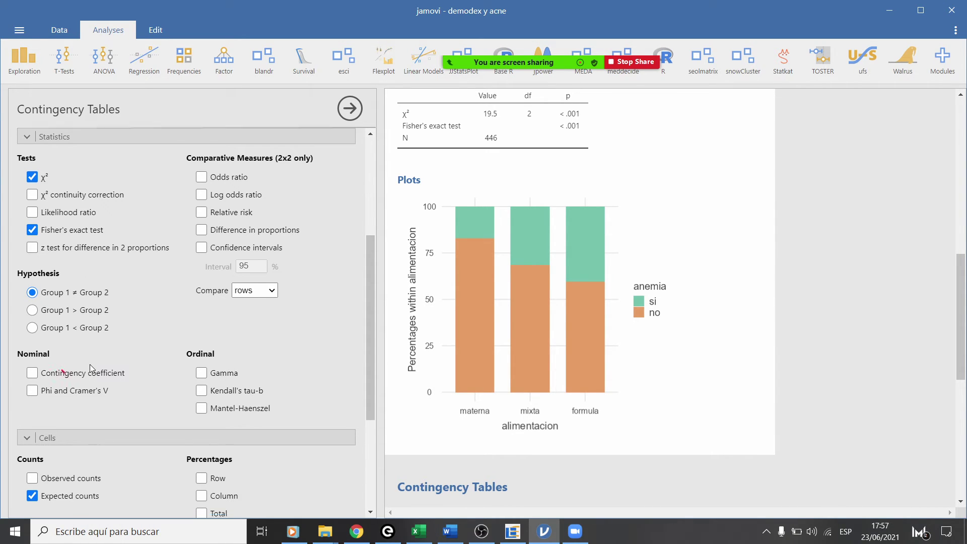
scroll(90, 364, up, 1)
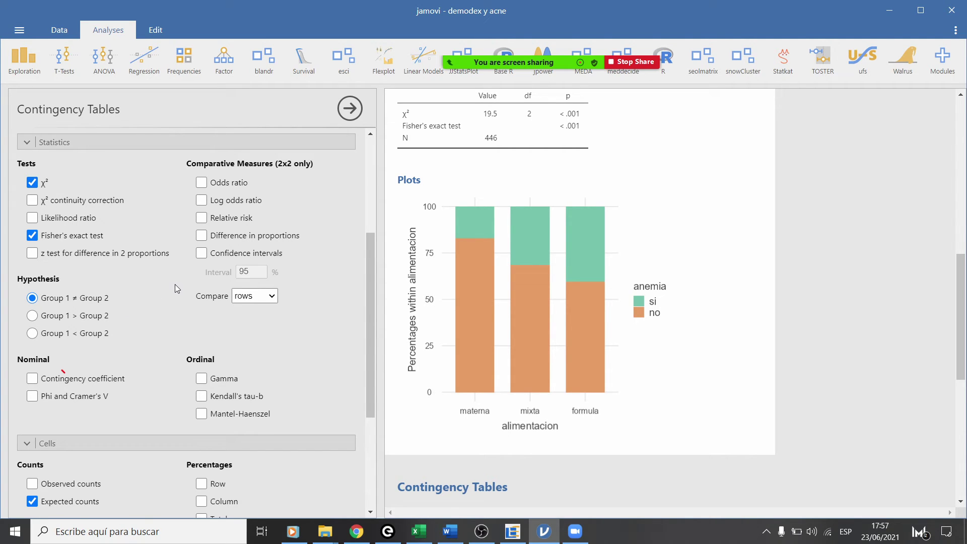
scroll(175, 285, down, 3)
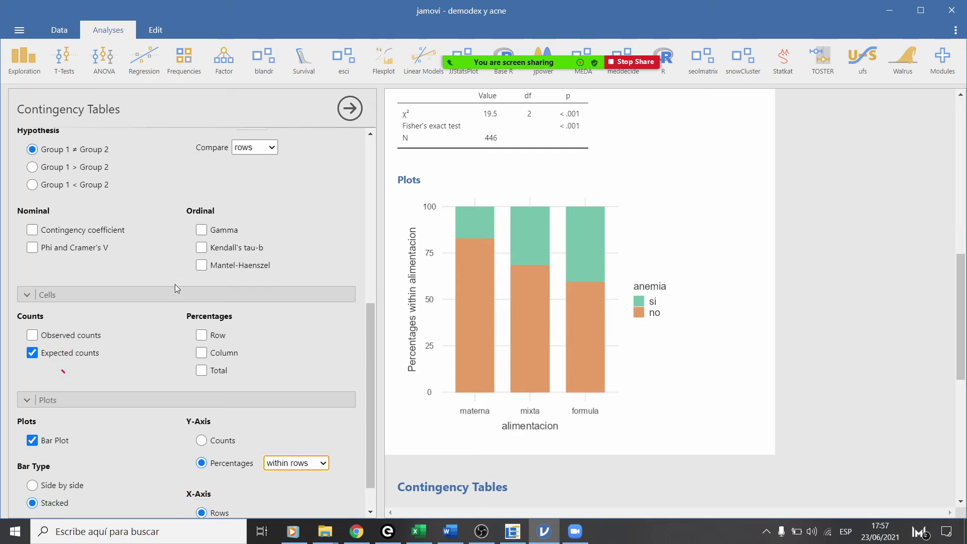
scroll(174, 285, up, 3)
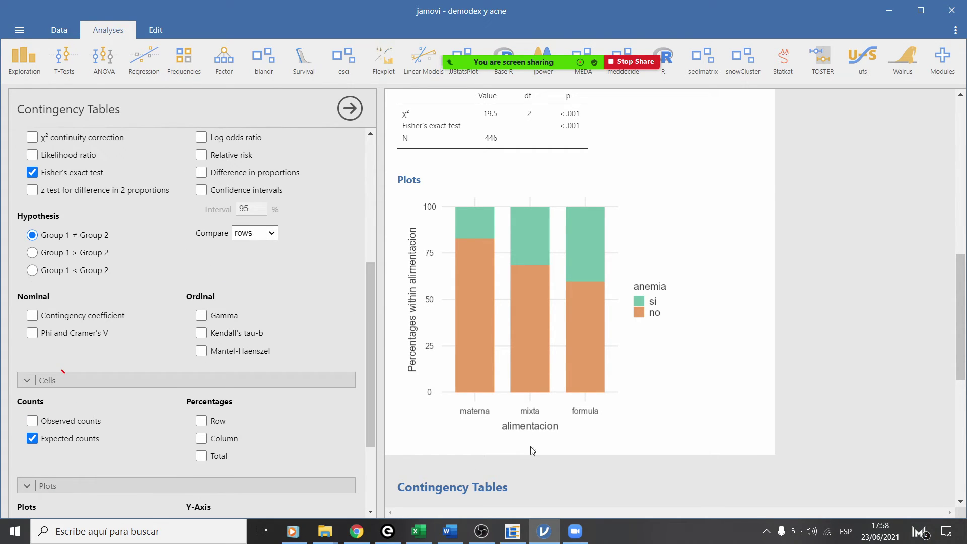
Step: Switch to EPIDAT, restore its window to a smaller size and place it over the jamovi analysis
click(514, 533)
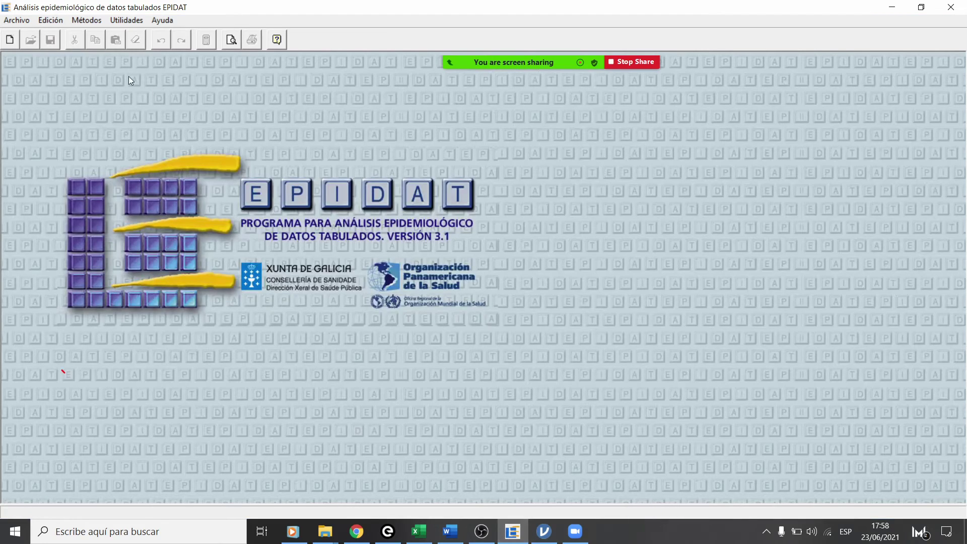
double_click(237, 12)
drag(250, 88, 542, 243)
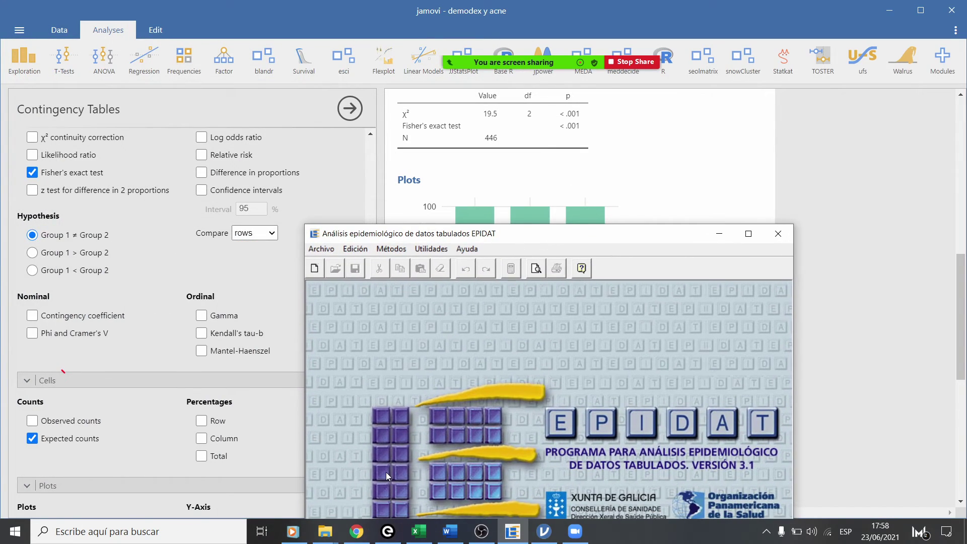
Step: Switch to Excel and look over the casos y controles and transversal analítico sheets
click(420, 532)
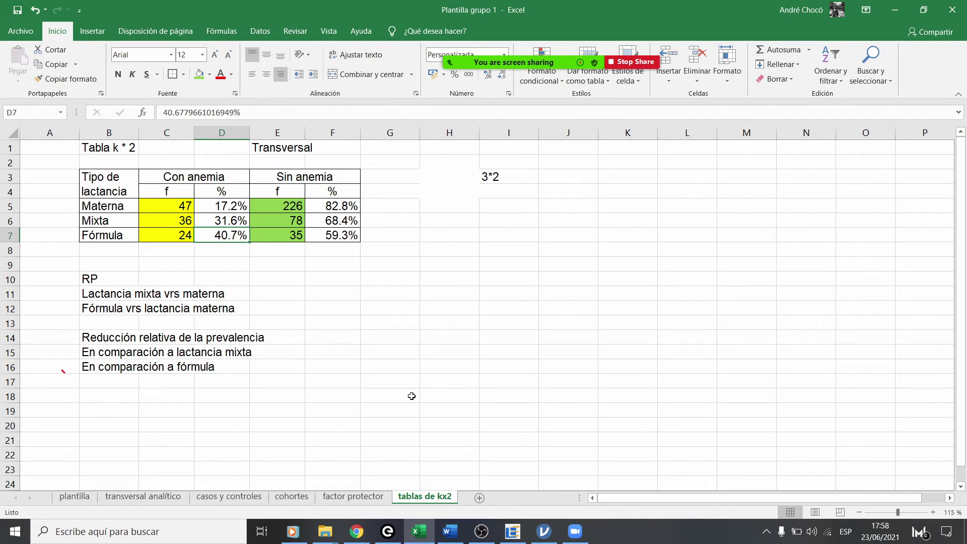
click(222, 498)
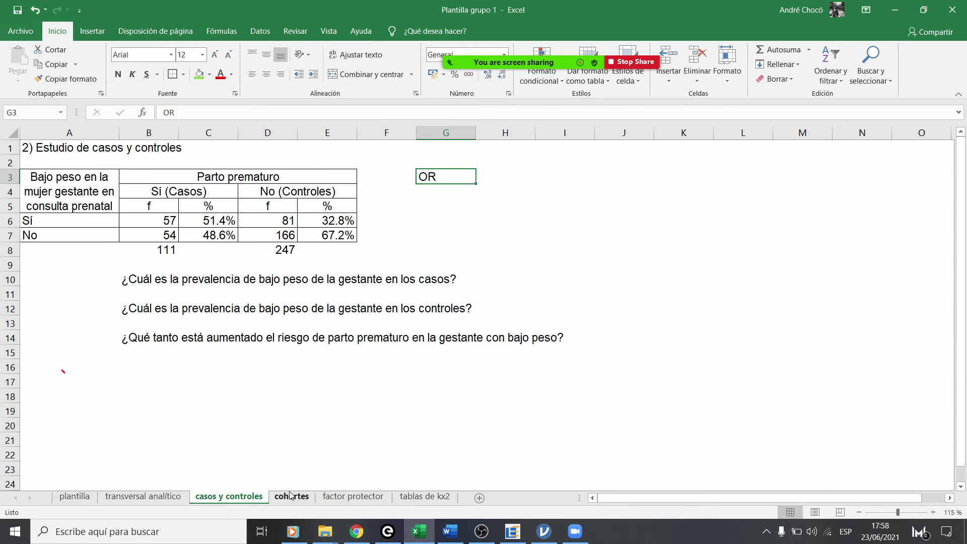
click(147, 498)
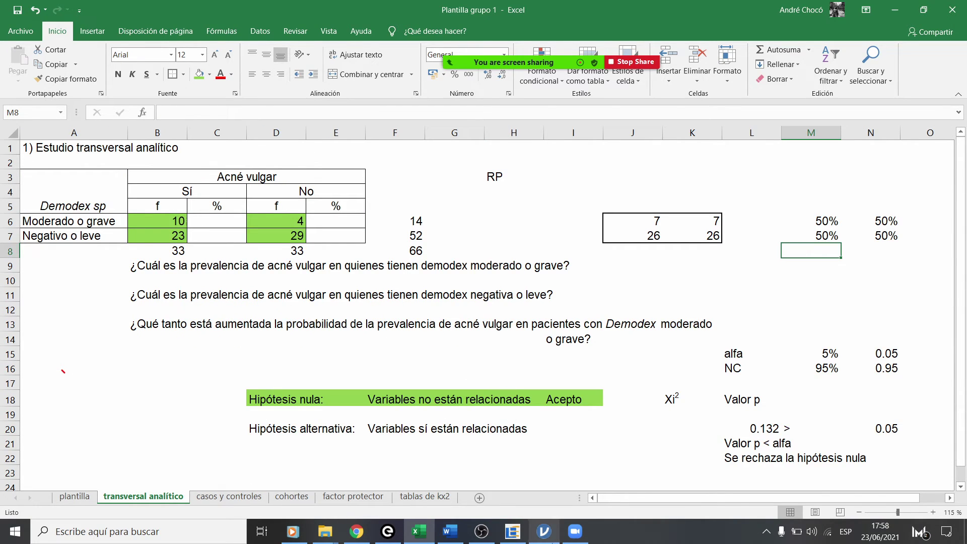
Step: Switch to EPIDAT, maximise its window and open the simple 2xN contingency table analysis
click(512, 535)
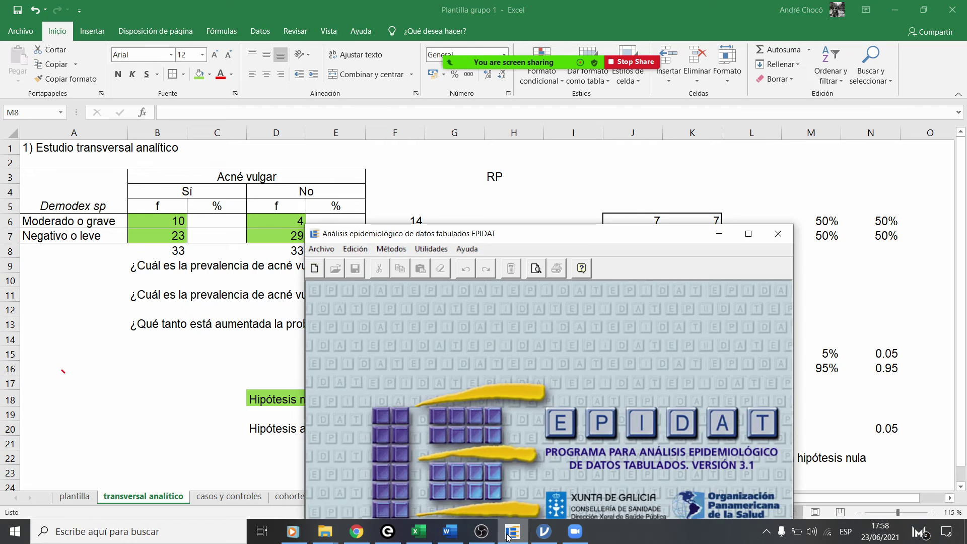
drag(569, 242, 514, 162)
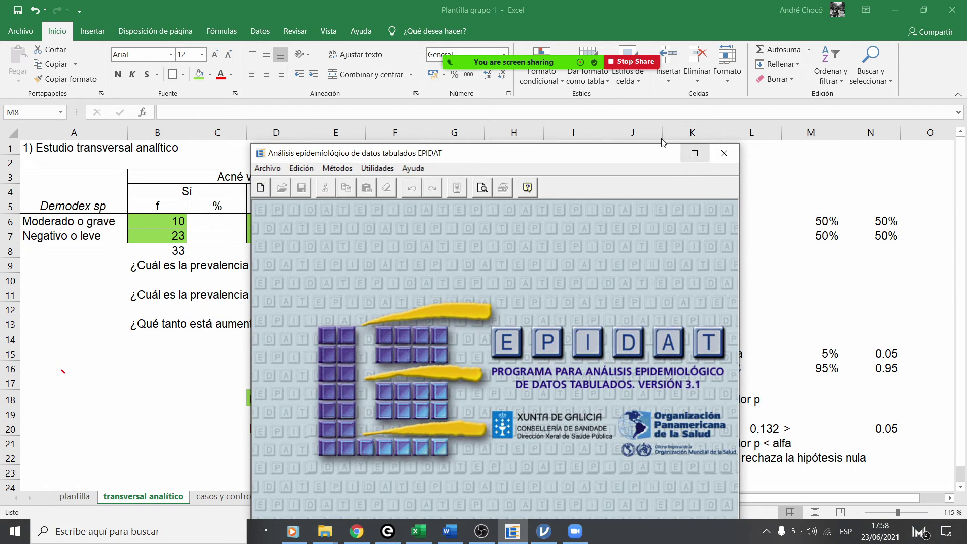
click(695, 154)
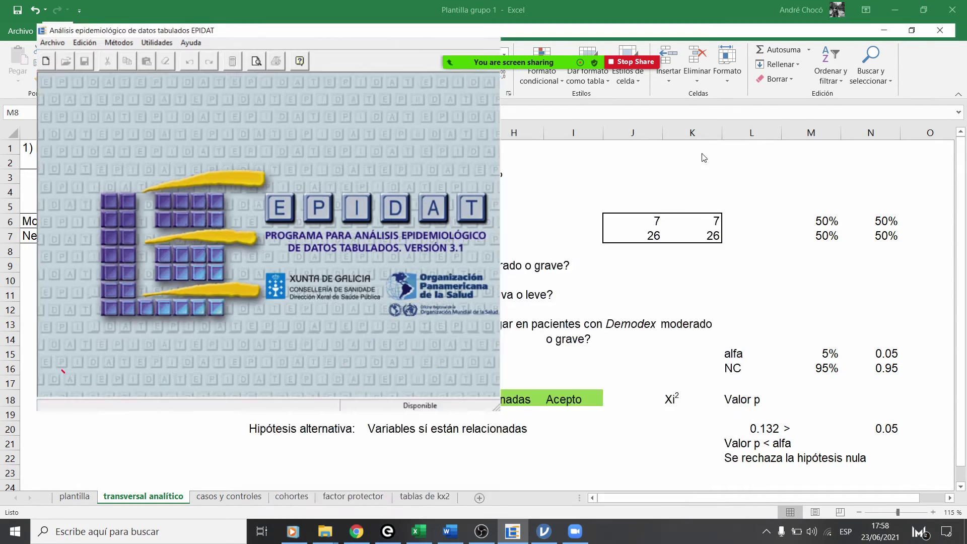
click(87, 20)
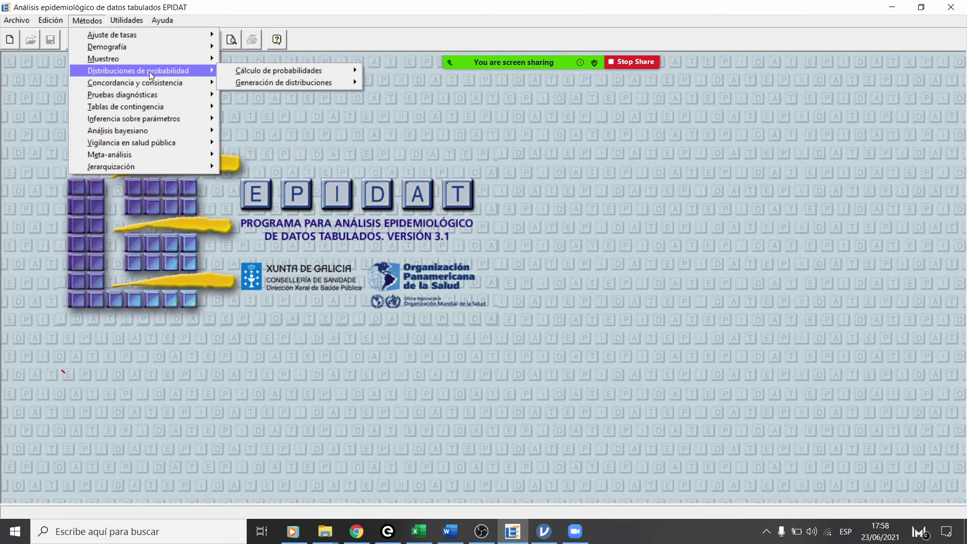
mouse_move(159, 108)
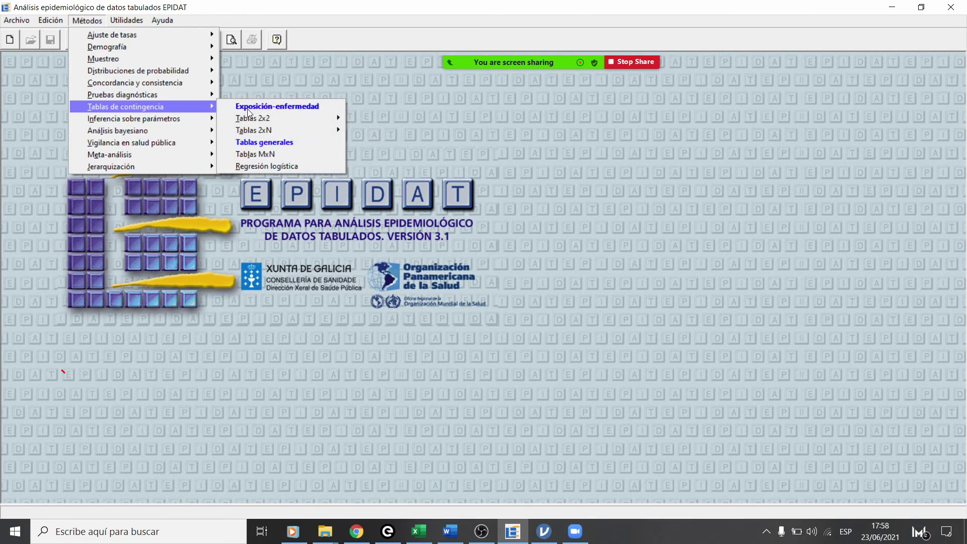
mouse_move(263, 130)
click(369, 130)
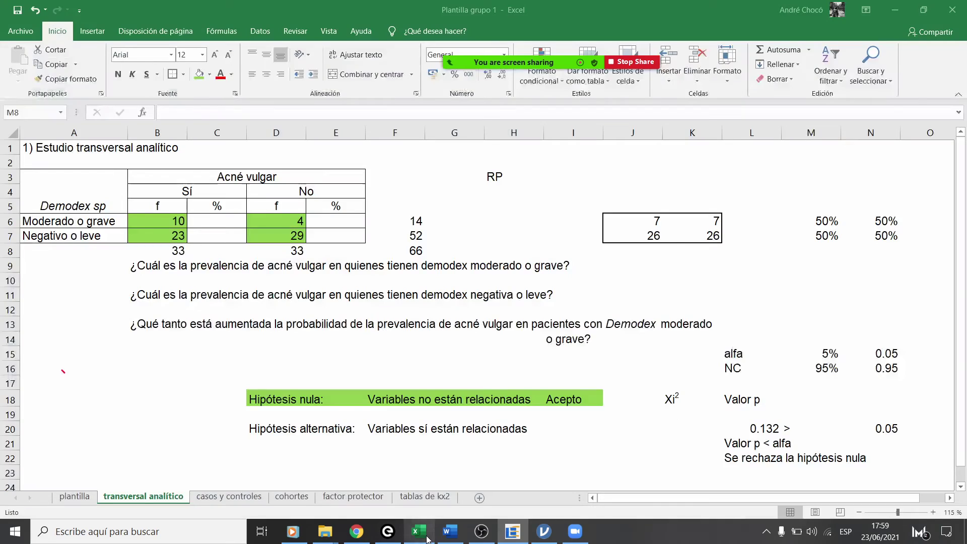
Step: Show the tablas de kx2 sheet in Excel and place a smaller EPIDAT window with the 2xN dialog beside its anaemia table
click(429, 536)
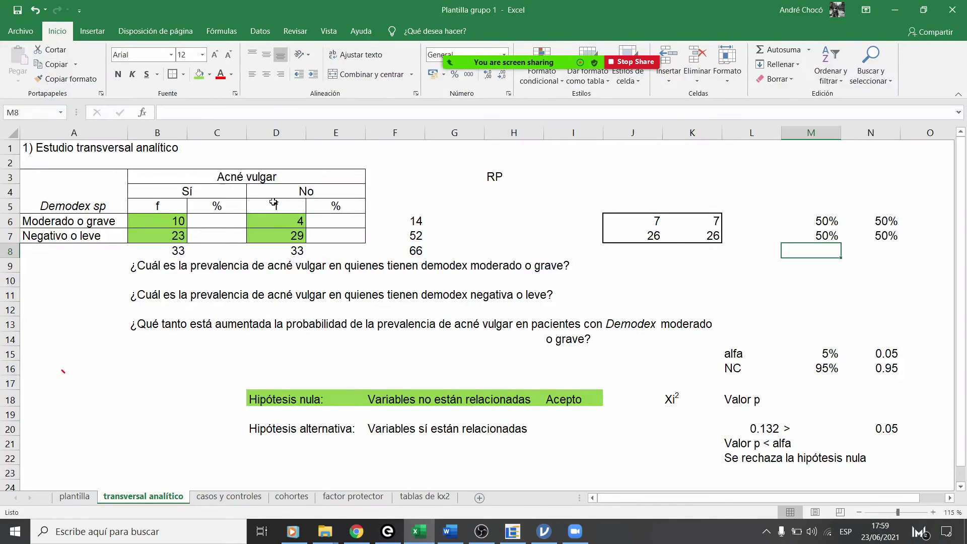
click(363, 499)
click(423, 498)
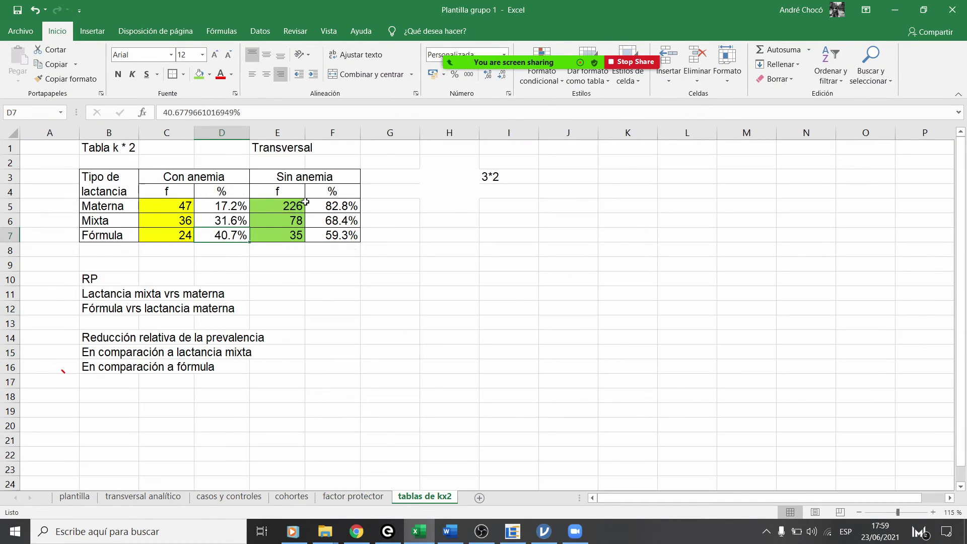
click(519, 537)
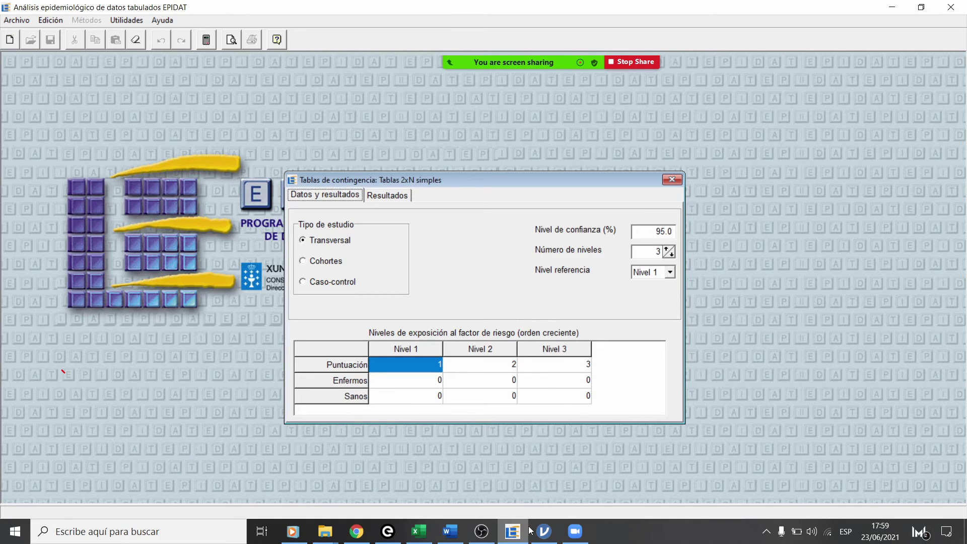
click(922, 7)
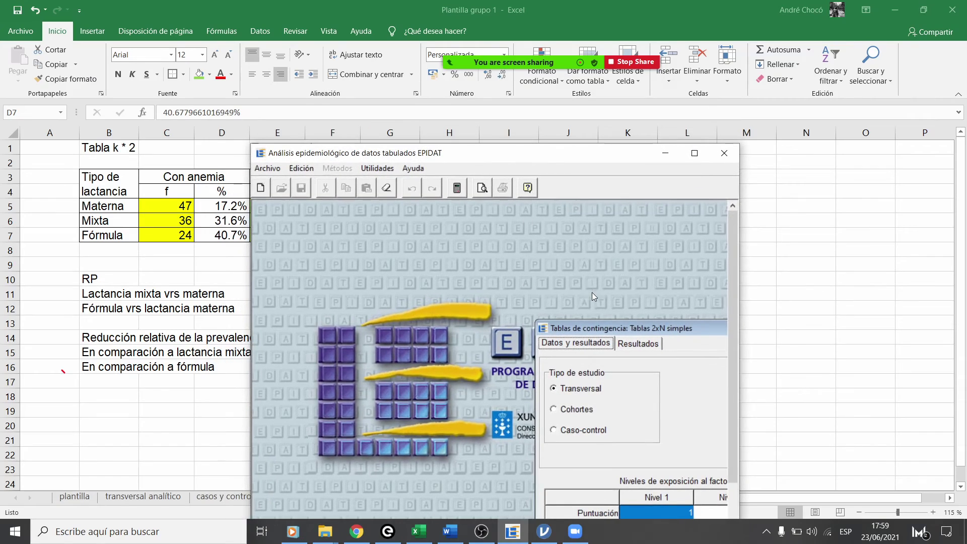
drag(597, 323, 358, 207)
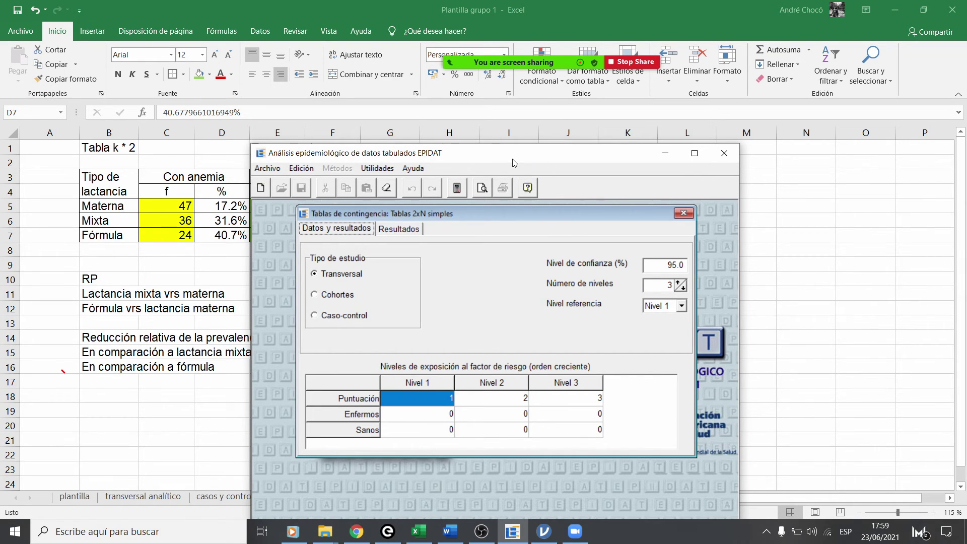
drag(513, 154, 678, 106)
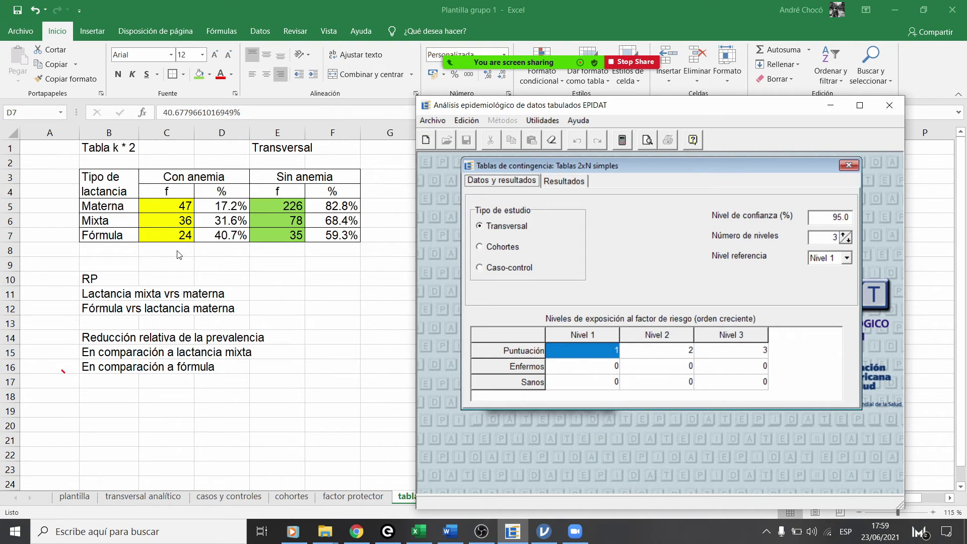
Step: Fill the Enfermos row with the anaemia counts: 47 for Nivel 1, 36 for Nivel 2 and 24 for Nivel 3
click(571, 369)
click(571, 368)
text(47)
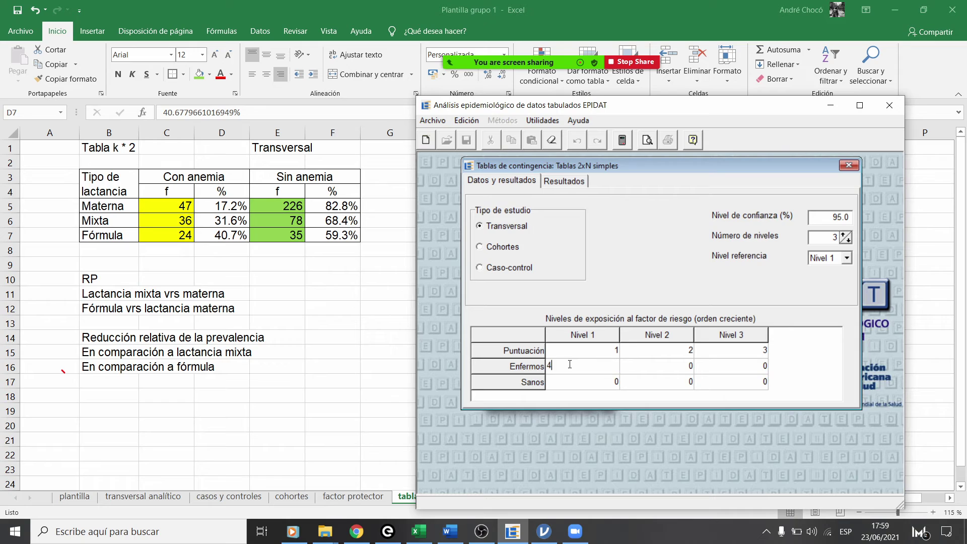
click(636, 370)
text(36)
click(718, 372)
text(24)
Step: Fill the Sanos row with the counts without anaemia: 226 for Nivel 1, 78 for Nivel 2 and 35 for Nivel 3
click(574, 380)
text(226)
click(664, 379)
text(78)
click(744, 384)
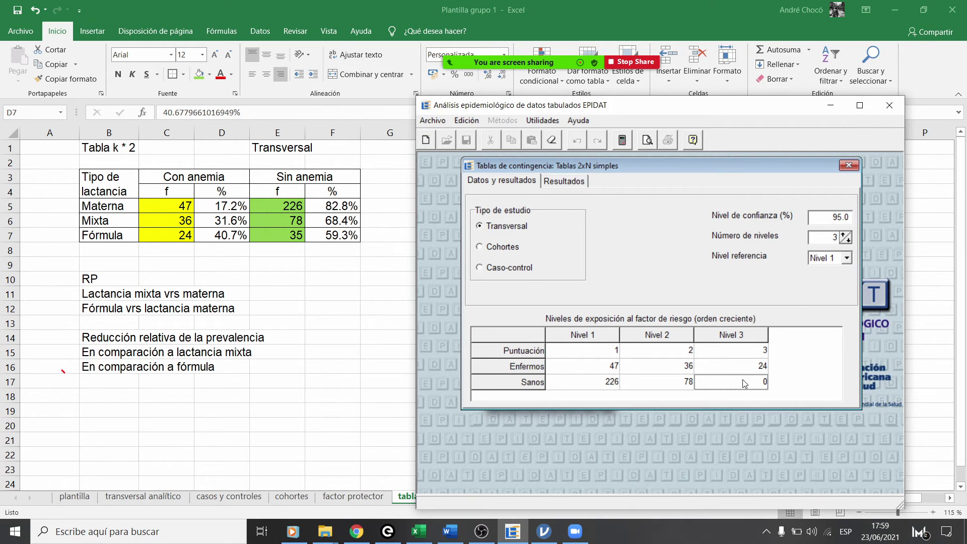
text(35)
Step: Maximise EPIDAT and review the reference level choices against the exposure levels, keeping Nivel 1 as the reference
click(860, 105)
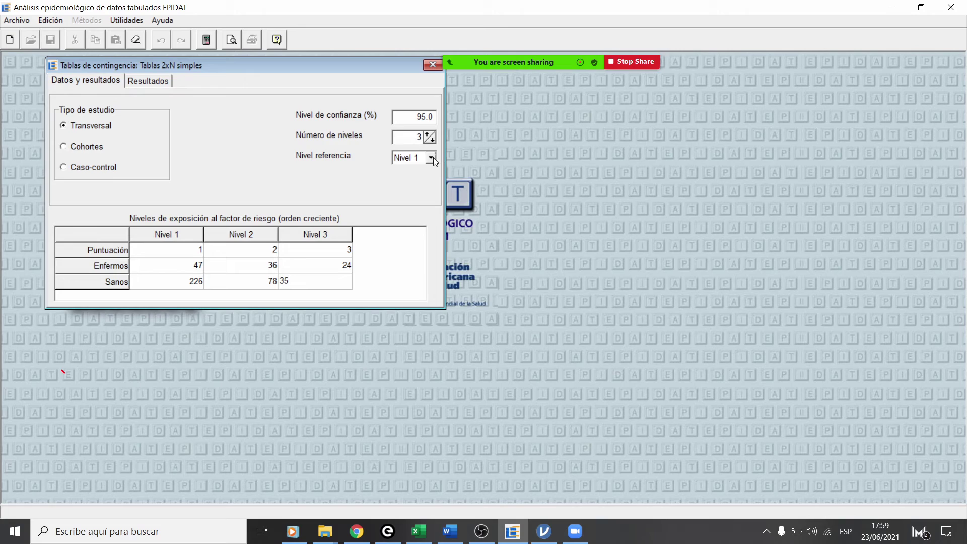
click(432, 158)
click(431, 158)
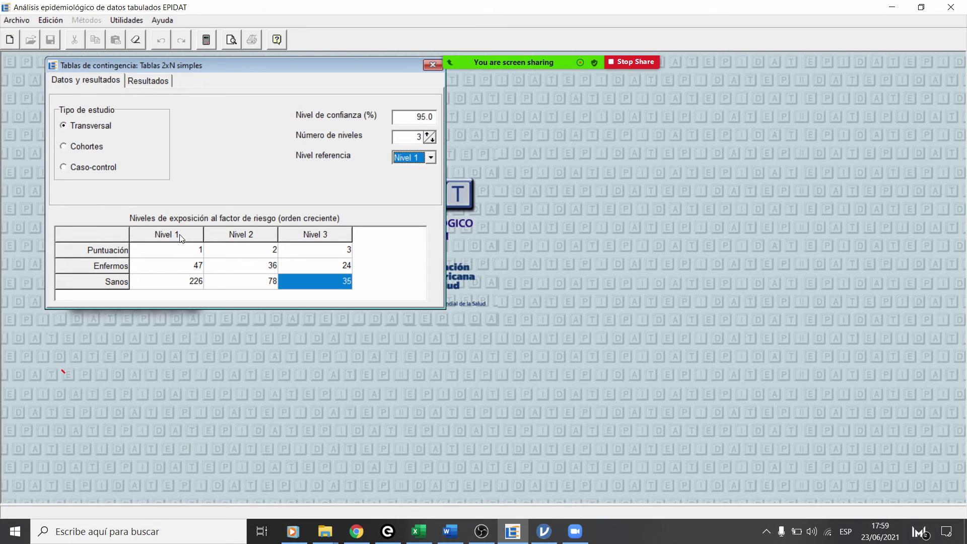
click(196, 254)
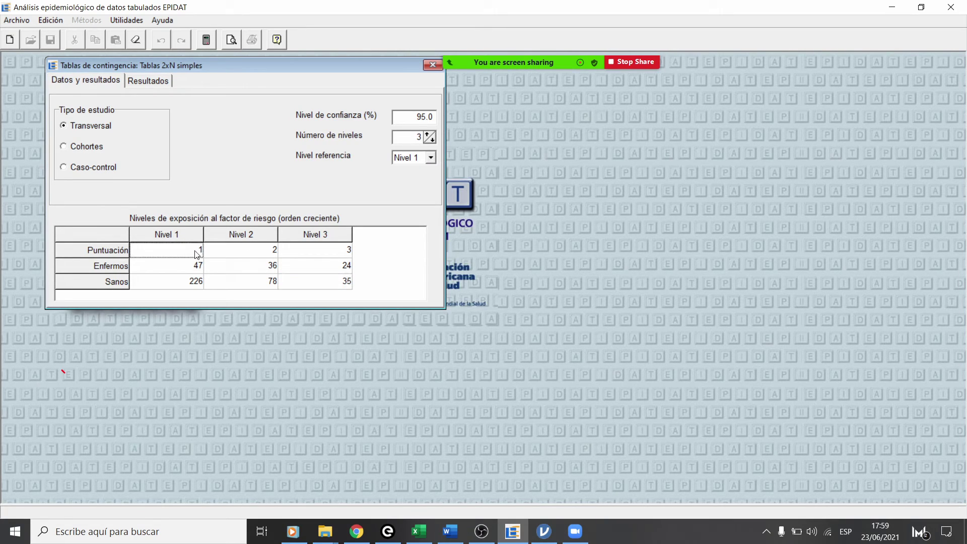
click(198, 251)
click(430, 158)
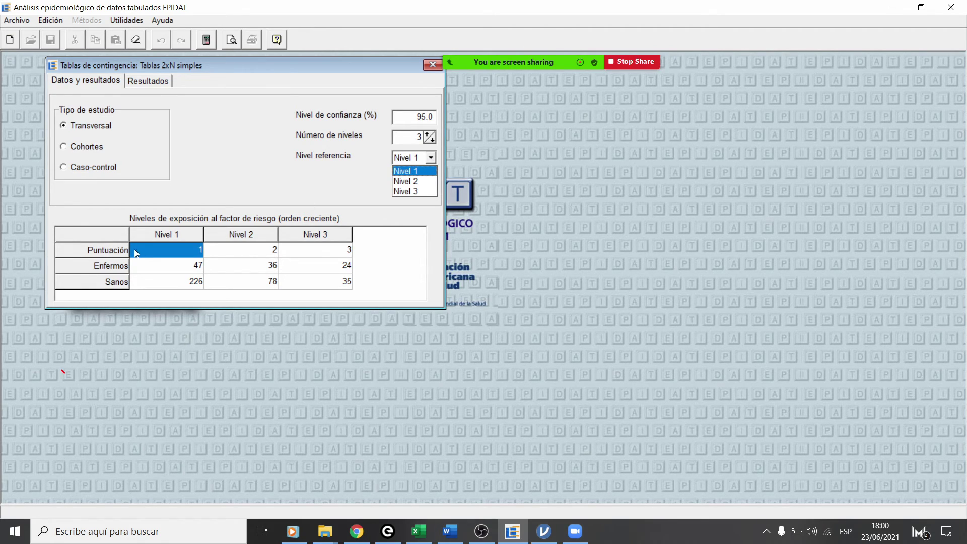
click(197, 257)
click(198, 257)
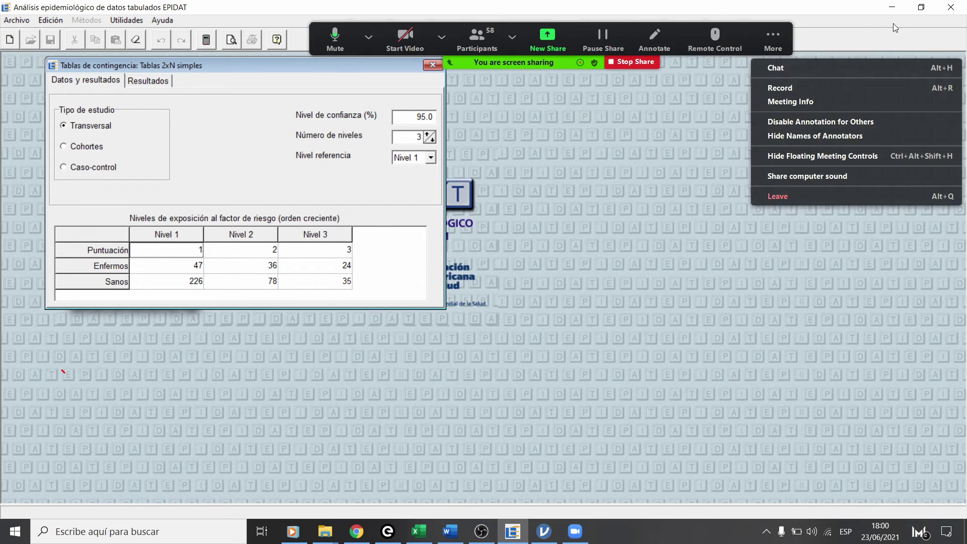
Step: Restore the smaller EPIDAT window, calculate the 2xN table results and select the homogeneity test's p-value
double_click(307, 7)
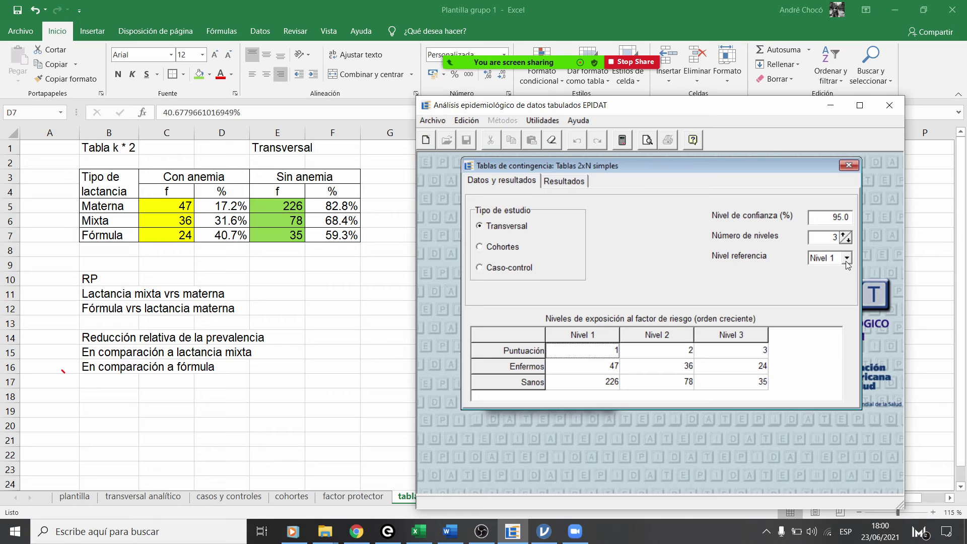
click(622, 141)
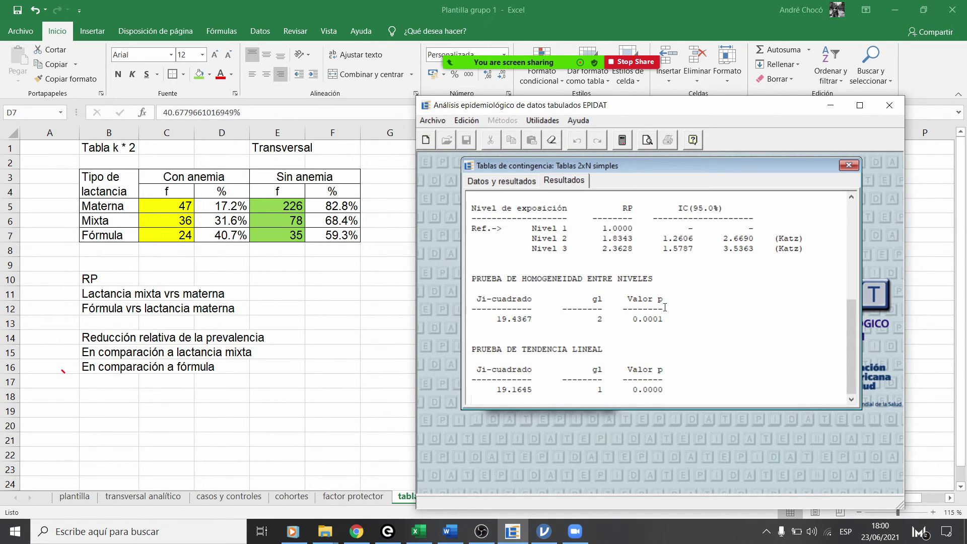
drag(670, 322, 627, 319)
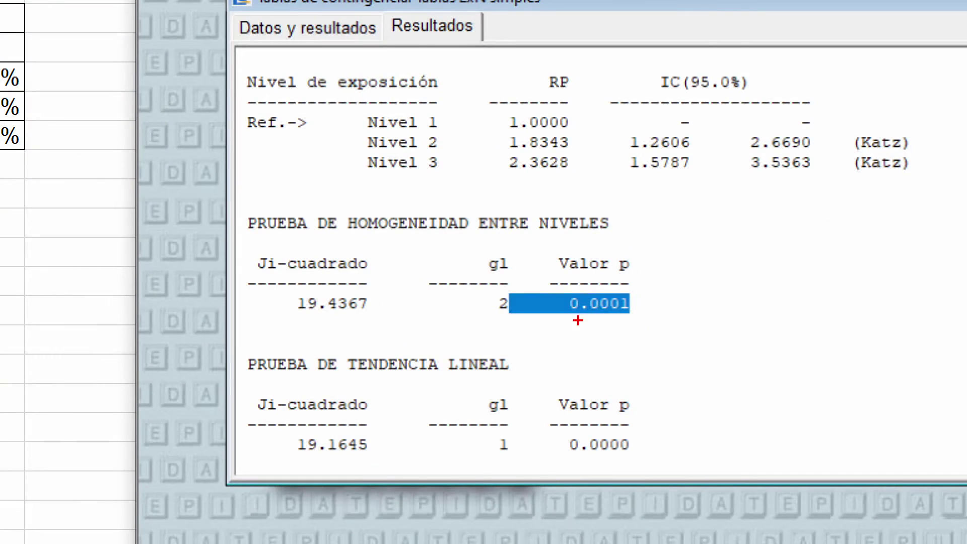
Step: Circle the homogeneity test's p-value, the linear trend test heading and the trend test's p-value on the enlarged results
mouse_move(623, 324)
mouse_down()
mouse_move(672, 326)
mouse_move(544, 289)
mouse_move(535, 313)
mouse_up()
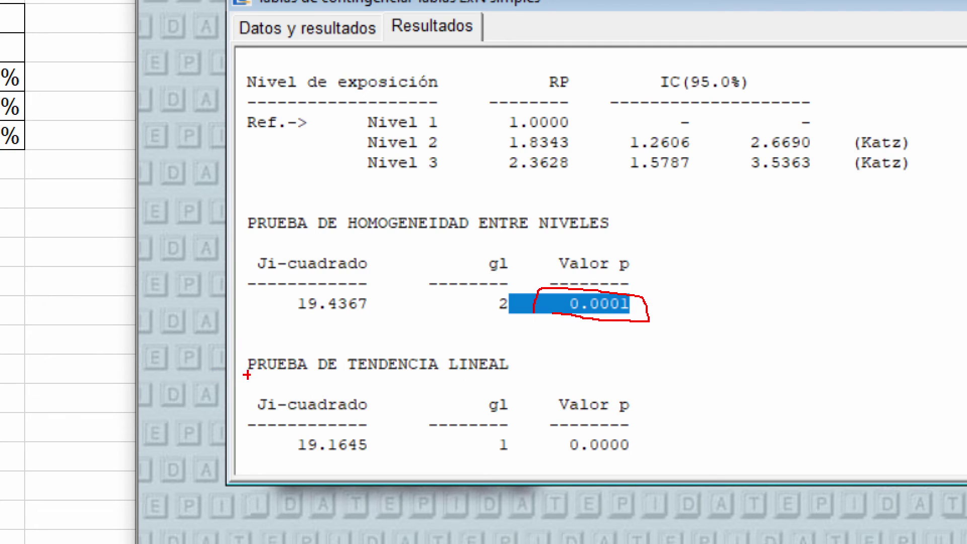
mouse_move(245, 378)
mouse_down()
mouse_move(532, 373)
mouse_move(414, 343)
mouse_move(236, 344)
mouse_move(235, 370)
mouse_up()
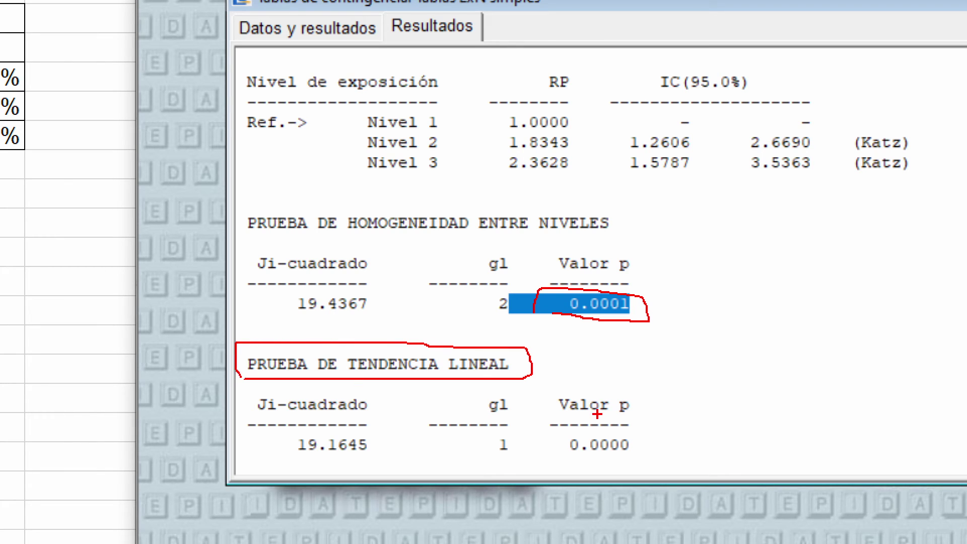
mouse_move(548, 464)
mouse_down()
mouse_move(648, 461)
mouse_move(581, 425)
mouse_move(540, 456)
mouse_up()
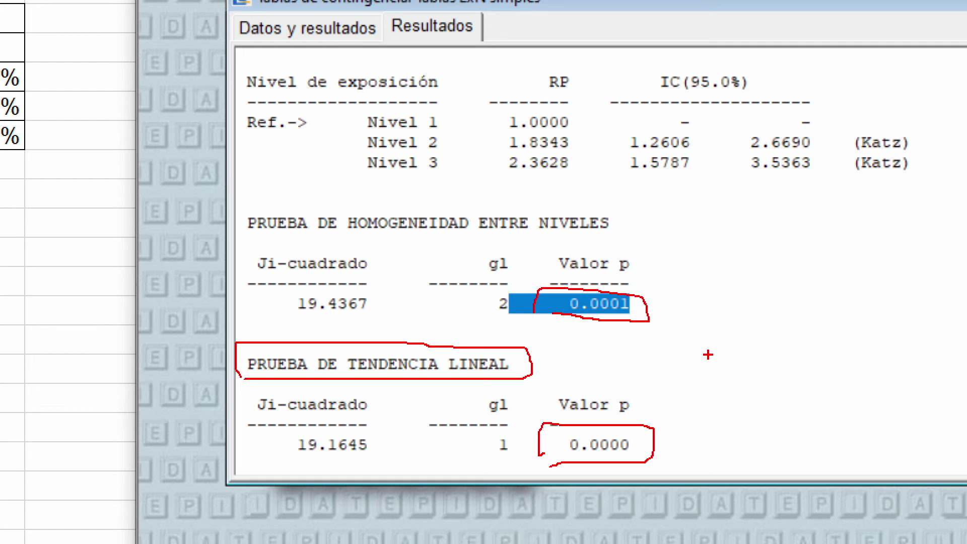
Step: Handwrite the example p-value 0.00000034 beside the linear trend test on the enlarged results
mouse_move(737, 368)
mouse_down()
mouse_move(730, 385)
mouse_move(767, 361)
mouse_move(789, 367)
mouse_move(796, 385)
mouse_move(816, 367)
mouse_move(806, 384)
mouse_move(814, 370)
mouse_move(818, 381)
mouse_move(825, 362)
mouse_move(850, 386)
mouse_move(857, 364)
mouse_move(877, 367)
mouse_up()
click(750, 388)
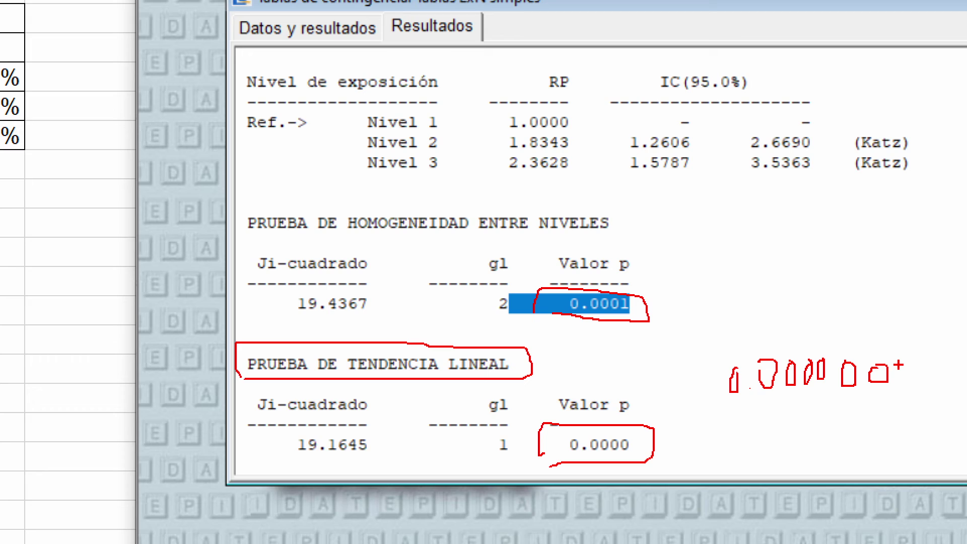
mouse_move(894, 361)
mouse_down()
mouse_move(907, 385)
mouse_move(892, 394)
mouse_move(941, 374)
mouse_move(932, 397)
mouse_up()
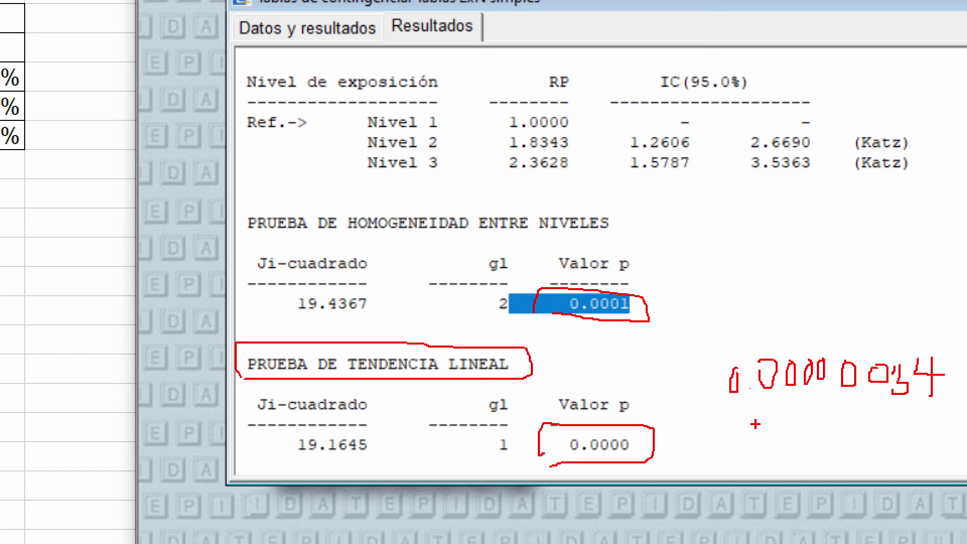
Step: Handwrite "p < 0.01" beneath the example p-value on the enlarged results
mouse_move(770, 423)
mouse_down()
mouse_move(741, 431)
mouse_move(771, 440)
mouse_up()
mouse_move(685, 424)
mouse_down()
mouse_move(686, 452)
mouse_move(690, 438)
mouse_up()
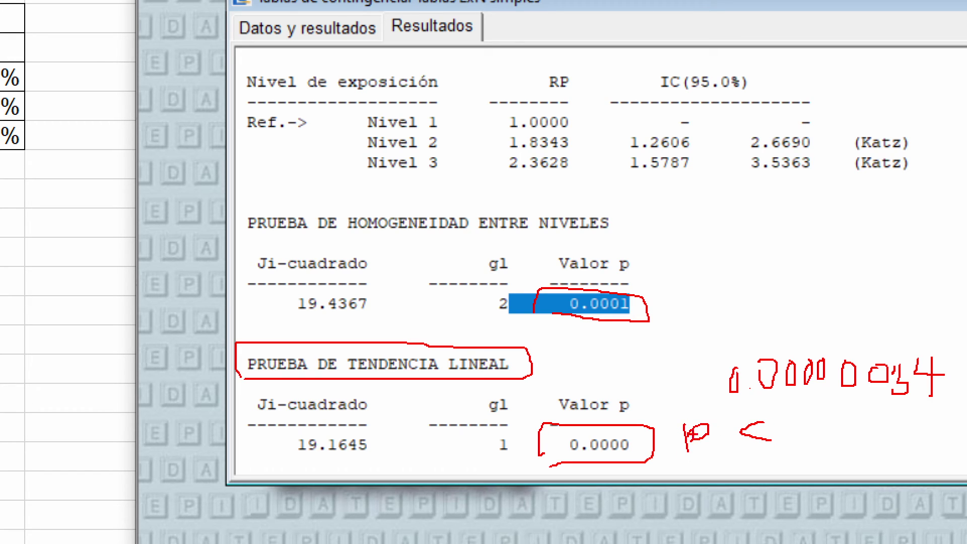
mouse_move(805, 419)
mouse_down()
mouse_move(797, 435)
mouse_move(812, 422)
mouse_move(841, 431)
mouse_move(844, 414)
mouse_move(865, 437)
mouse_up()
click(830, 432)
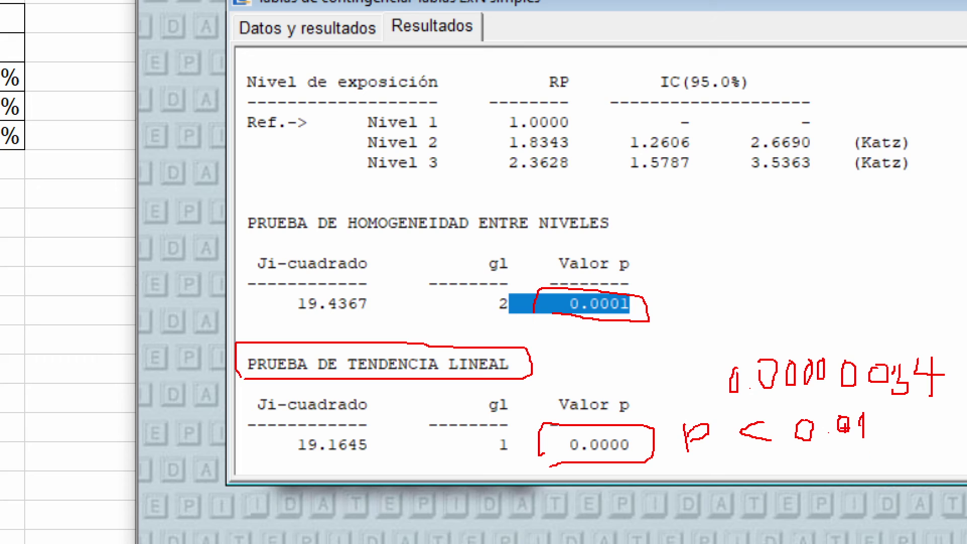
mouse_move(878, 418)
mouse_down()
mouse_move(860, 440)
mouse_move(883, 416)
mouse_move(914, 446)
mouse_up()
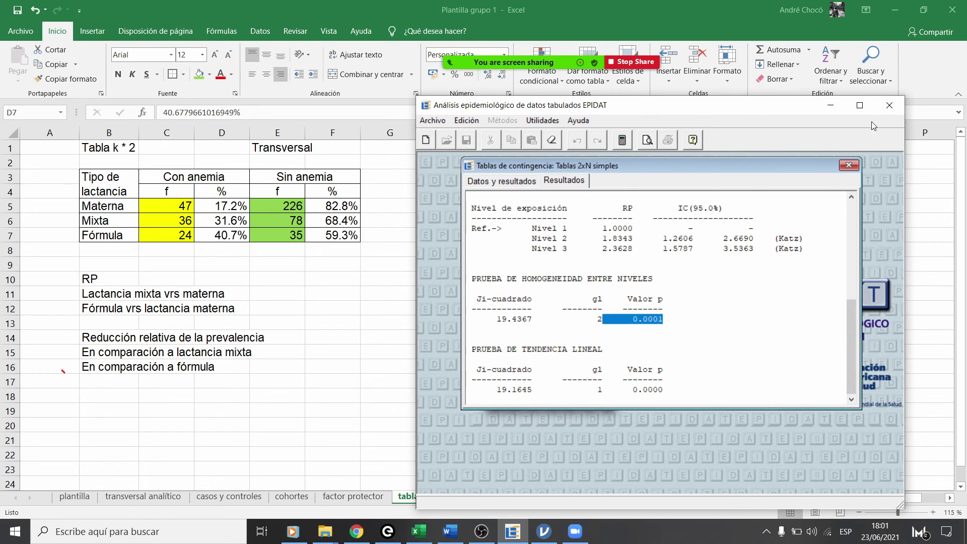
Step: Open the full results report in maximised EPIDAT and examine the prevalence ratios, homogeneity test and linear trend test
click(860, 105)
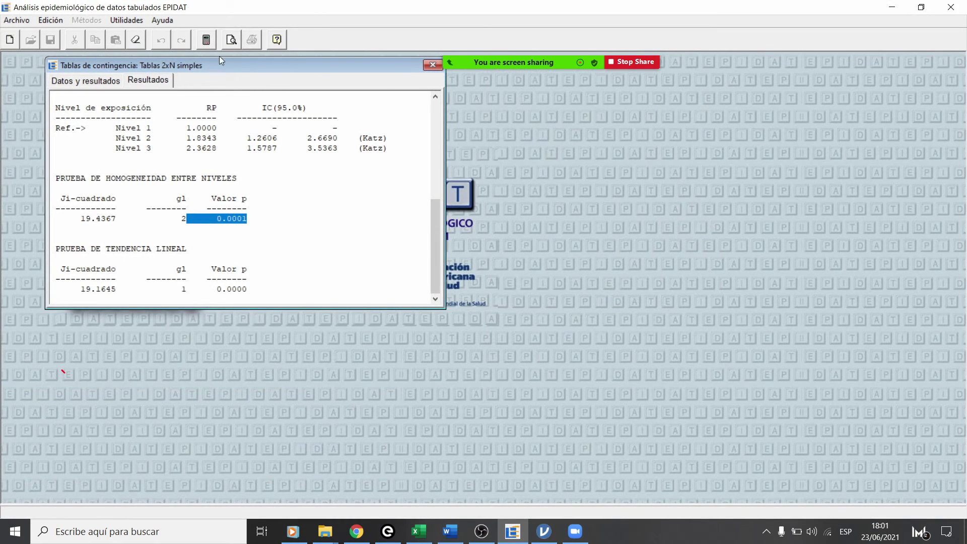
click(231, 39)
scroll(202, 297, down, 3)
scroll(203, 297, down, 11)
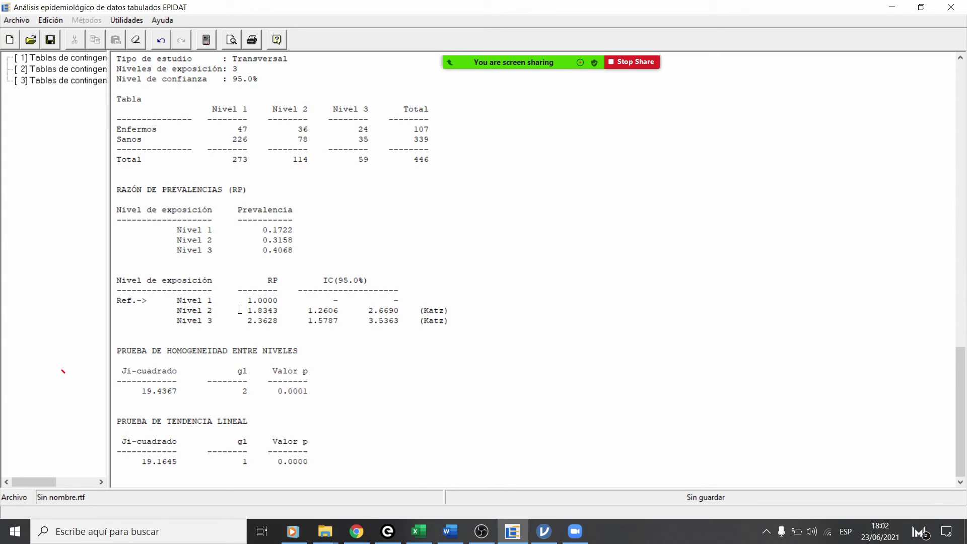
Step: Replace the "Nivel 1" label of the reference row in the prevalence ratio table with "lactancia"
click(216, 311)
key(BackSpace)
key(BackSpace)
key(BackSpace)
key(BackSpace)
key(BackSpace)
key(BackSpace)
key(BackSpace)
text(lactancia)
Step: Replace the "Nivel 2" label in the prevalence ratio table with "mixta" and realign that row's values with their columns
key(BackSpace)
key(BackSpace)
key(BackSpace)
key(BackSpace)
key(BackSpace)
key(BackSpace)
key(BackSpace)
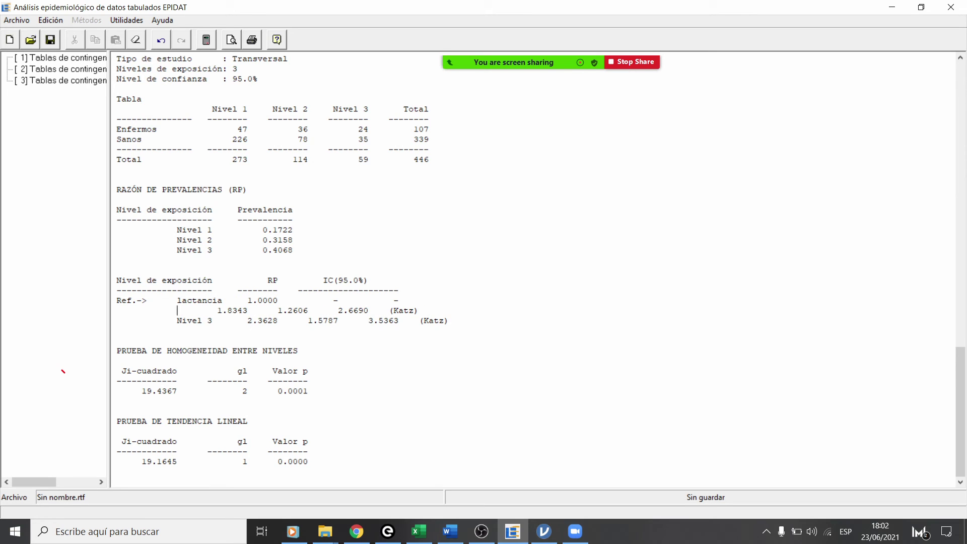
text(mixta)
key(ctrl+Home)
scroll(253, 330, down, 20)
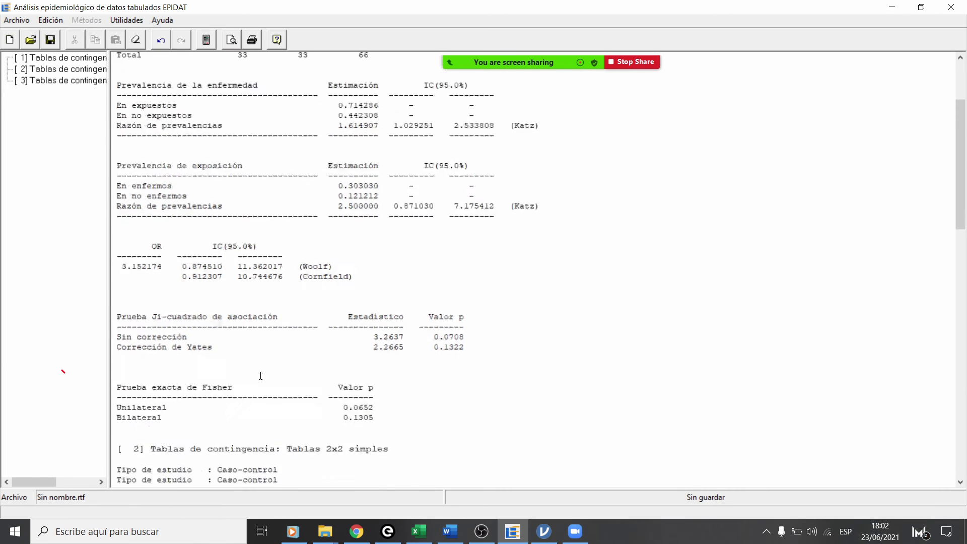
scroll(262, 381, down, 12)
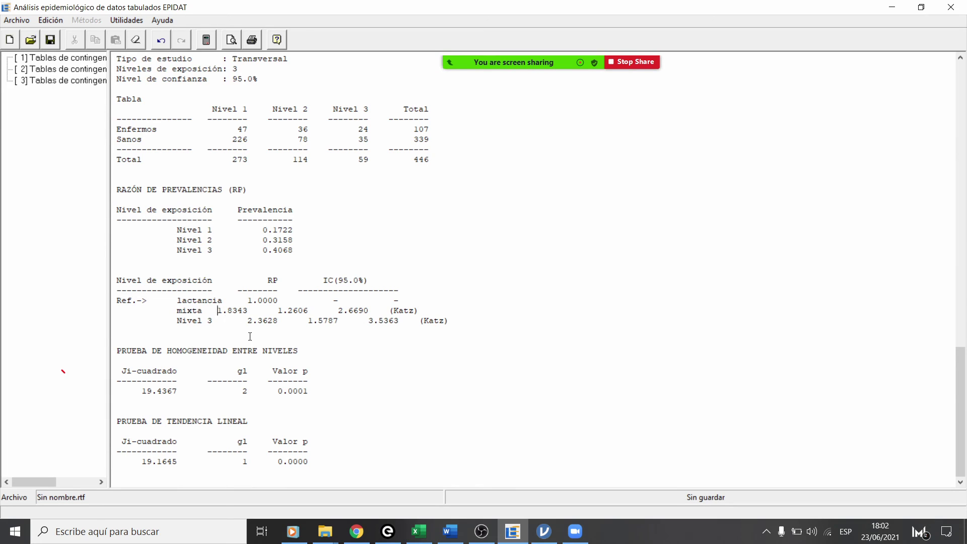
click(212, 311)
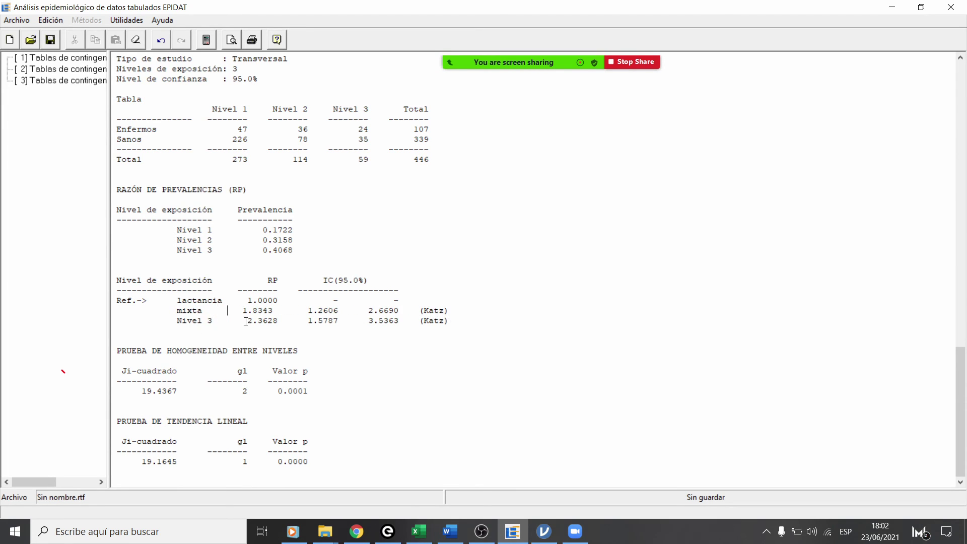
Step: Replace the "Nivel 3" label in the prevalence ratio table with "formula" and the lactancia row's RP value with "referencia"
drag(215, 322, 177, 322)
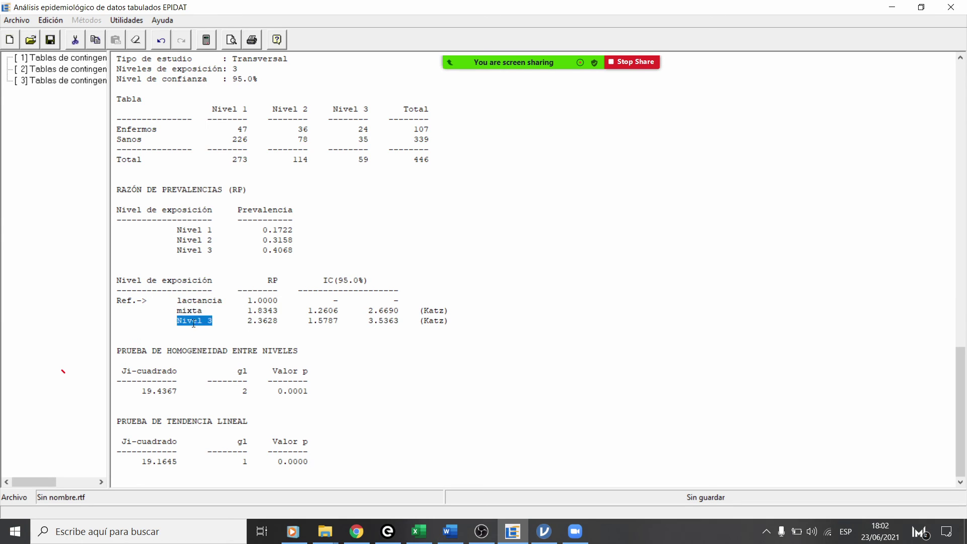
text(formula)
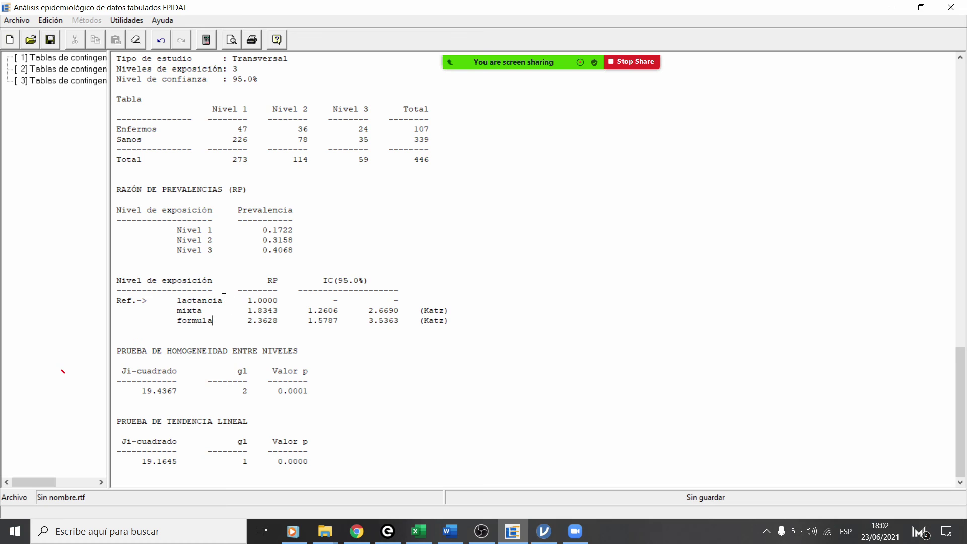
drag(203, 313, 179, 312)
click(220, 302)
double_click(198, 321)
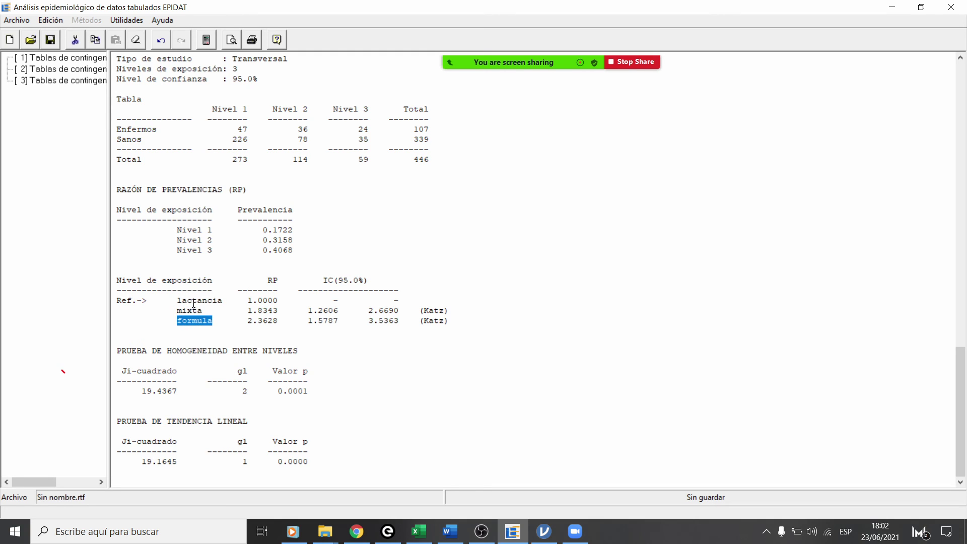
click(194, 303)
drag(280, 301, 247, 301)
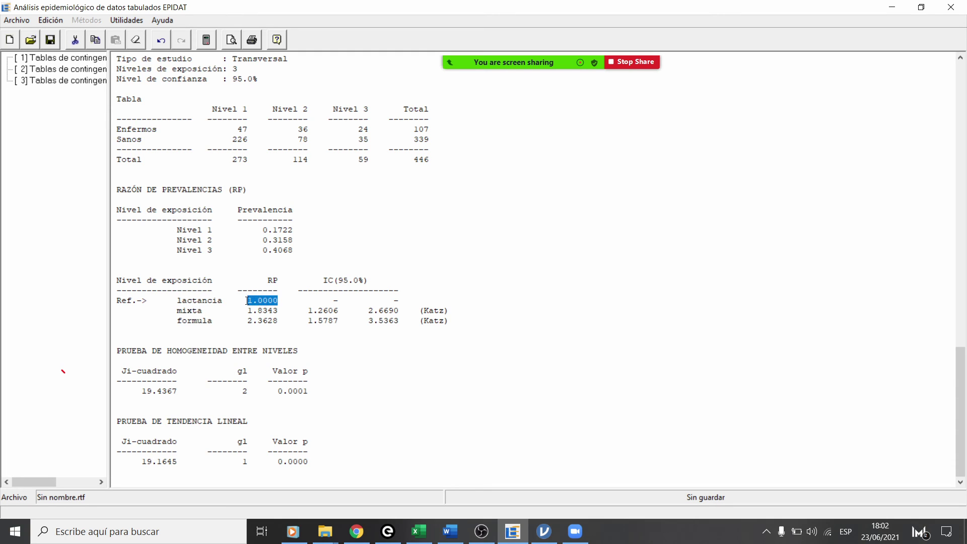
text(referencia)
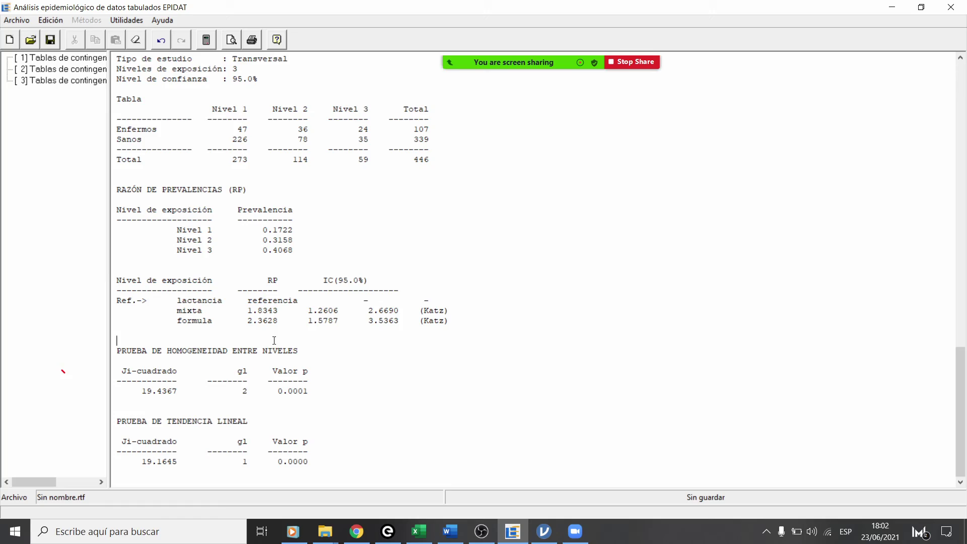
mouse_move(235, 319)
mouse_down()
mouse_move(373, 295)
mouse_move(361, 284)
mouse_move(277, 275)
mouse_up()
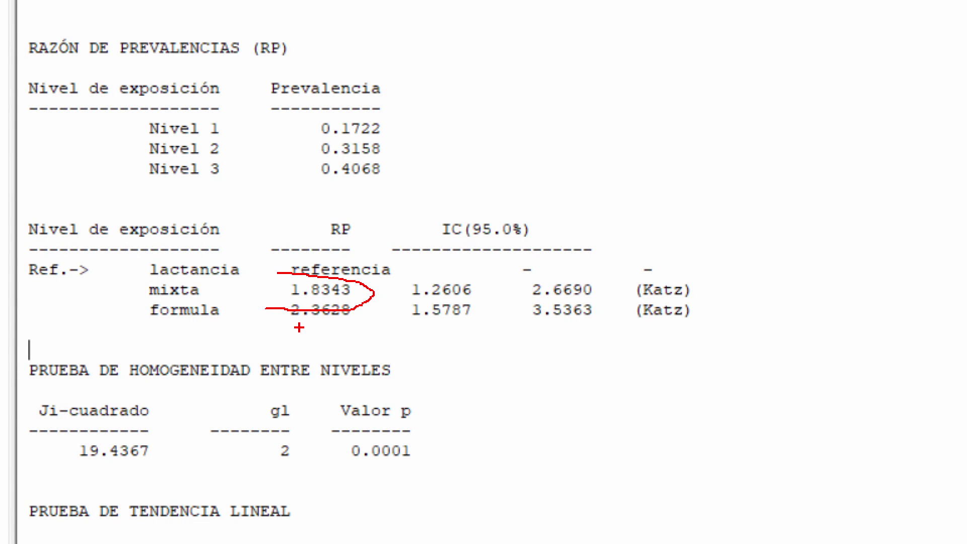
key(Escape)
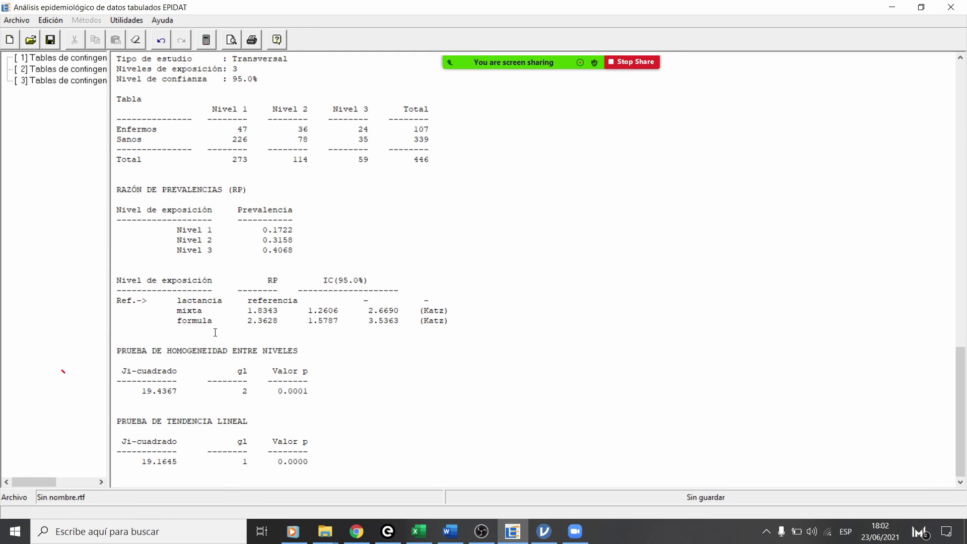
scroll(215, 332, up, 2)
scroll(263, 352, down, 2)
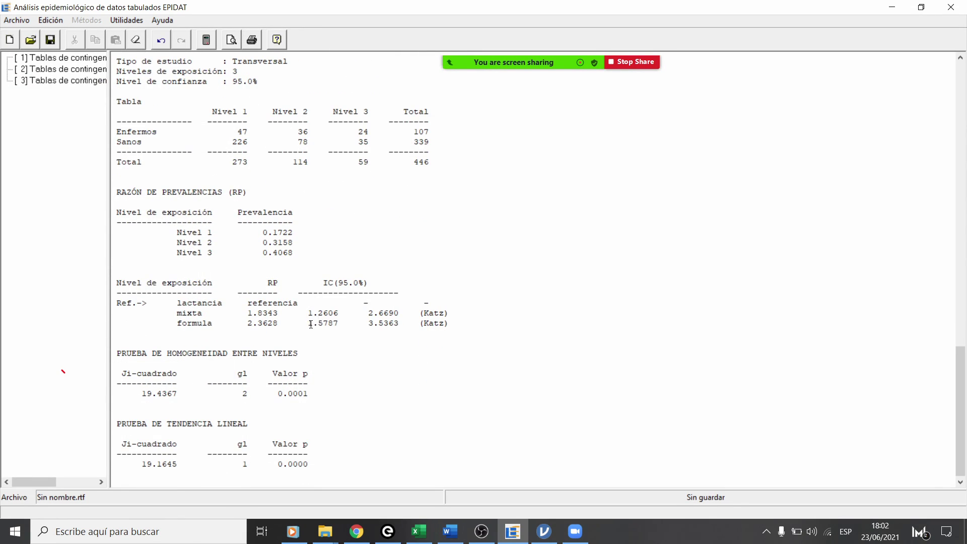
Step: Box the mixta and formula prevalence ratios on the enlarged results and draw an arrow from each to lactancia
key(ctrl+1)
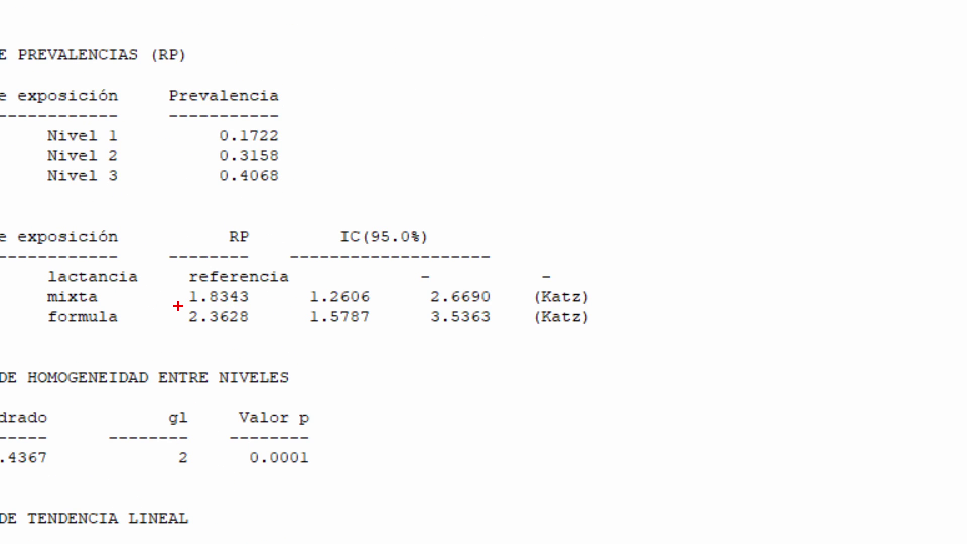
mouse_move(178, 306)
mouse_down()
mouse_move(241, 310)
mouse_move(265, 294)
mouse_move(204, 288)
mouse_move(179, 301)
mouse_up()
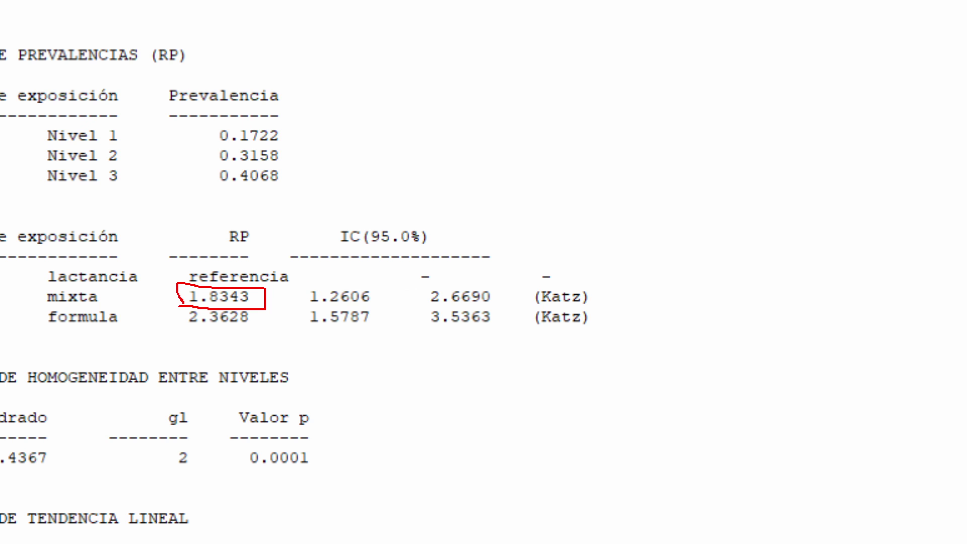
mouse_move(204, 276)
mouse_down()
mouse_move(184, 238)
mouse_move(101, 253)
mouse_move(143, 277)
mouse_up()
mouse_move(192, 308)
mouse_down()
mouse_move(190, 319)
mouse_move(236, 342)
mouse_move(260, 310)
mouse_up()
mouse_move(205, 342)
mouse_down()
mouse_move(36, 372)
mouse_move(55, 275)
mouse_move(40, 294)
mouse_up()
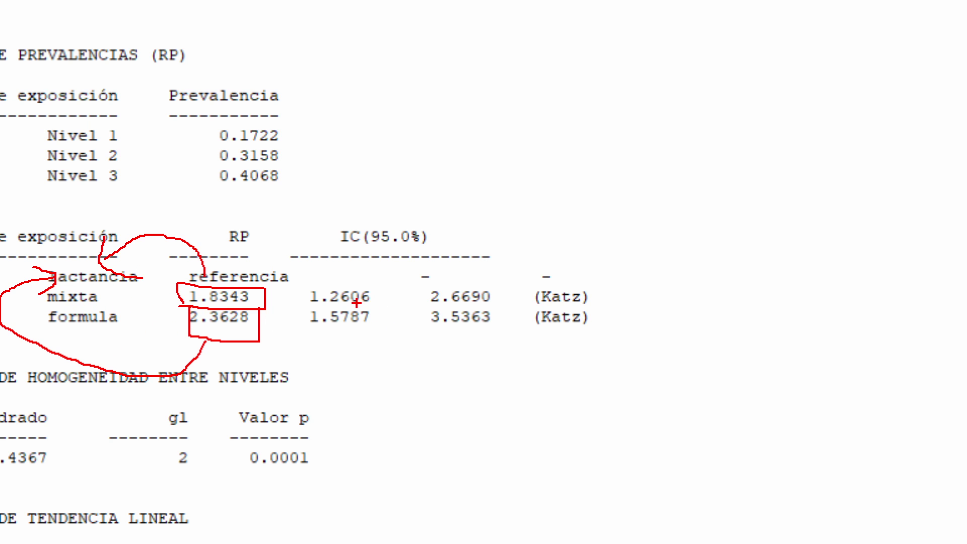
Step: Bracket the 95% confidence intervals of mixta and formula on the enlarged results, and leave the annotation view
drag(305, 277, 326, 309)
drag(315, 275, 334, 279)
mouse_move(490, 267)
mouse_down()
mouse_move(516, 270)
mouse_move(500, 300)
mouse_move(474, 301)
mouse_up()
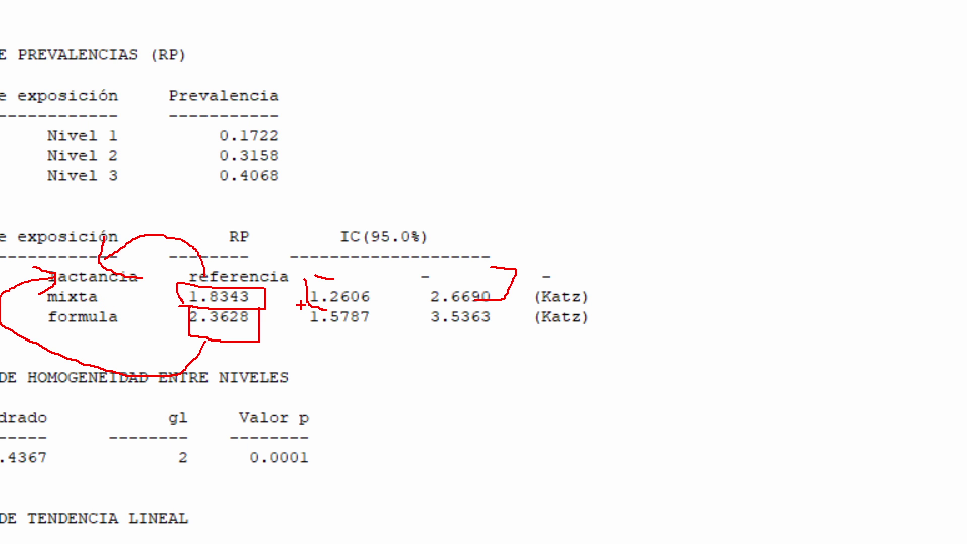
mouse_move(301, 306)
mouse_down()
mouse_move(312, 332)
mouse_move(311, 309)
mouse_up()
drag(501, 305, 476, 345)
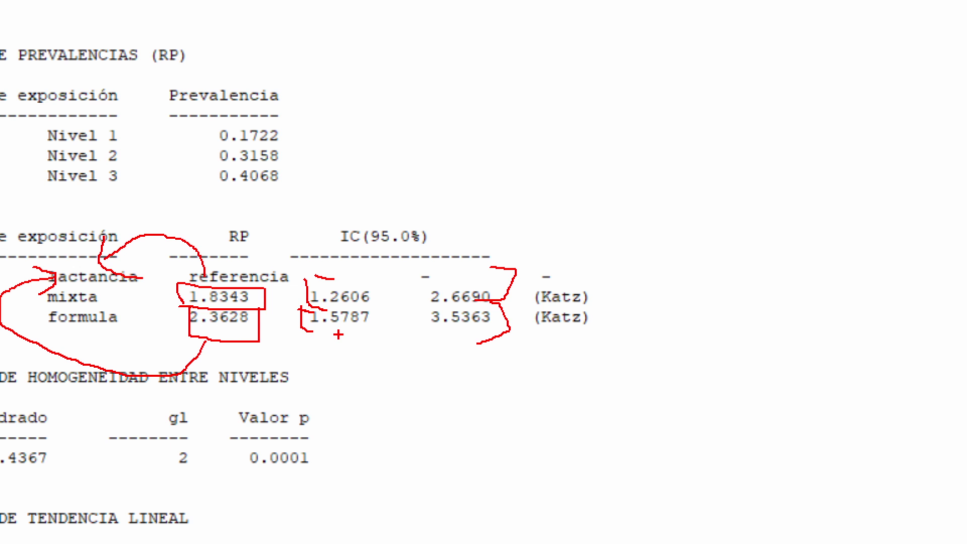
key(Escape)
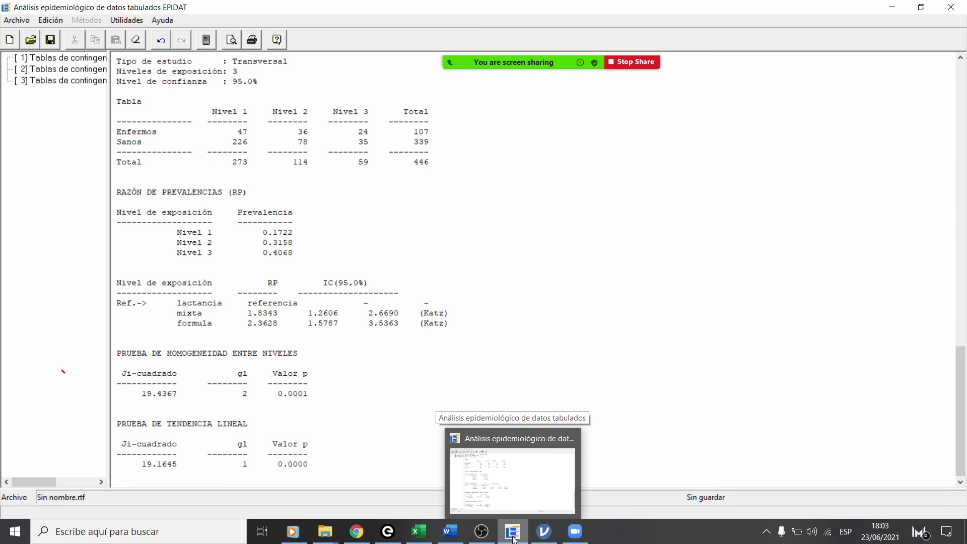
Step: Stop sharing the screen and show the participants list in the Zoom meeting
click(544, 532)
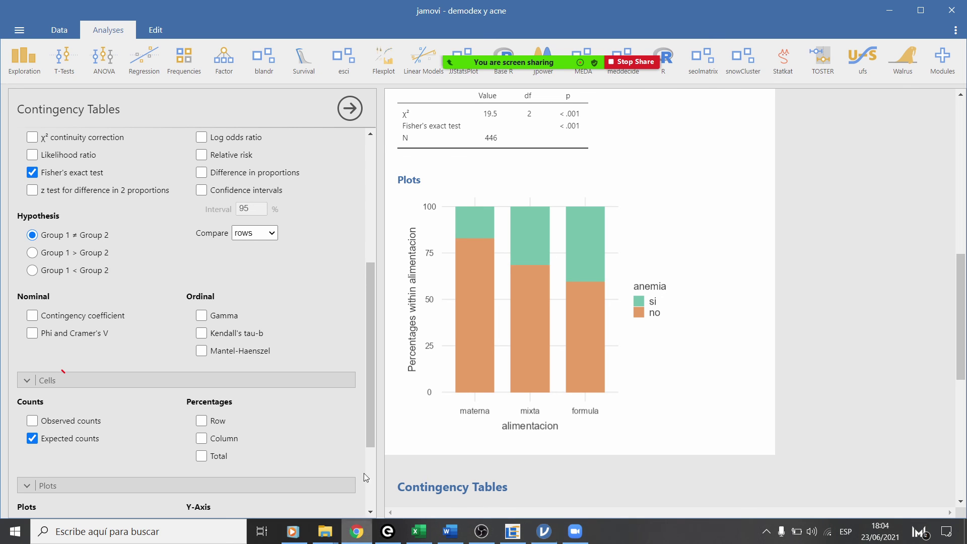
click(357, 532)
click(632, 61)
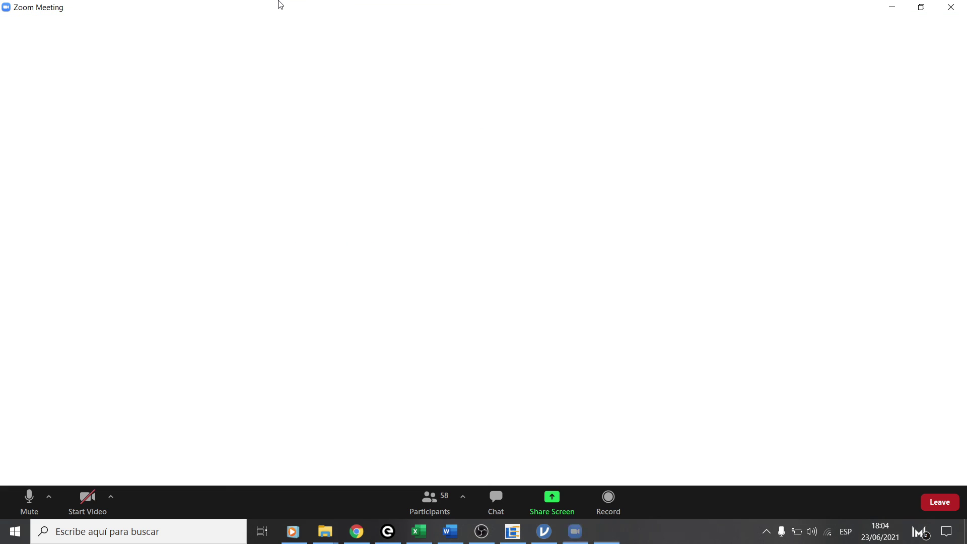
click(429, 501)
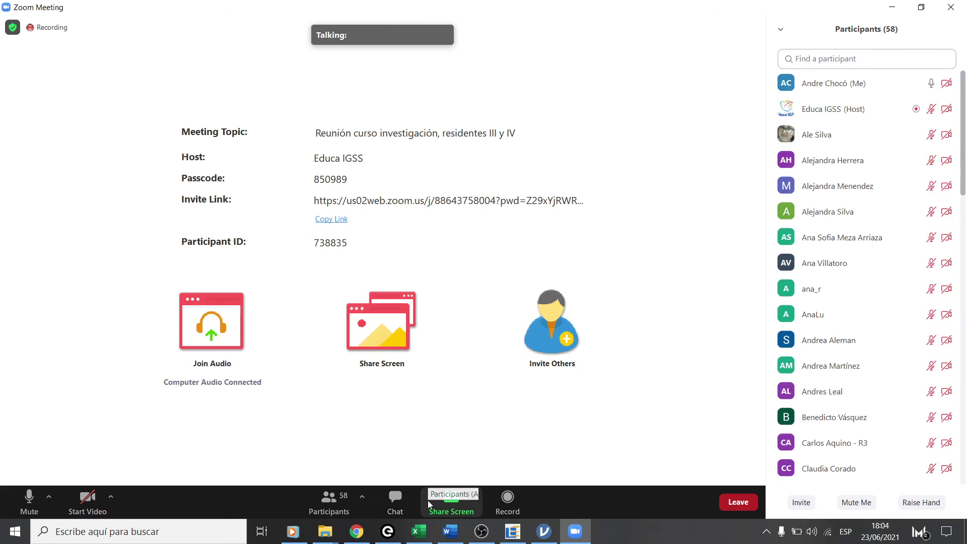
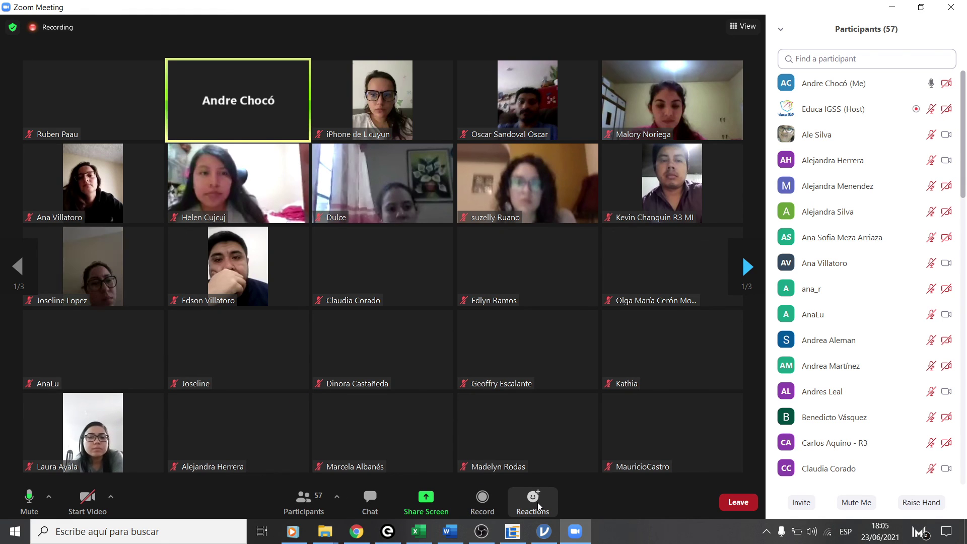
Step: Mute the microphone in the Zoom meeting
mouse_move(599, 420)
mouse_move(660, 394)
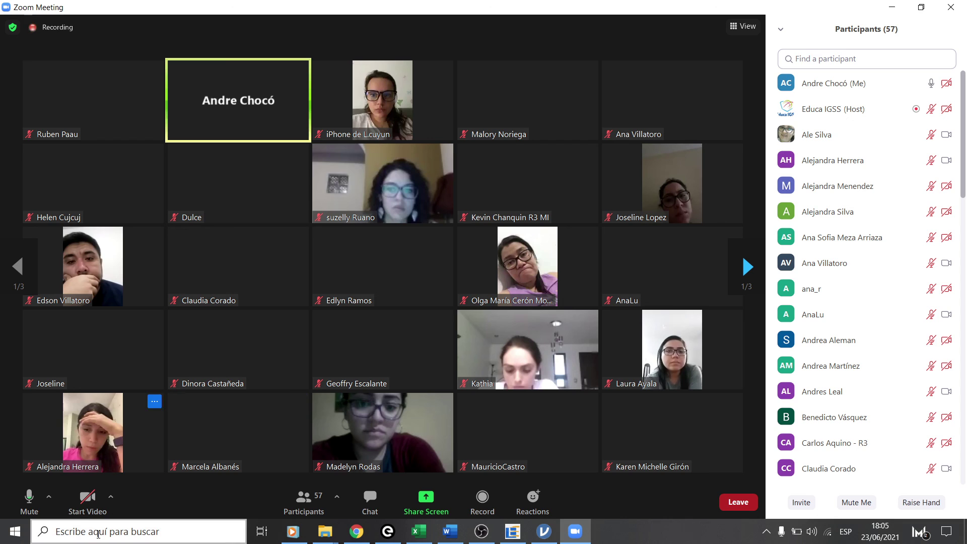
click(34, 501)
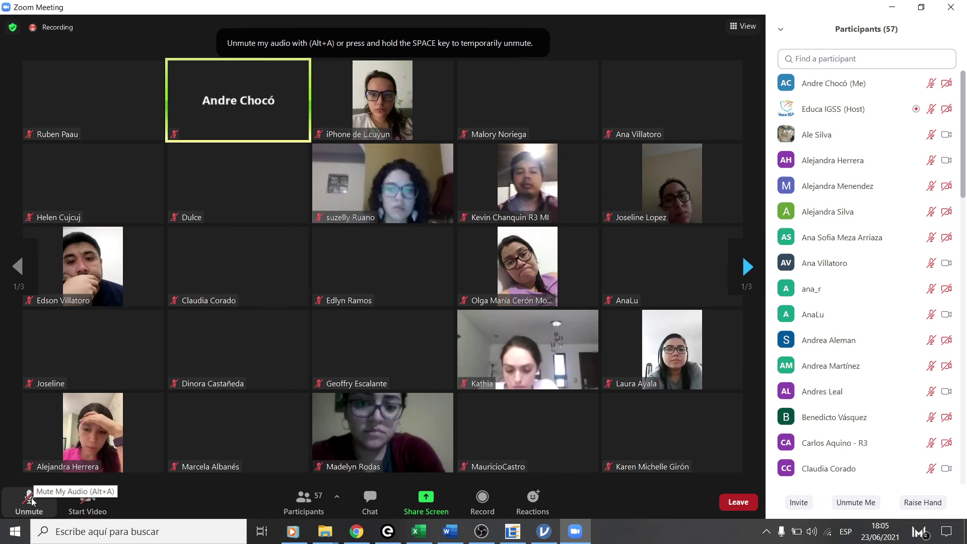